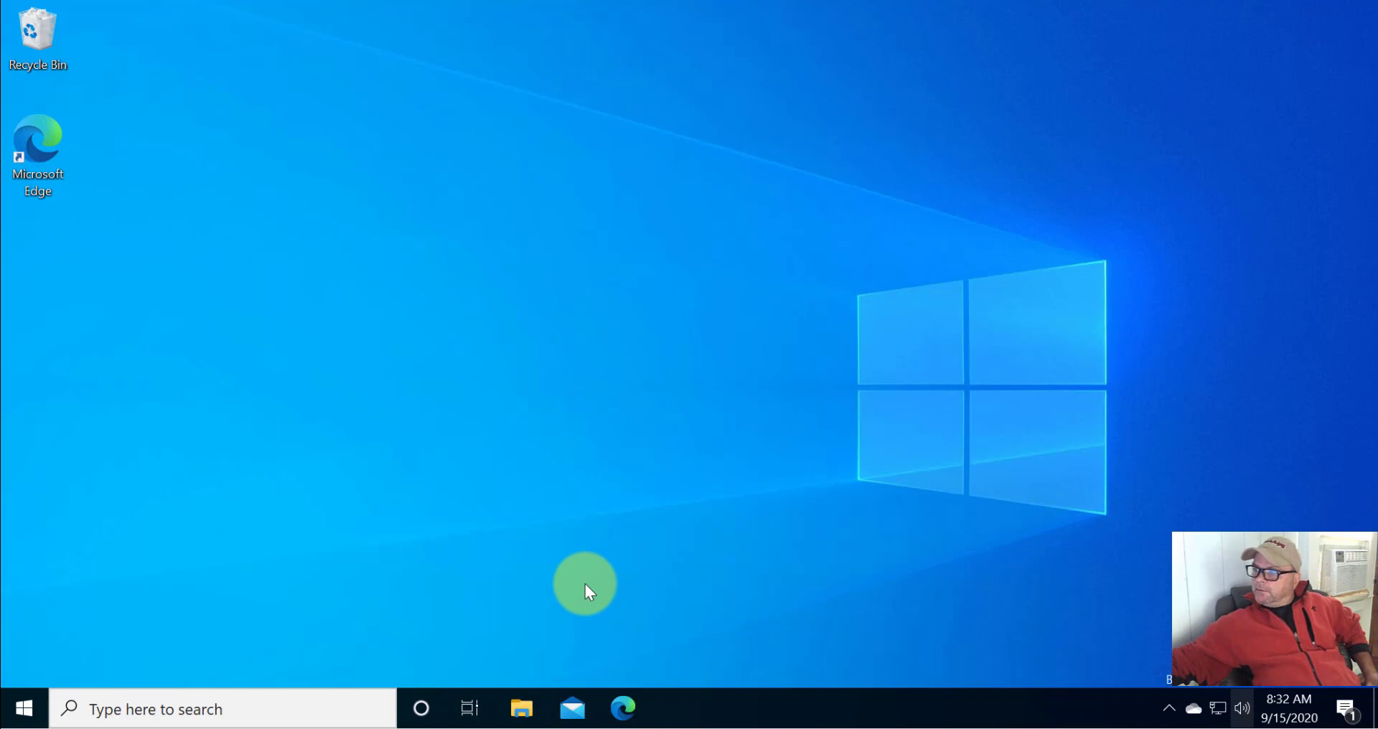
Open File Explorer at Quick access and collapse This PC in the folder tree
click(522, 710)
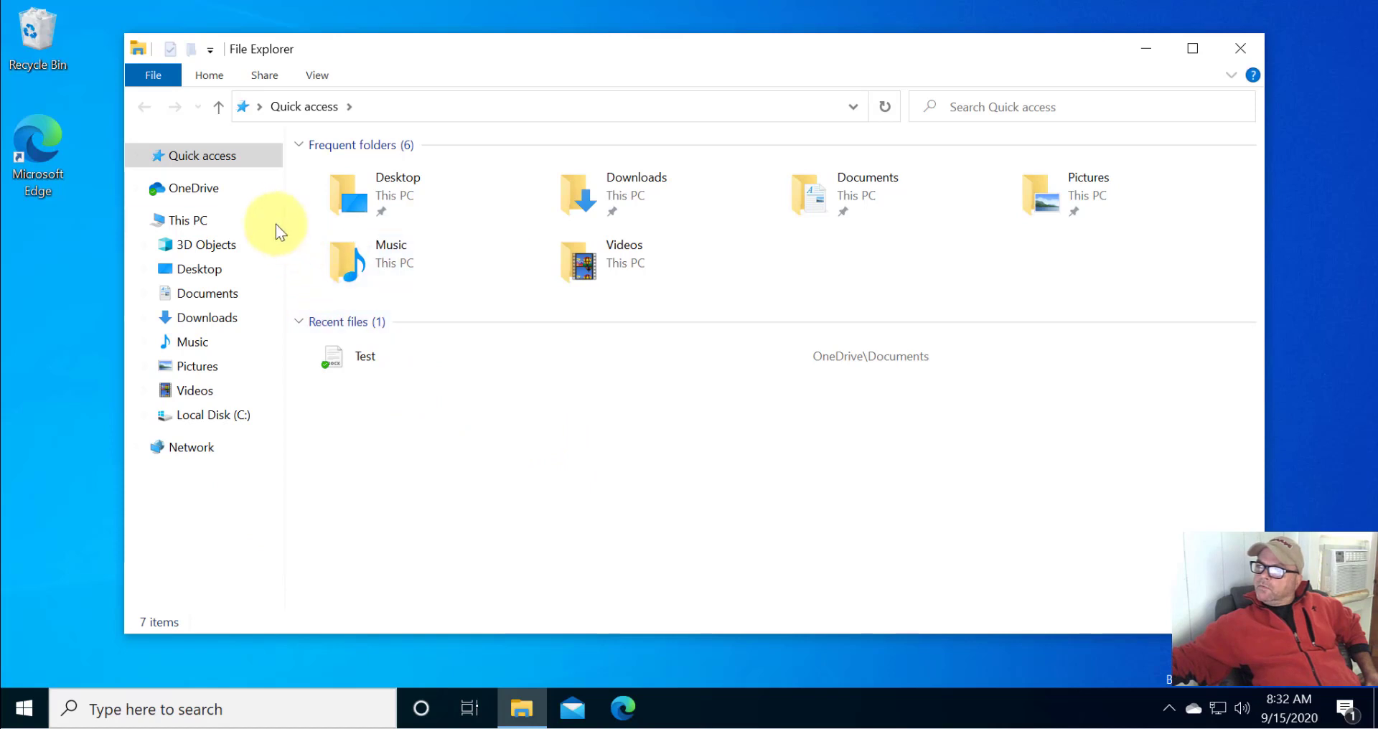
click(207, 164)
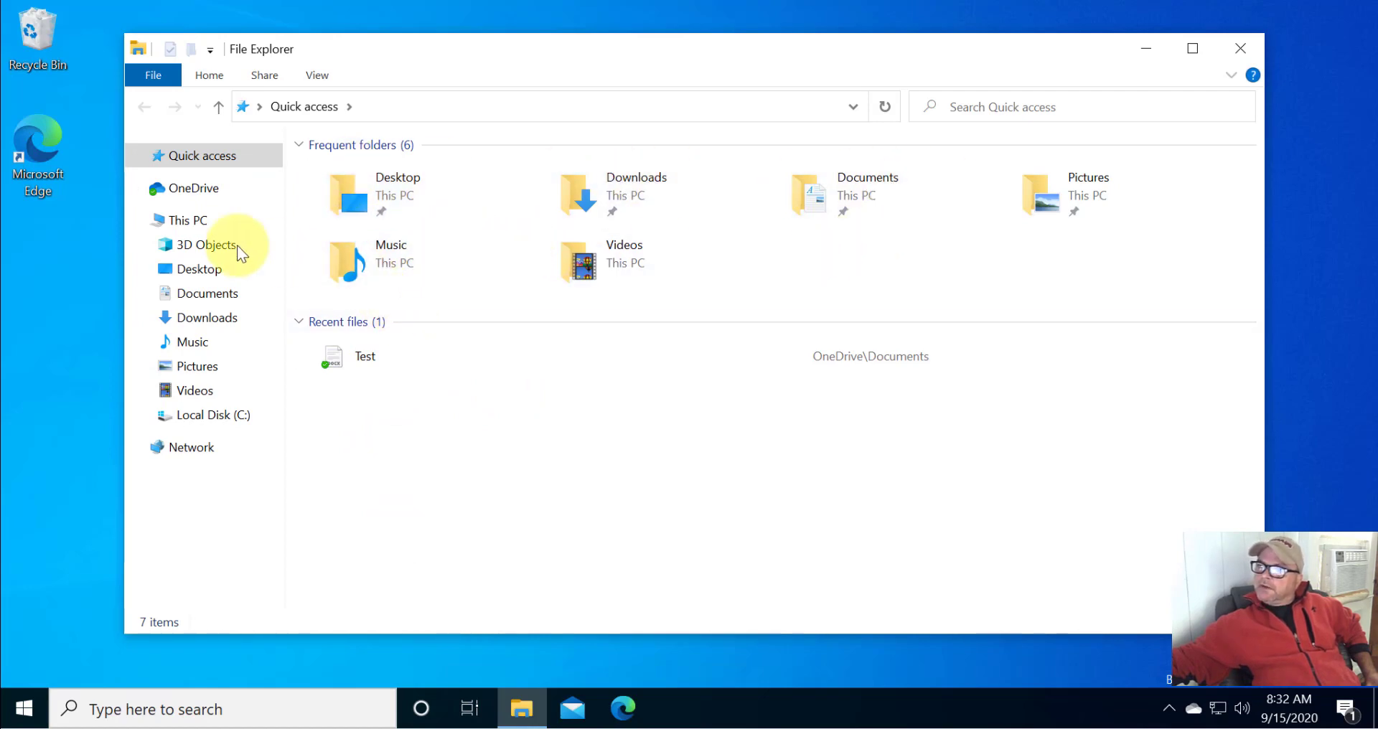
click(136, 221)
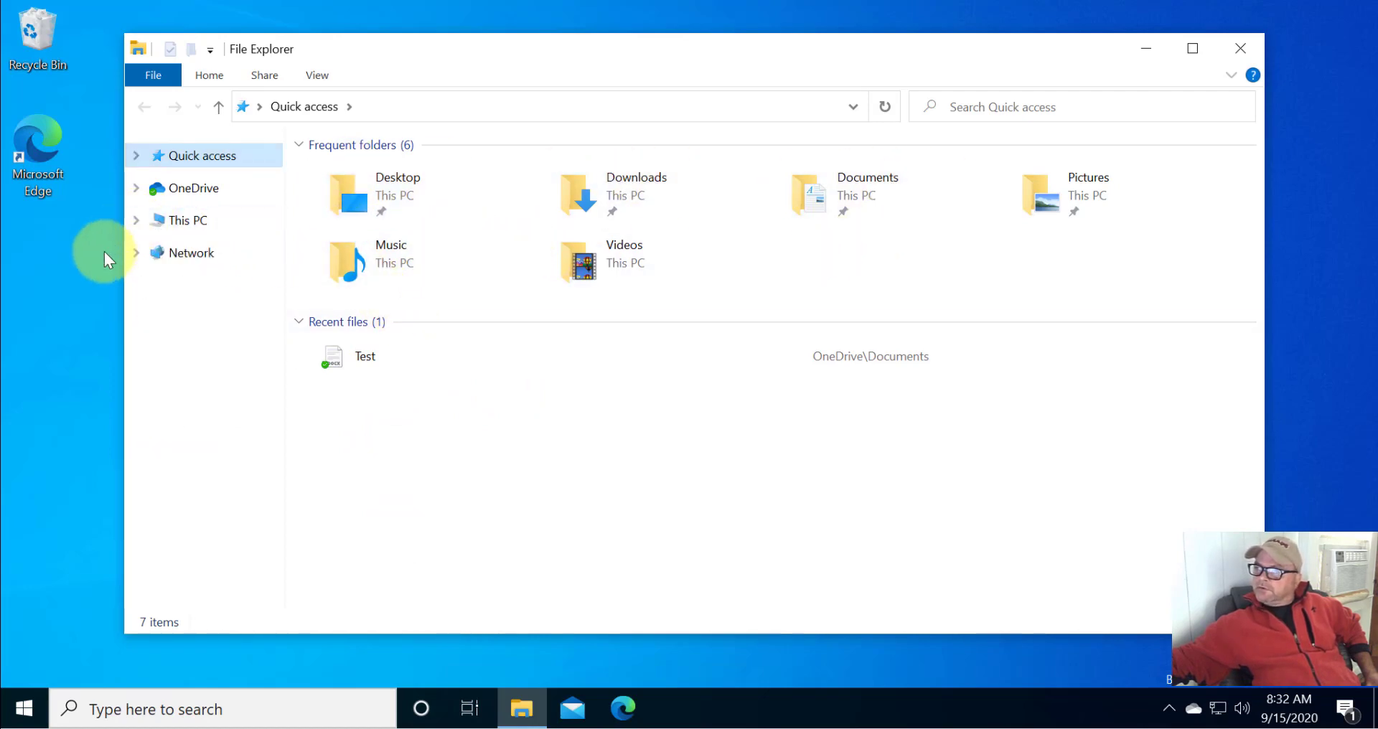
Expand Quick access in the folder tree to view its pinned and frequent folders, and collapse it again
click(136, 156)
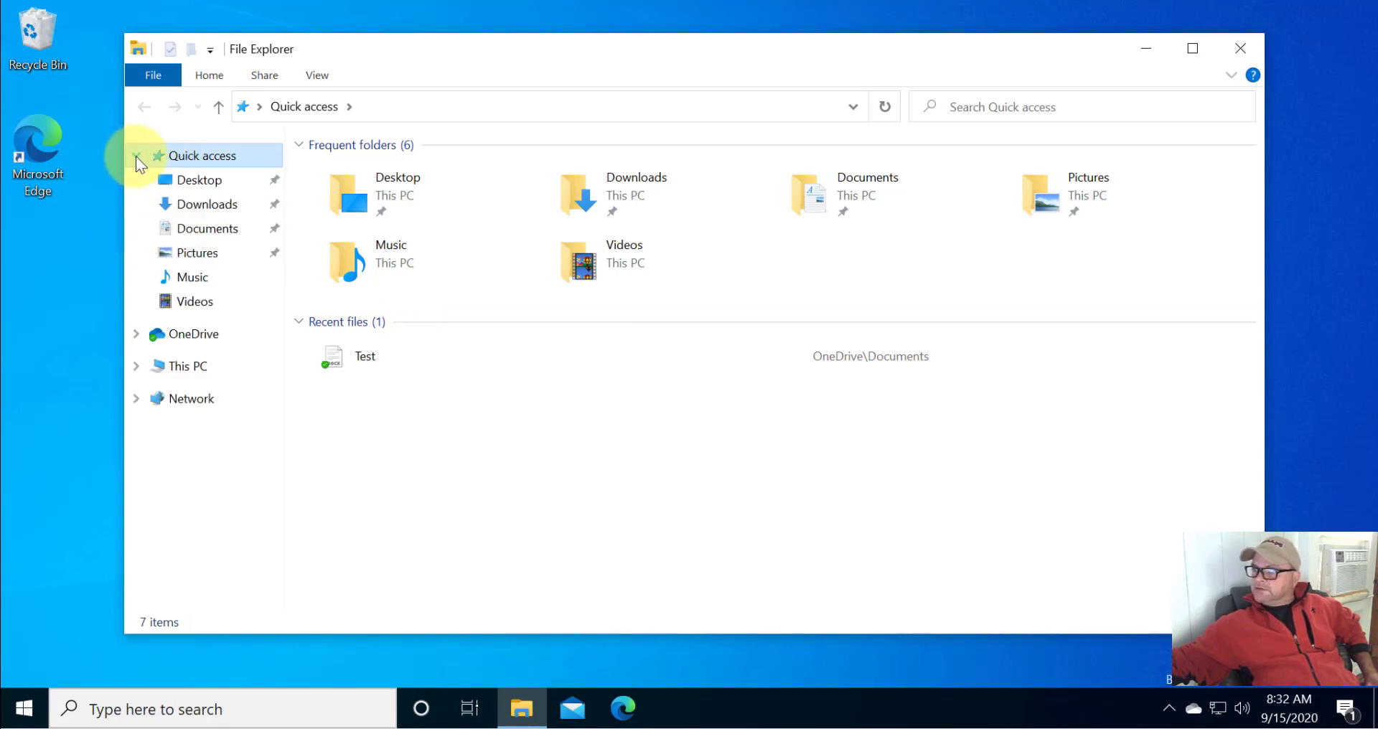
click(135, 157)
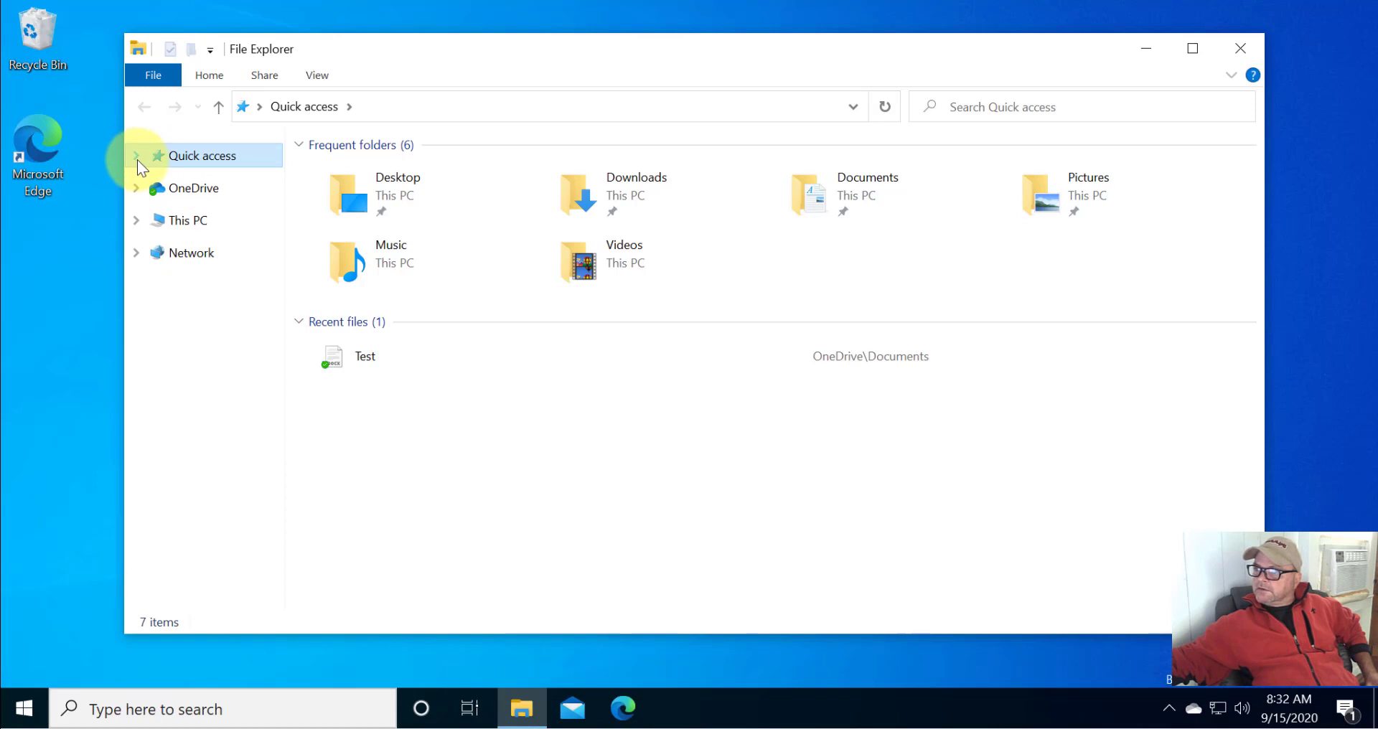
click(136, 156)
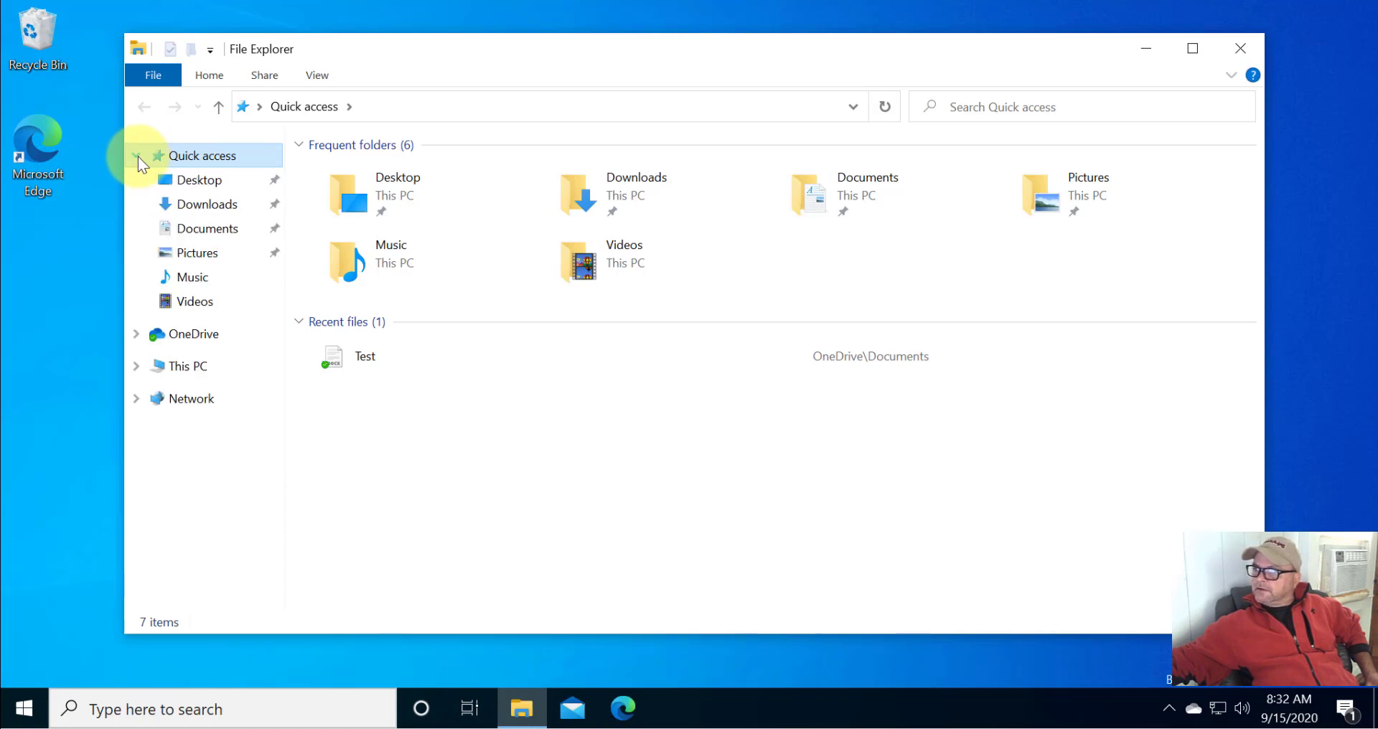
click(136, 157)
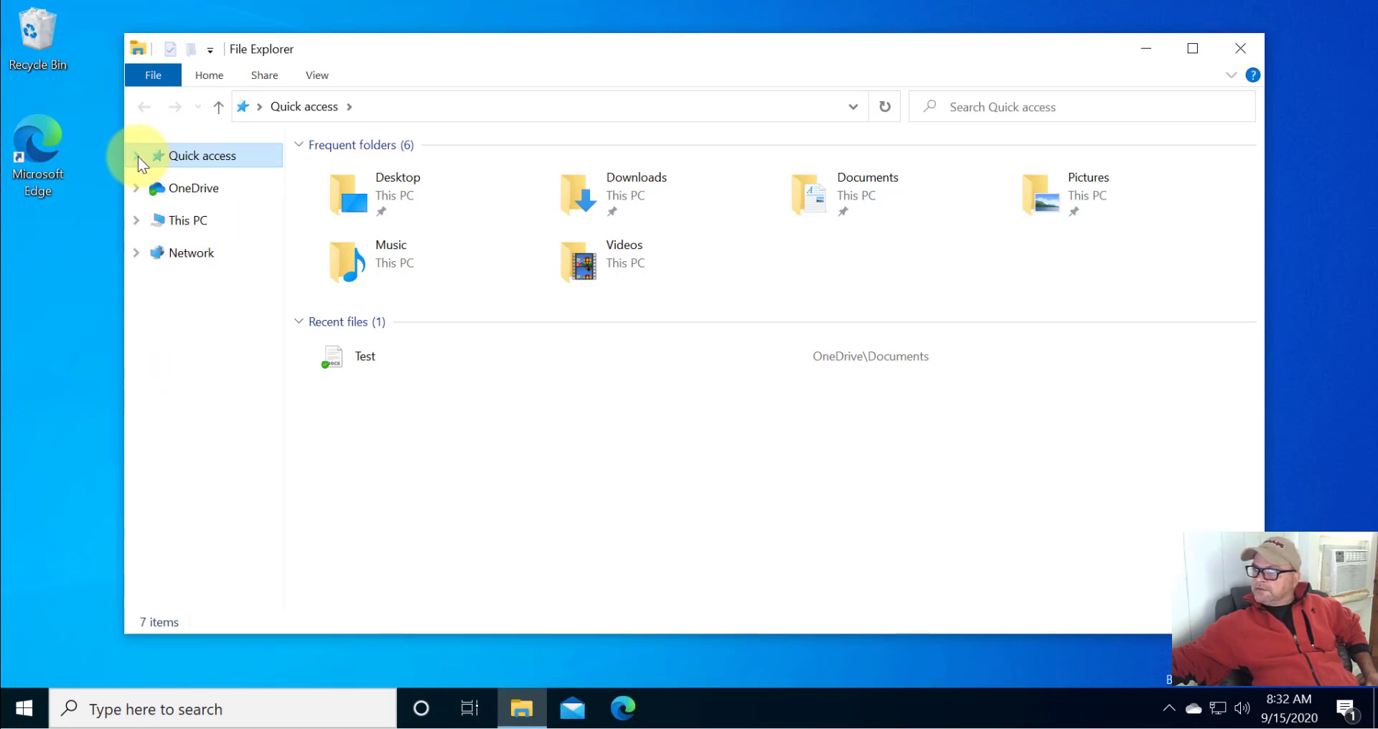
click(136, 156)
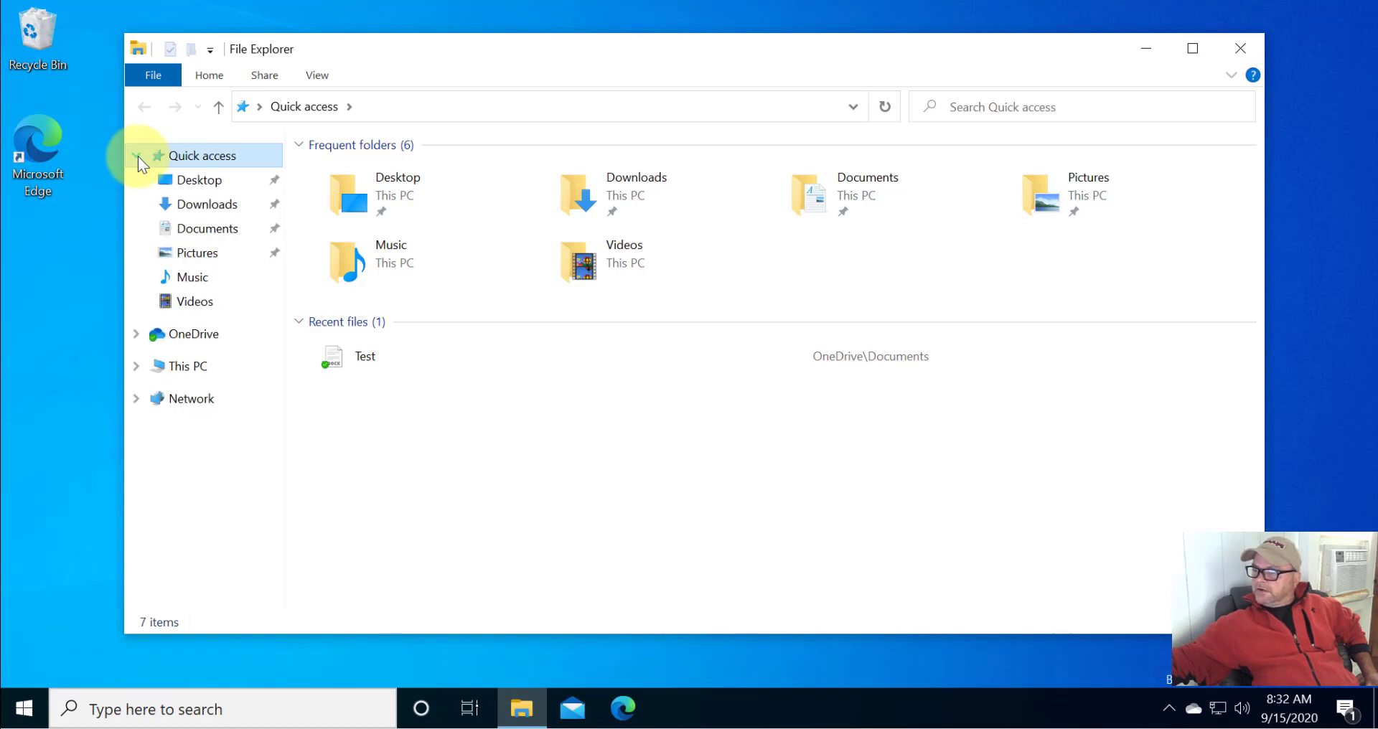
click(137, 155)
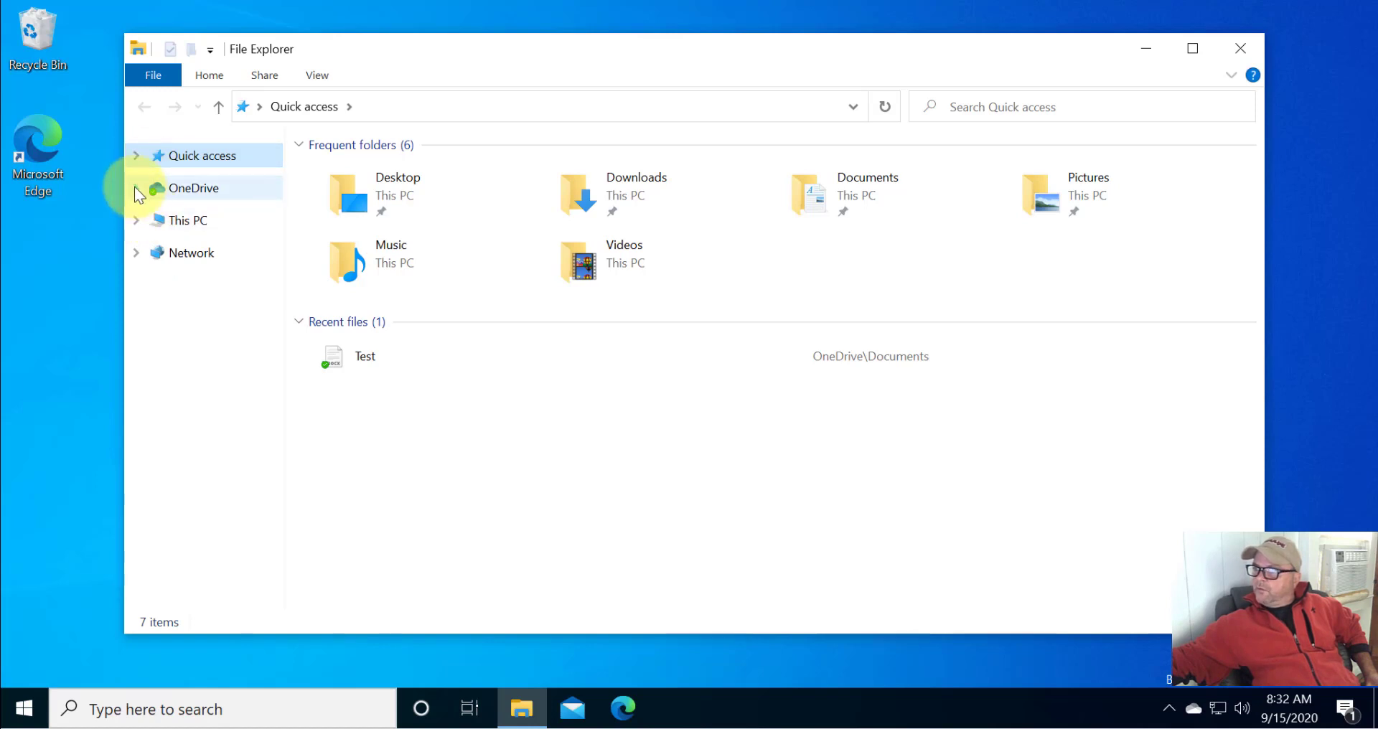
Look through OneDrive and its Documents and Pictures subfolders, and collapse OneDrive in the folder tree
click(136, 188)
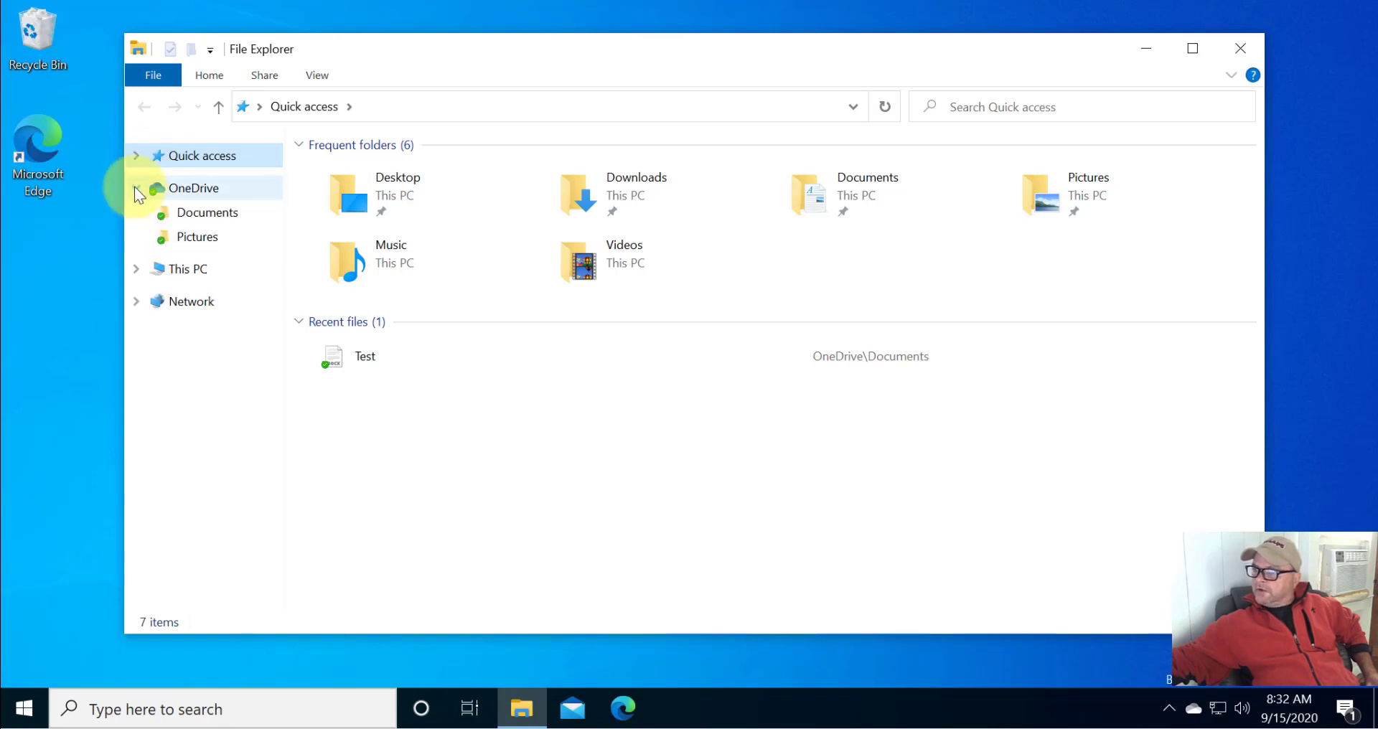
click(186, 189)
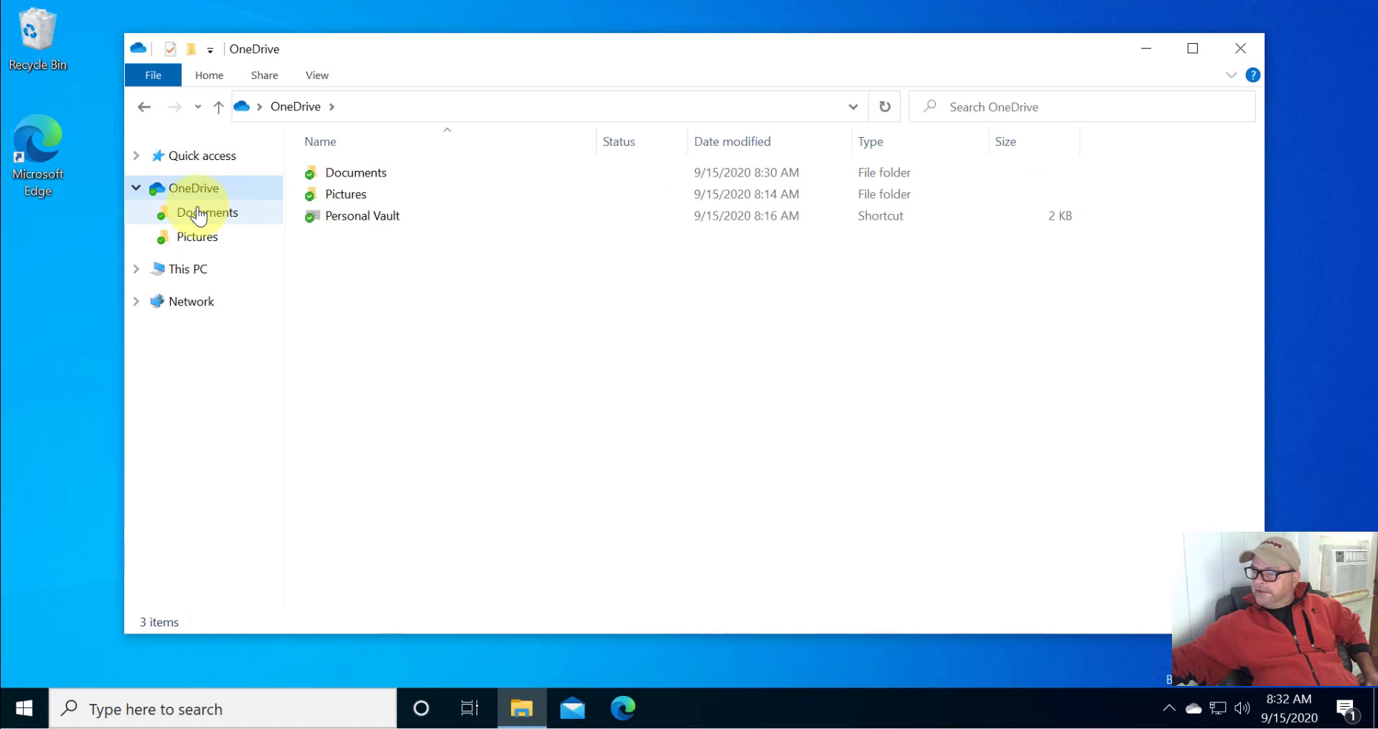
click(200, 215)
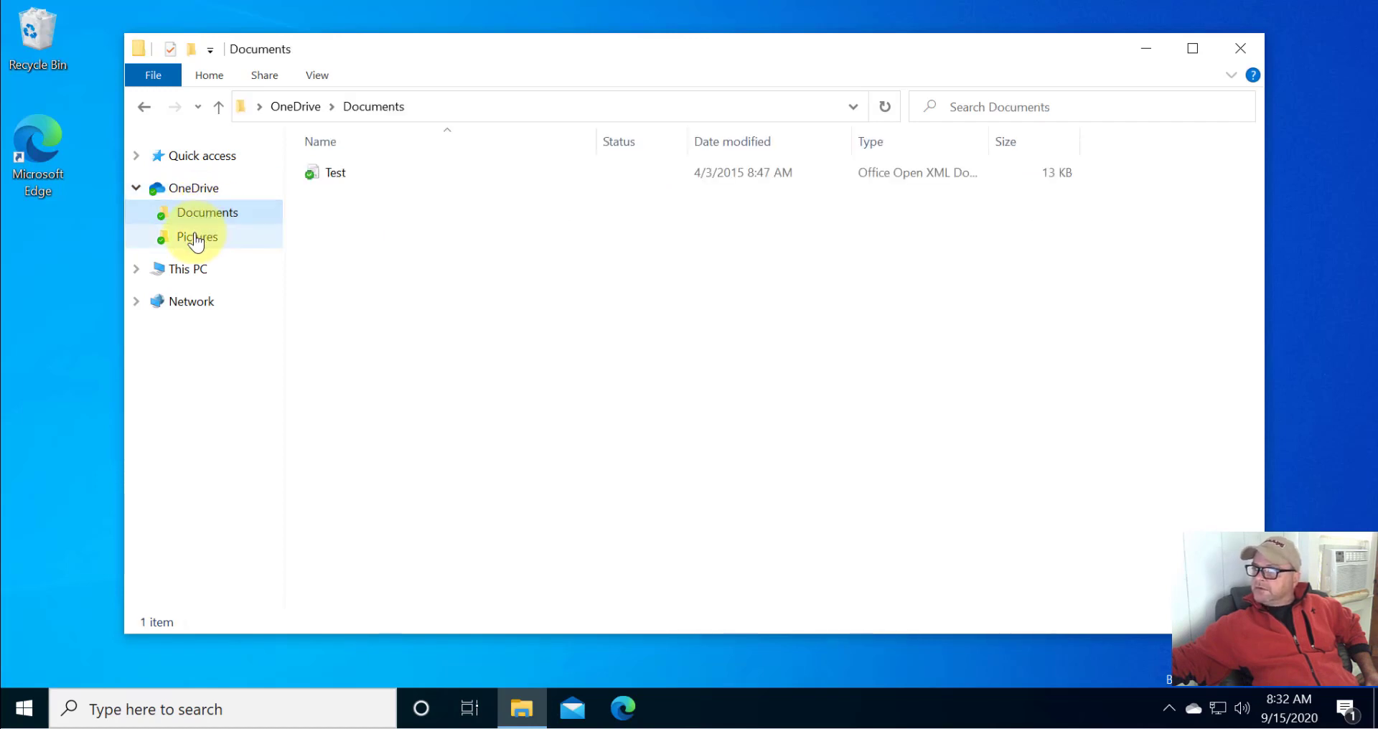
click(193, 241)
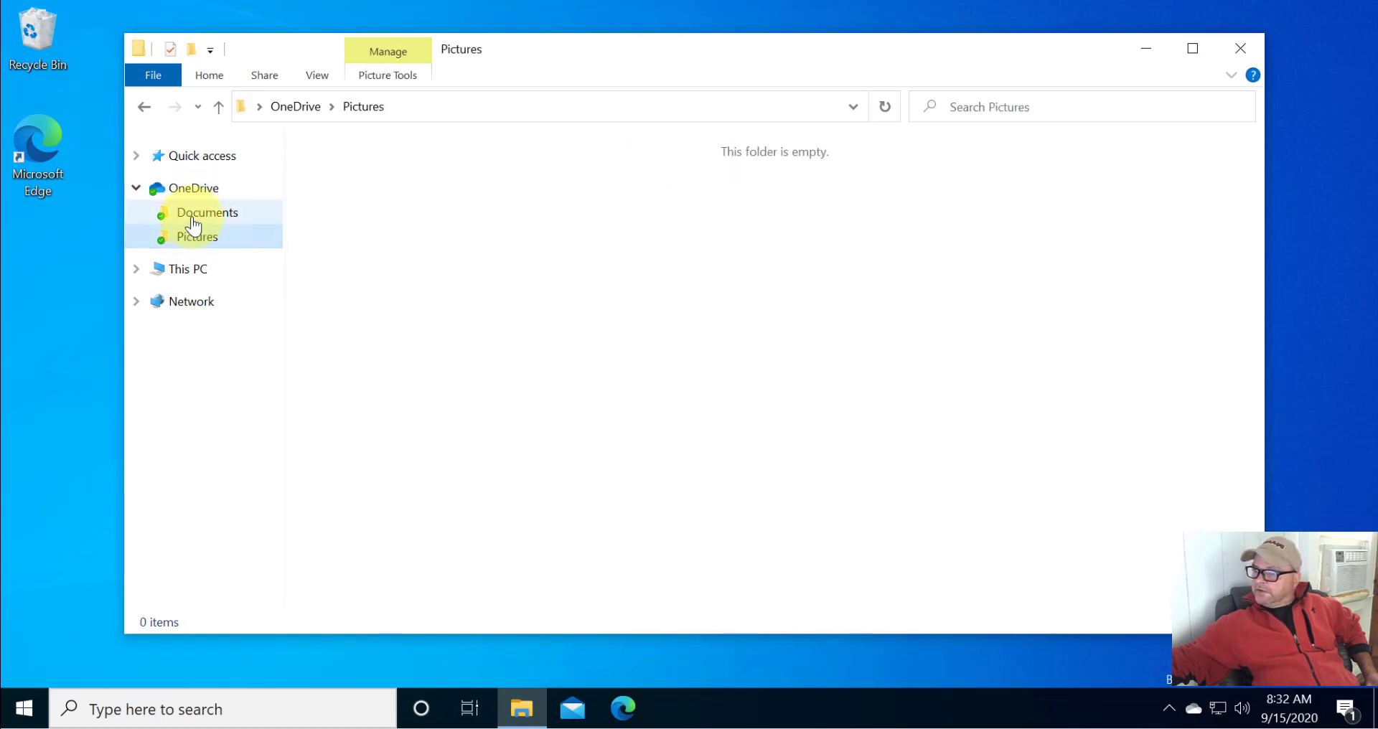
click(192, 220)
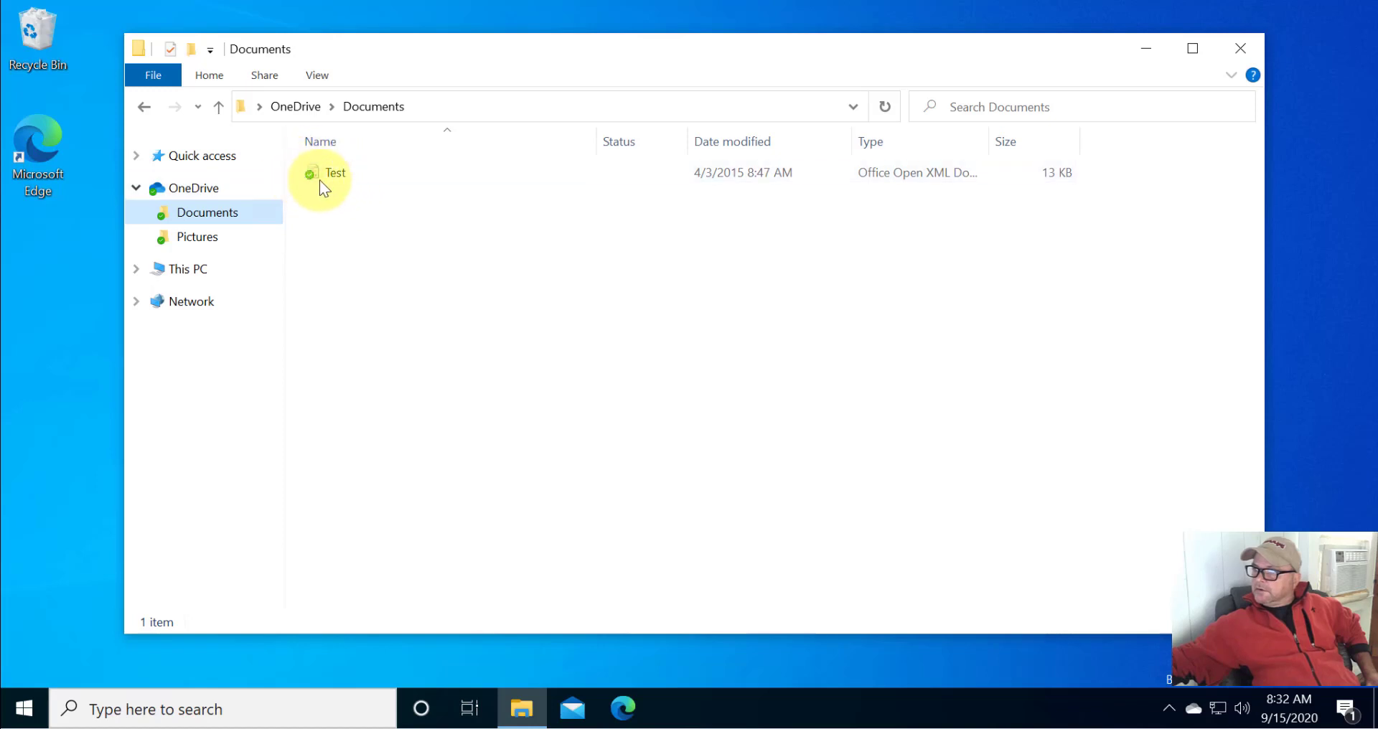
click(136, 187)
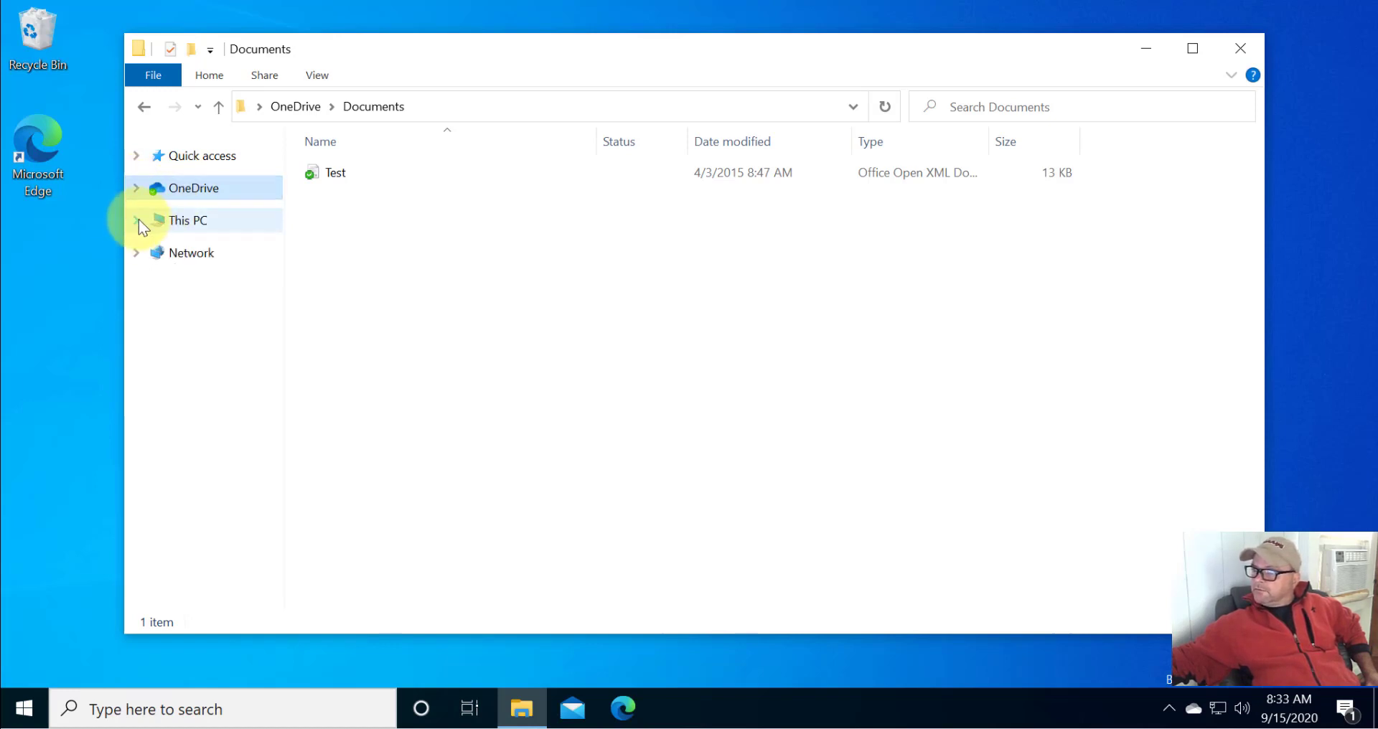
Expand This PC in the folder tree to show its folders and drives
click(137, 220)
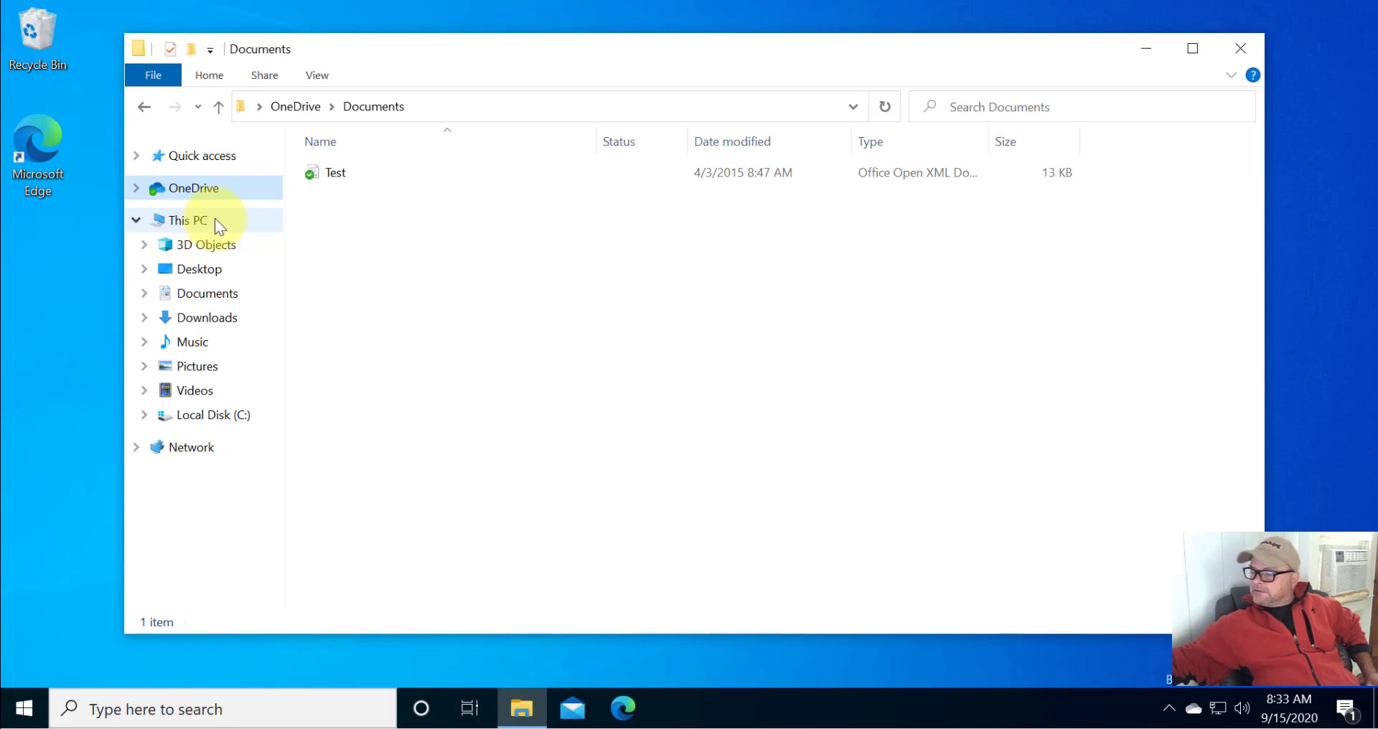
click(135, 219)
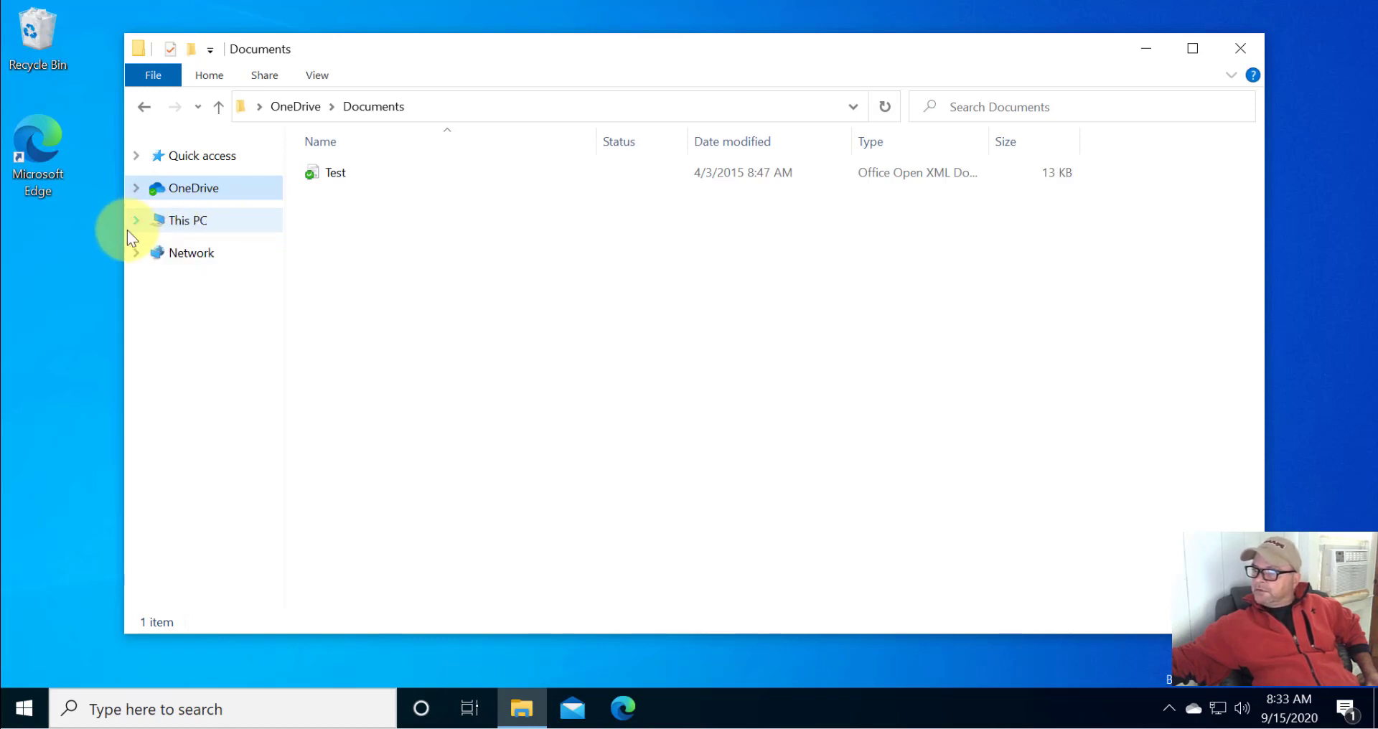
click(137, 226)
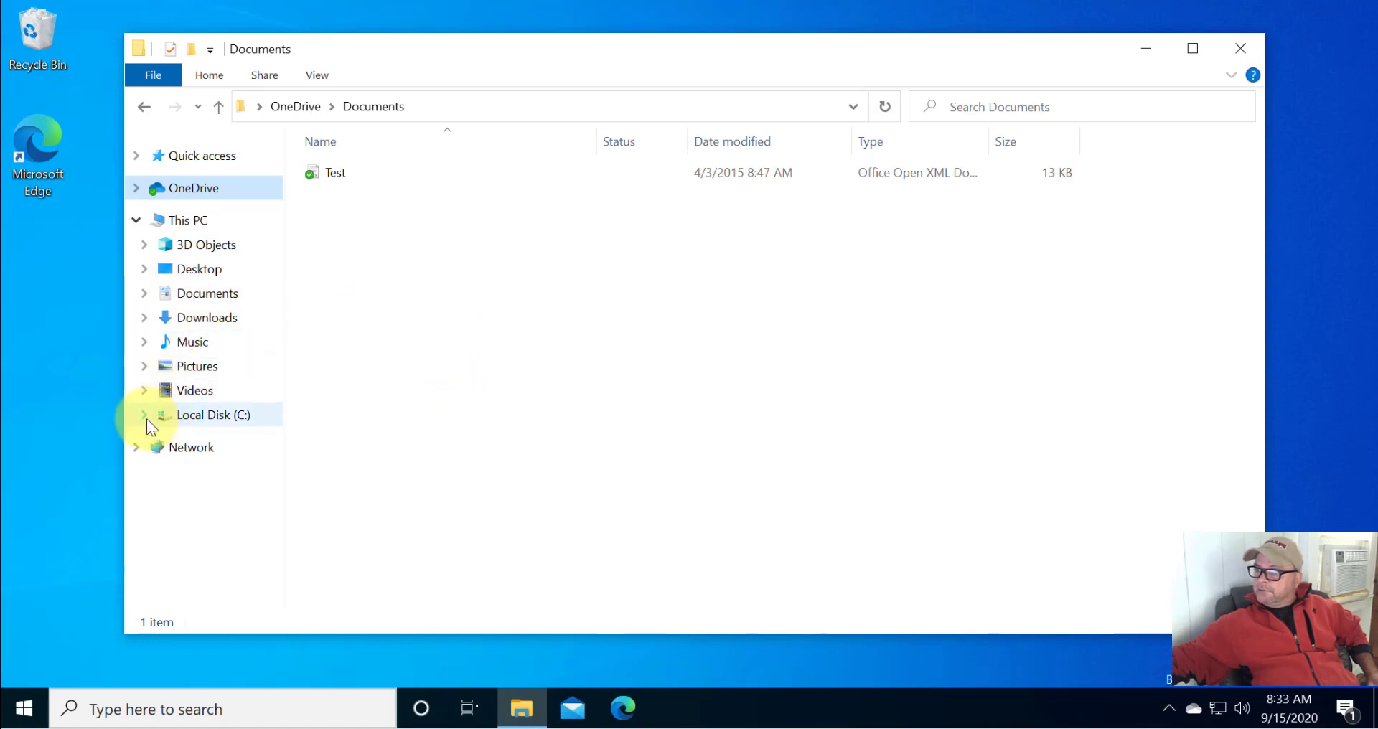
Open and expand Local Disk (C:) and widen the navigation pane so its full folder names fit
click(195, 422)
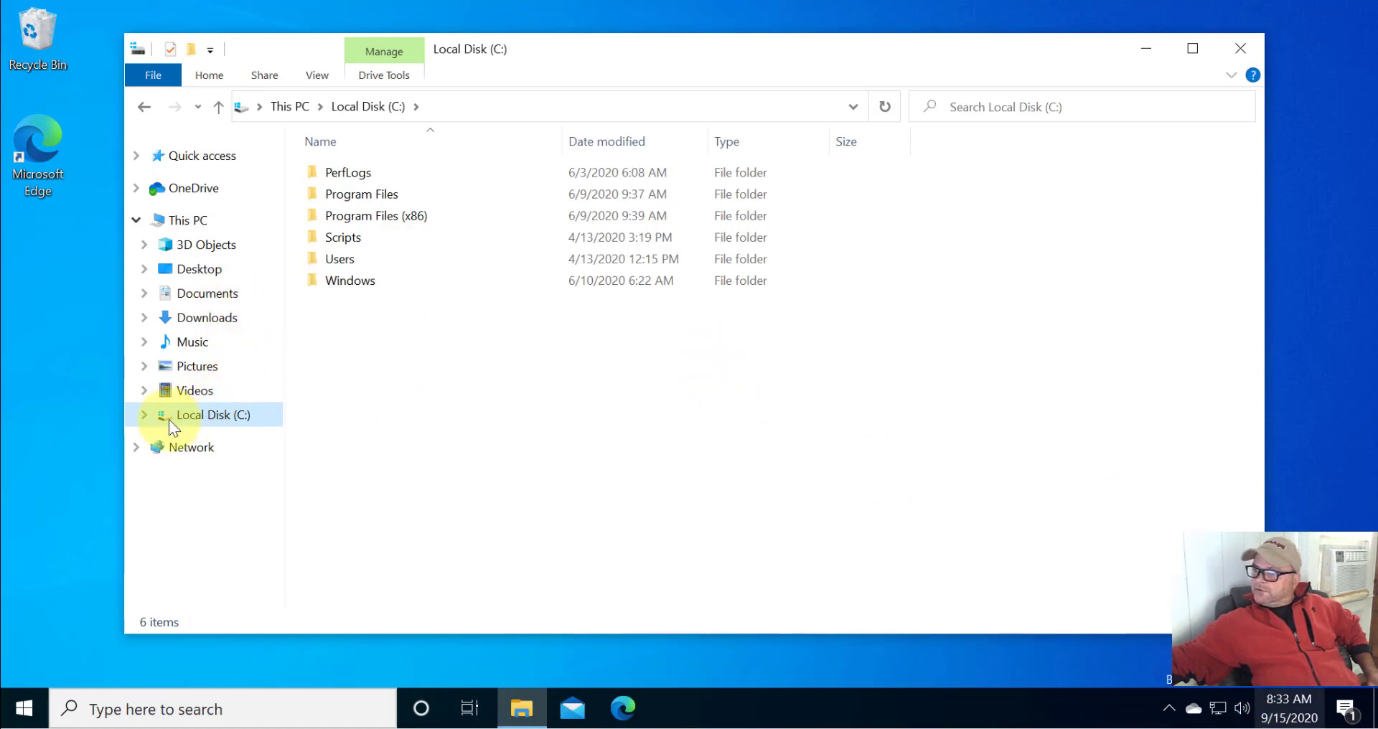
click(144, 416)
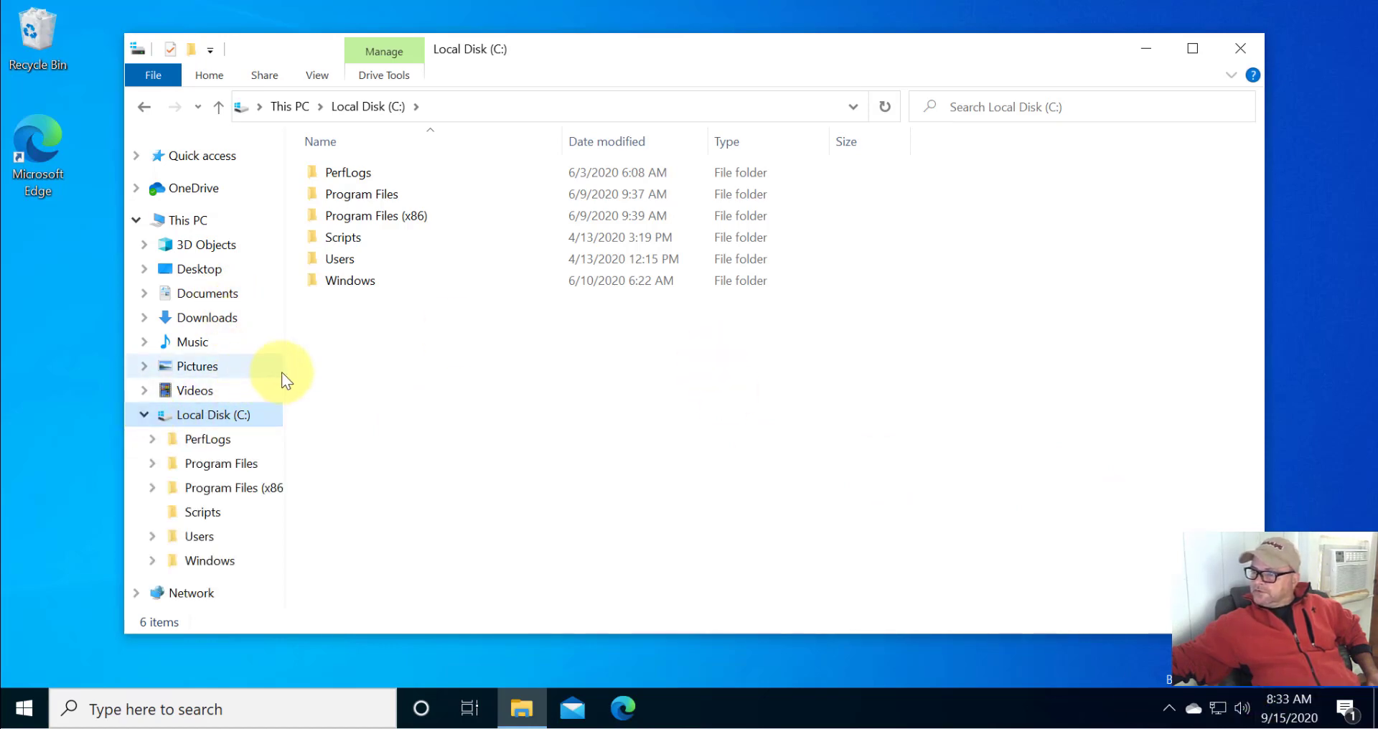
drag(285, 371, 317, 370)
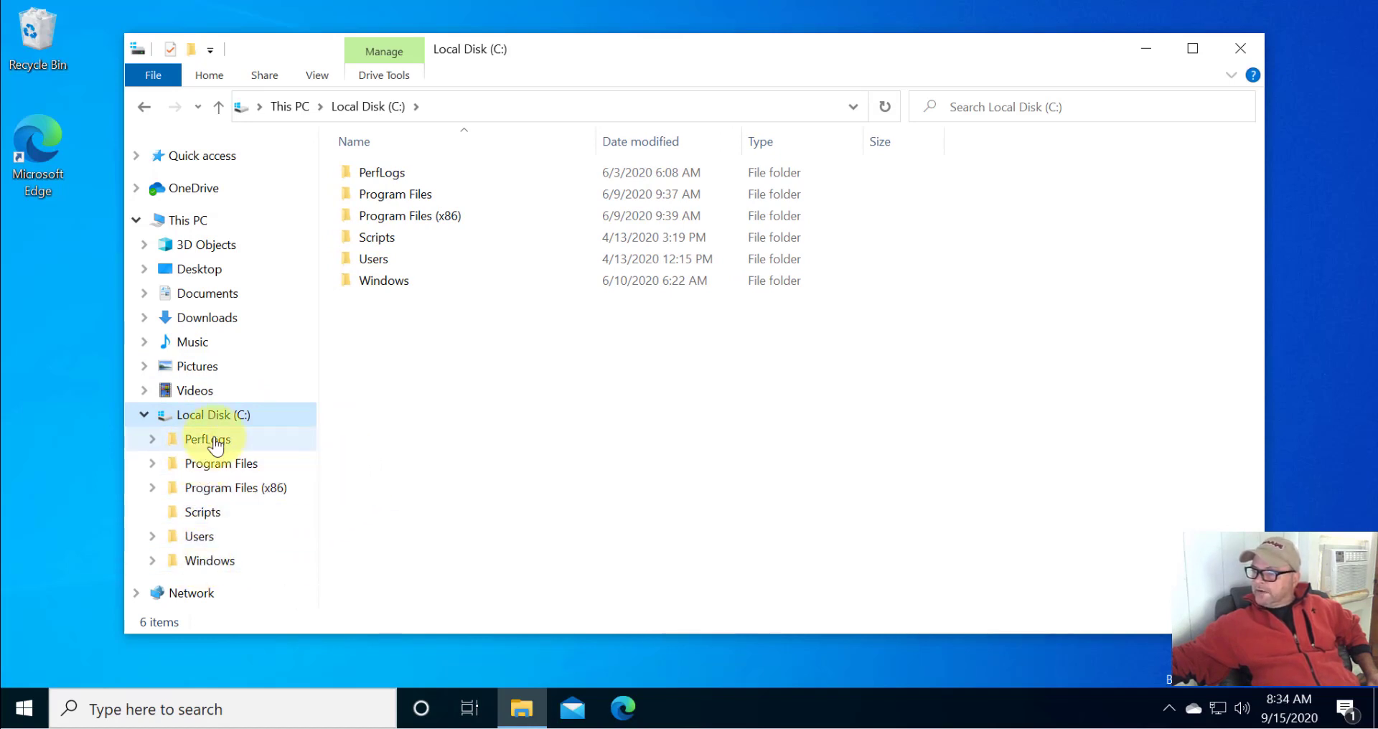
Examine the contents of the Program Files, Program Files (x86) and Windows folders on Local Disk (C:)
click(215, 493)
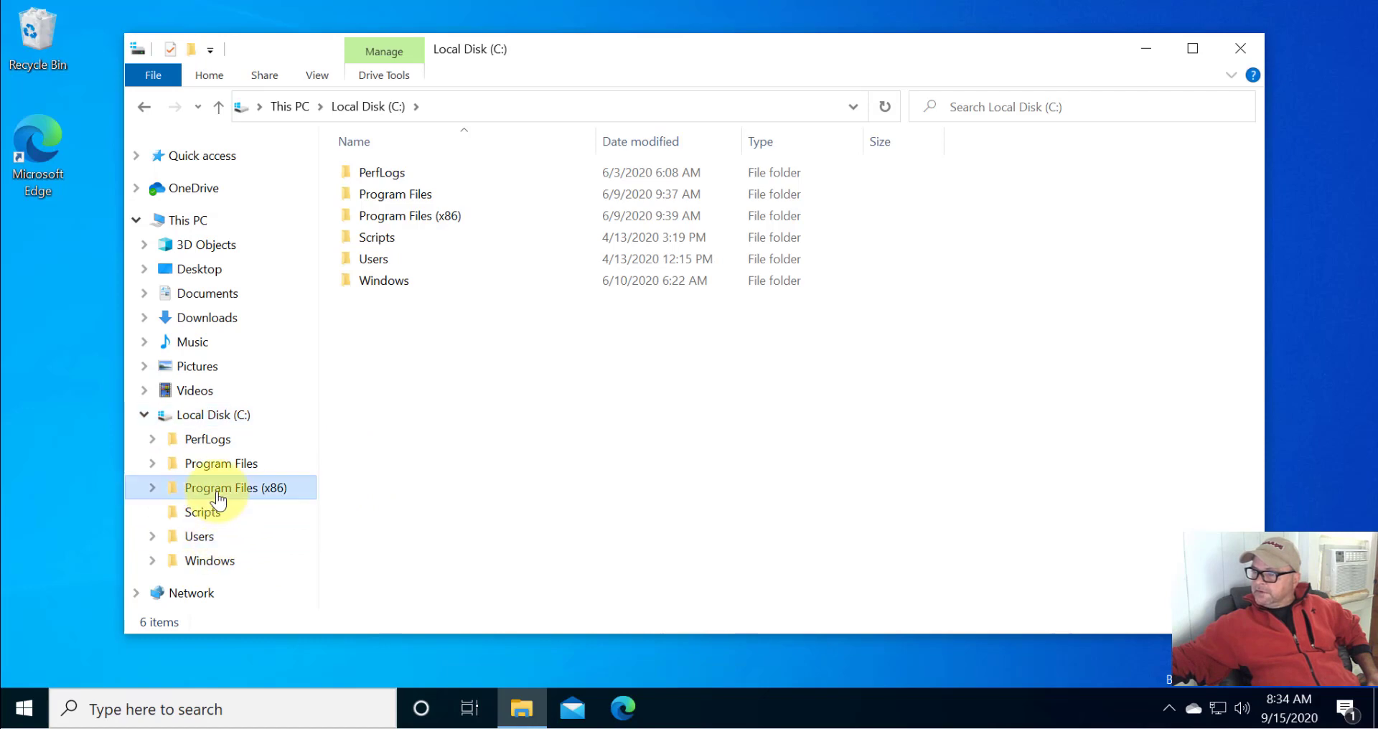
click(215, 464)
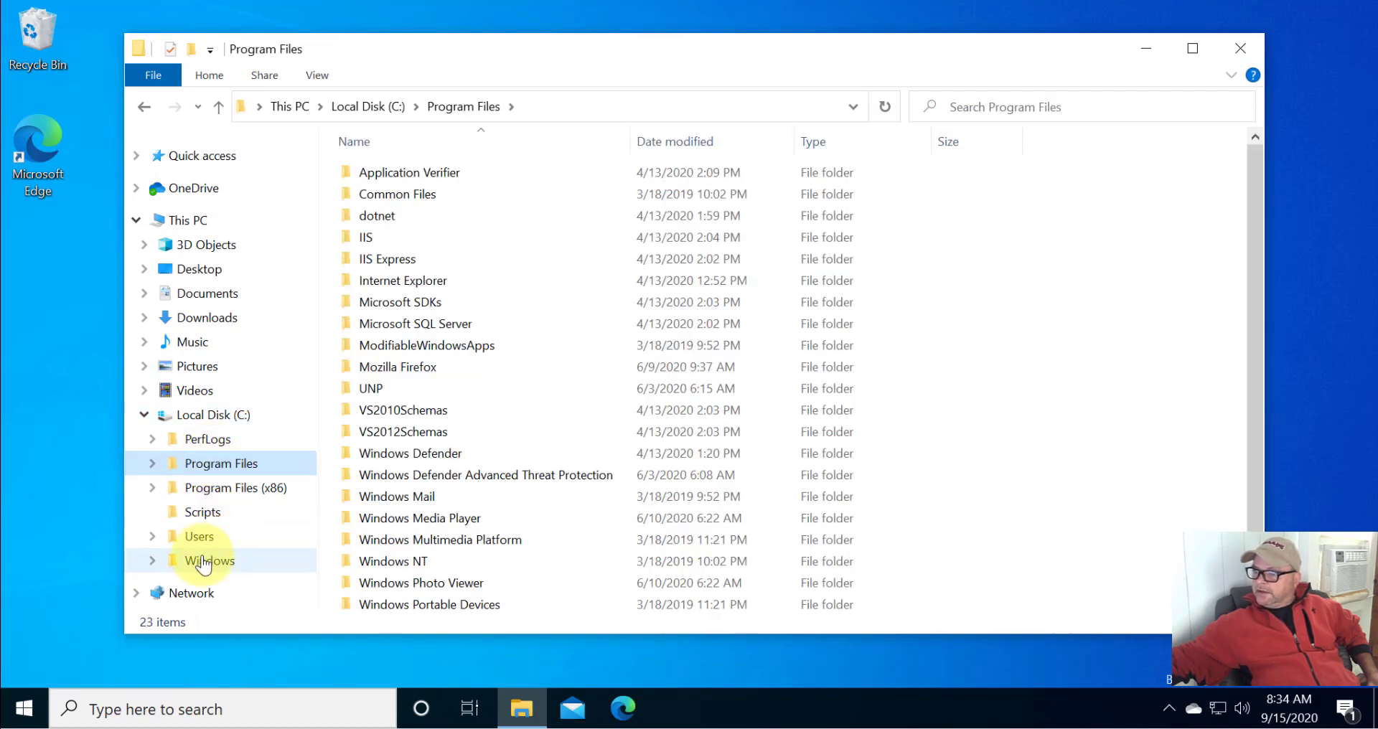
click(213, 491)
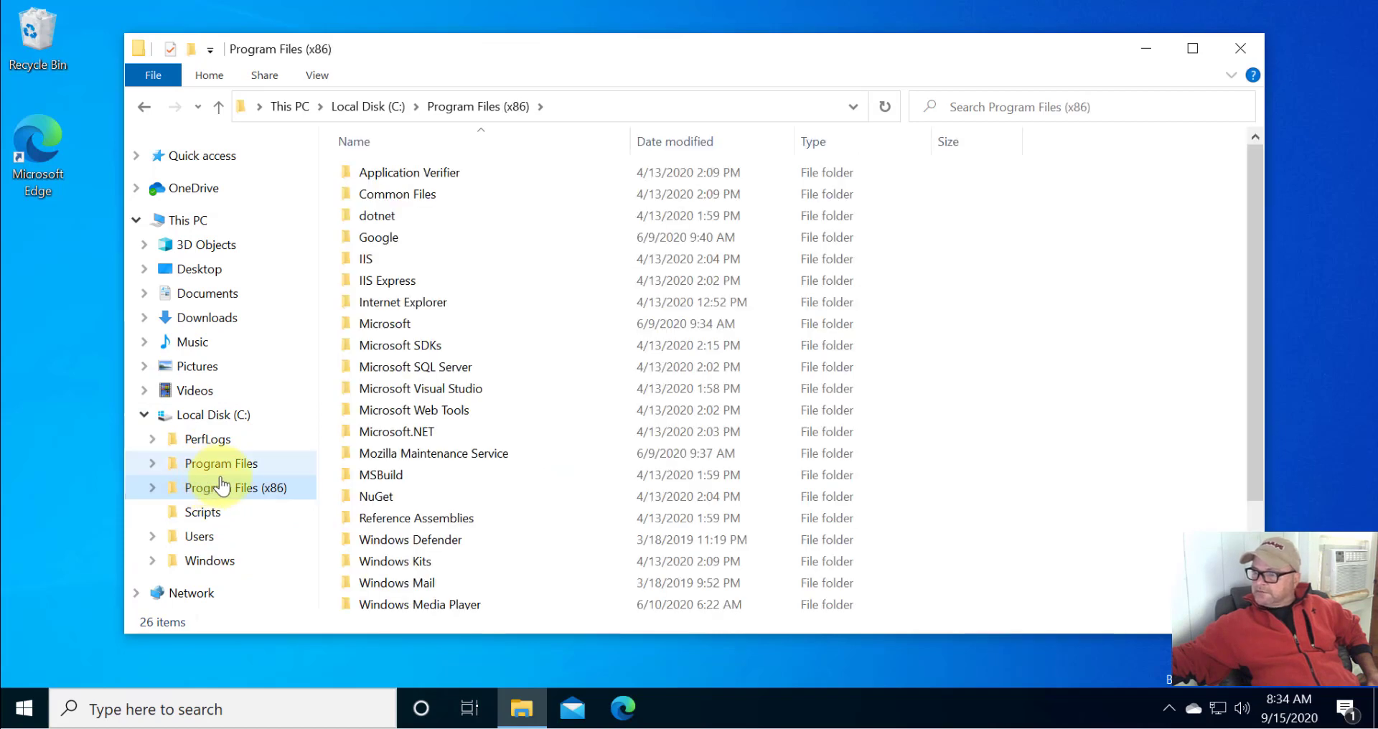
click(205, 564)
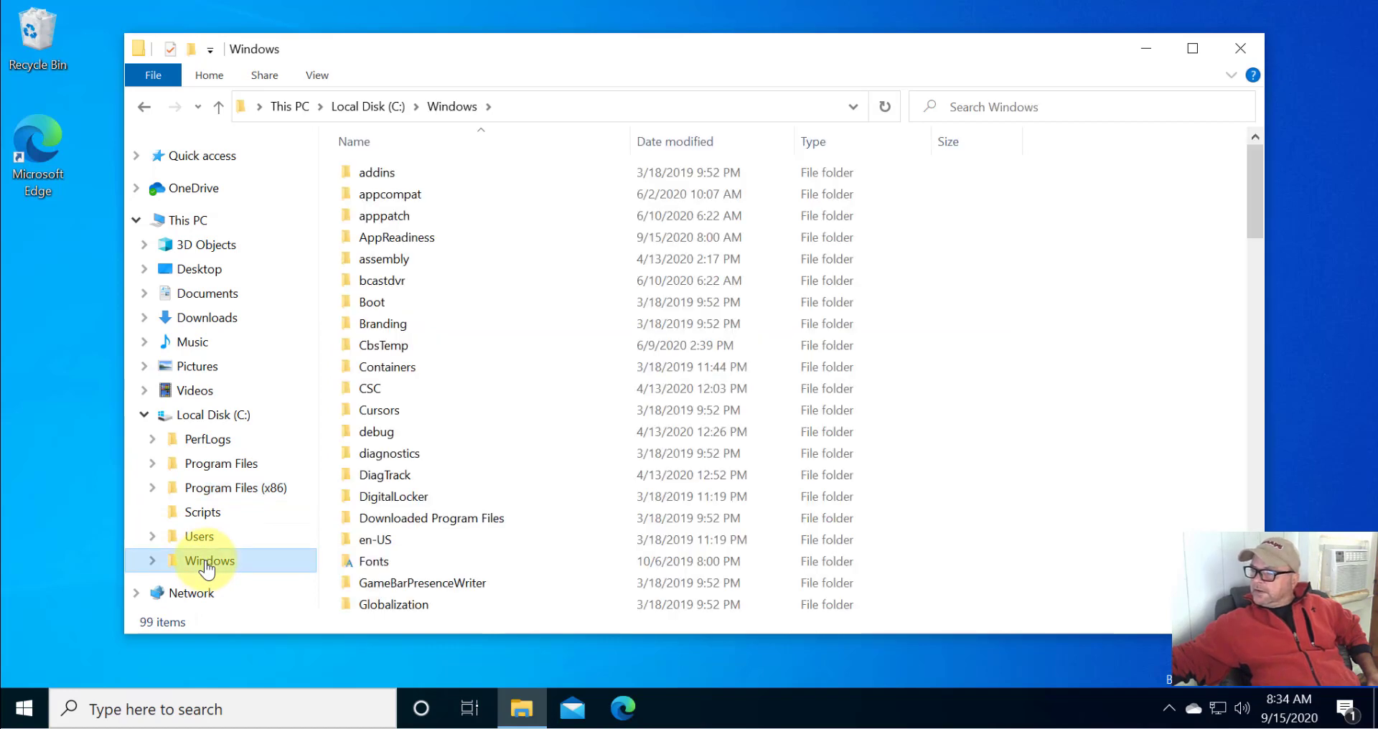
scroll(516, 436, down, 12)
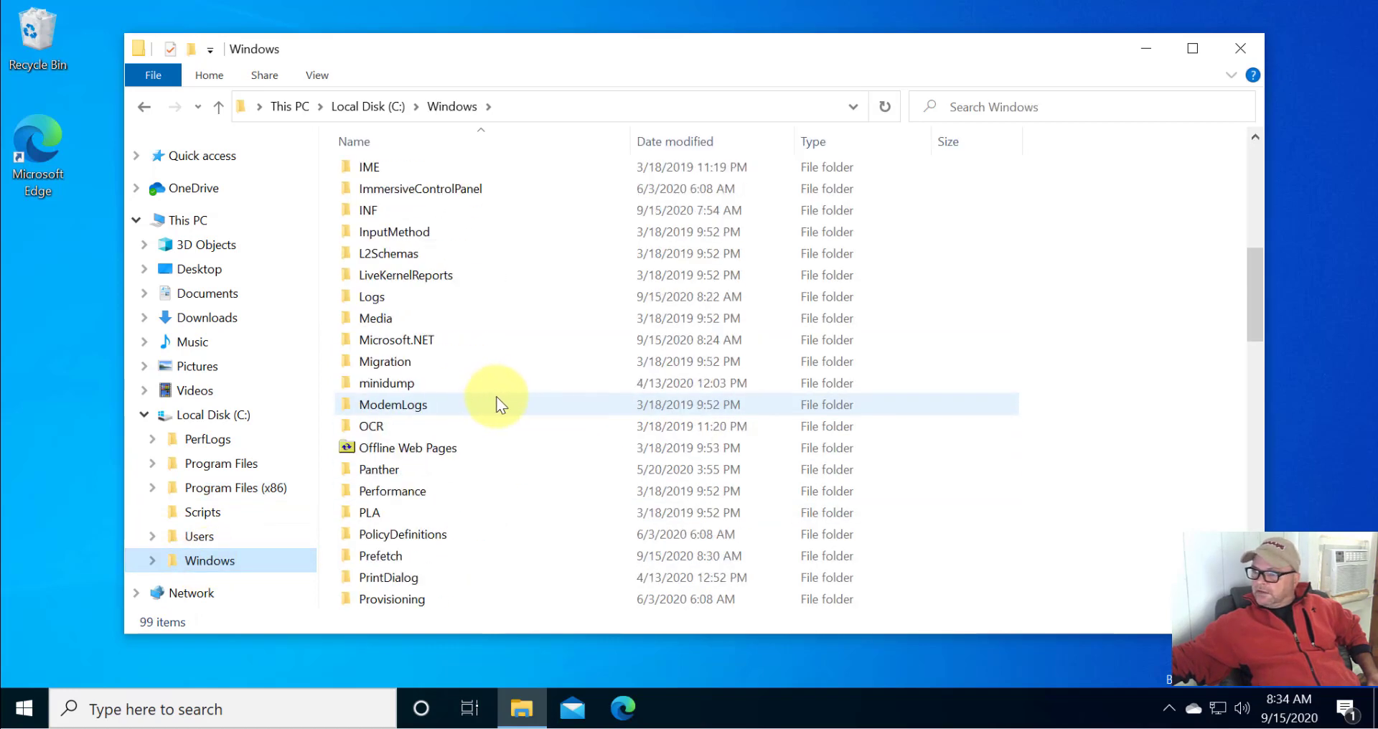
scroll(509, 410, down, 5)
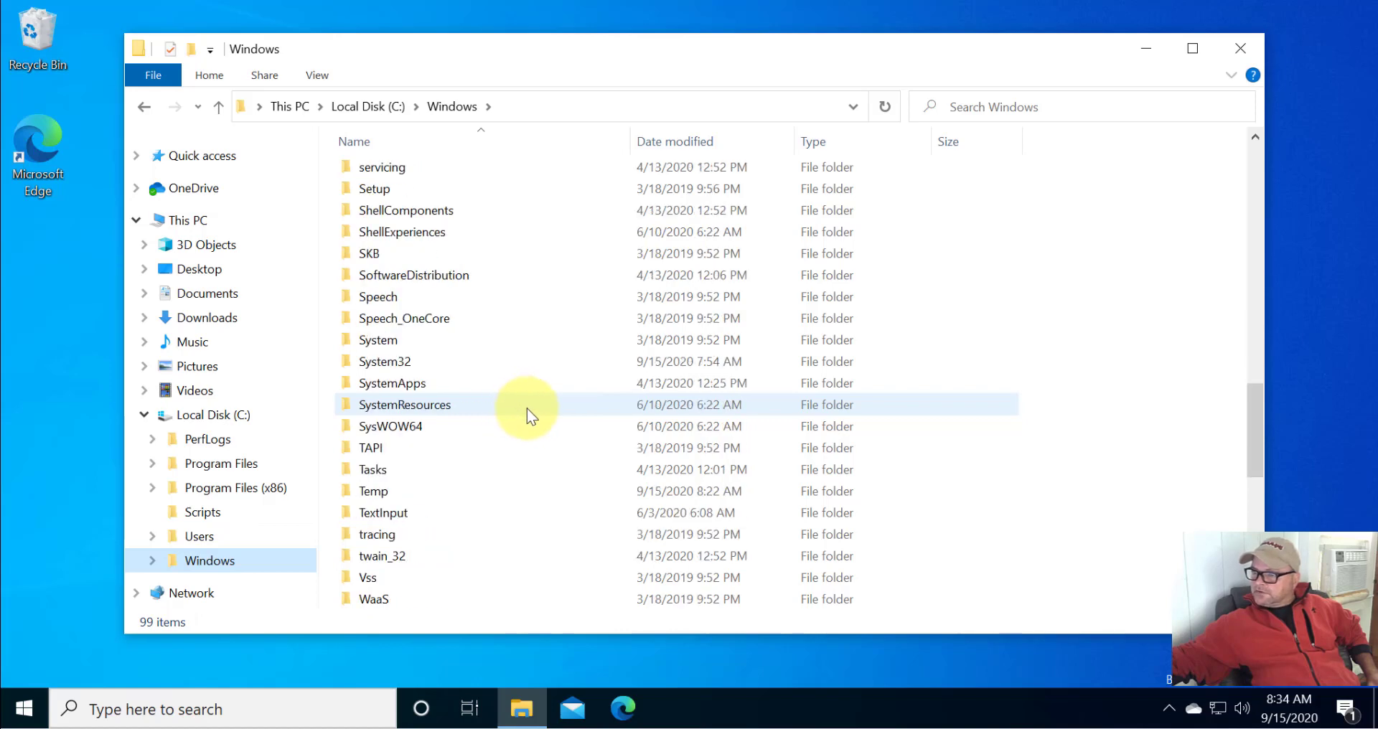
scroll(535, 430, up, 17)
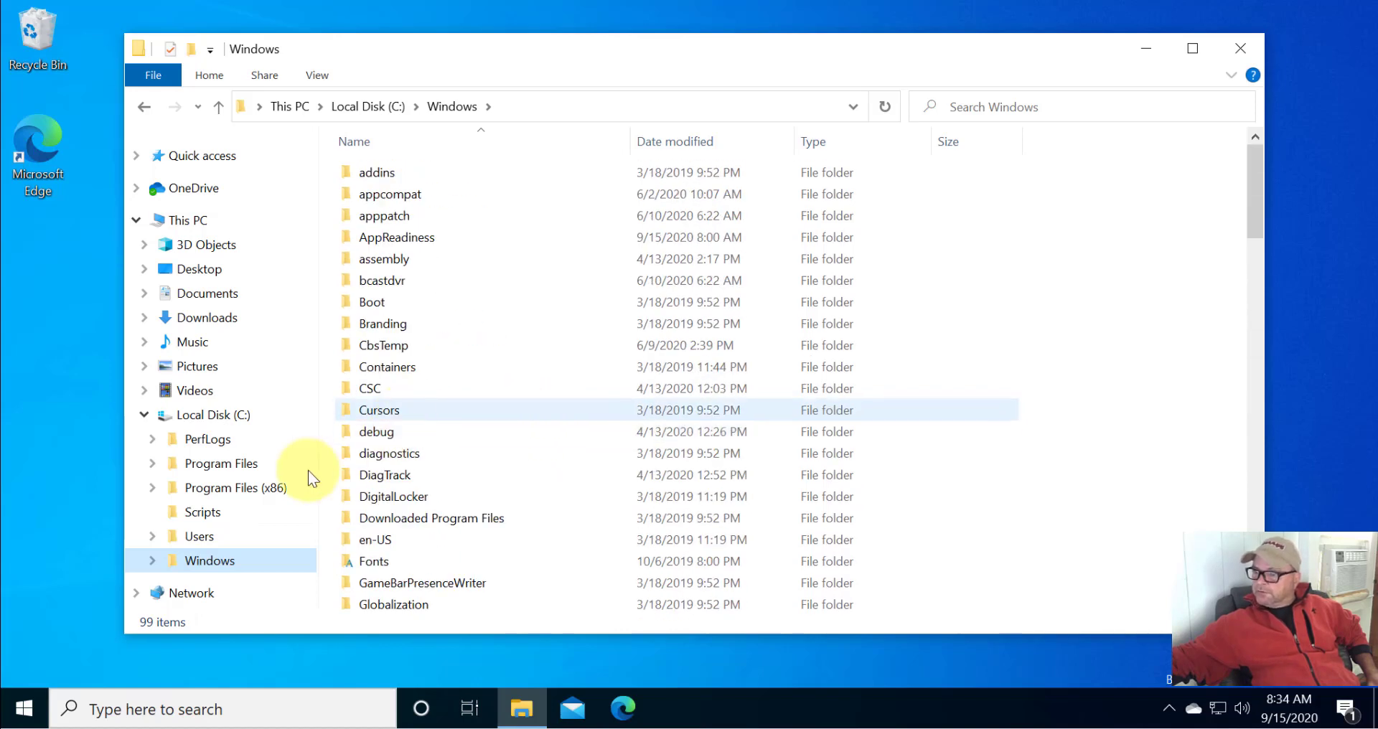
Expand Users and its User folder on Local Disk (C:) and open the Documents folder inside User
click(220, 533)
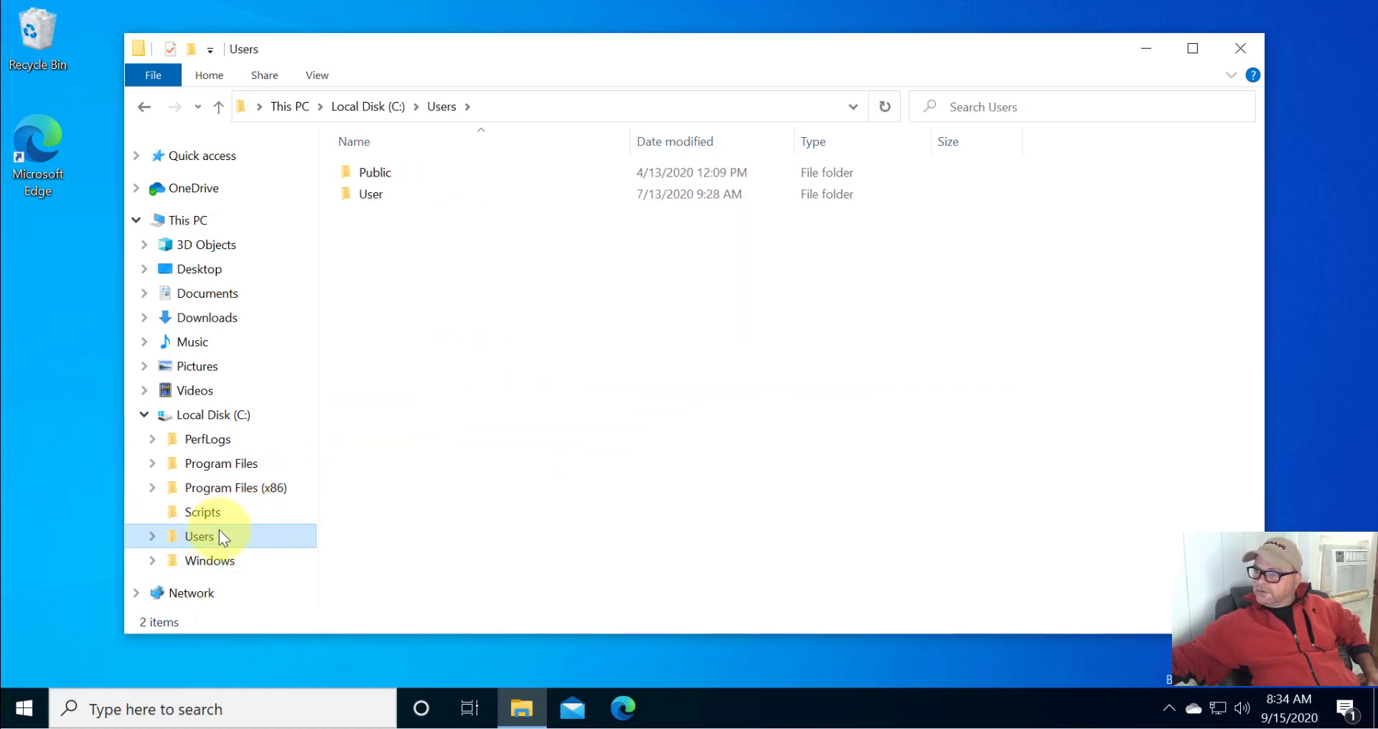
click(153, 536)
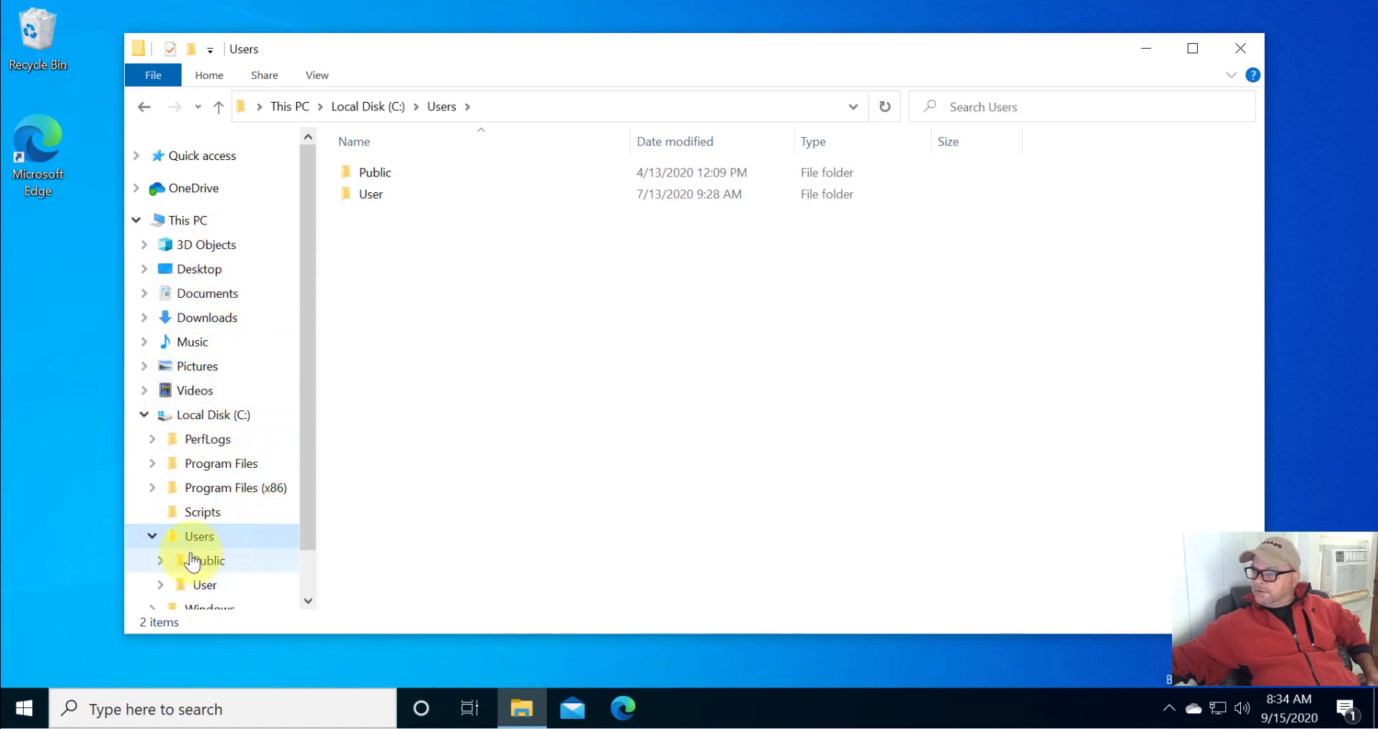
scroll(228, 538, down, 1)
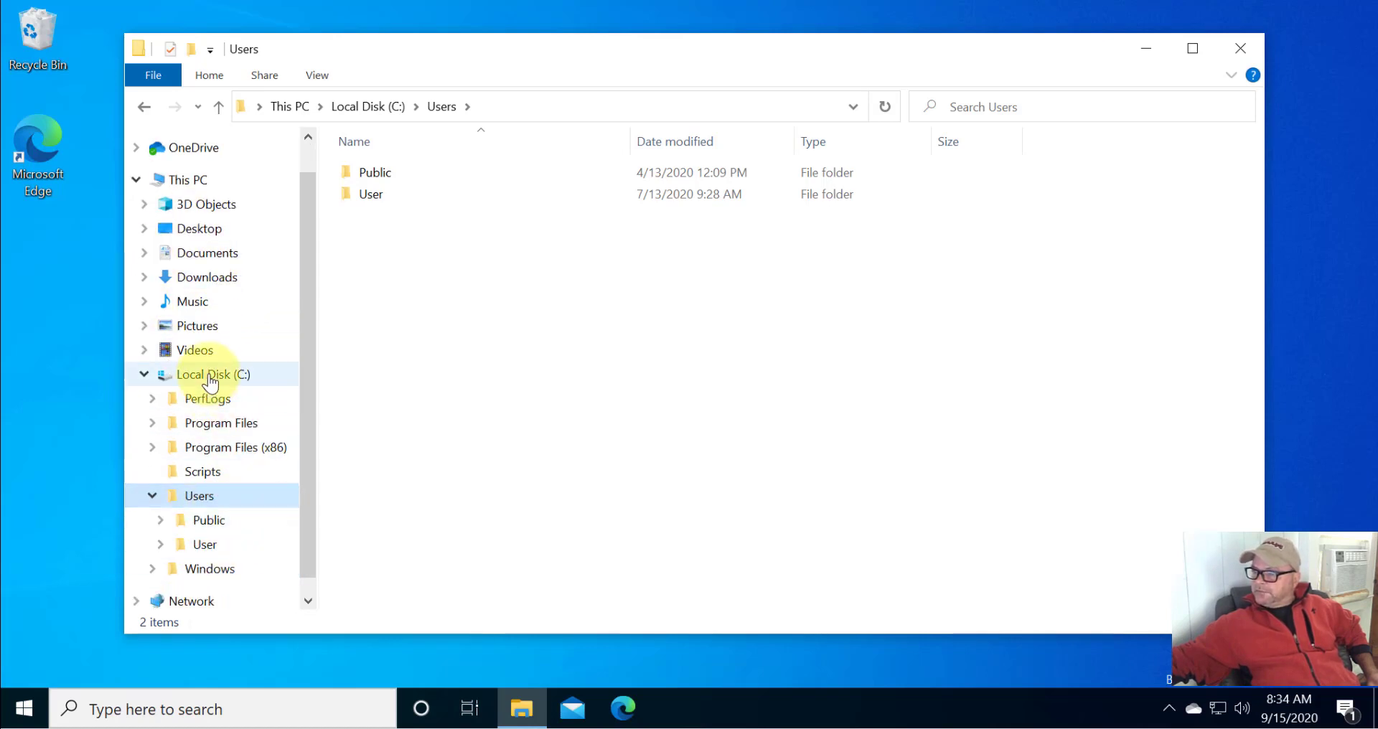
click(204, 545)
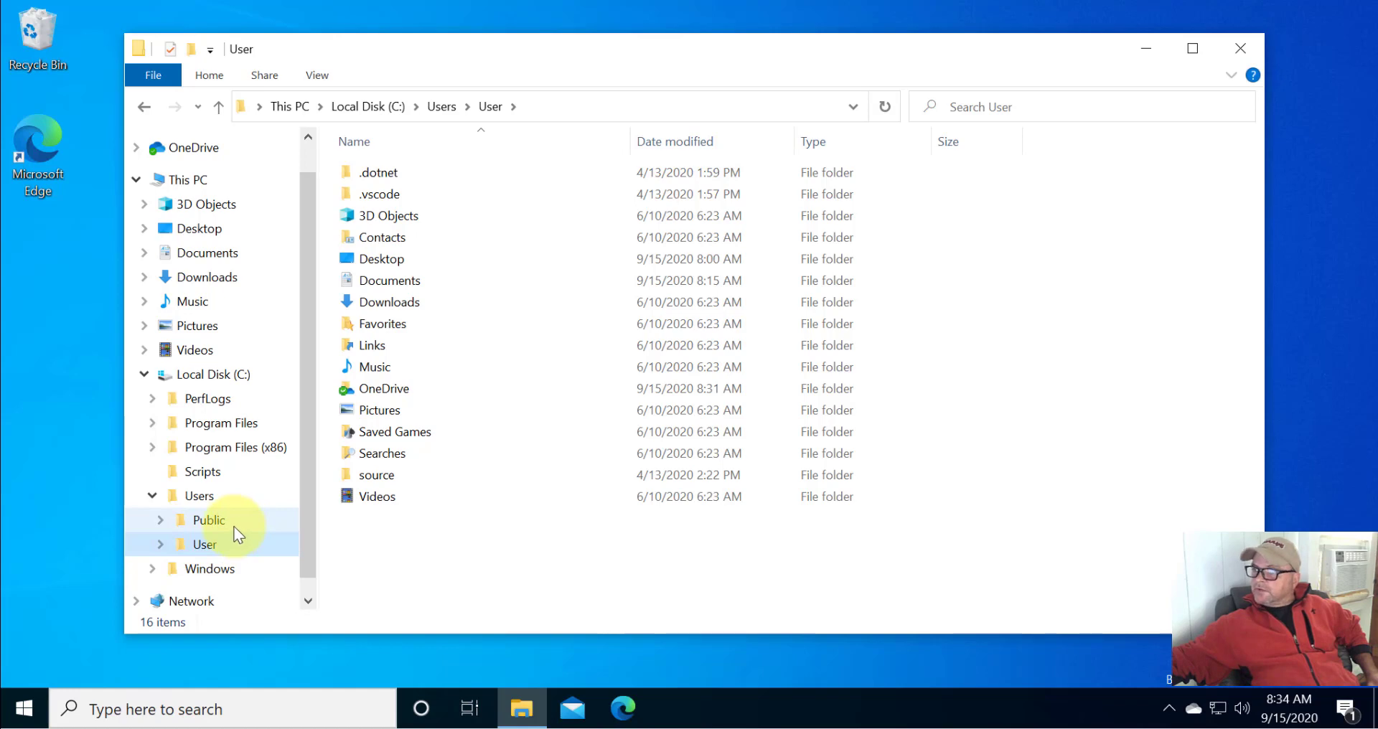
click(161, 547)
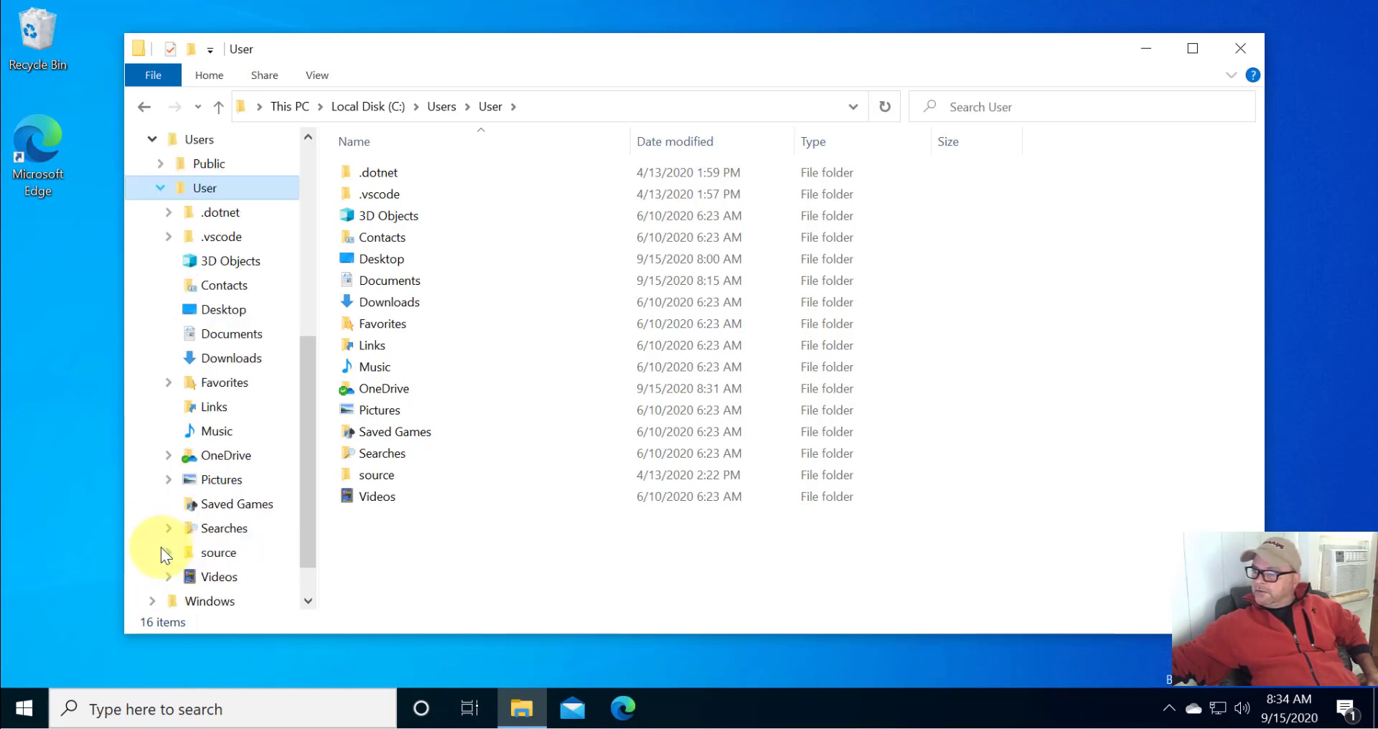
click(226, 343)
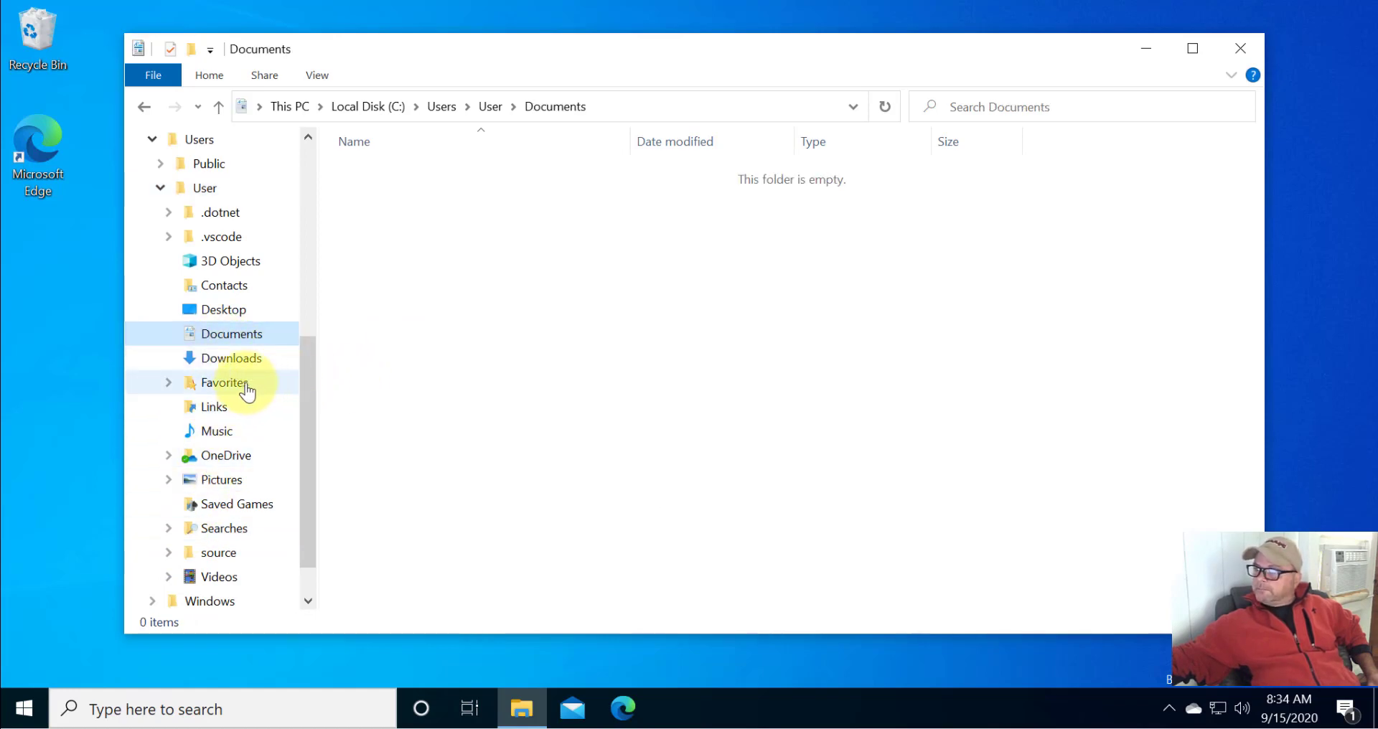
drag(308, 381, 308, 259)
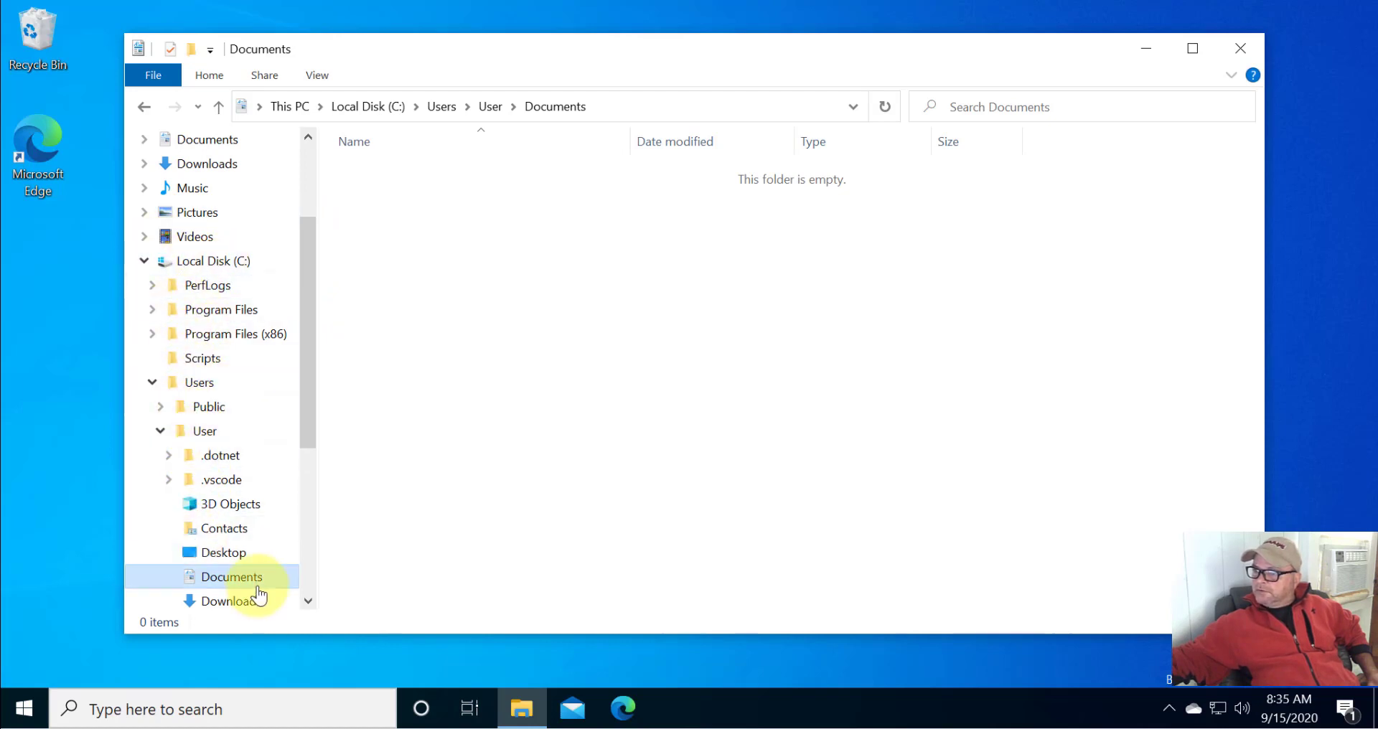
Collapse the User, Users and Local Disk (C:) branches of the folder tree and open Documents under This PC
click(162, 431)
click(152, 464)
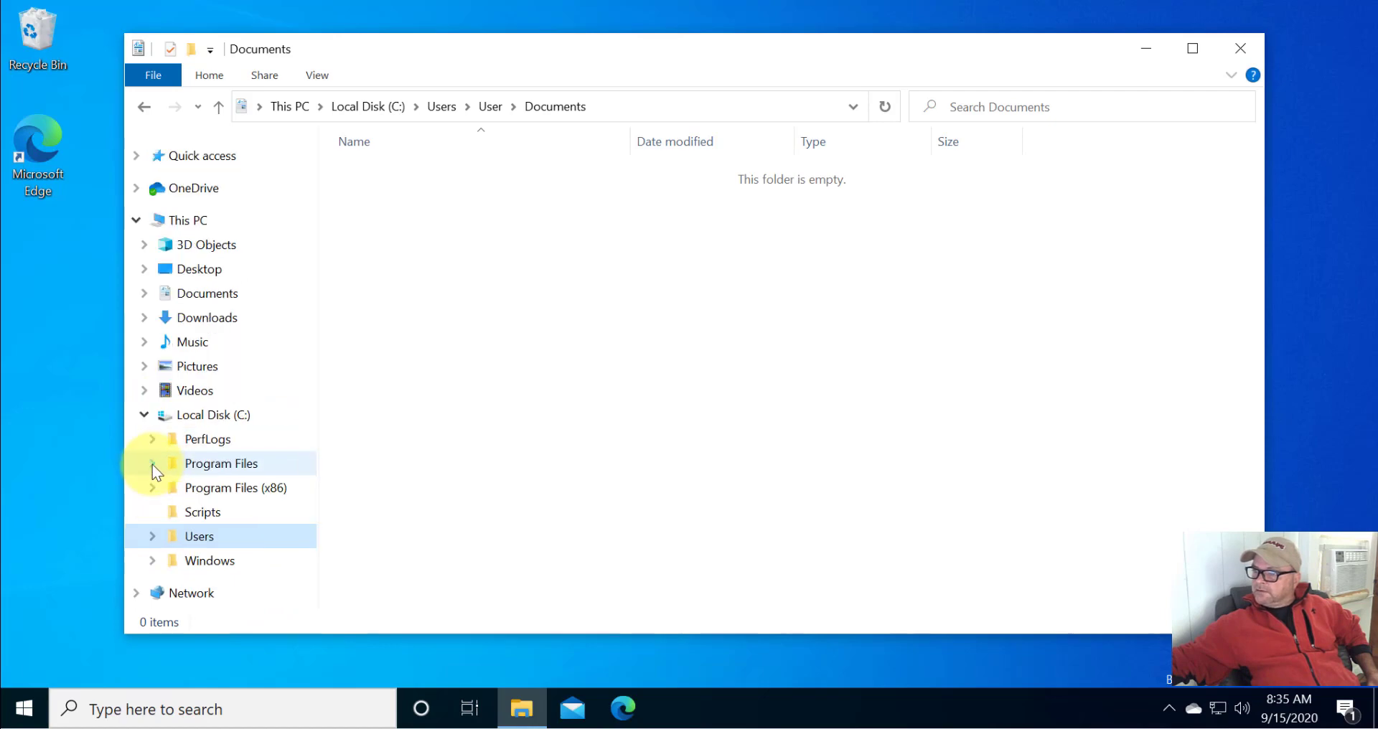
click(144, 415)
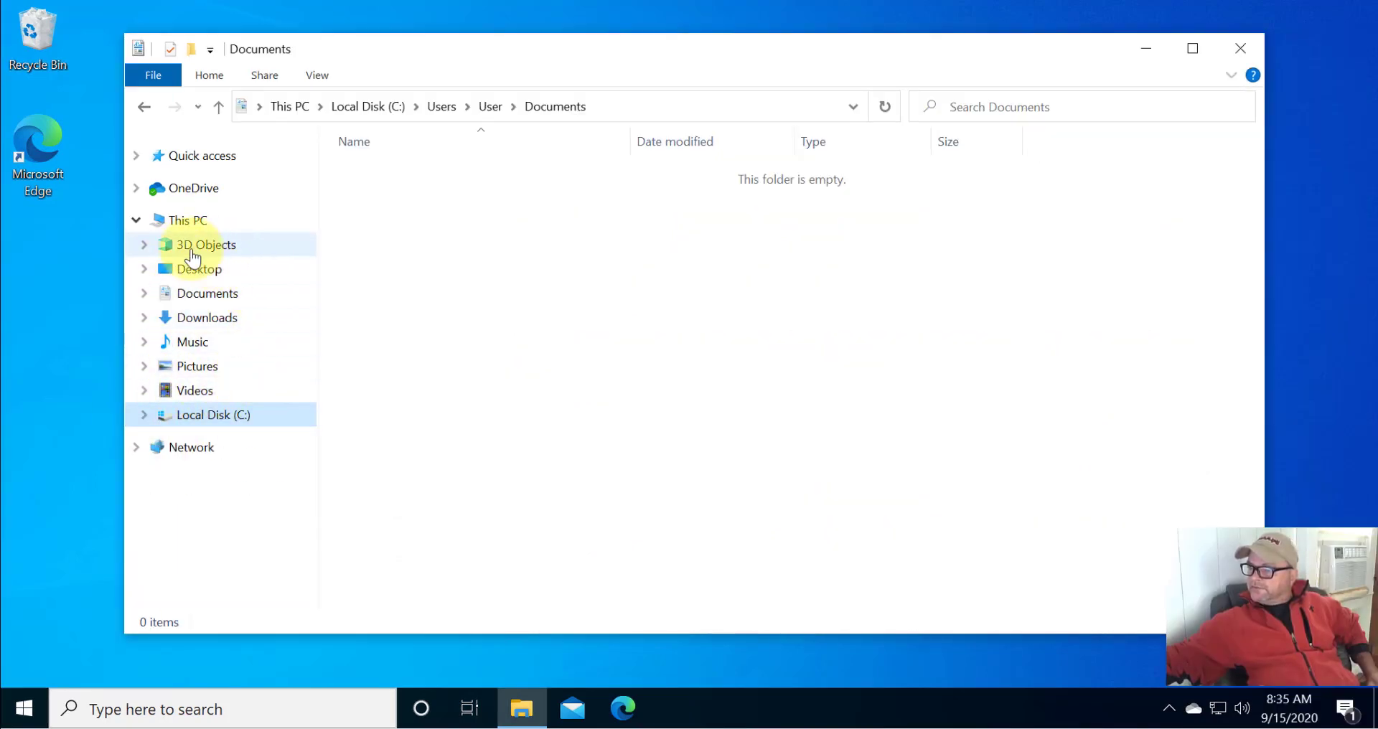
click(201, 297)
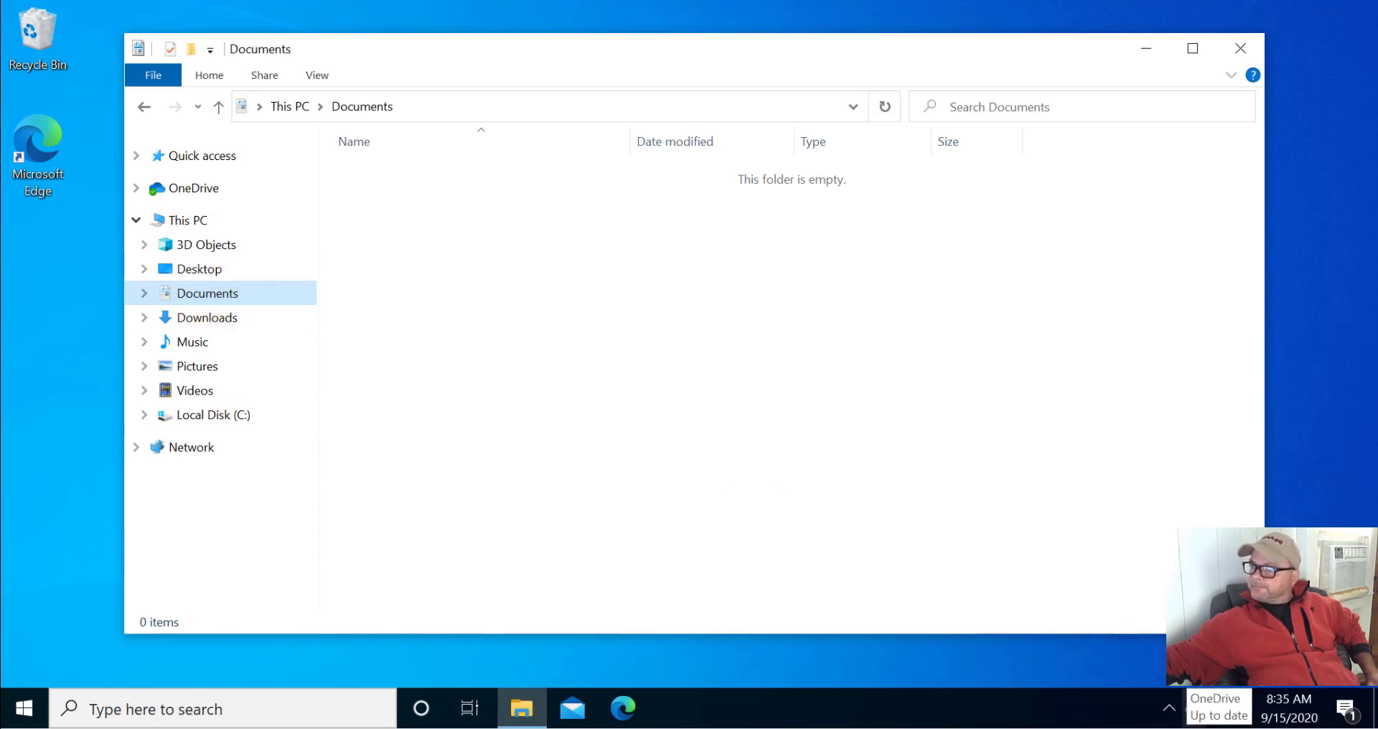
click(136, 221)
click(135, 219)
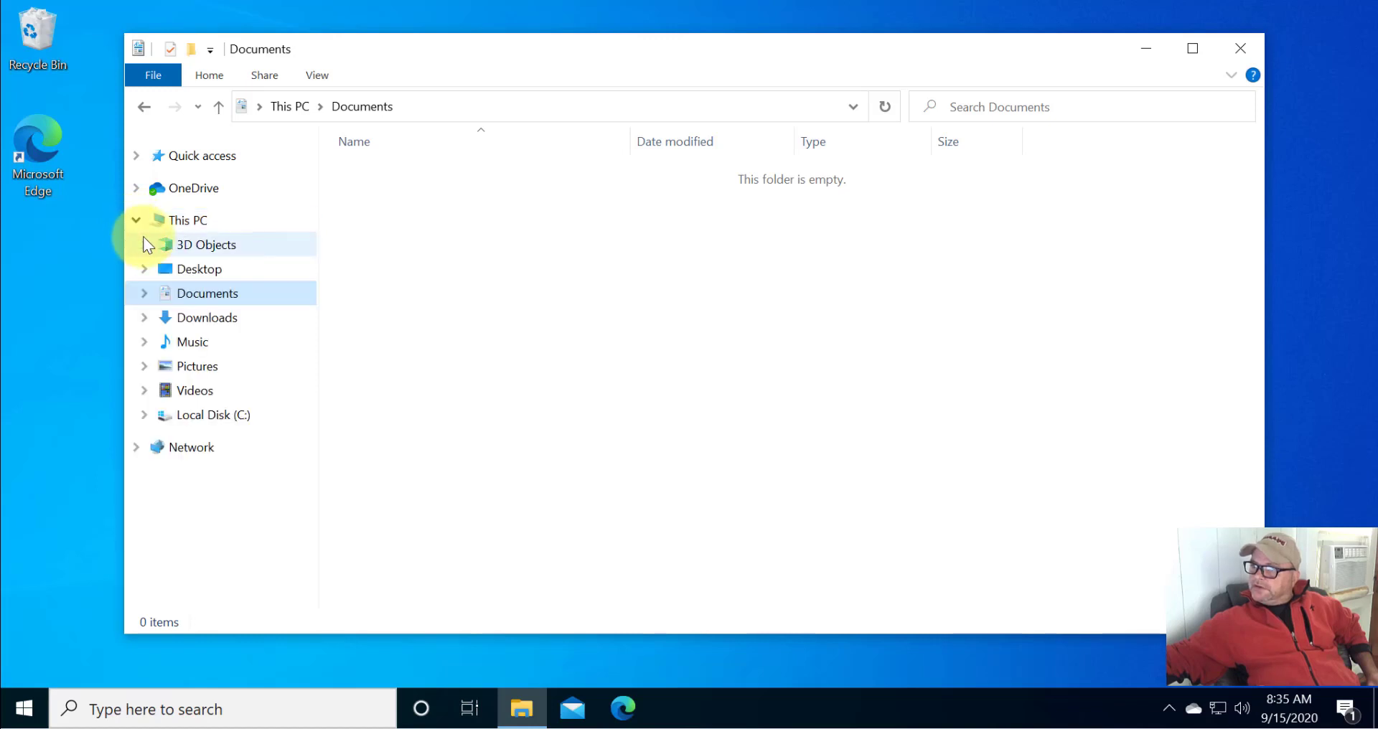
View the contents of the Music, Pictures, Videos and Documents folders under This PC
click(193, 348)
click(203, 371)
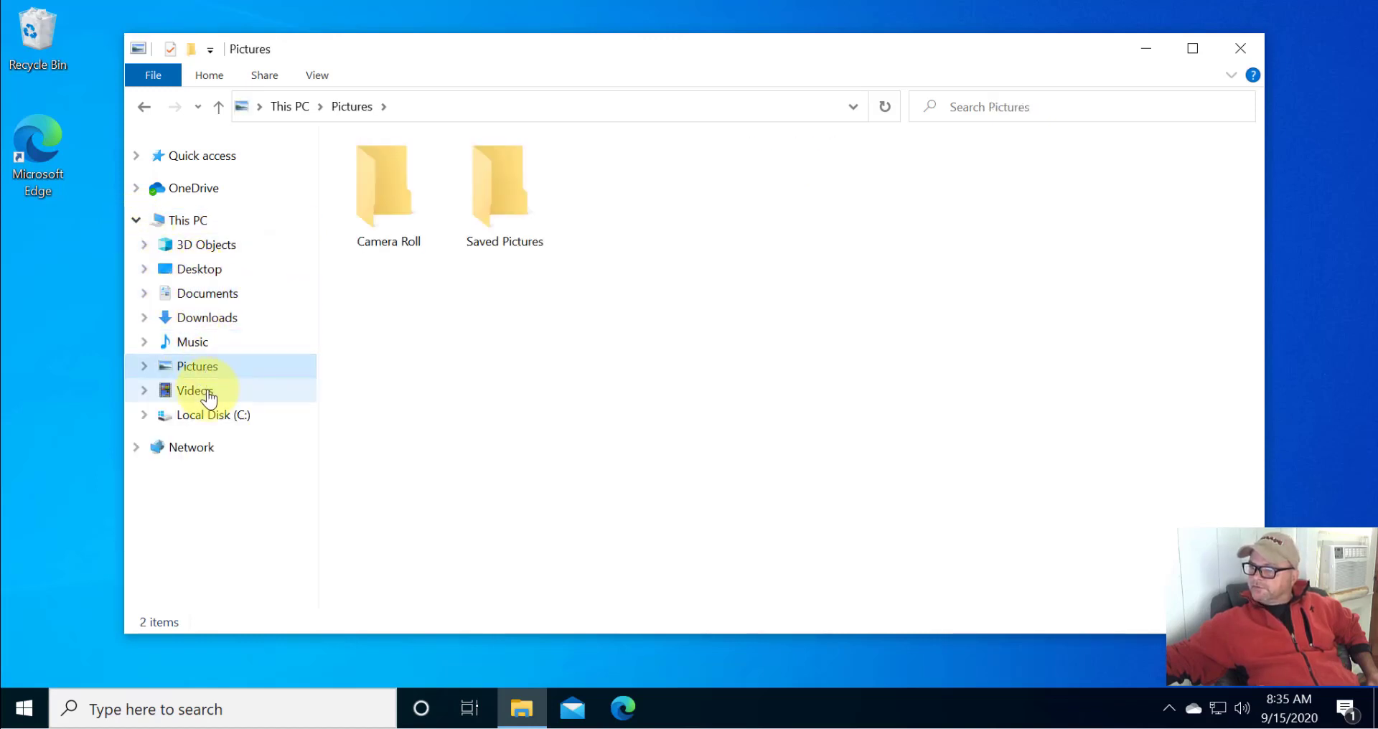
click(208, 395)
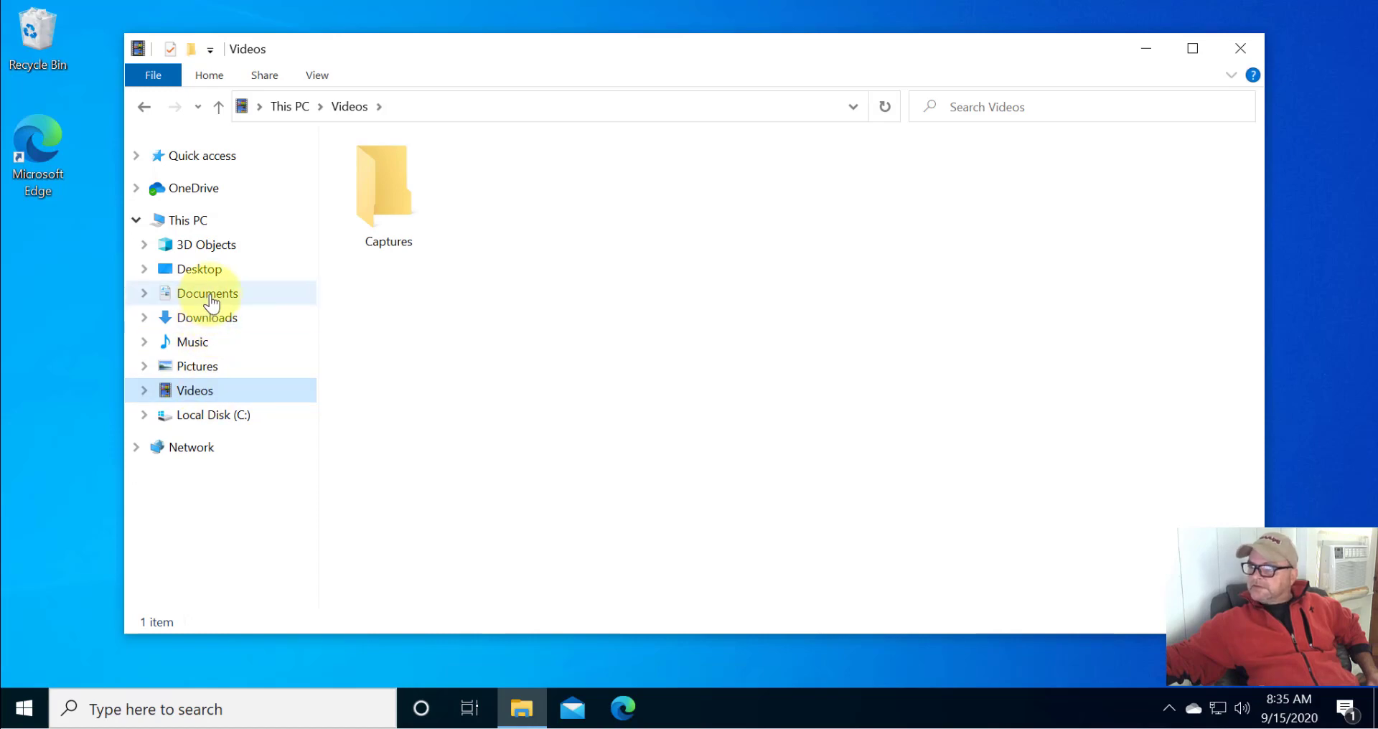
click(210, 302)
click(203, 368)
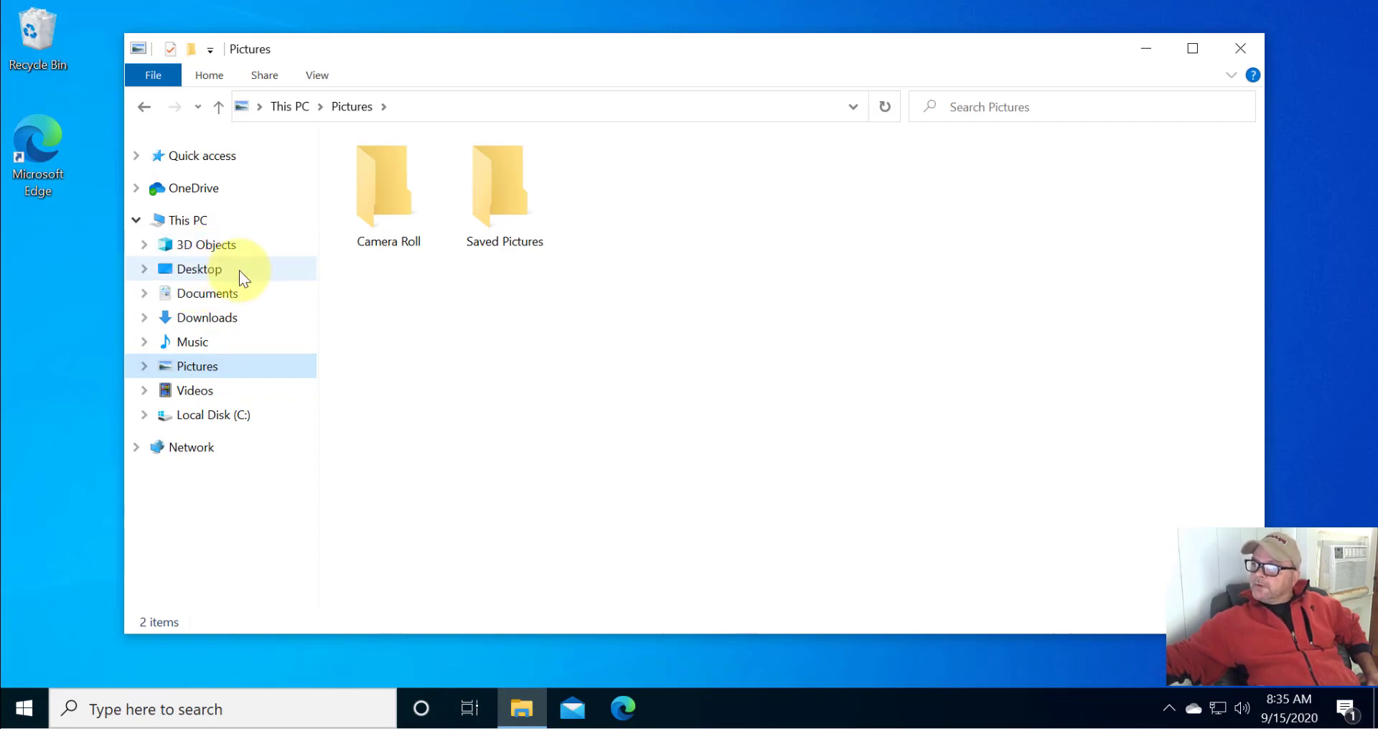
click(200, 304)
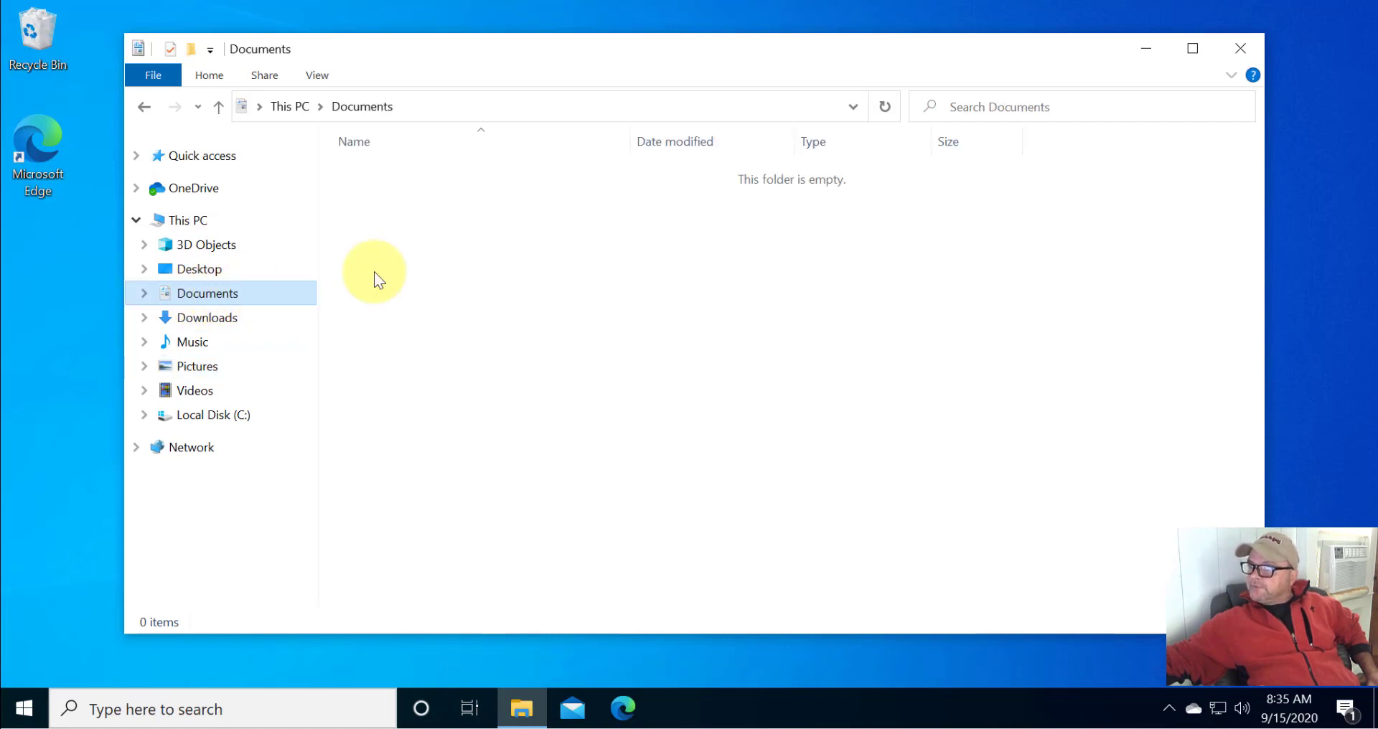
Minimize and restore the File Explorer window, and view the Pictures and Documents folders again
click(1145, 51)
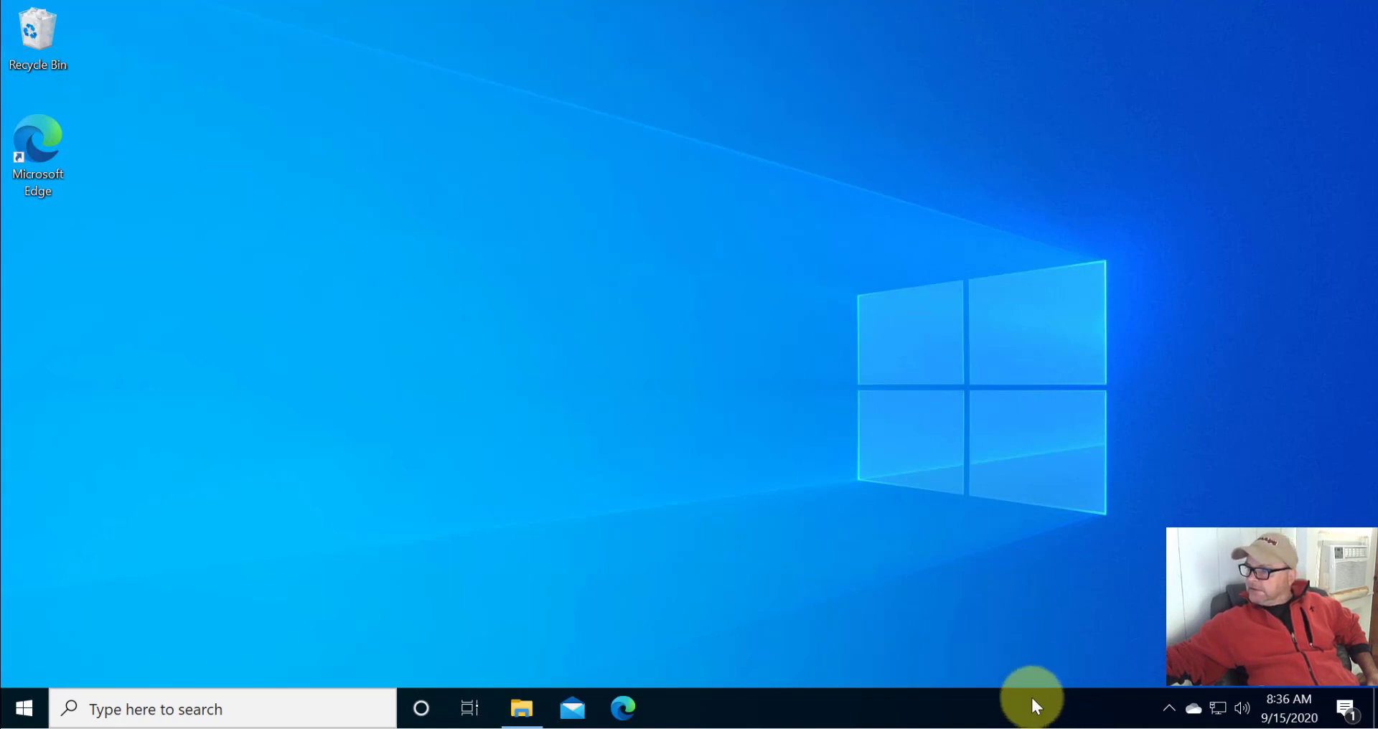
click(531, 706)
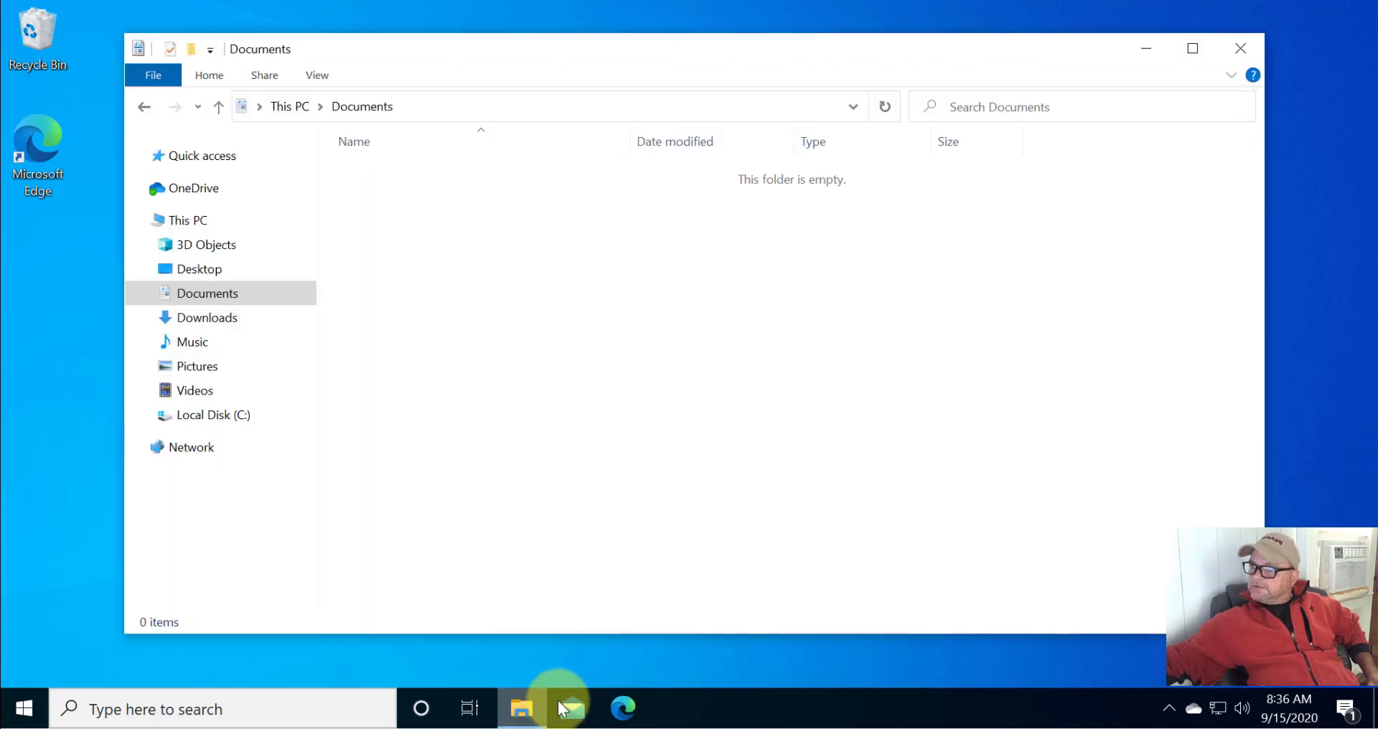
click(191, 371)
click(203, 301)
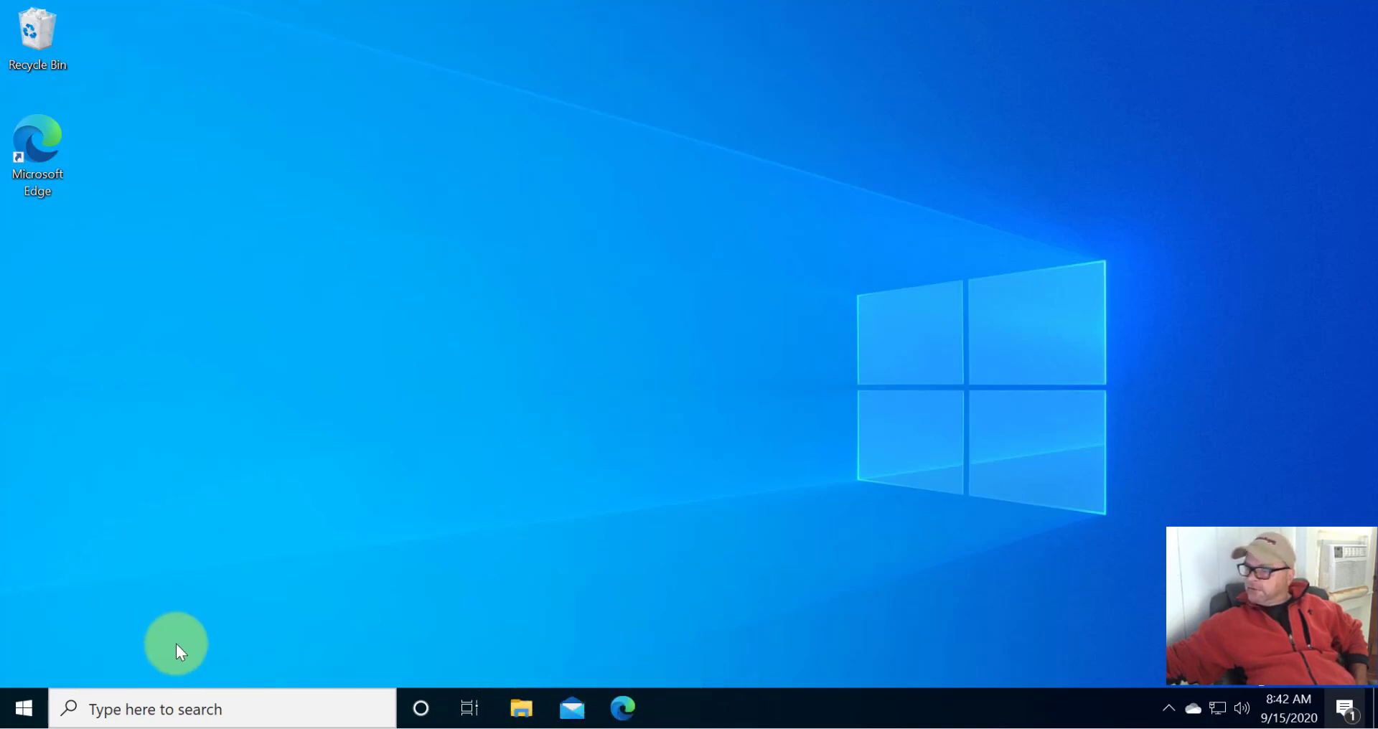
Search the Start menu for "word" and pin WordPad to both Start and the taskbar
click(23, 710)
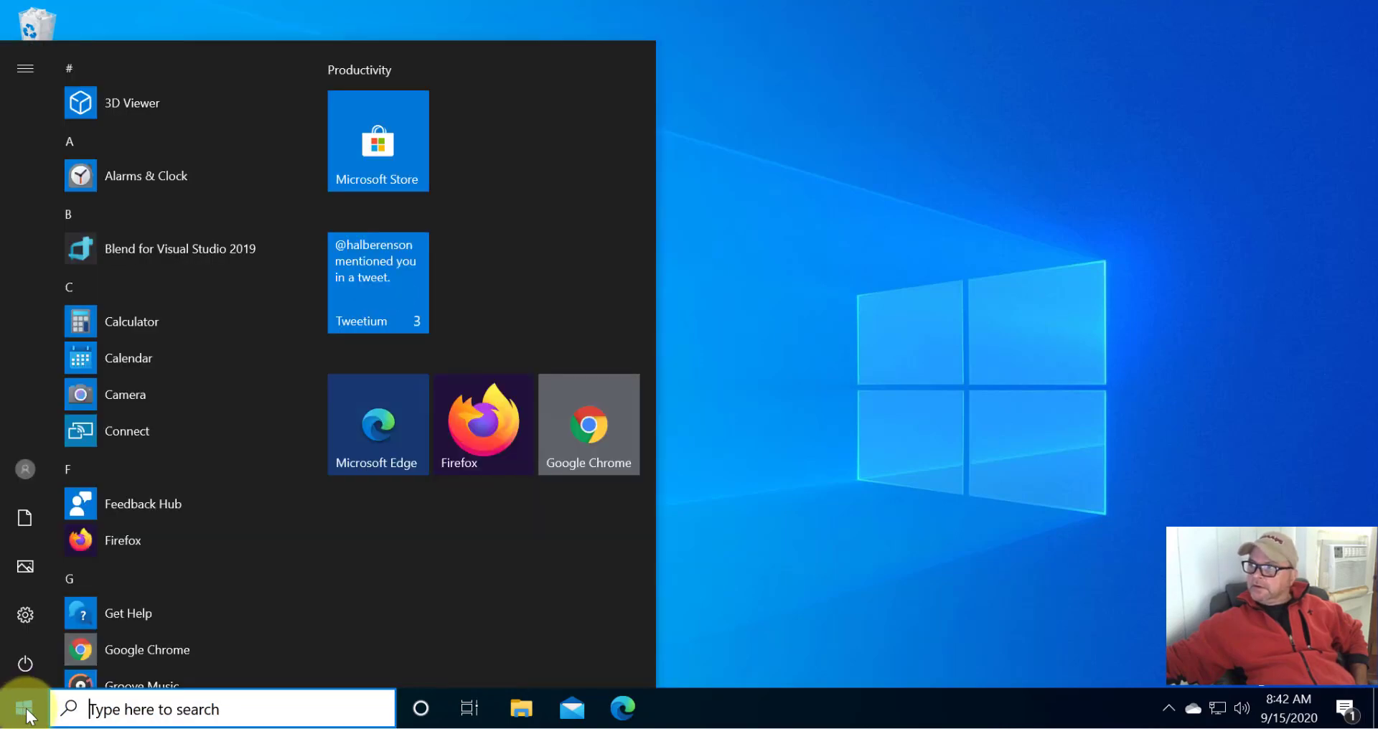
scroll(129, 435, down, 5)
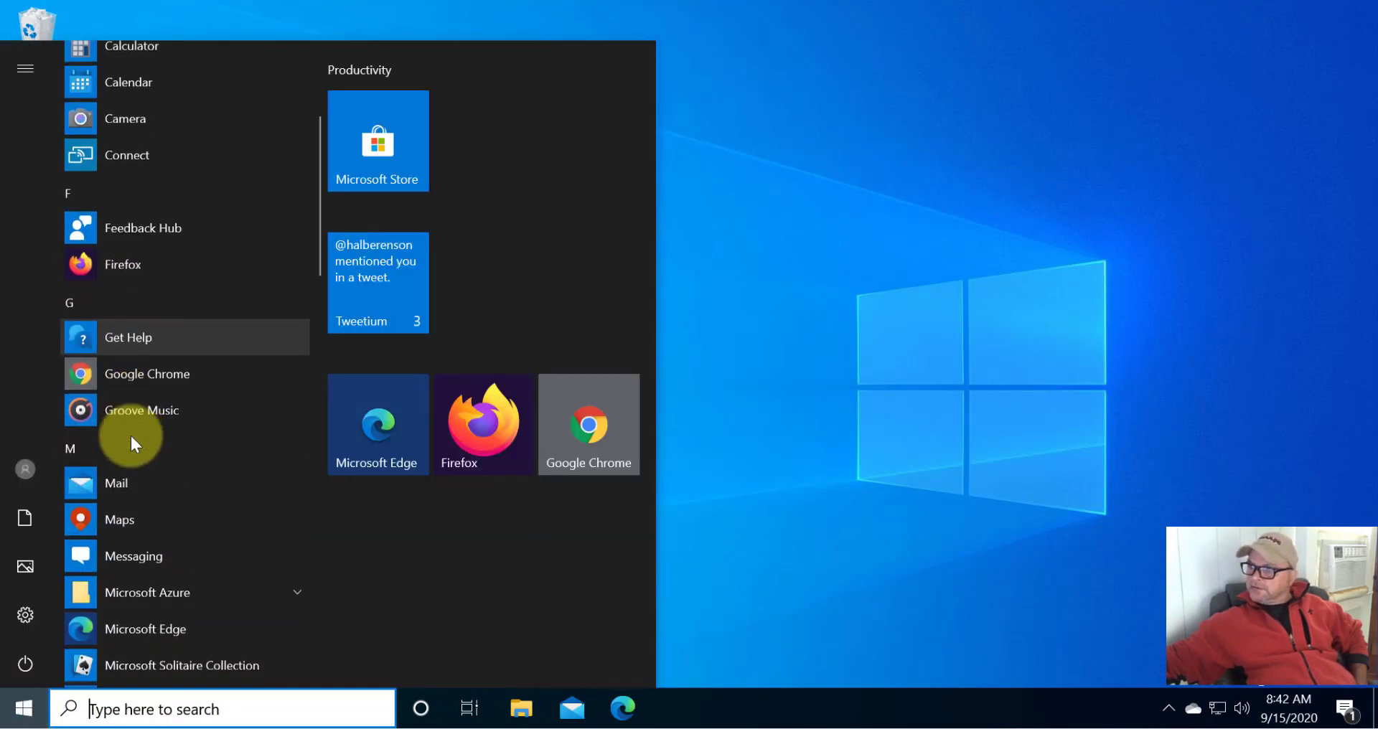
scroll(130, 437, up, 5)
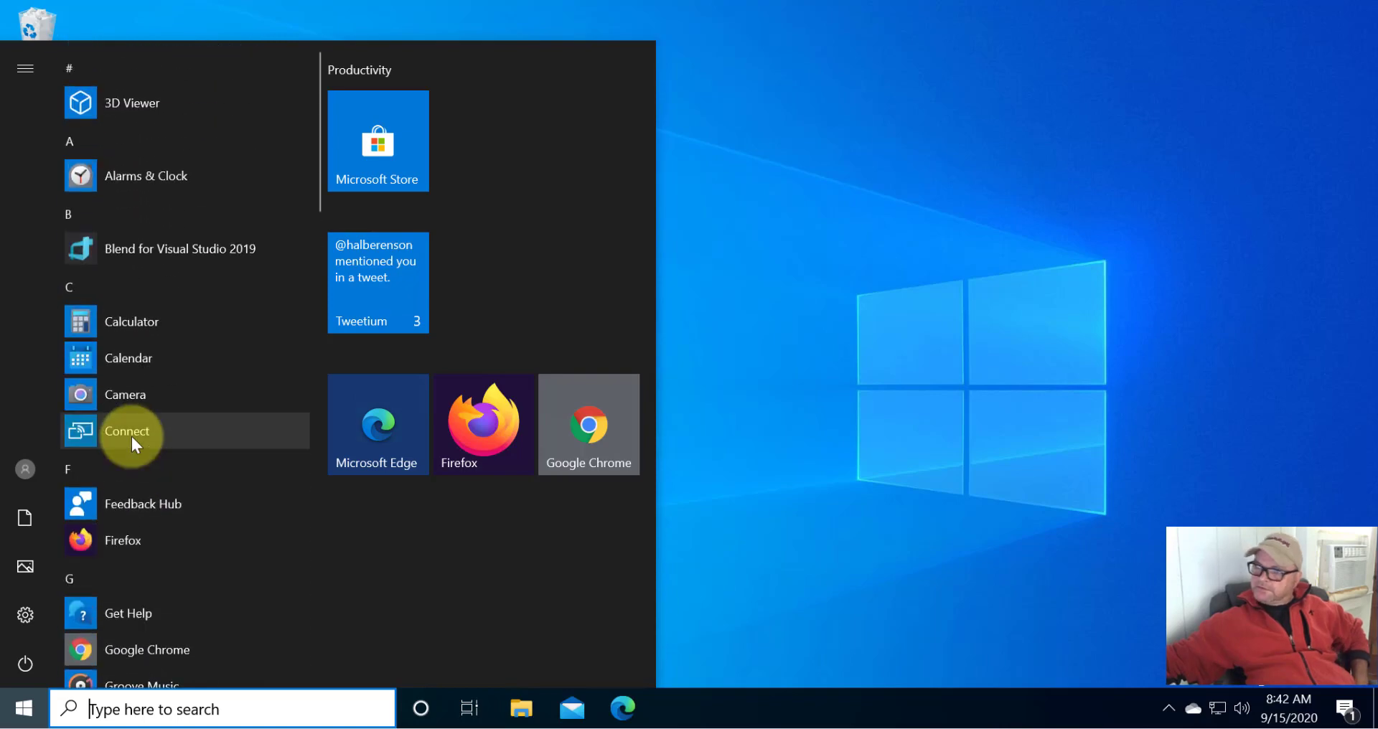
text(word)
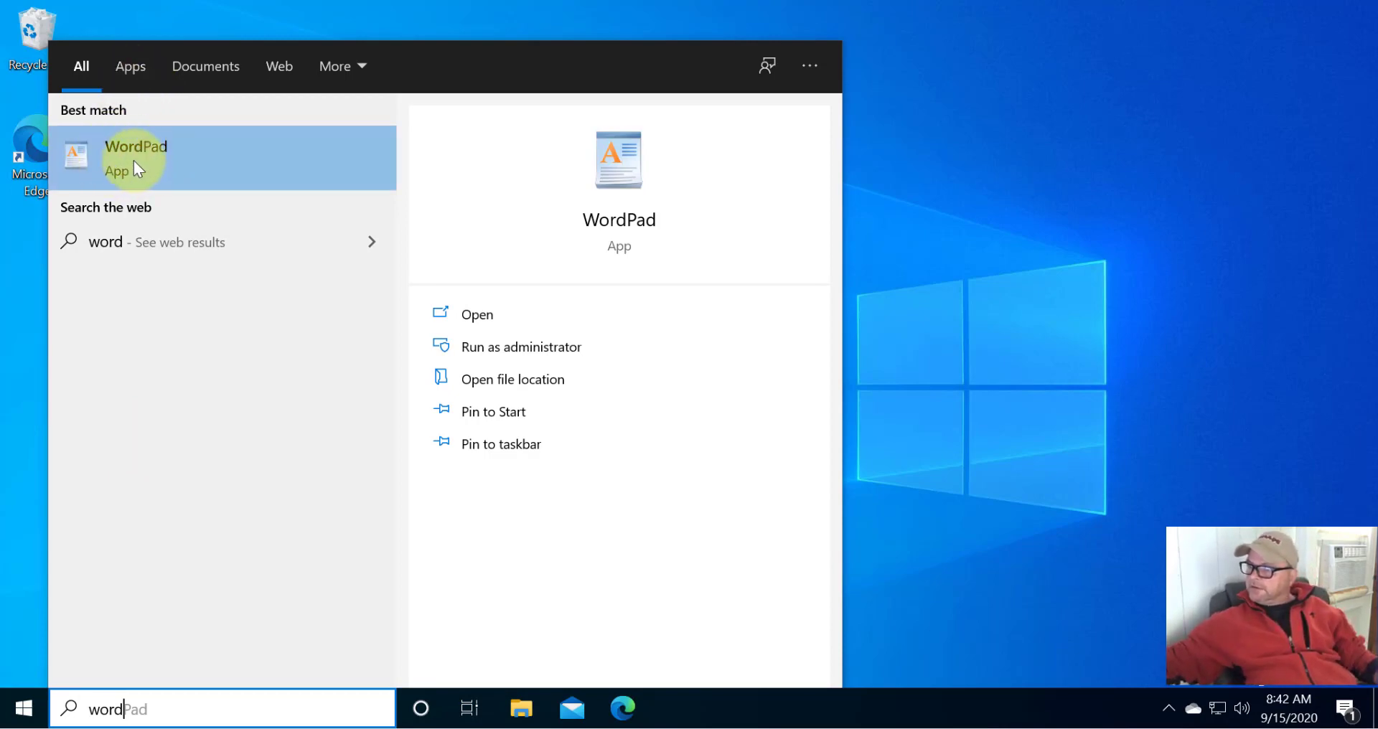
click(500, 413)
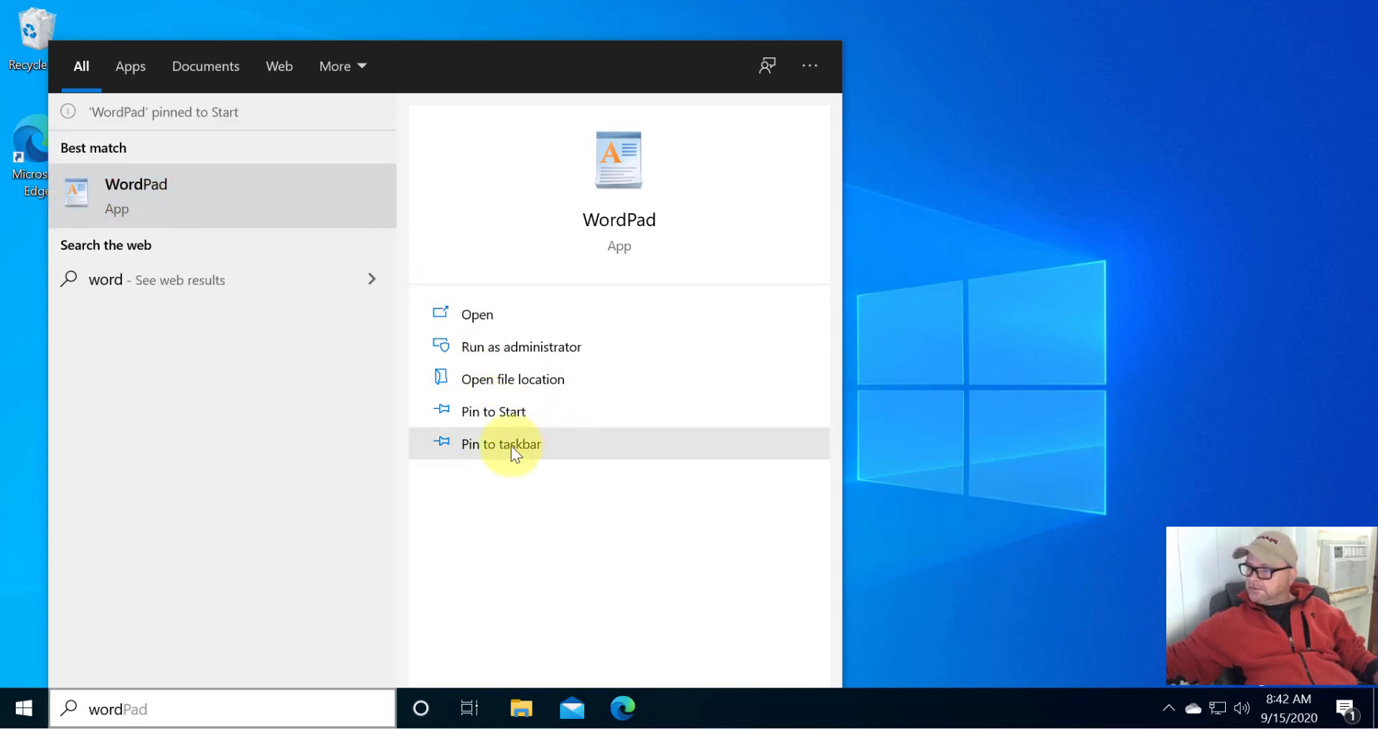
click(505, 445)
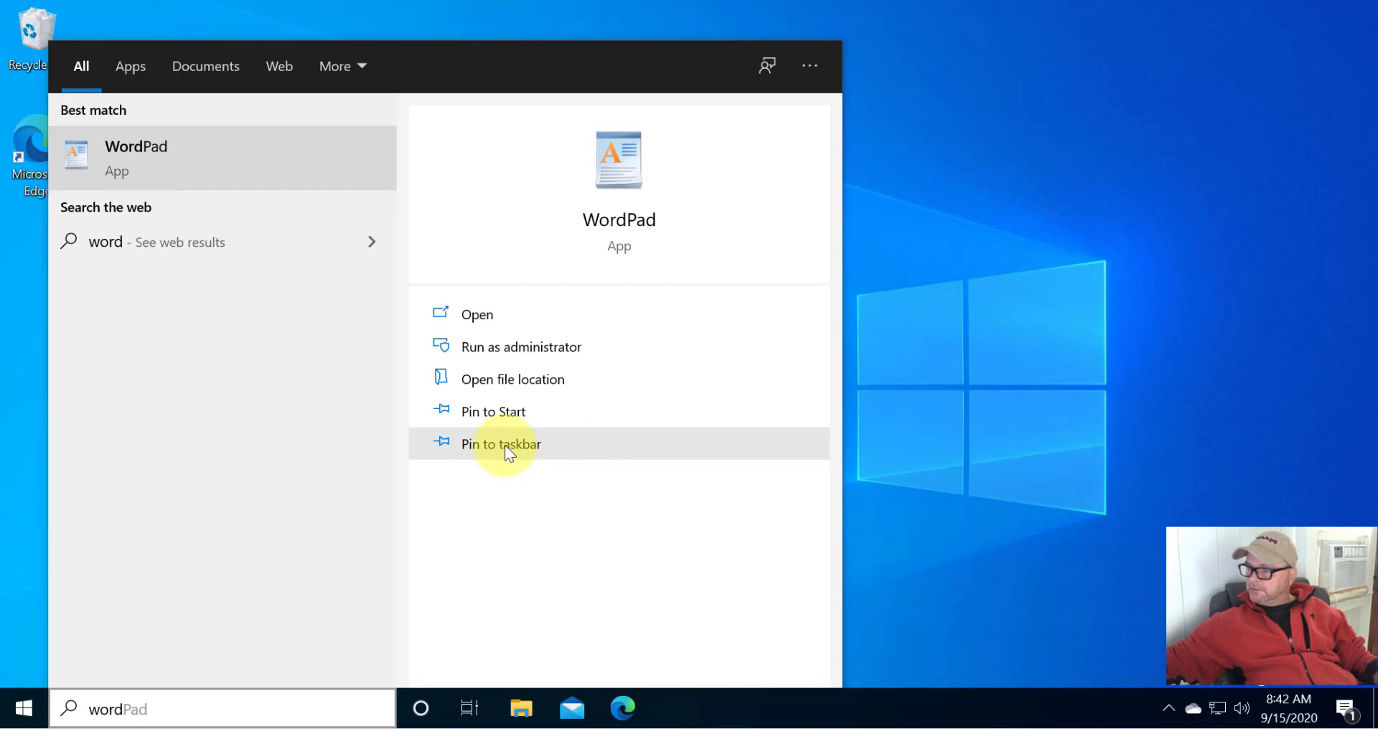
click(1005, 375)
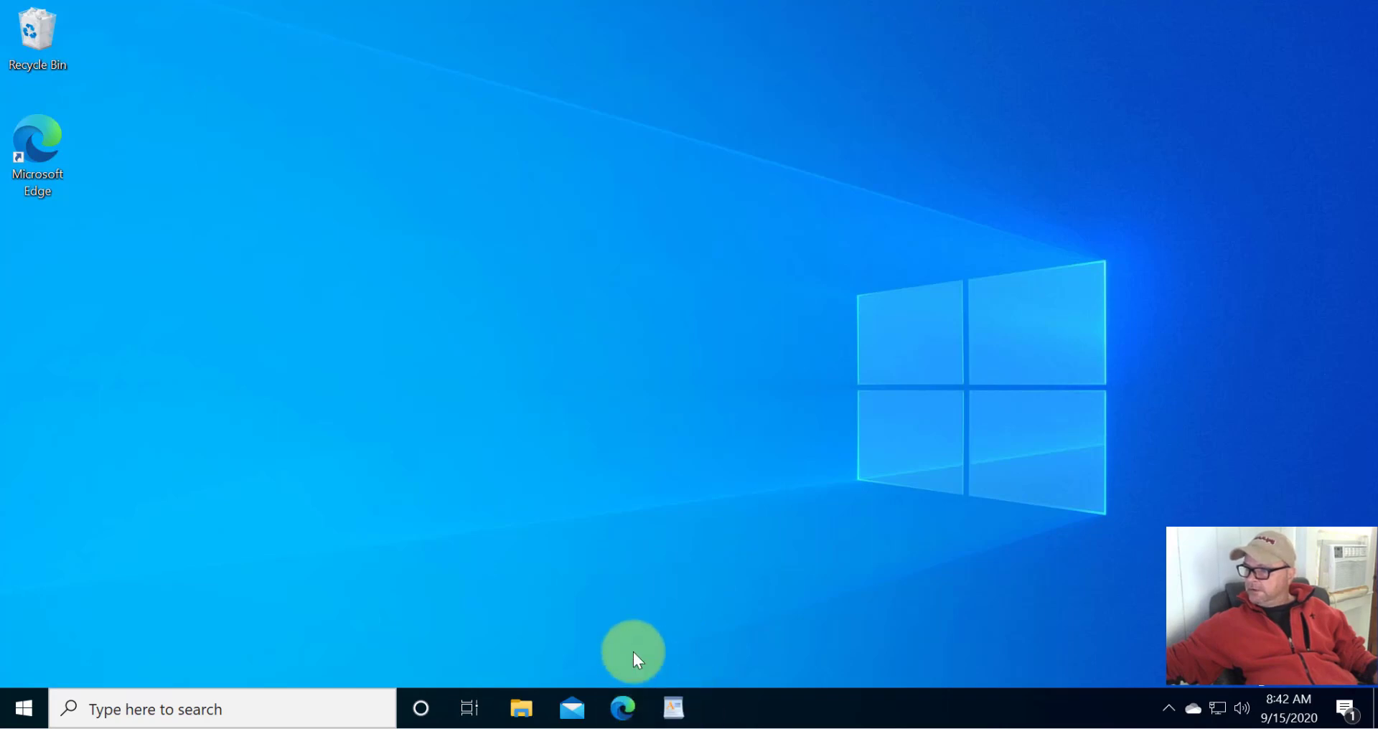
Move the WordPad tile in the Start menu beside the Tweetium tile
click(24, 710)
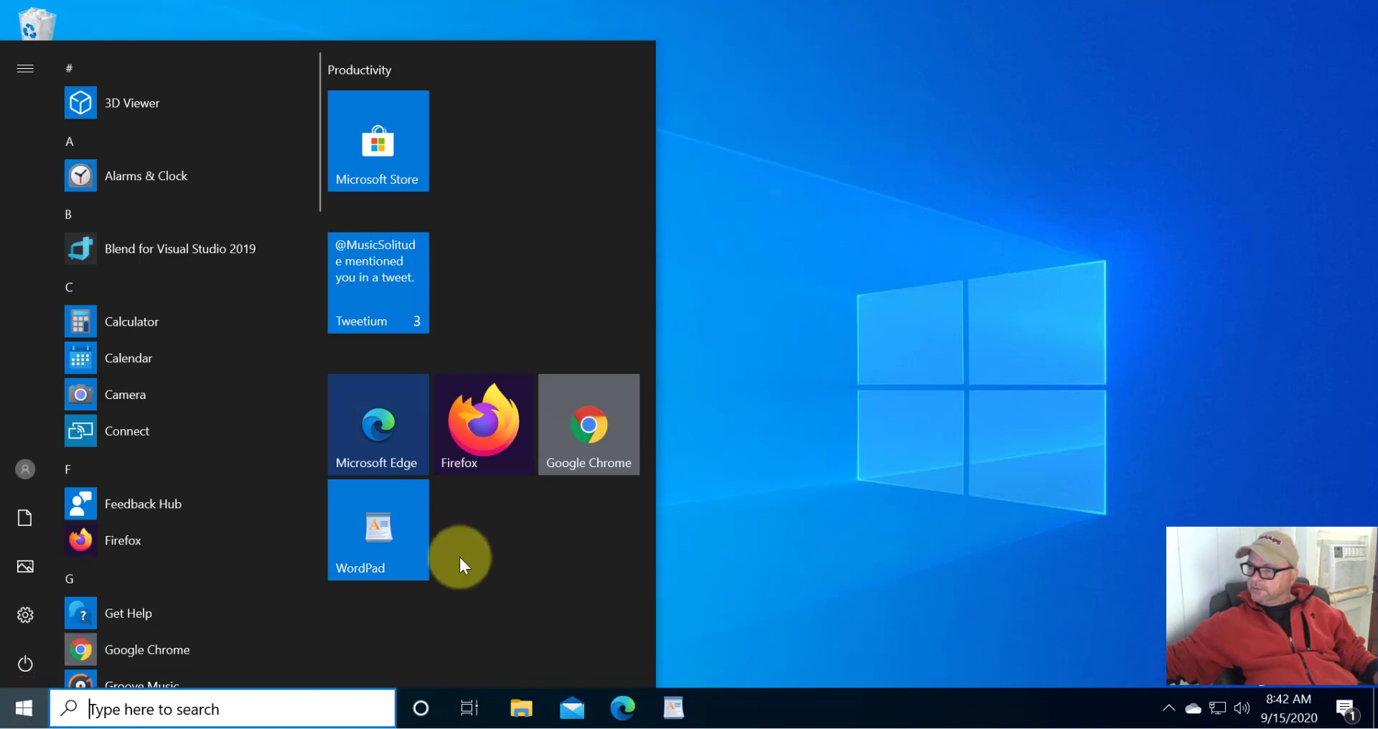
drag(387, 539, 501, 292)
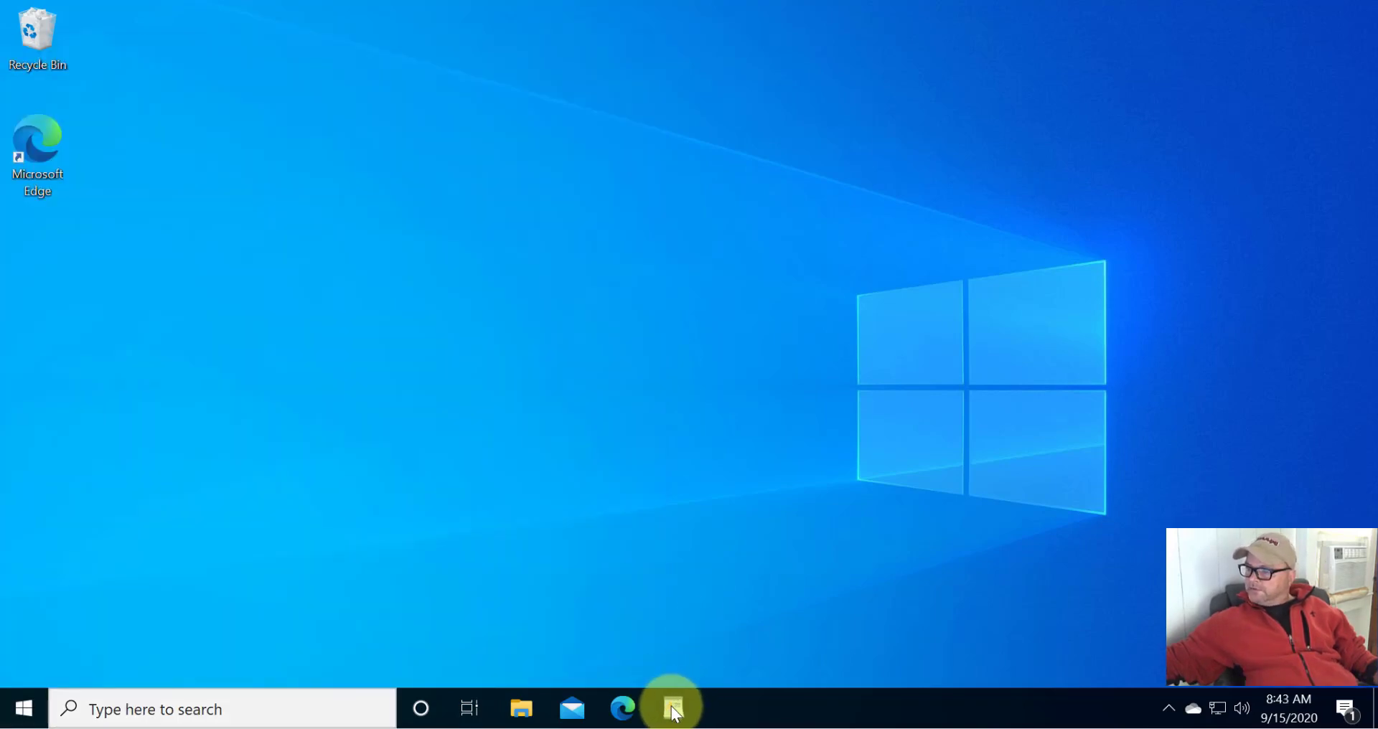
Launch WordPad from its pinned taskbar shortcut, make its window taller and reposition it on the desktop
click(675, 711)
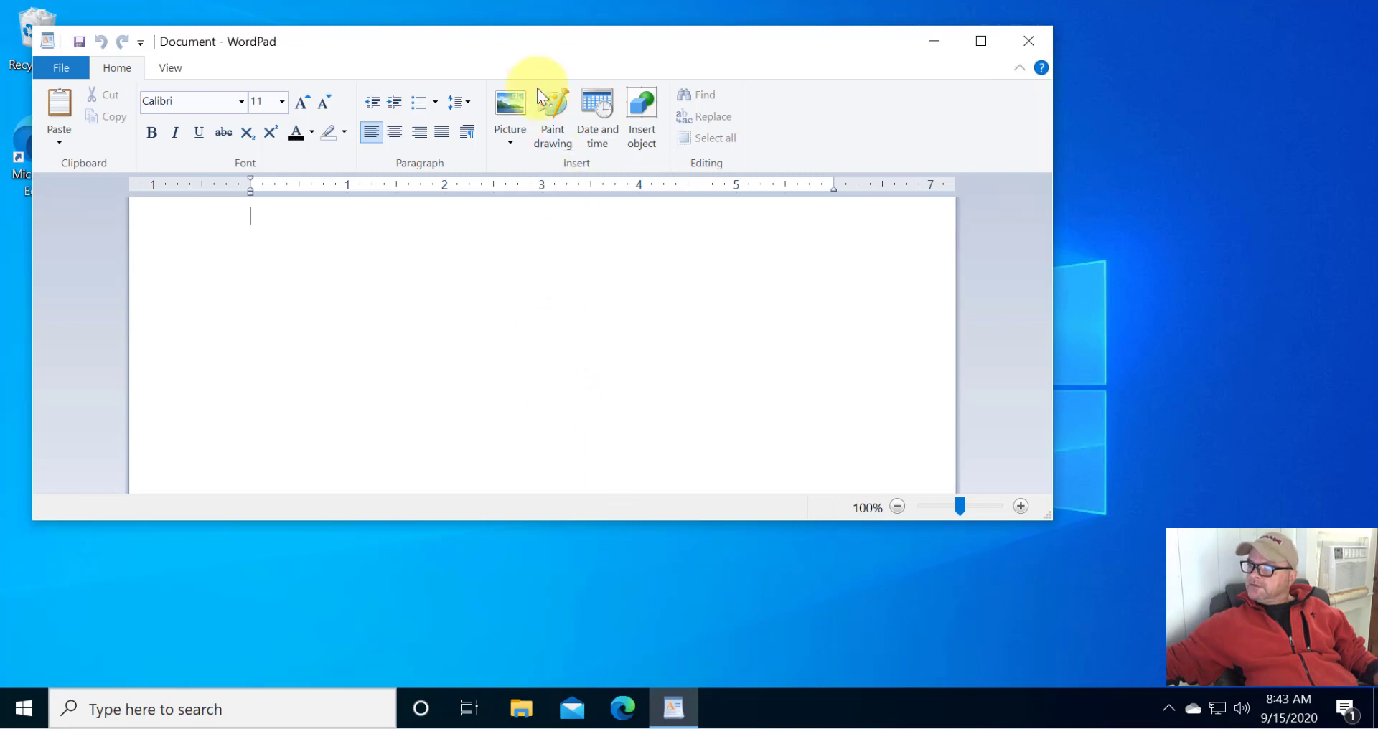
drag(537, 41, 651, 51)
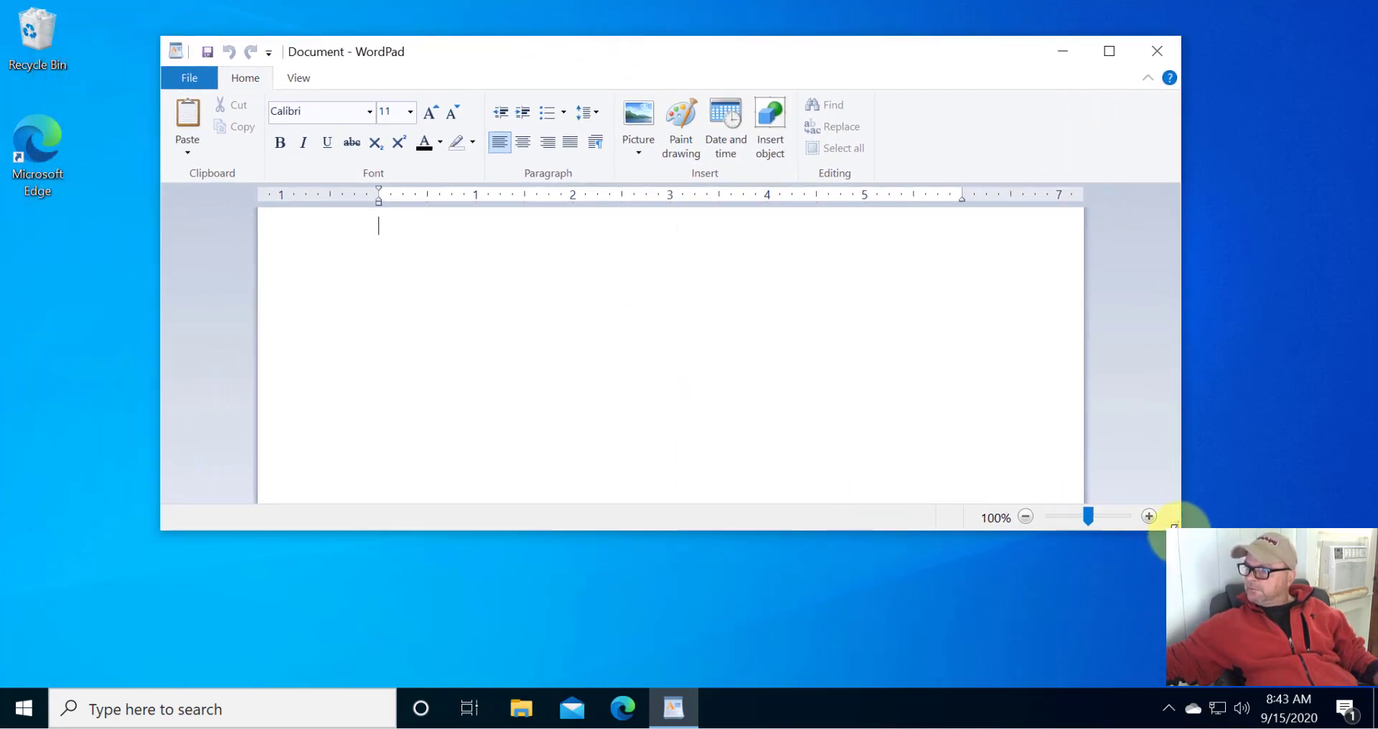
drag(1174, 526, 1138, 651)
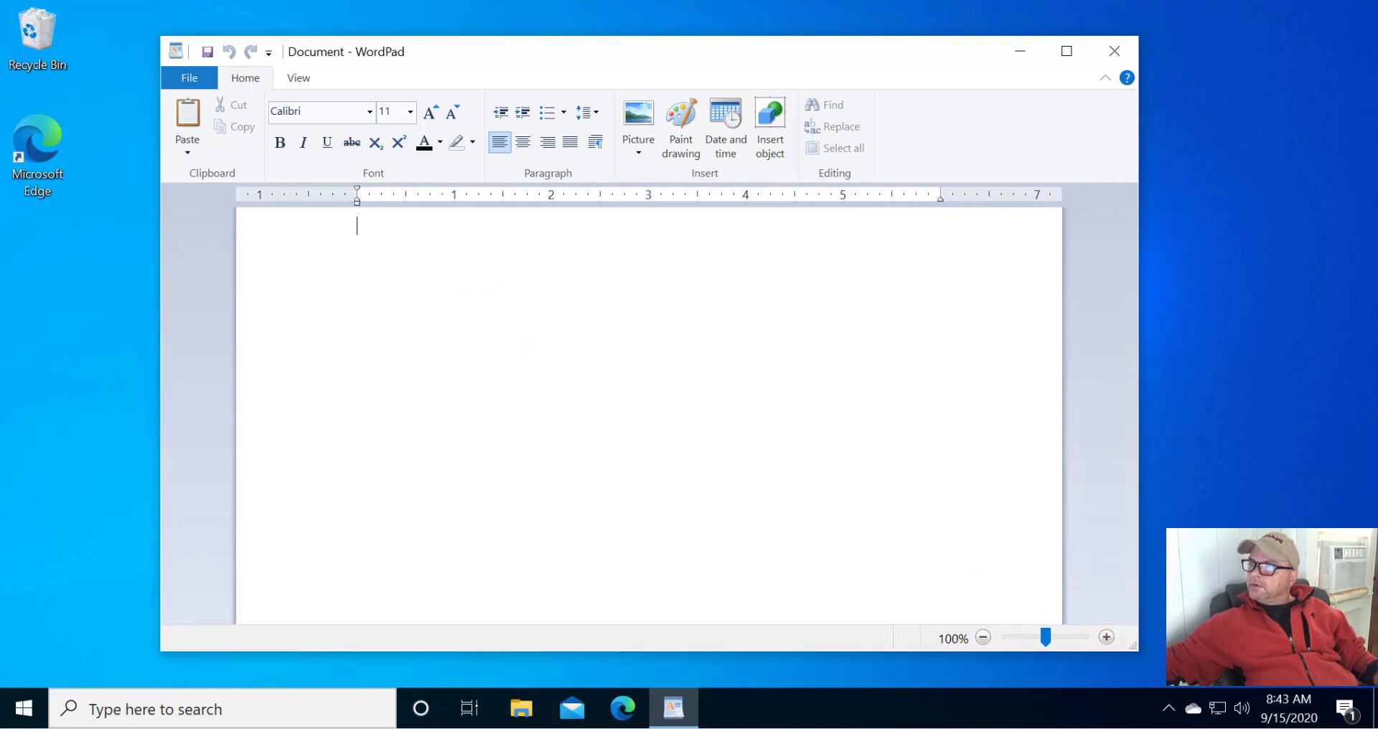
drag(440, 49, 506, 52)
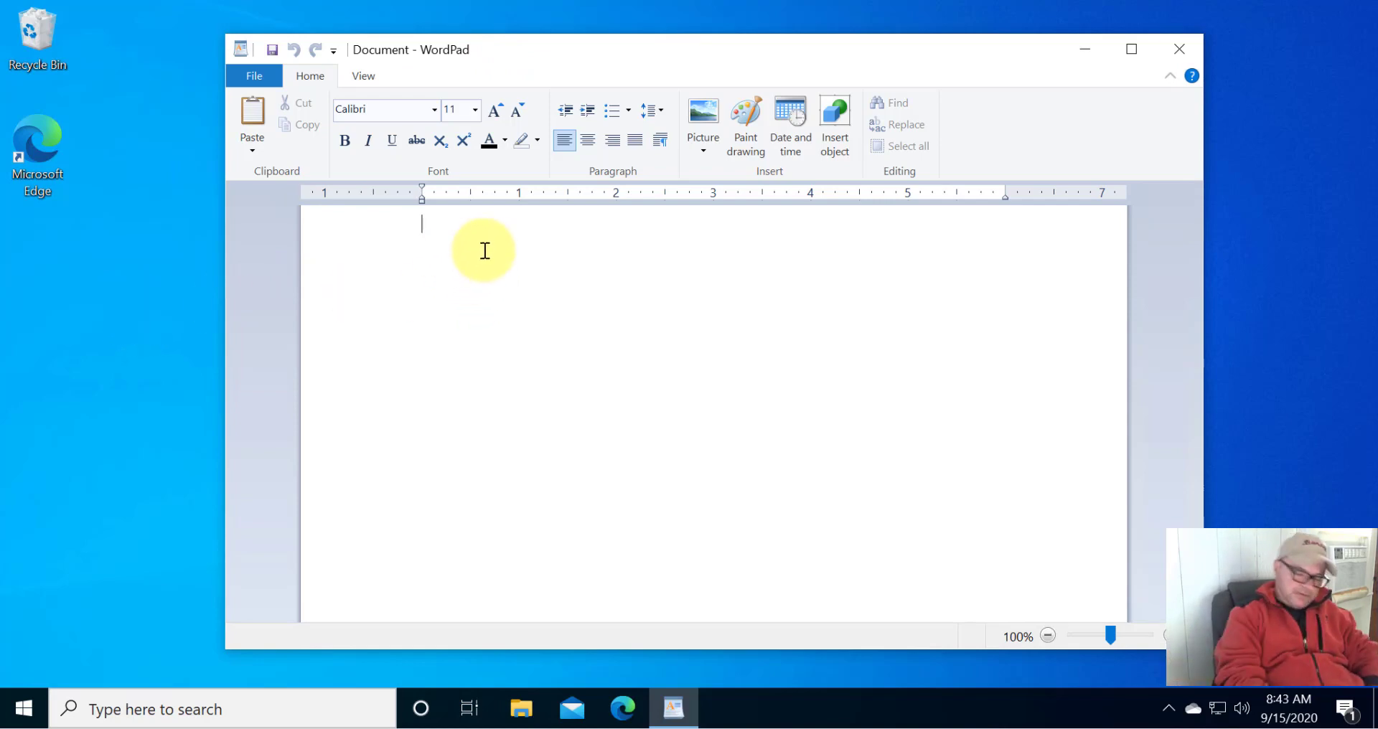
Enter the text "simple test document" in the blank WordPad document
text(simple test)
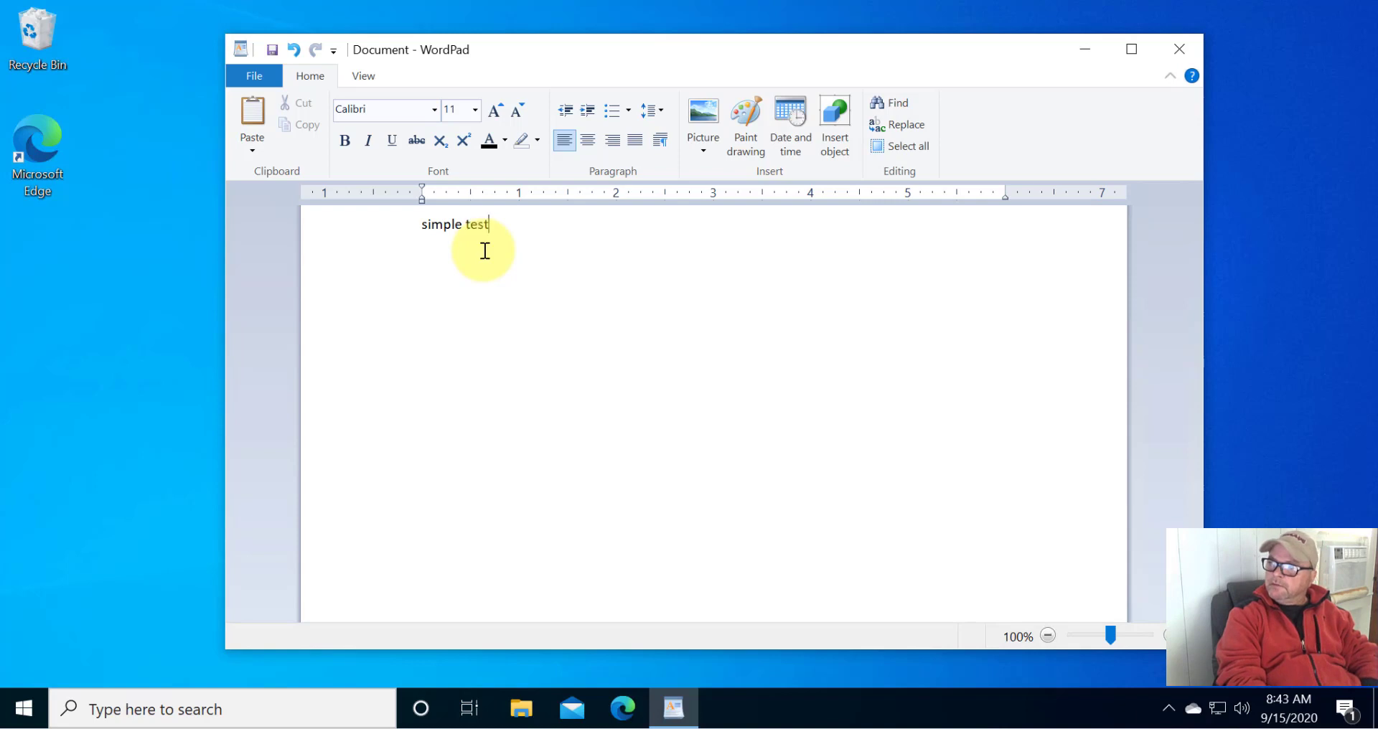
text( document)
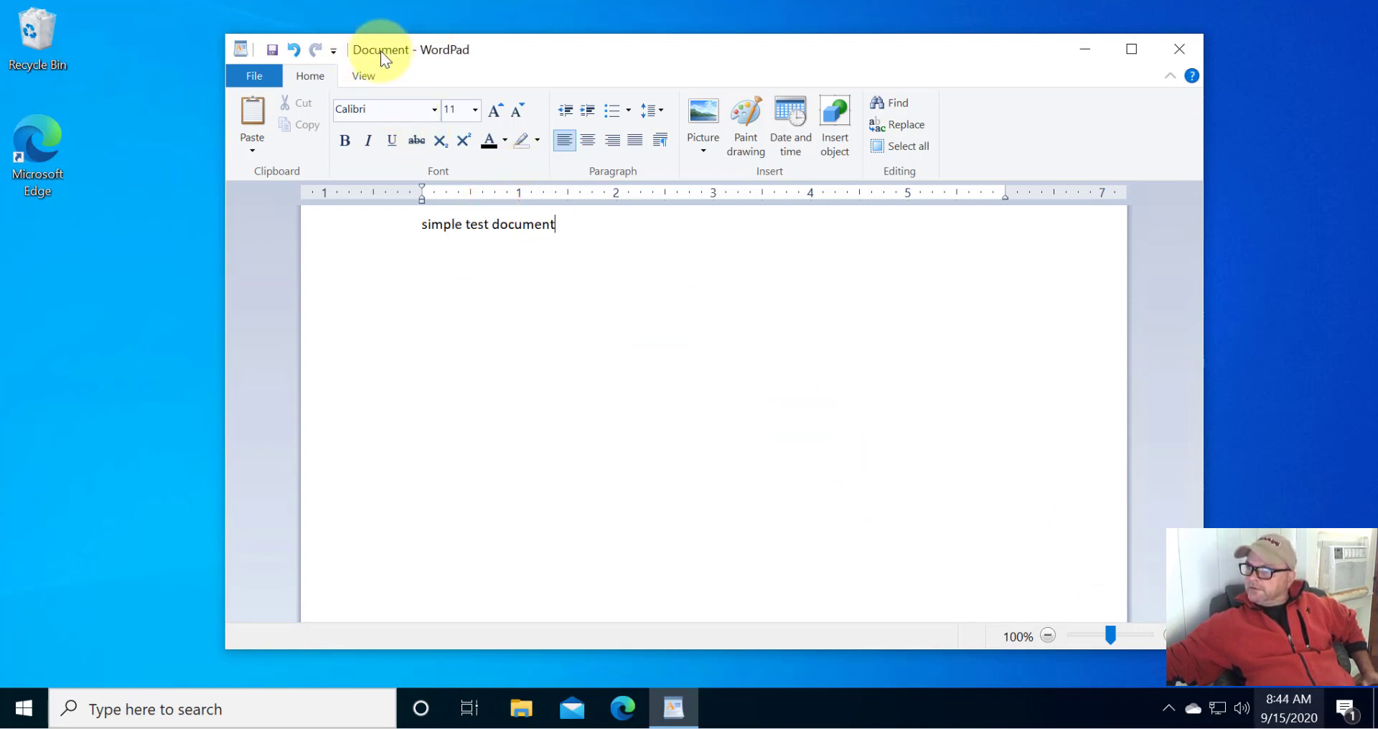
Start saving the document under a new name and replace the suggested file name with "Test Document"
click(251, 76)
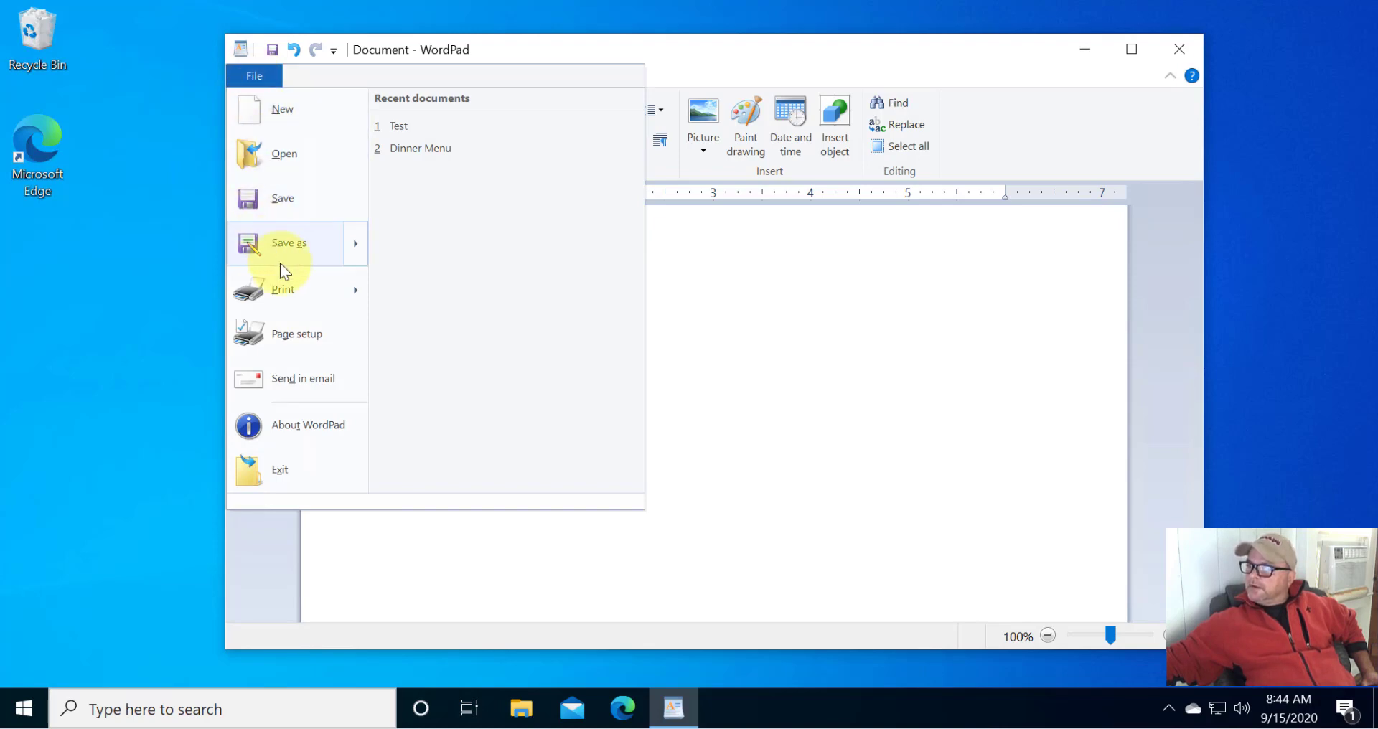
mouse_move(282, 248)
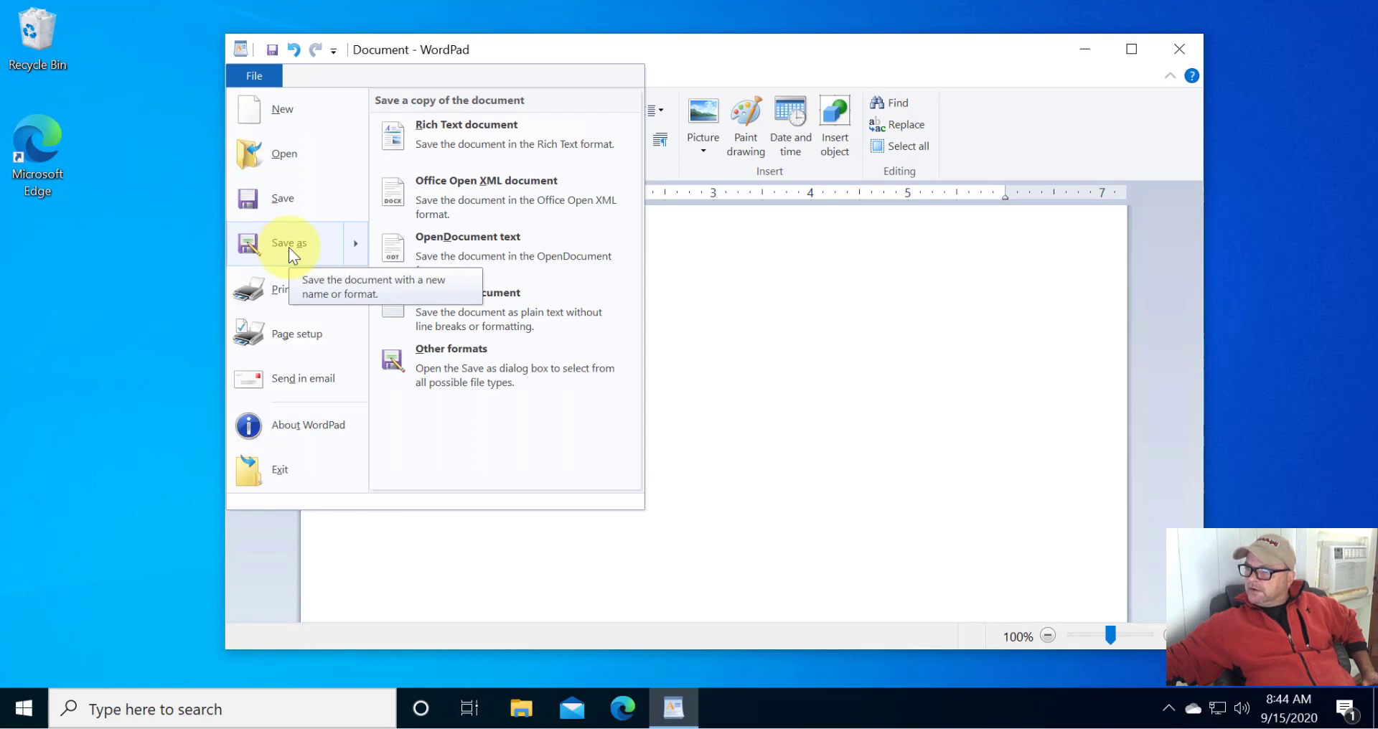
click(289, 248)
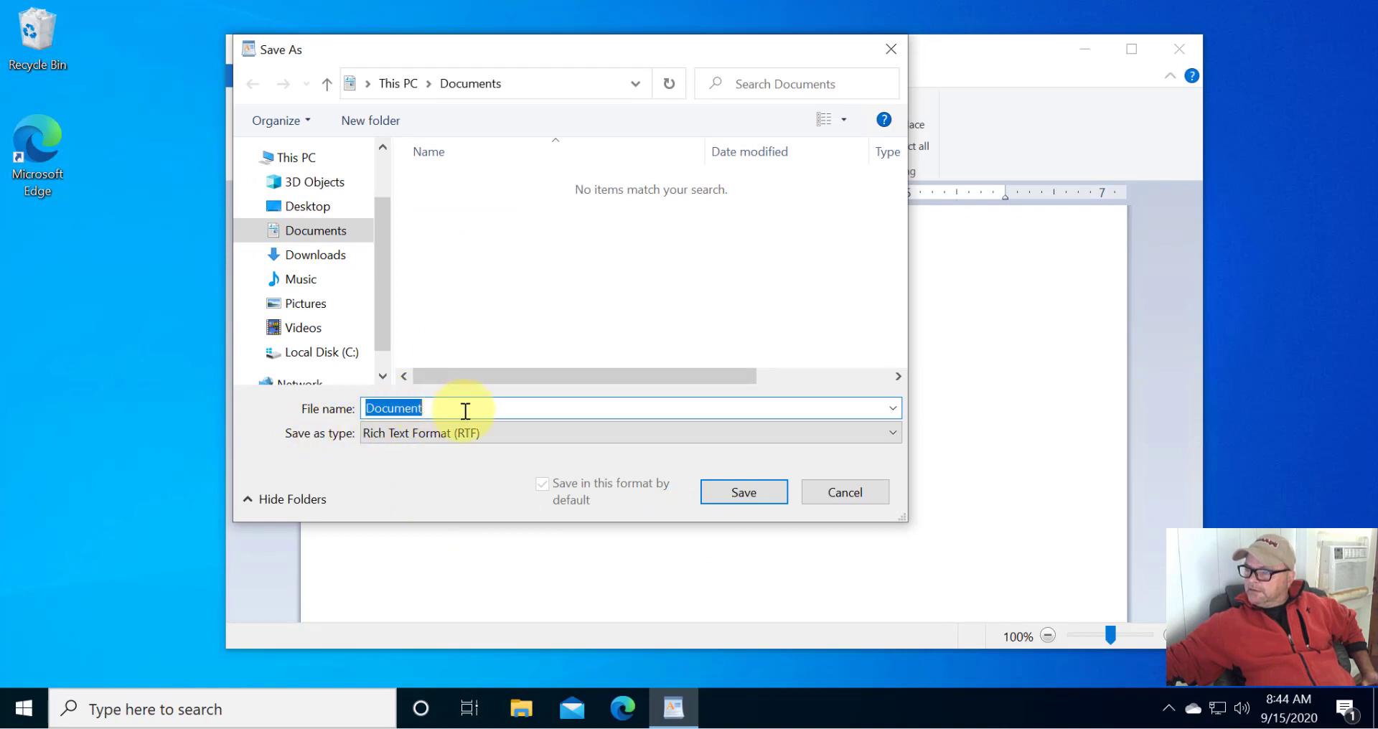
drag(458, 412, 345, 409)
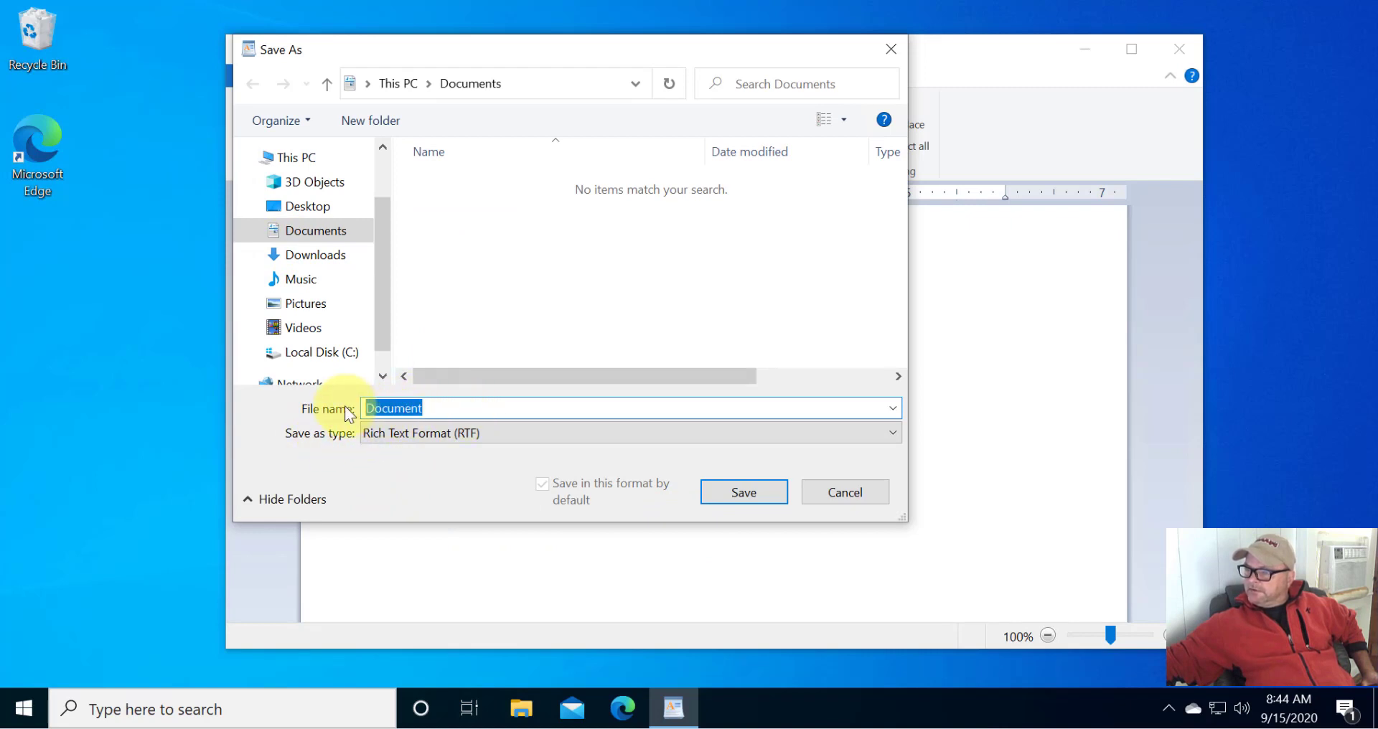
click(467, 410)
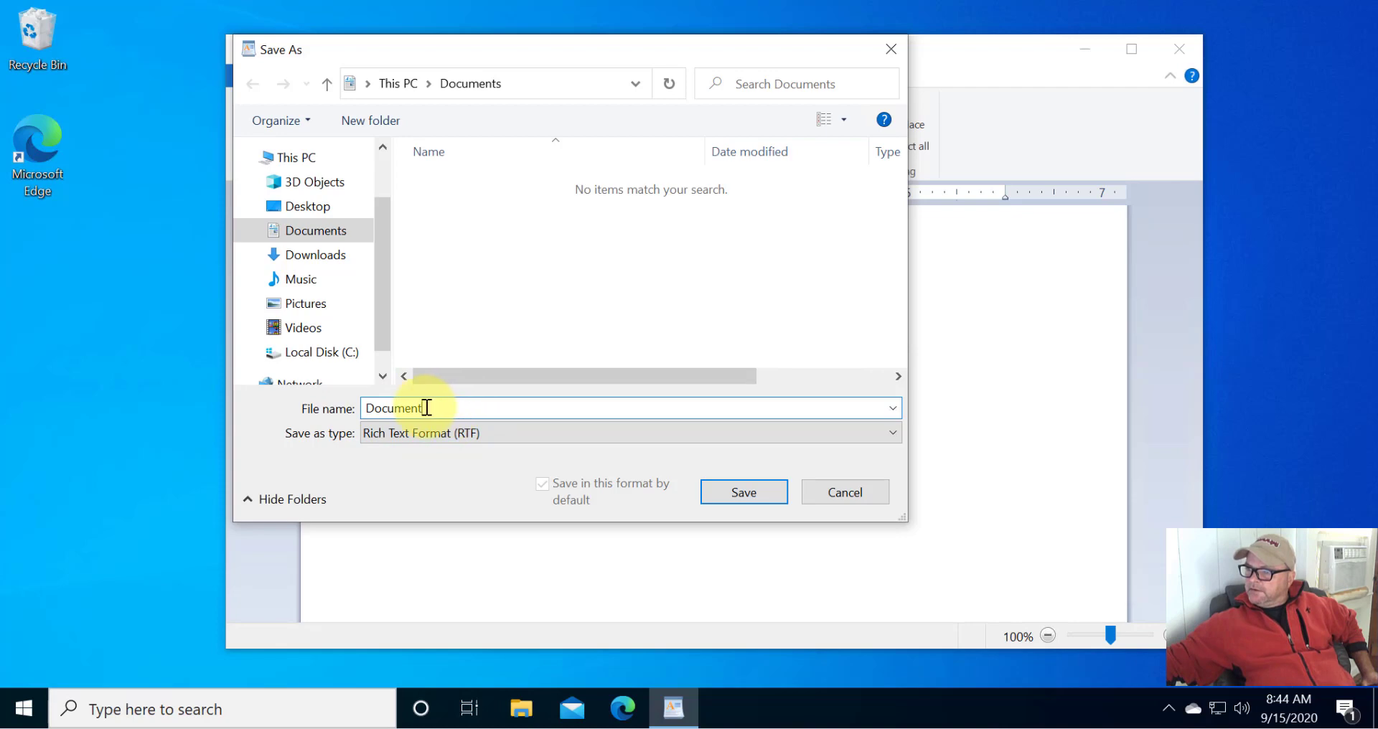
drag(424, 406, 360, 407)
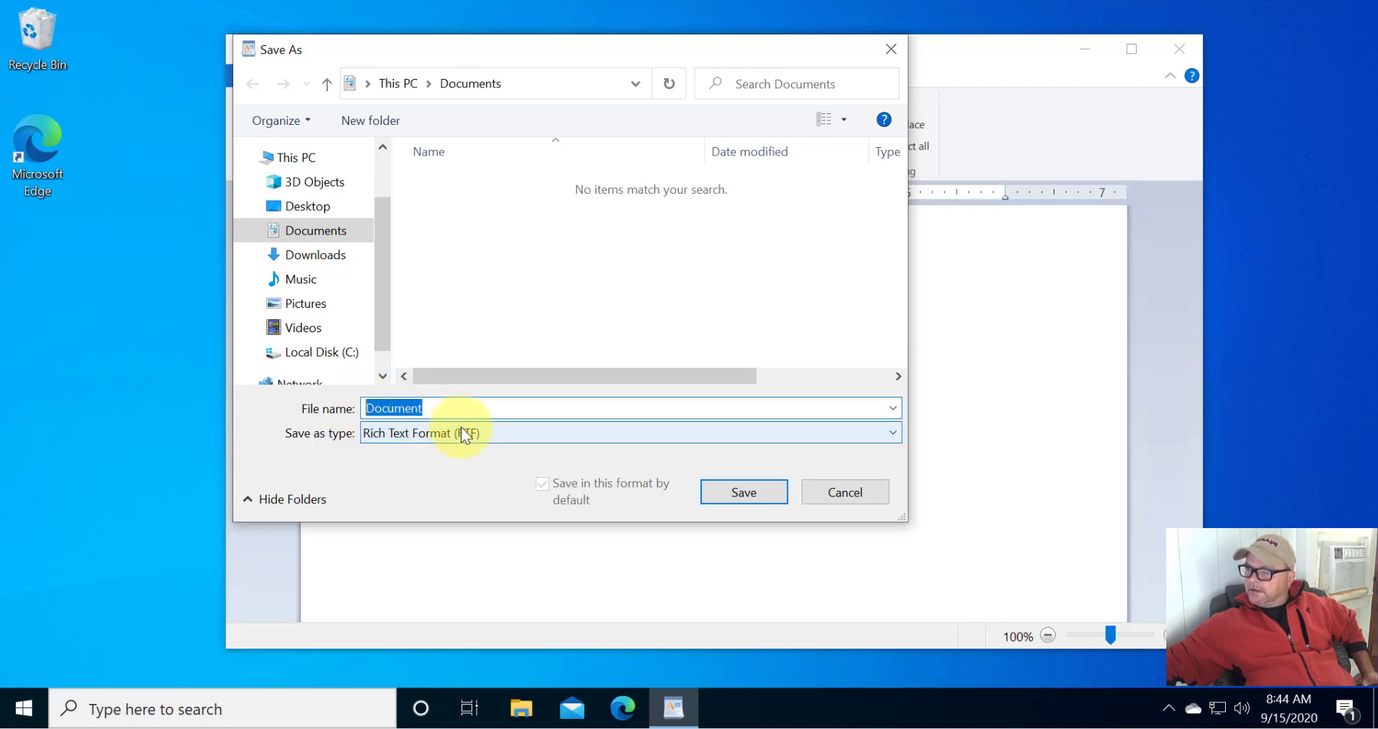
click(446, 409)
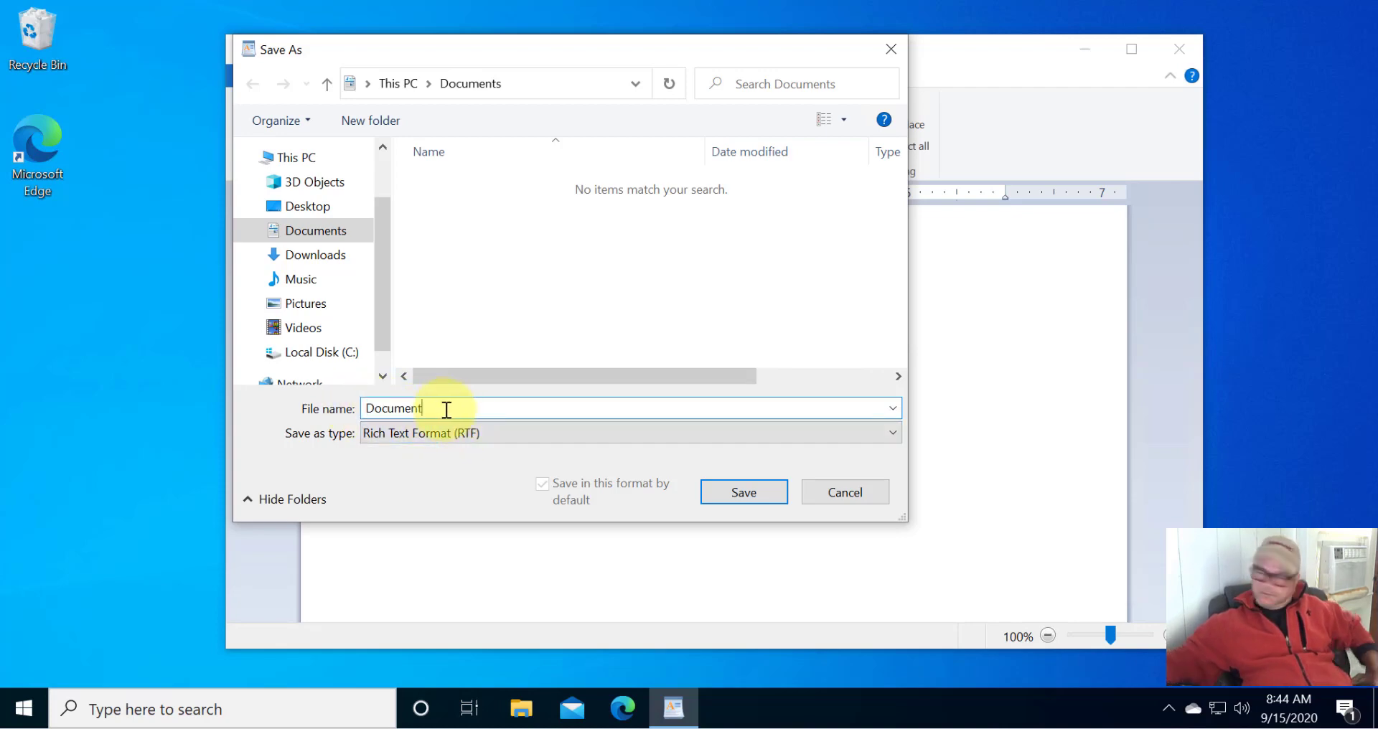
key(BackSpace)
key(BackSpace)
key(BackSpace)
key(BackSpace)
key(BackSpace)
key(BackSpace)
key(BackSpace)
key(BackSpace)
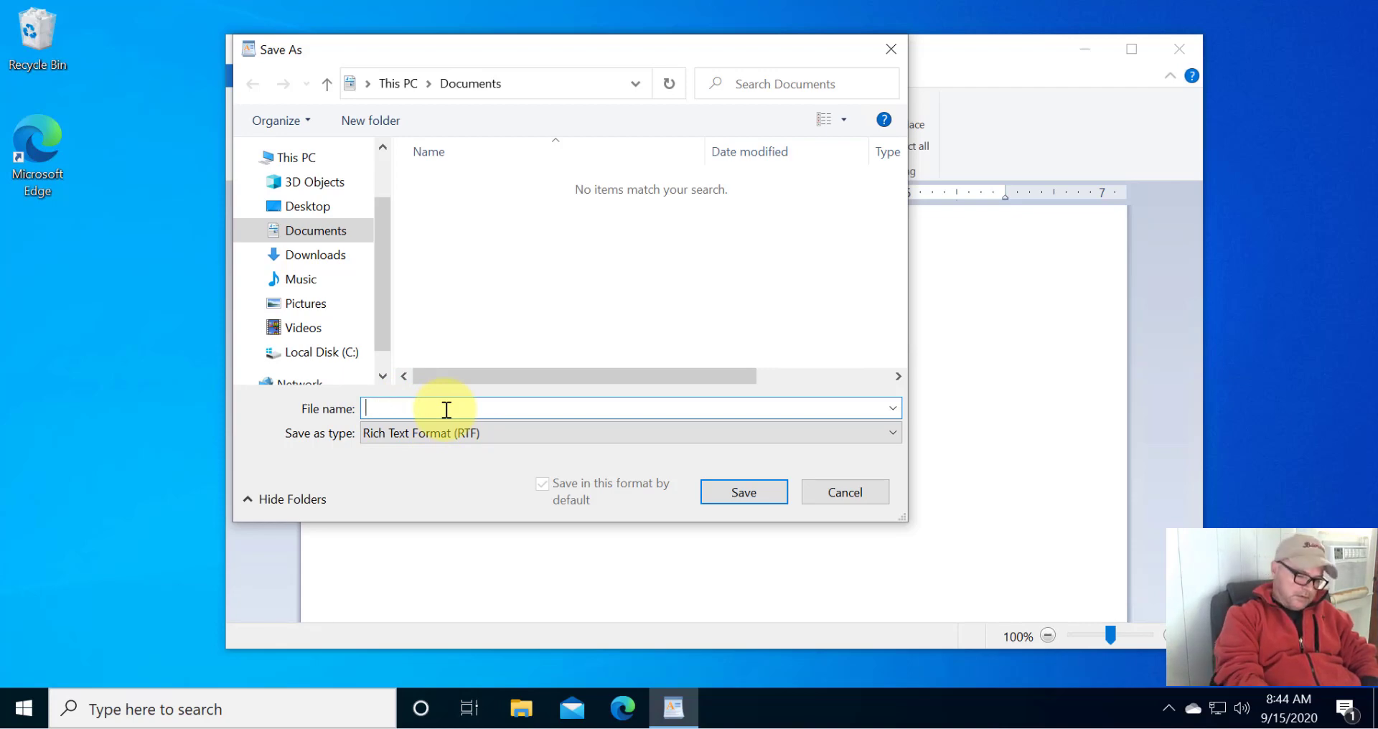
text(Test)
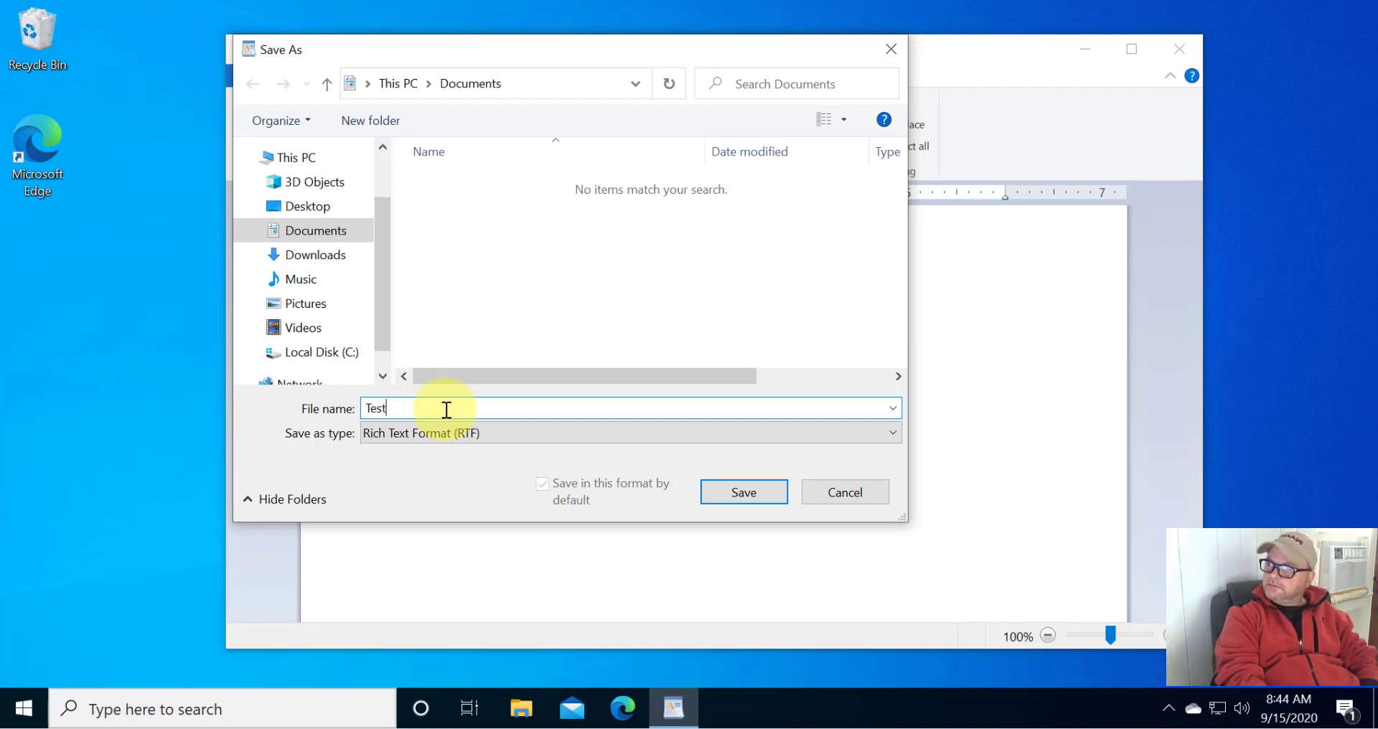
text( Document)
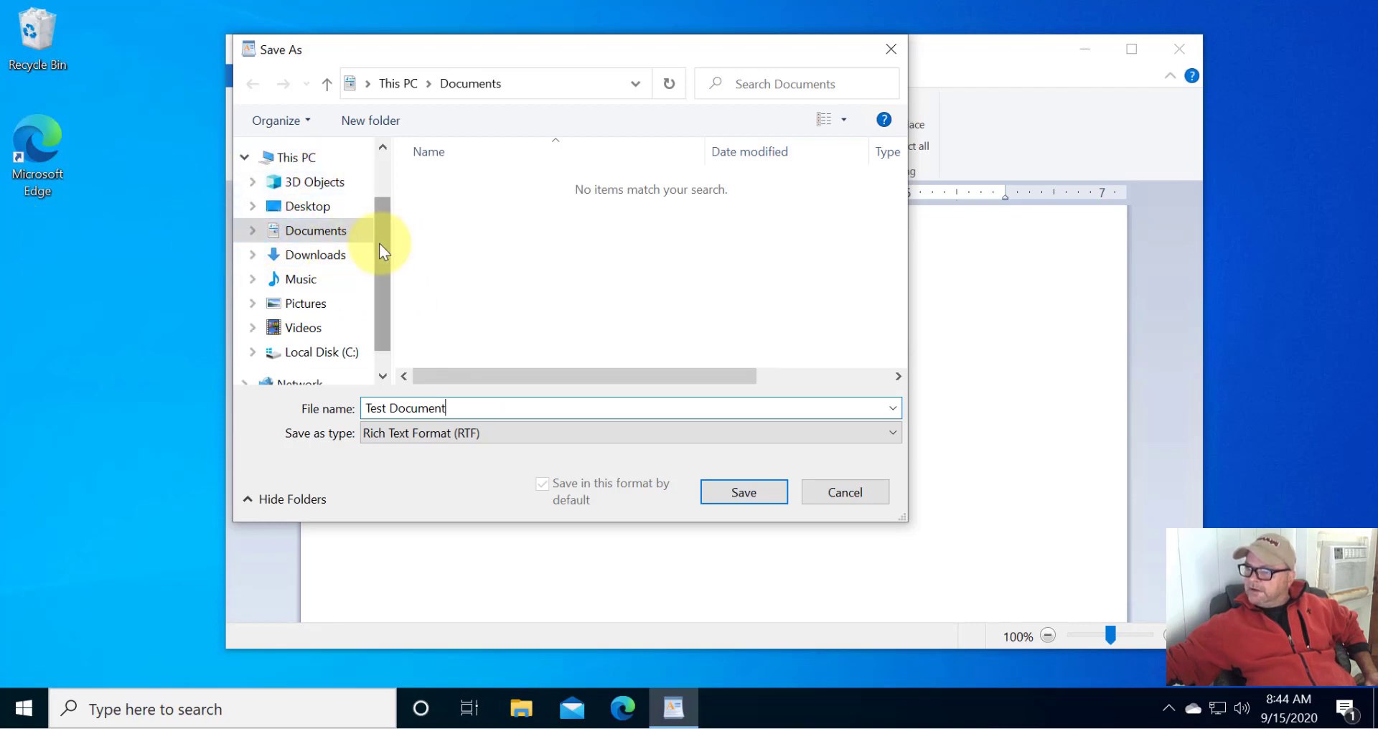
Save the file in the Documents folder in Rich Text Format (RTF) and close WordPad
drag(385, 242, 386, 218)
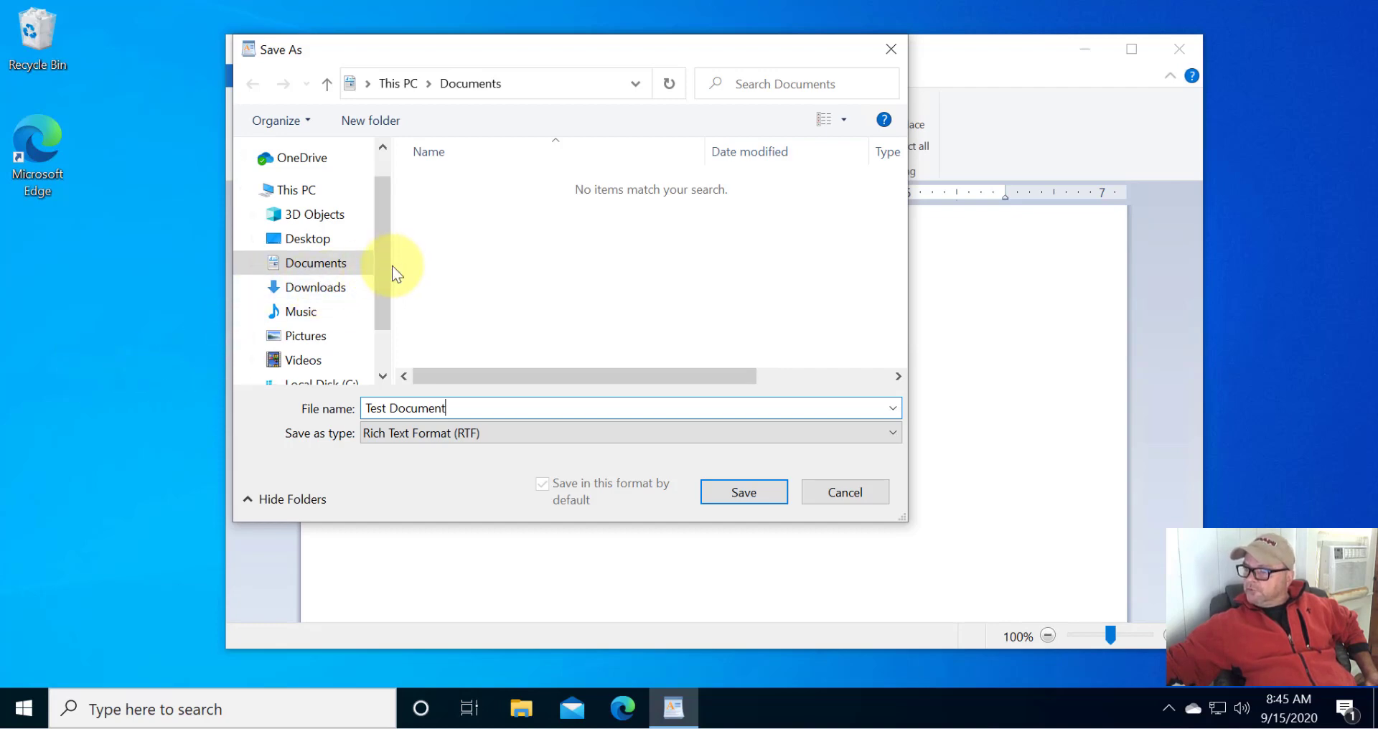
drag(392, 266, 406, 265)
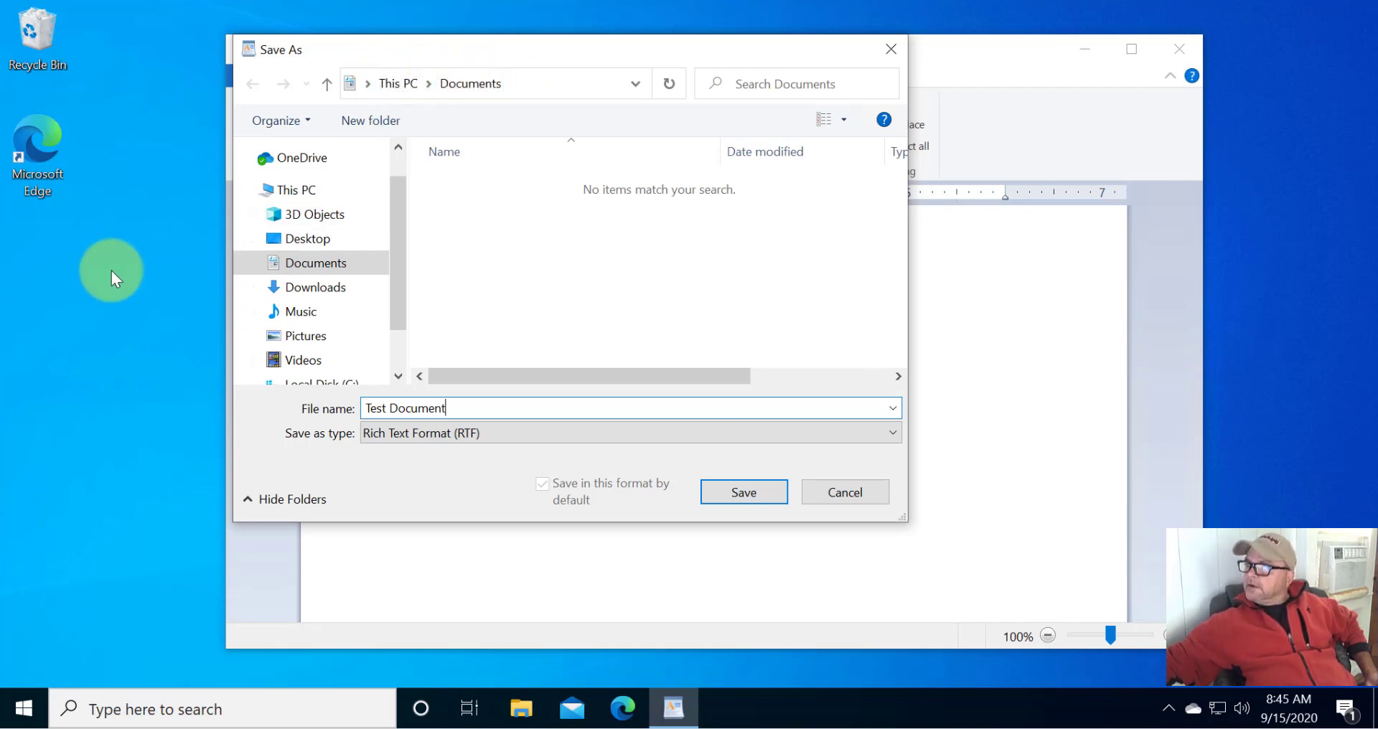
click(733, 490)
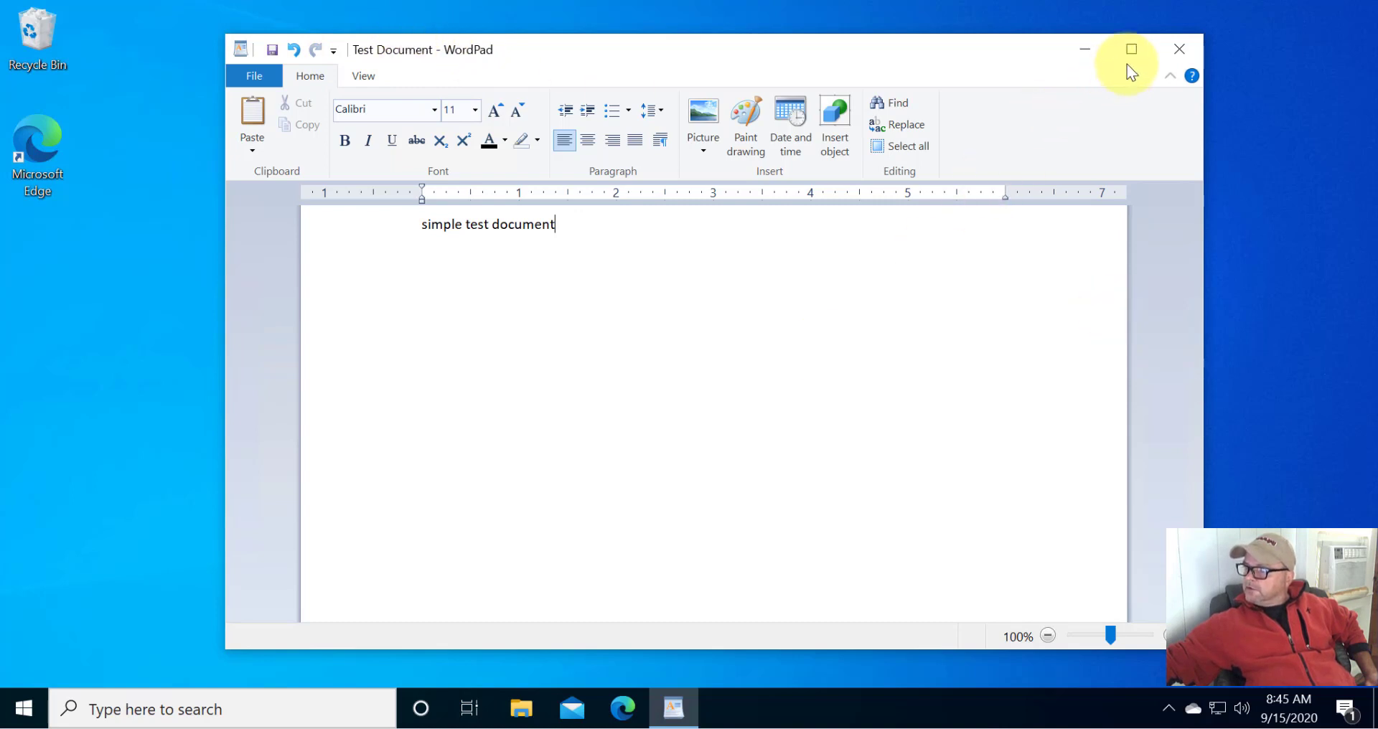
click(1173, 56)
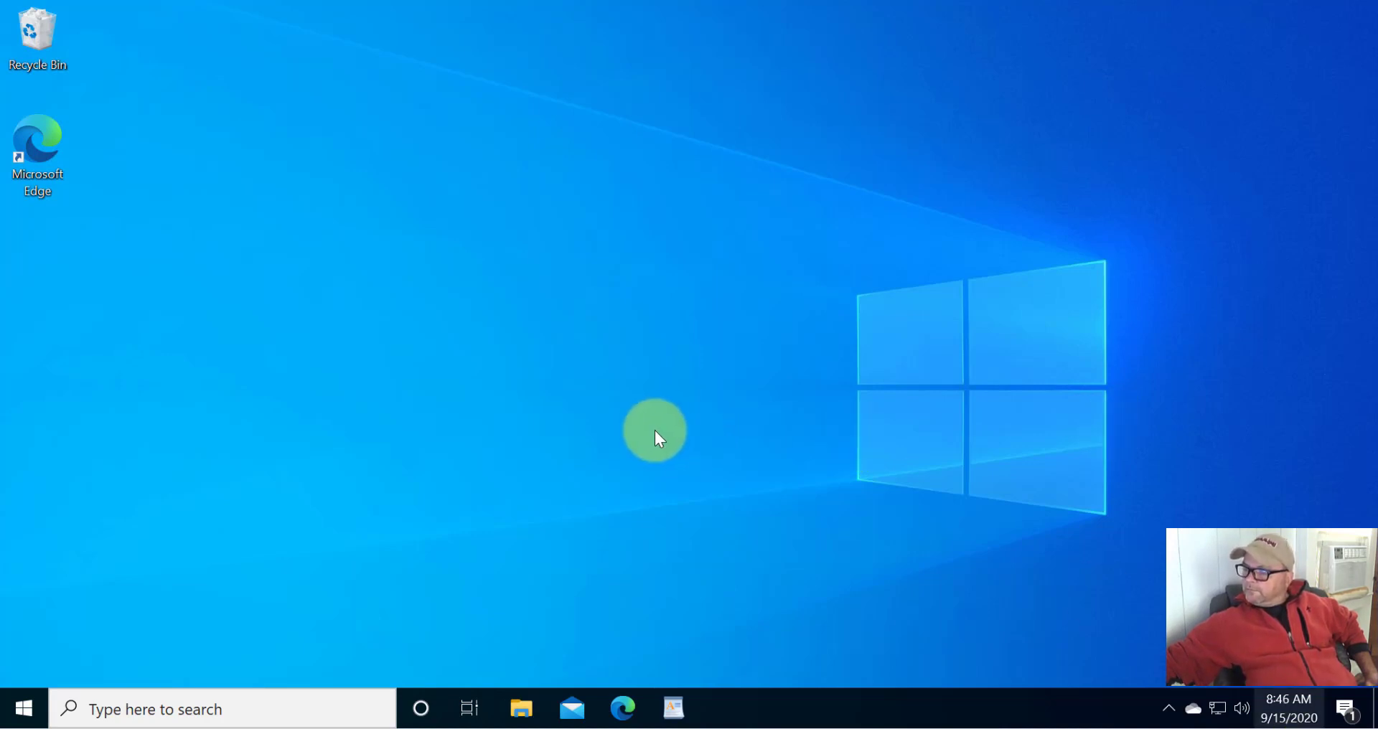
Relaunch WordPad from its taskbar shortcut and open Test Document from the Documents folder
click(670, 704)
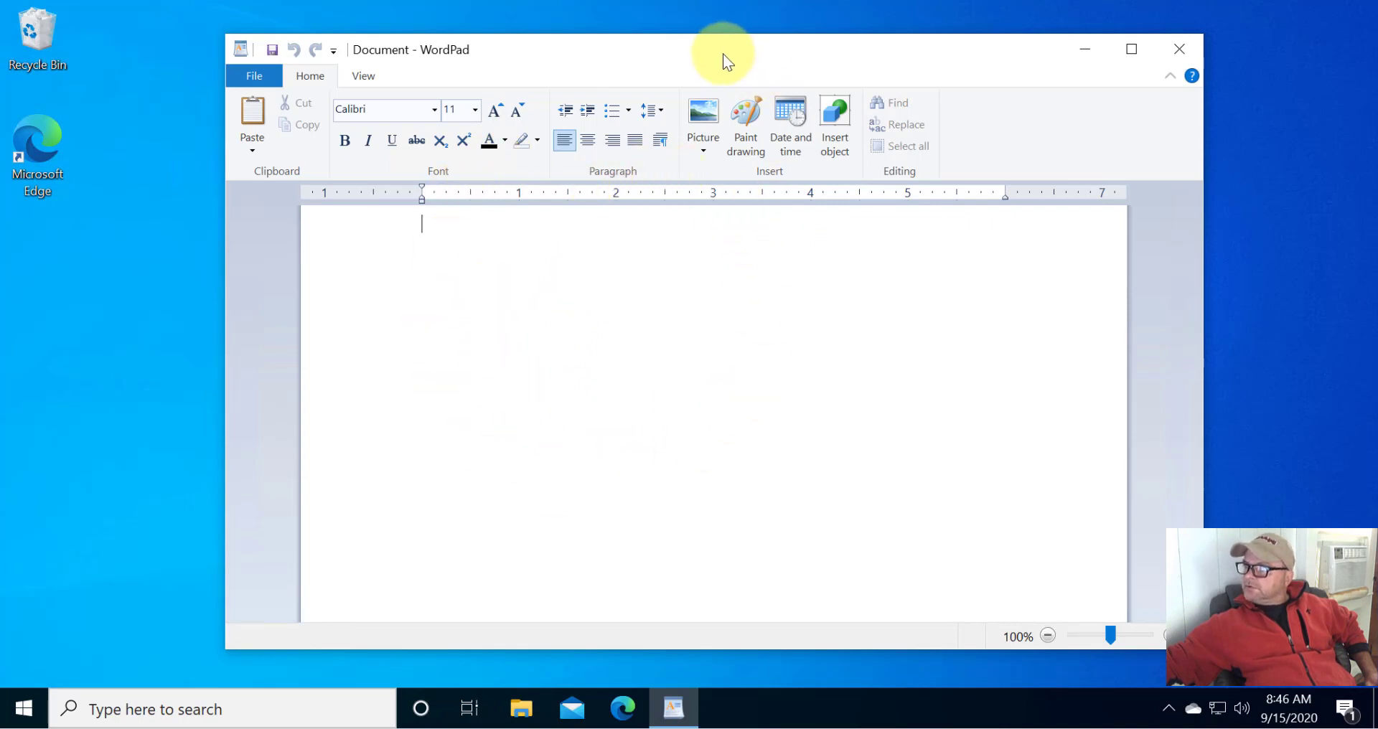
click(254, 76)
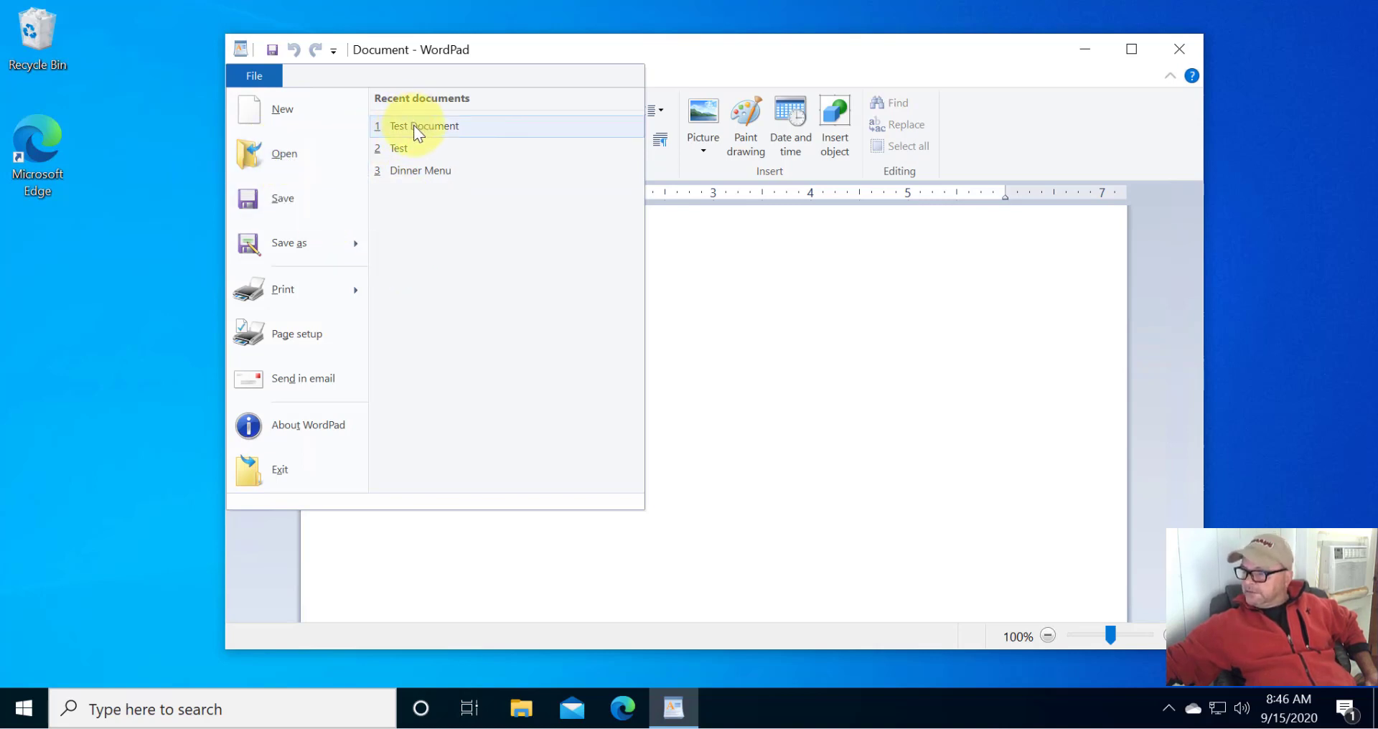
click(285, 154)
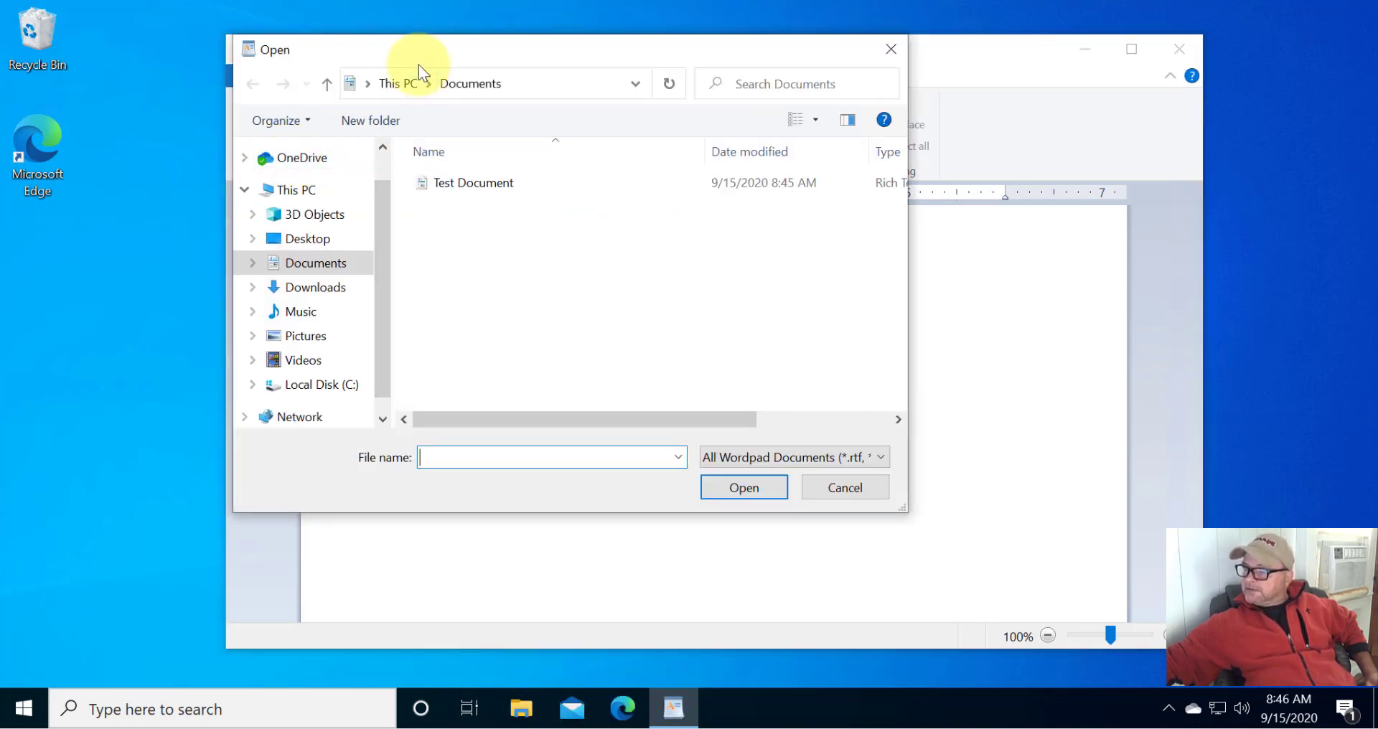
drag(416, 46, 445, 68)
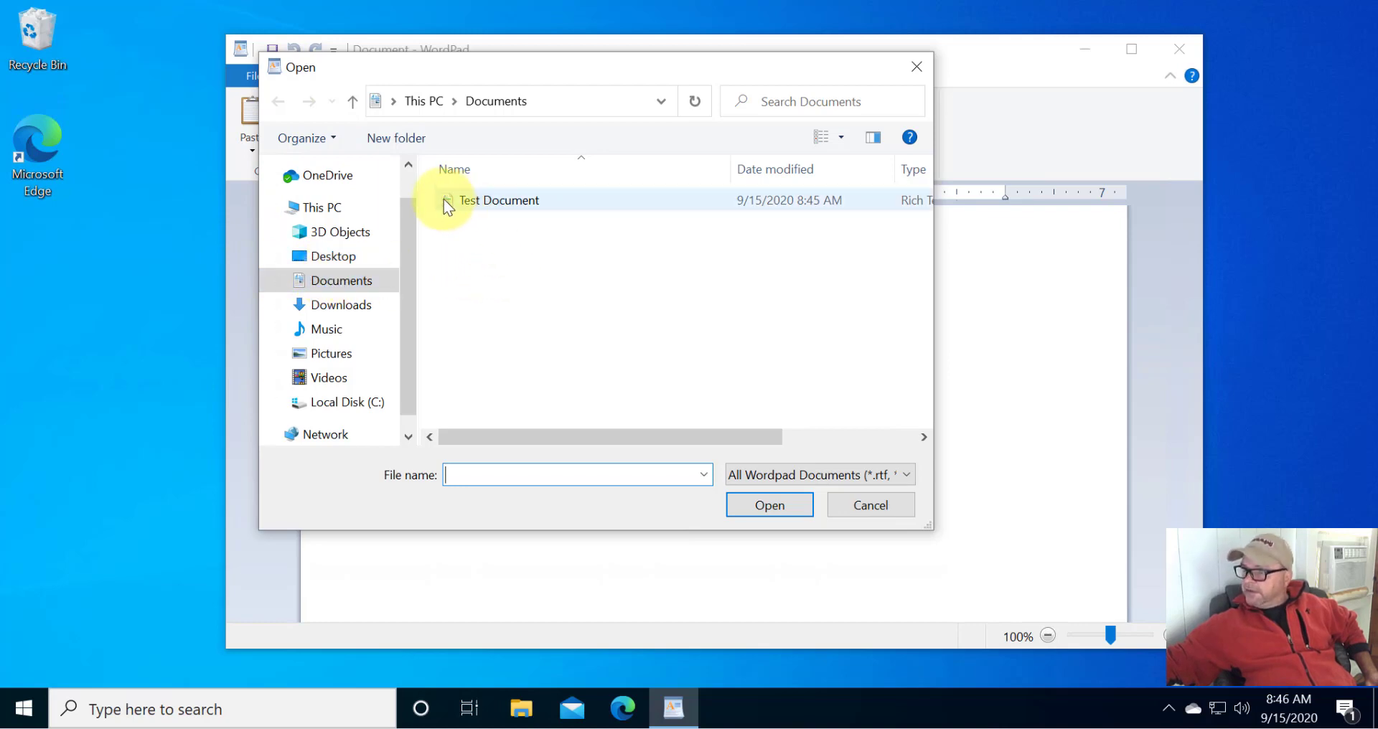
click(549, 199)
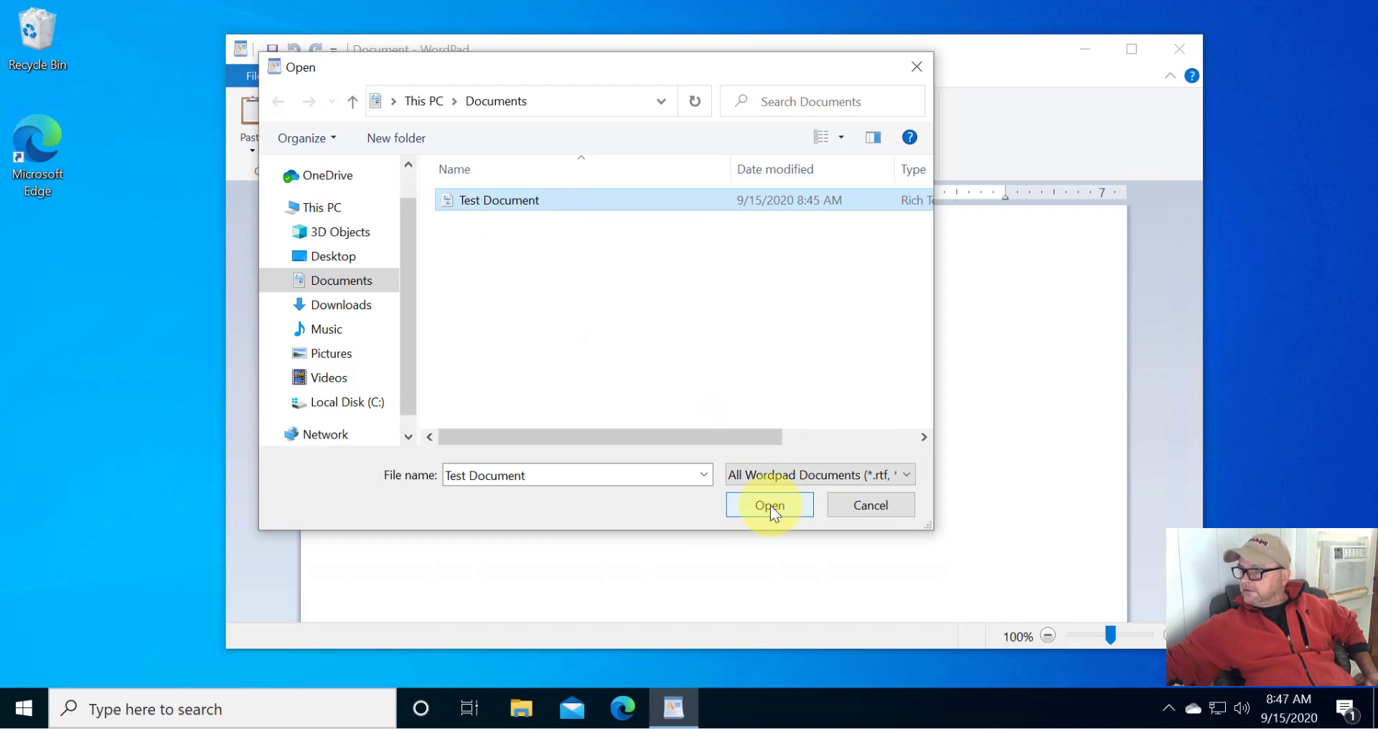
click(505, 200)
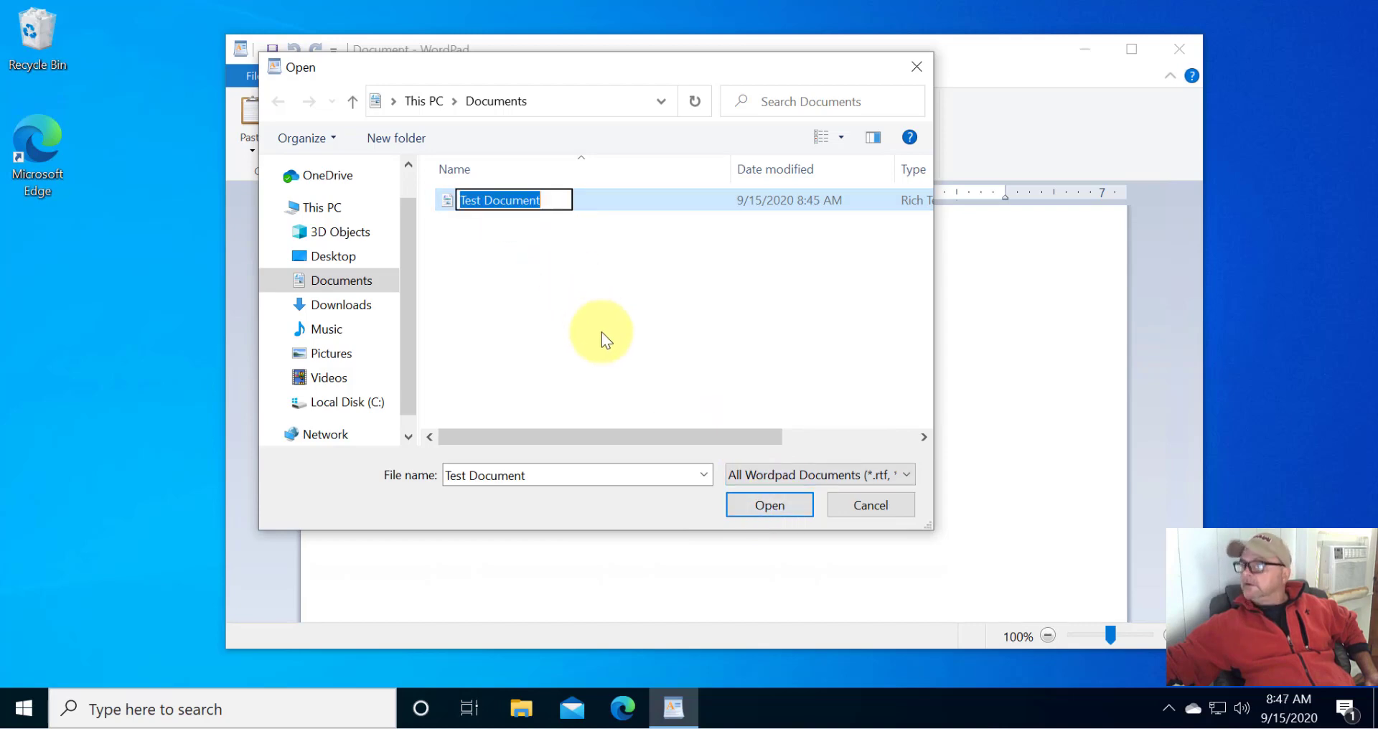
click(445, 199)
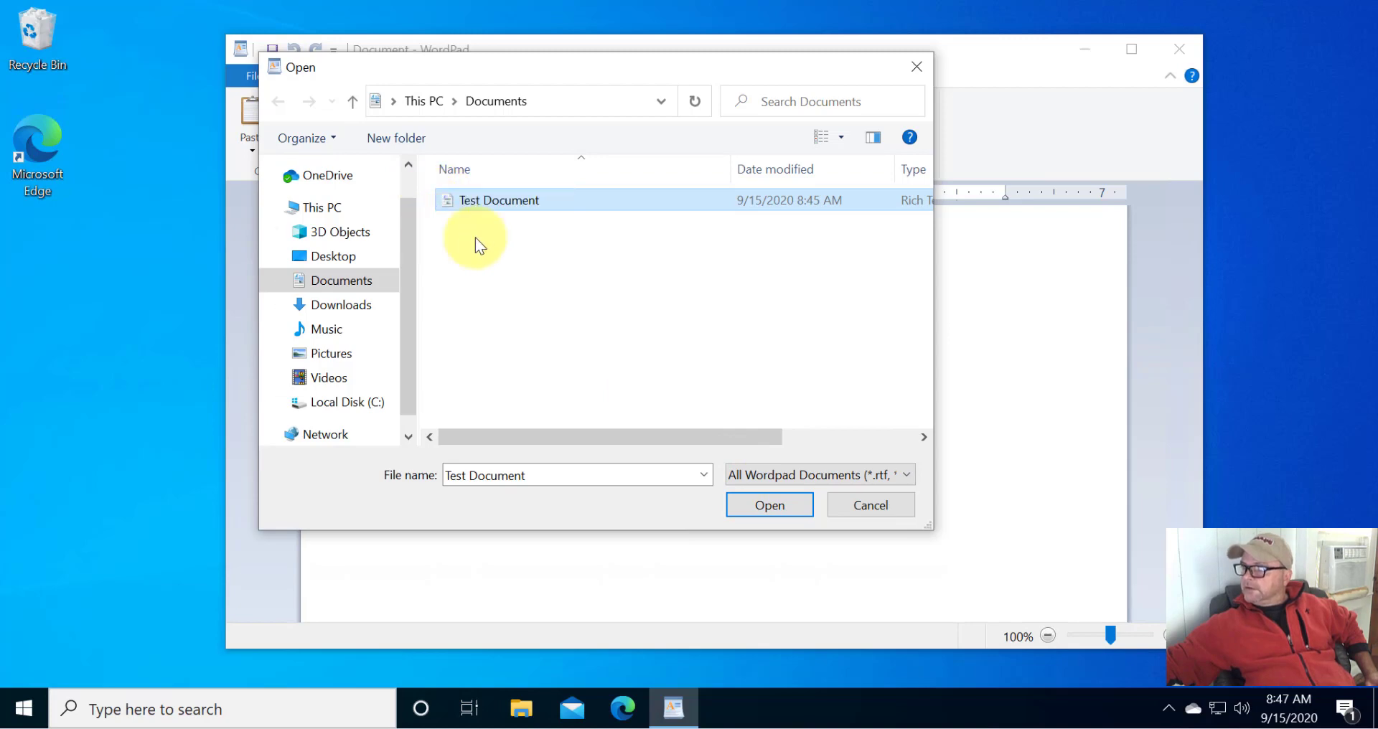
click(786, 504)
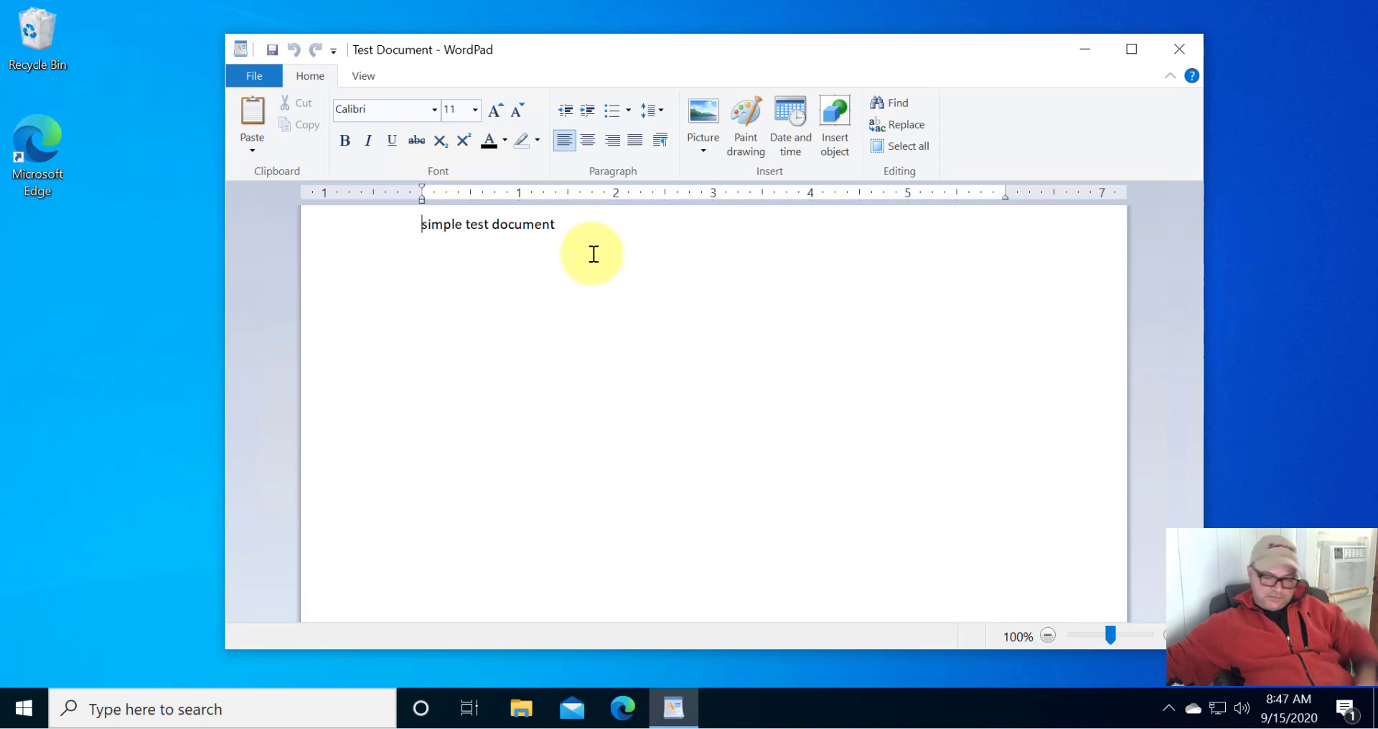
Insert two blank lines above the existing text and add "couple of changes" two lines below it
key(Return)
key(Return)
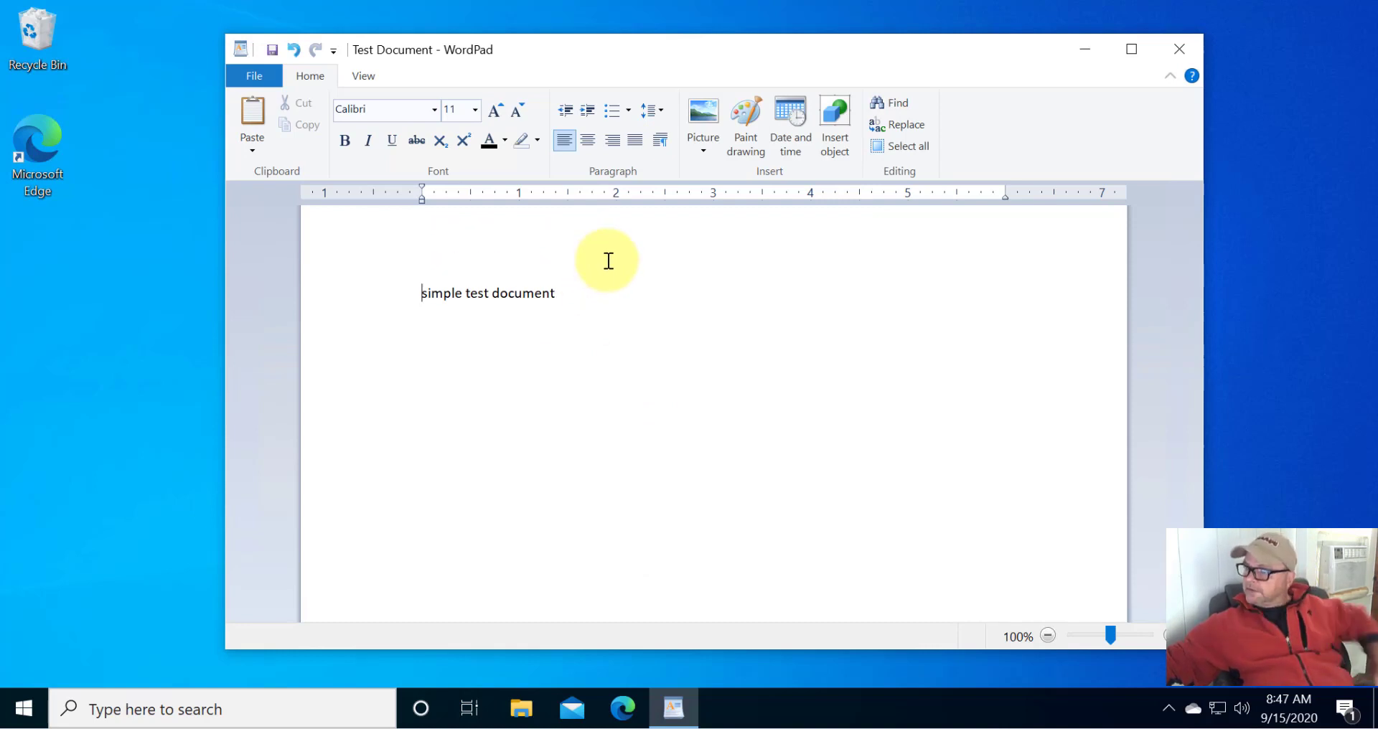
click(574, 296)
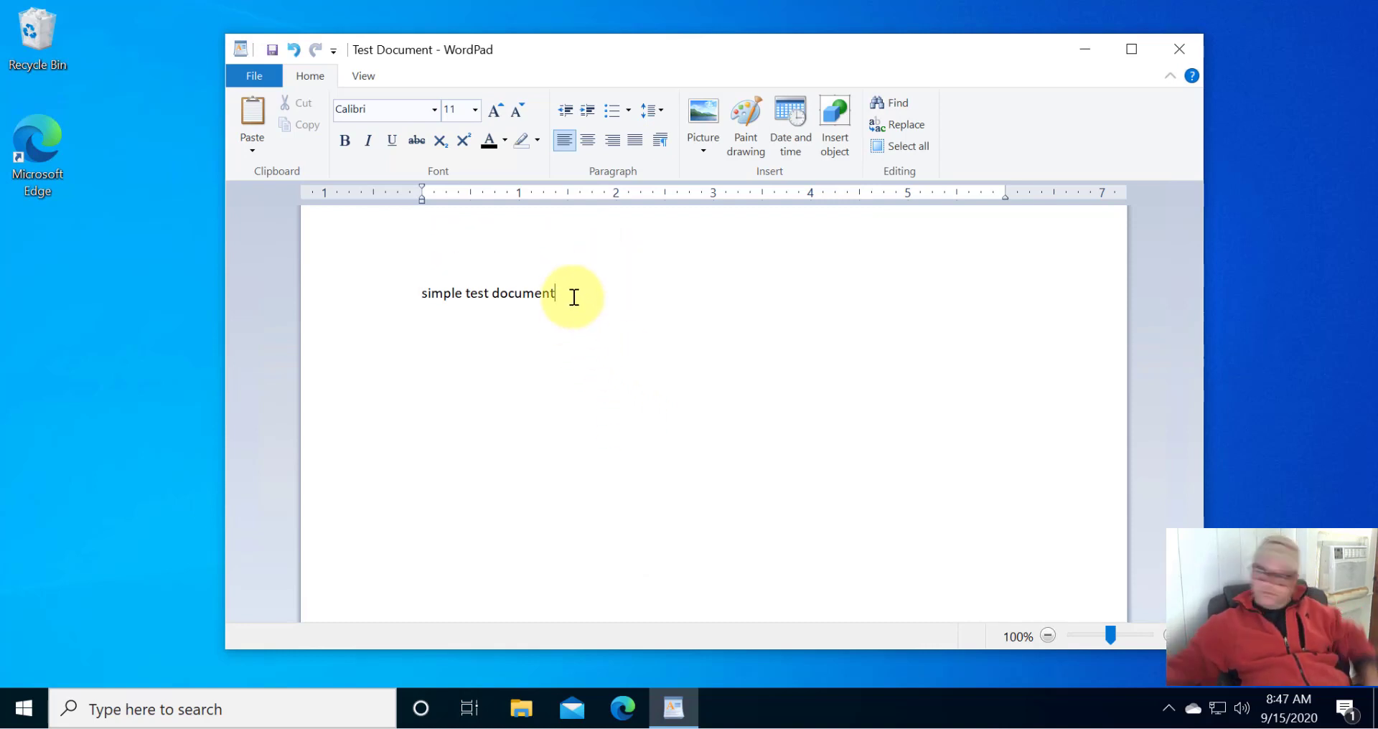
key(Return)
key(Return)
text(coup)
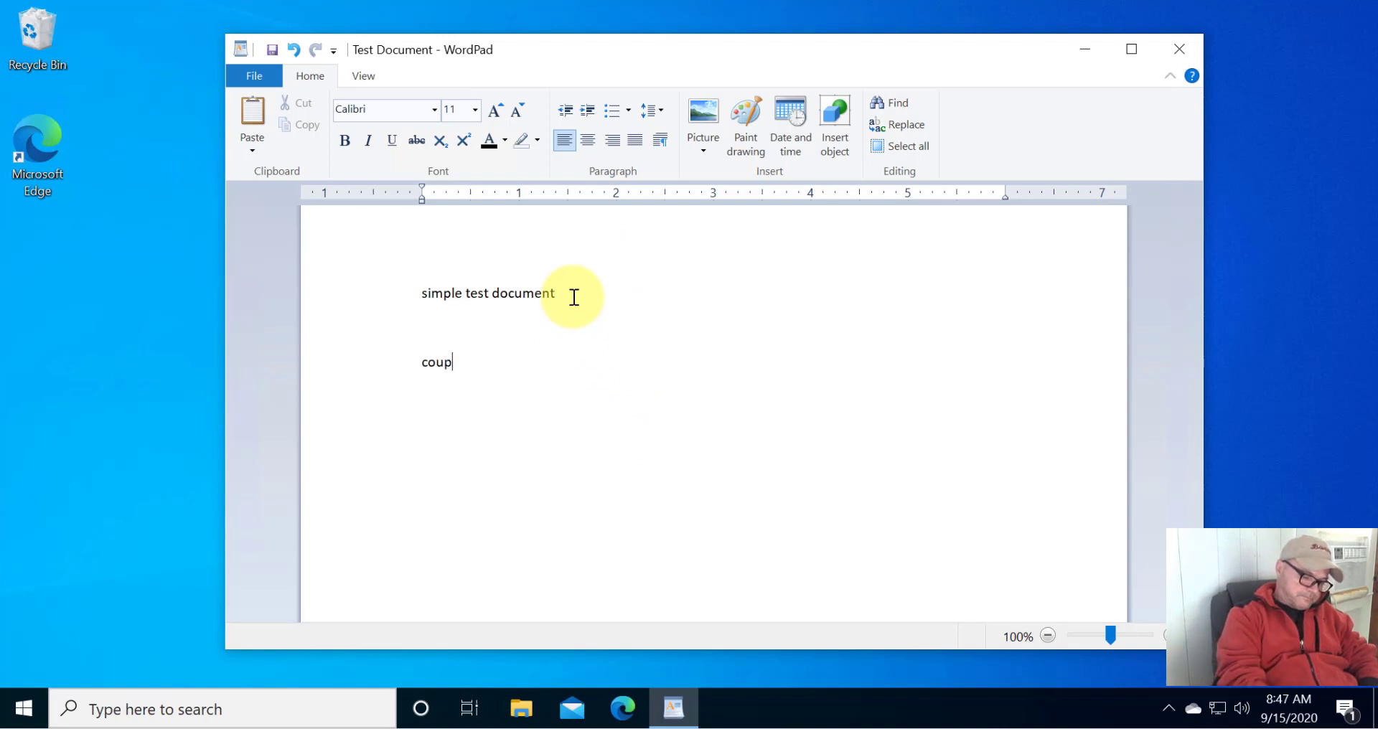
text(le of changews)
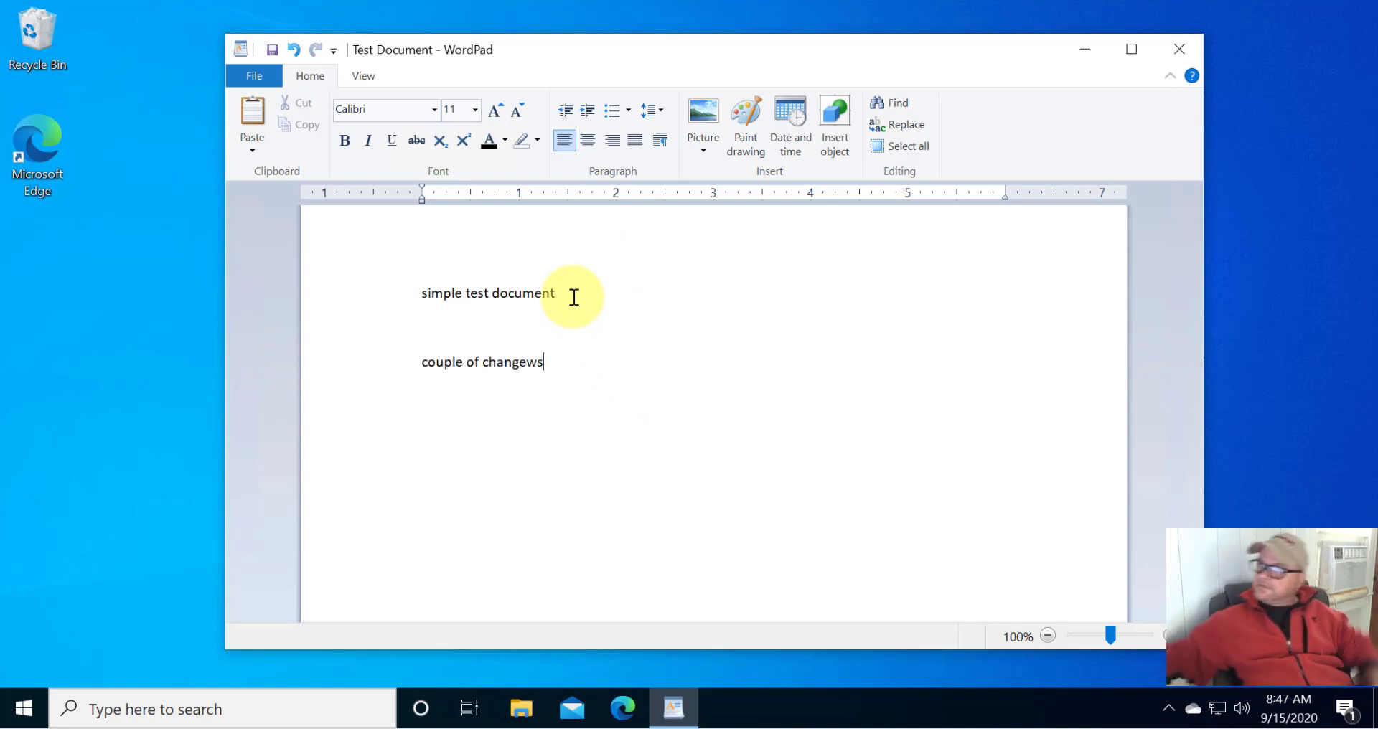
key(BackSpace)
key(BackSpace)
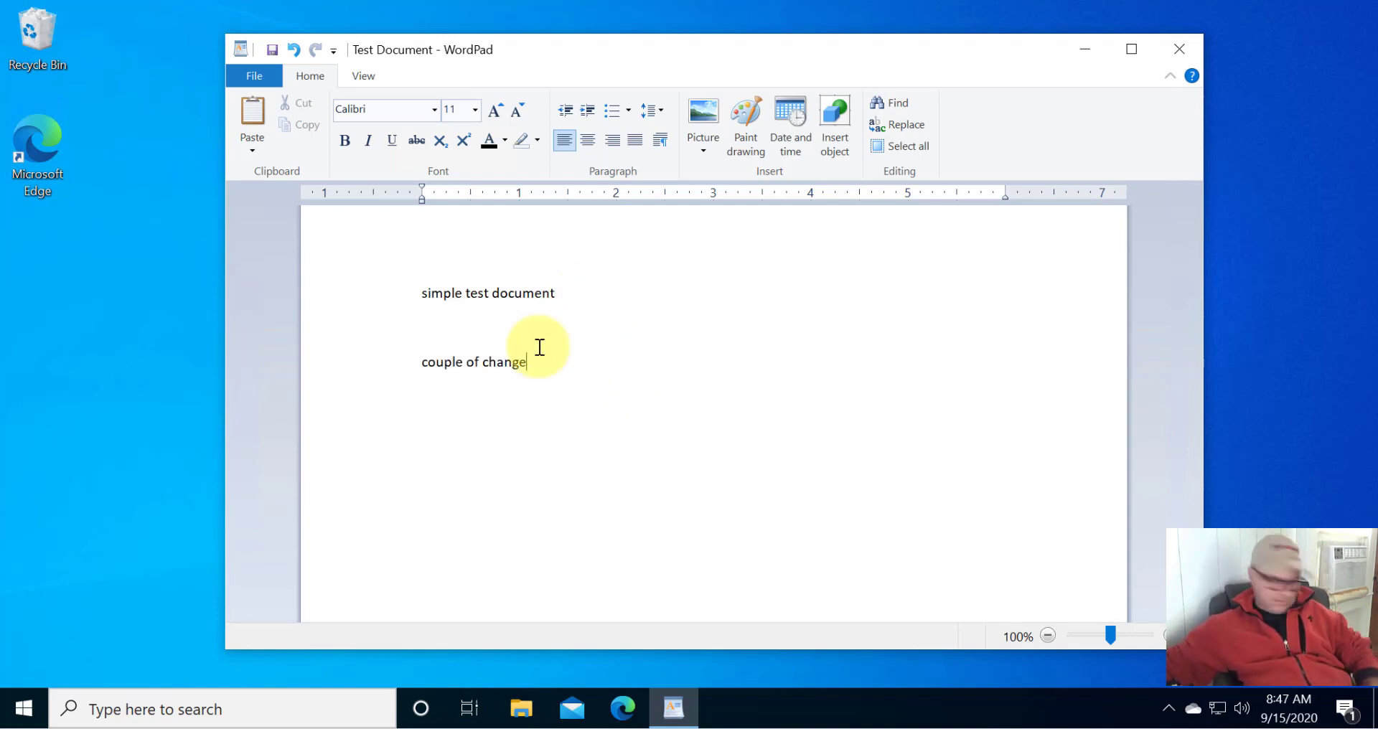
text(s)
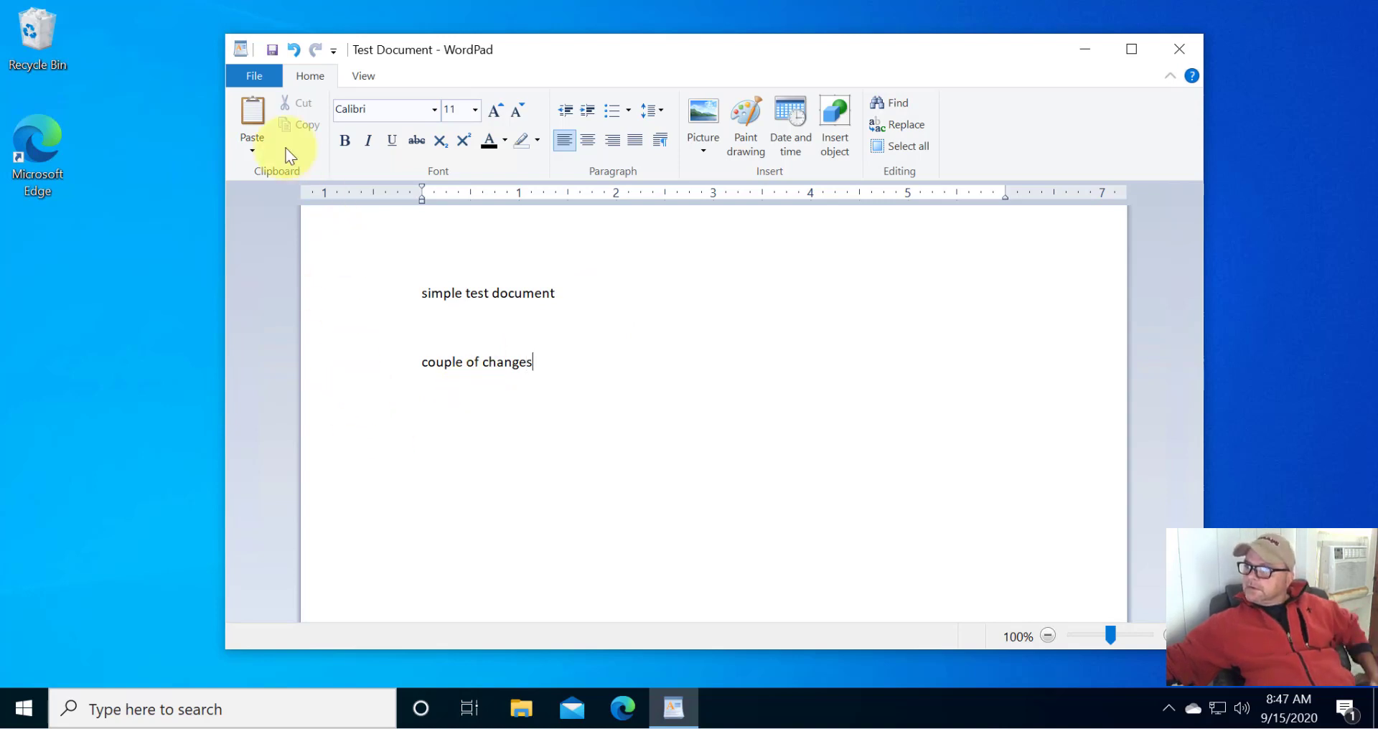
Save the changes to Test Document under its existing name and close WordPad
click(248, 76)
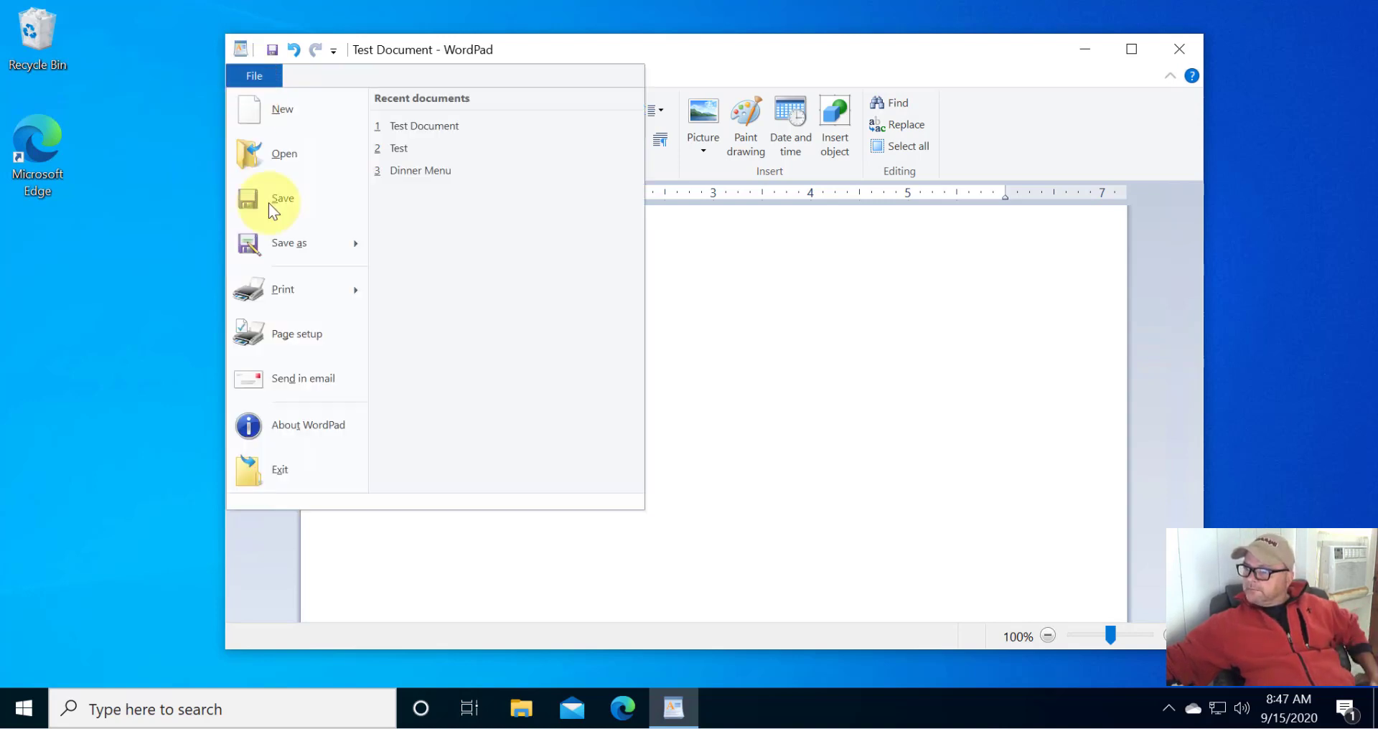
mouse_move(304, 243)
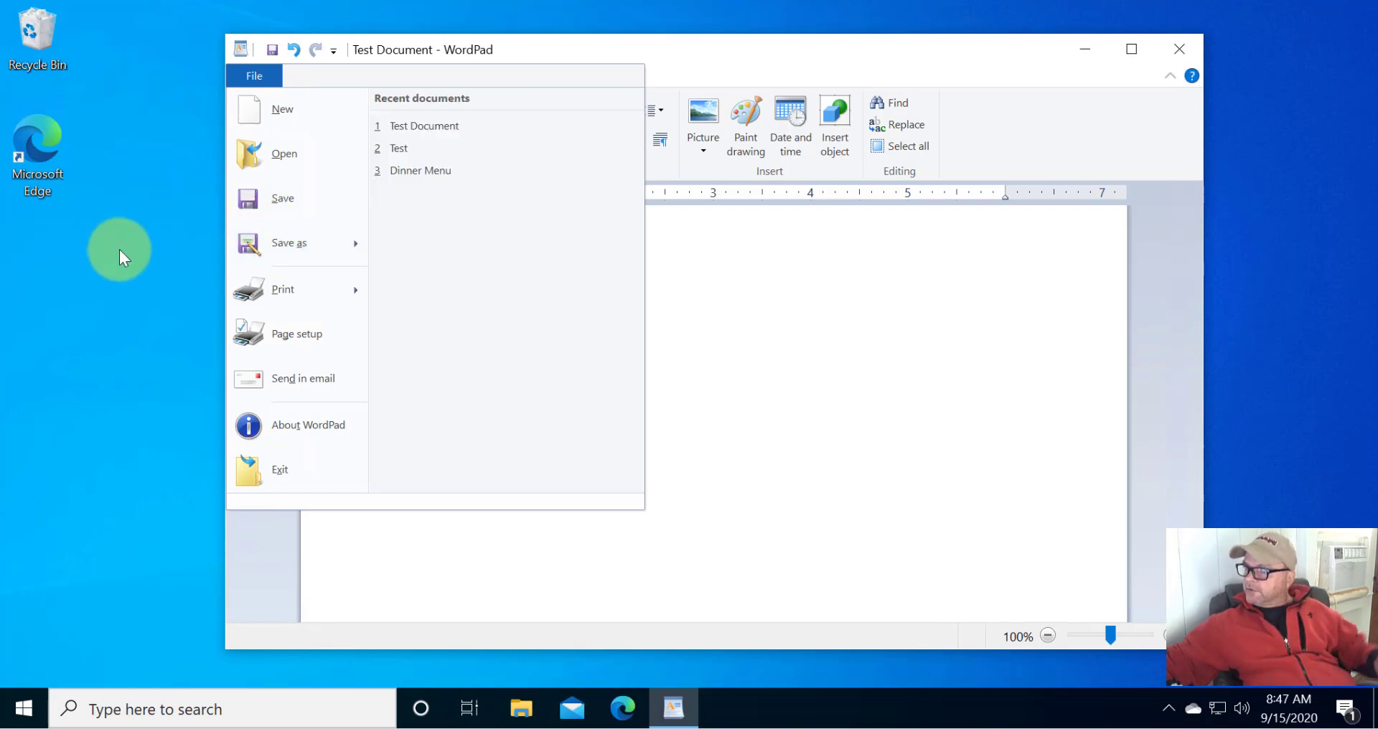
click(287, 201)
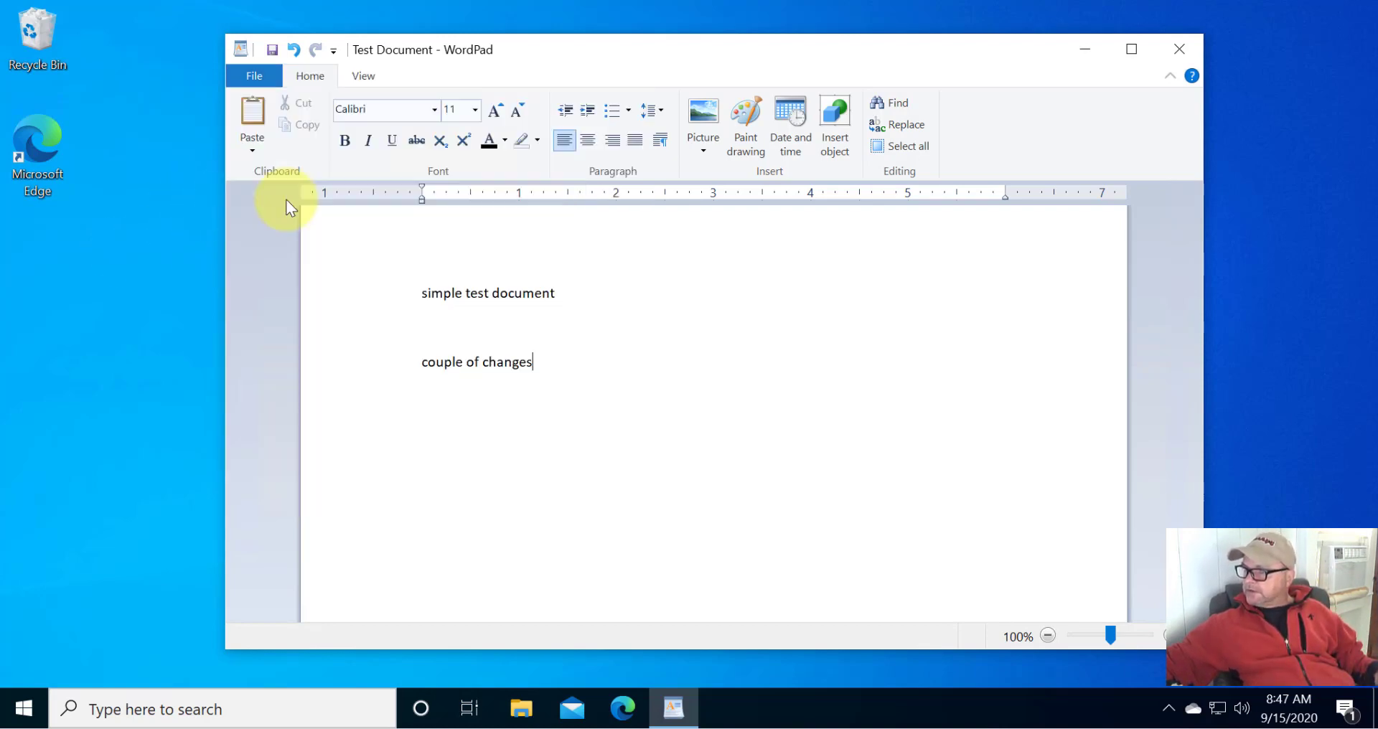
click(1181, 46)
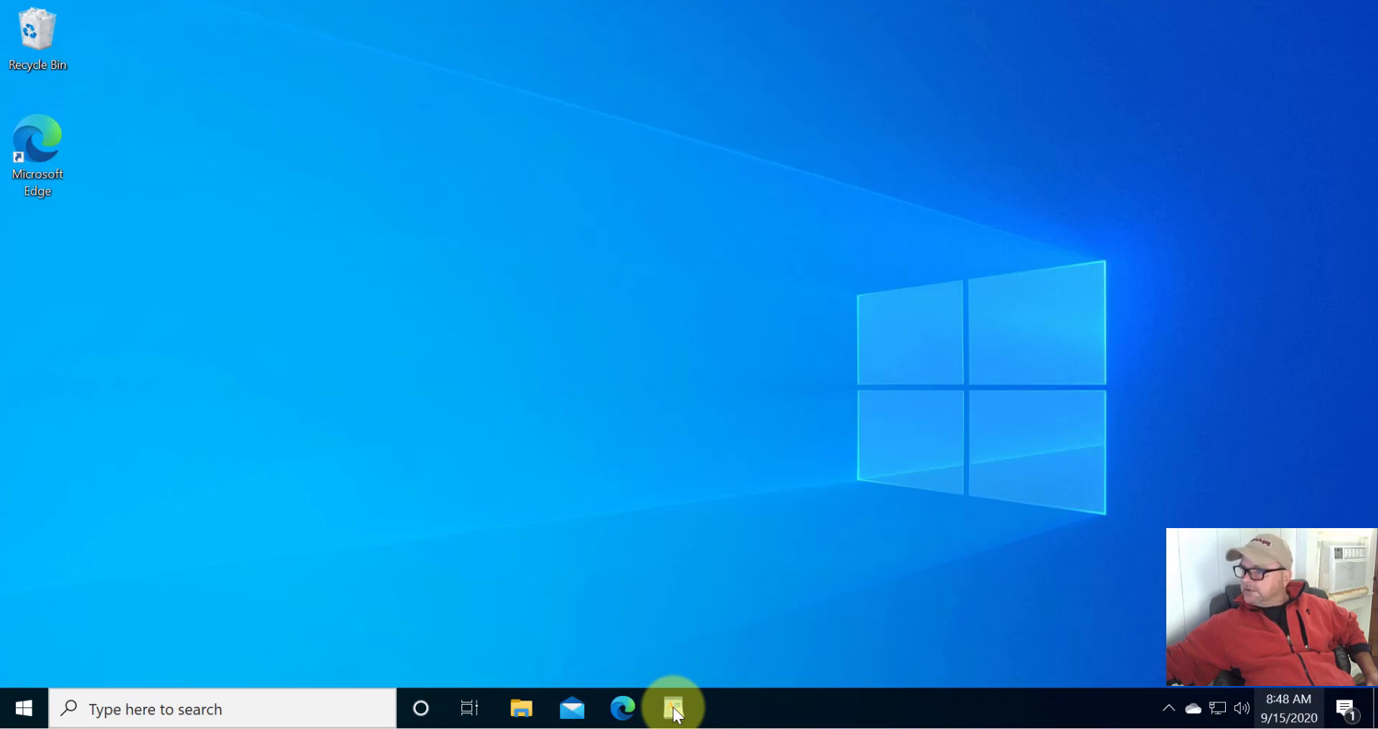
Check the recent documents listed for WordPad's taskbar shortcut, dismiss the list and open File Explorer
right_click(676, 710)
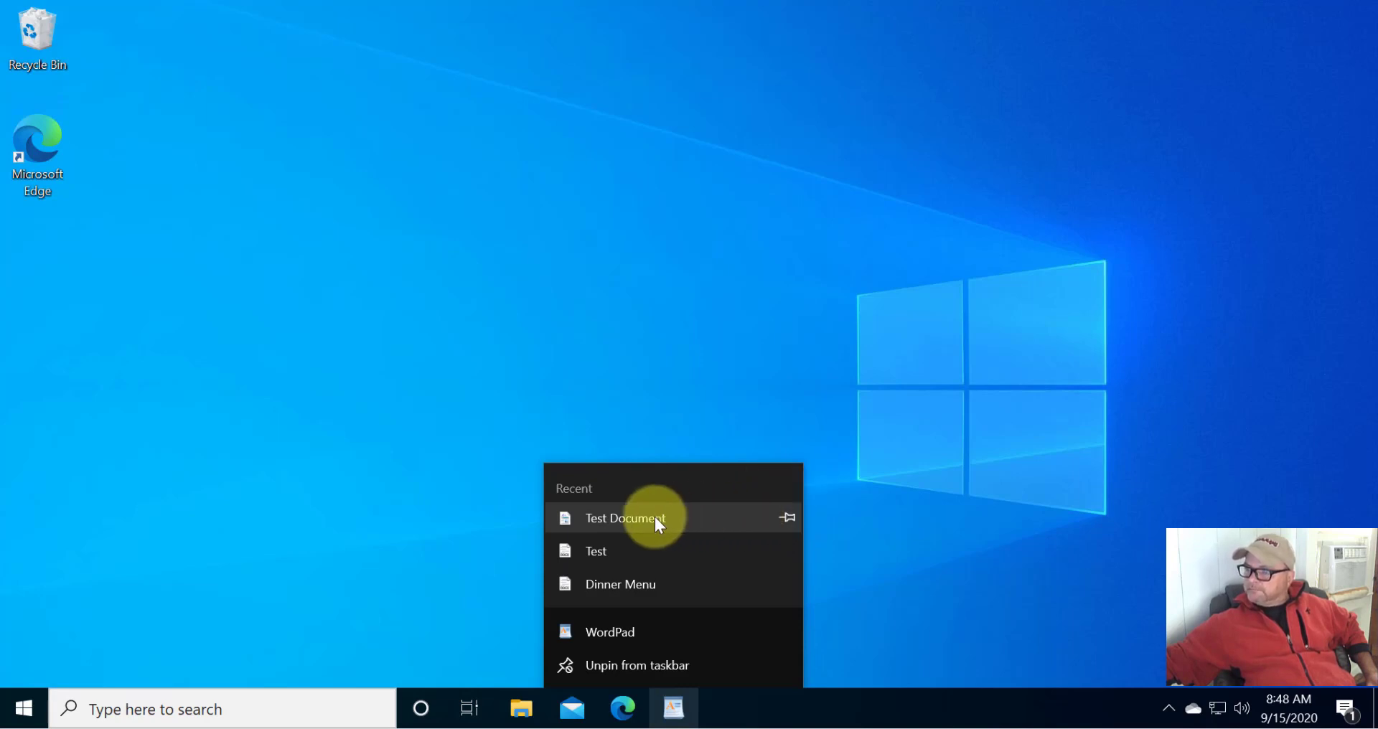
click(862, 529)
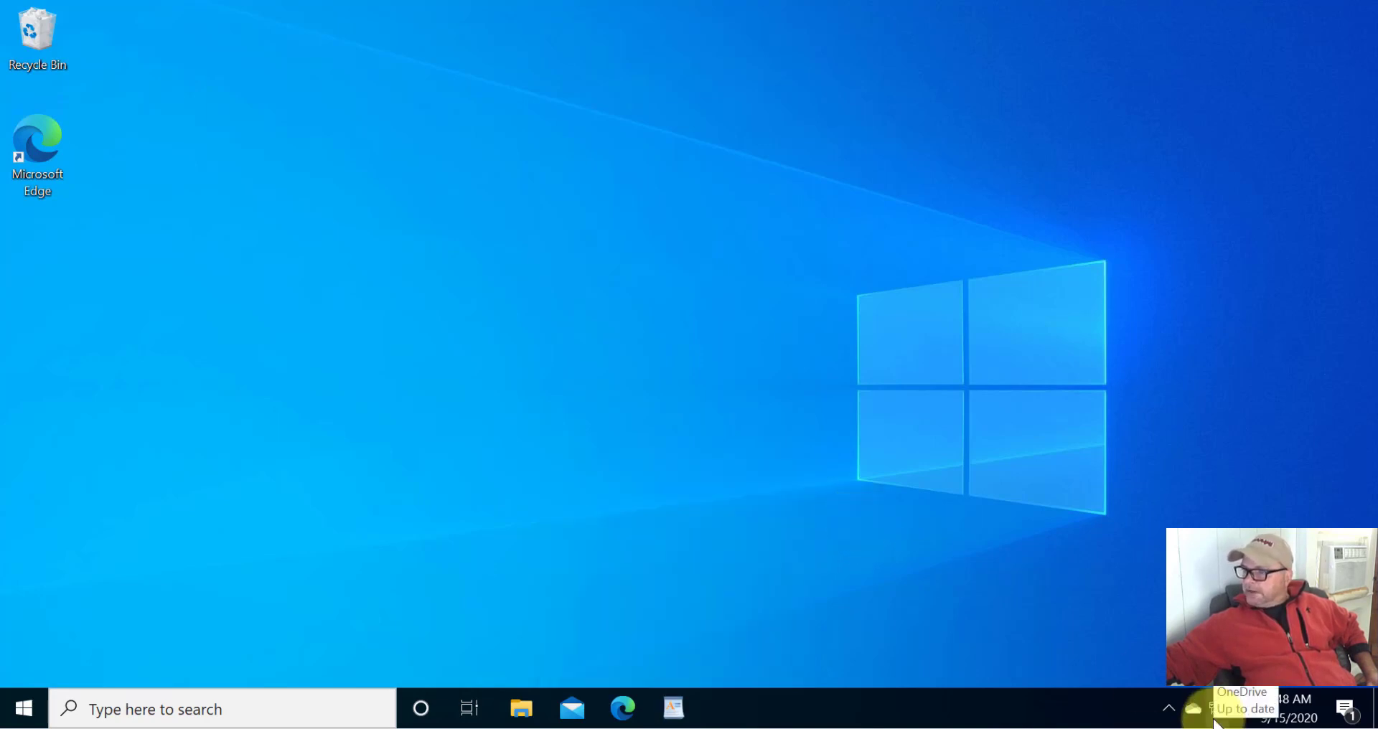
click(521, 711)
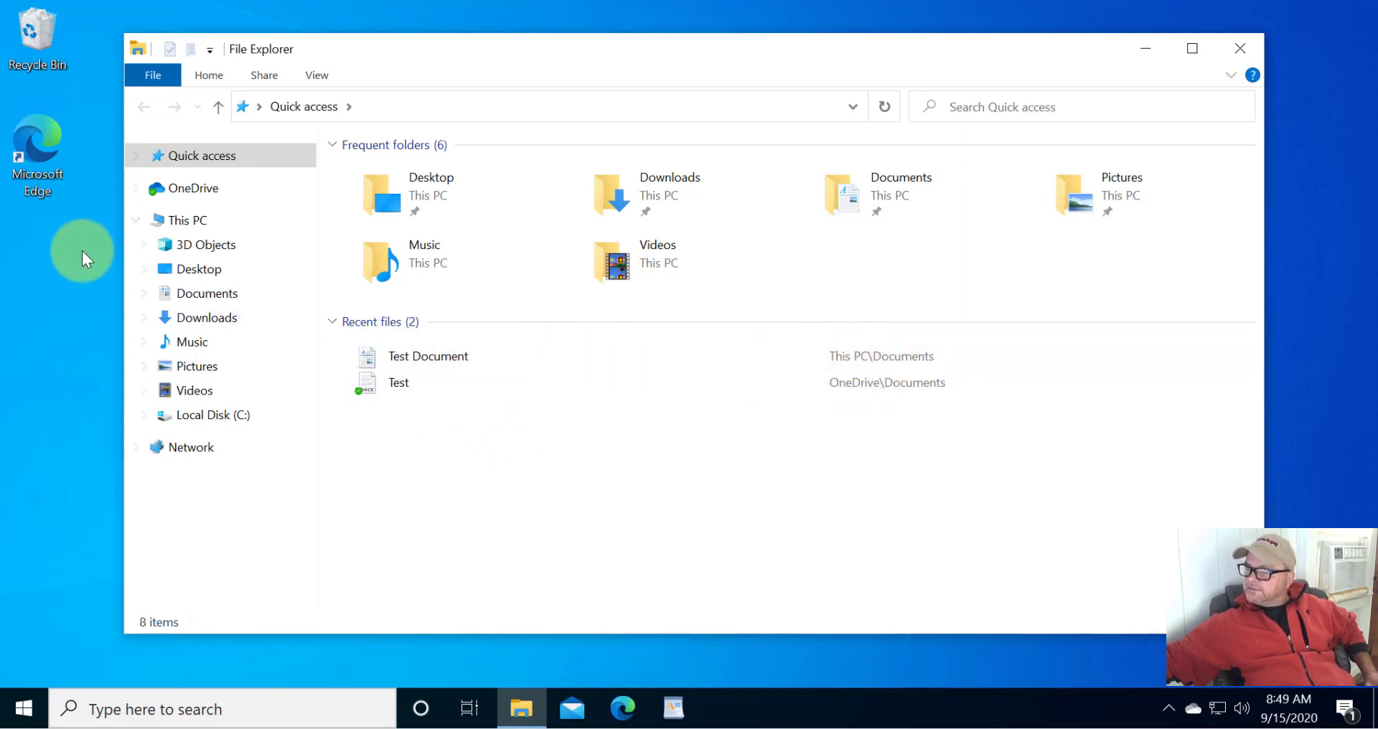
Open the Documents folder under This PC and select Test Document
click(168, 228)
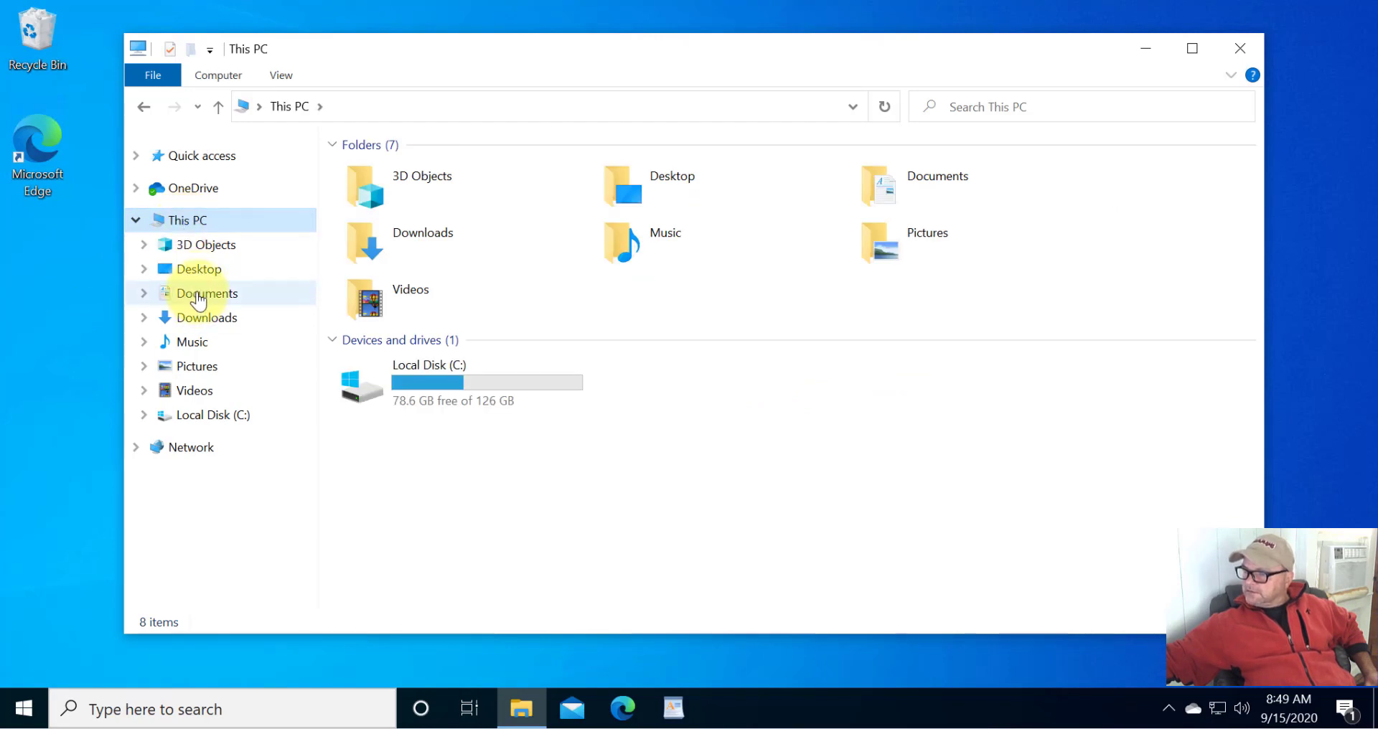
click(199, 298)
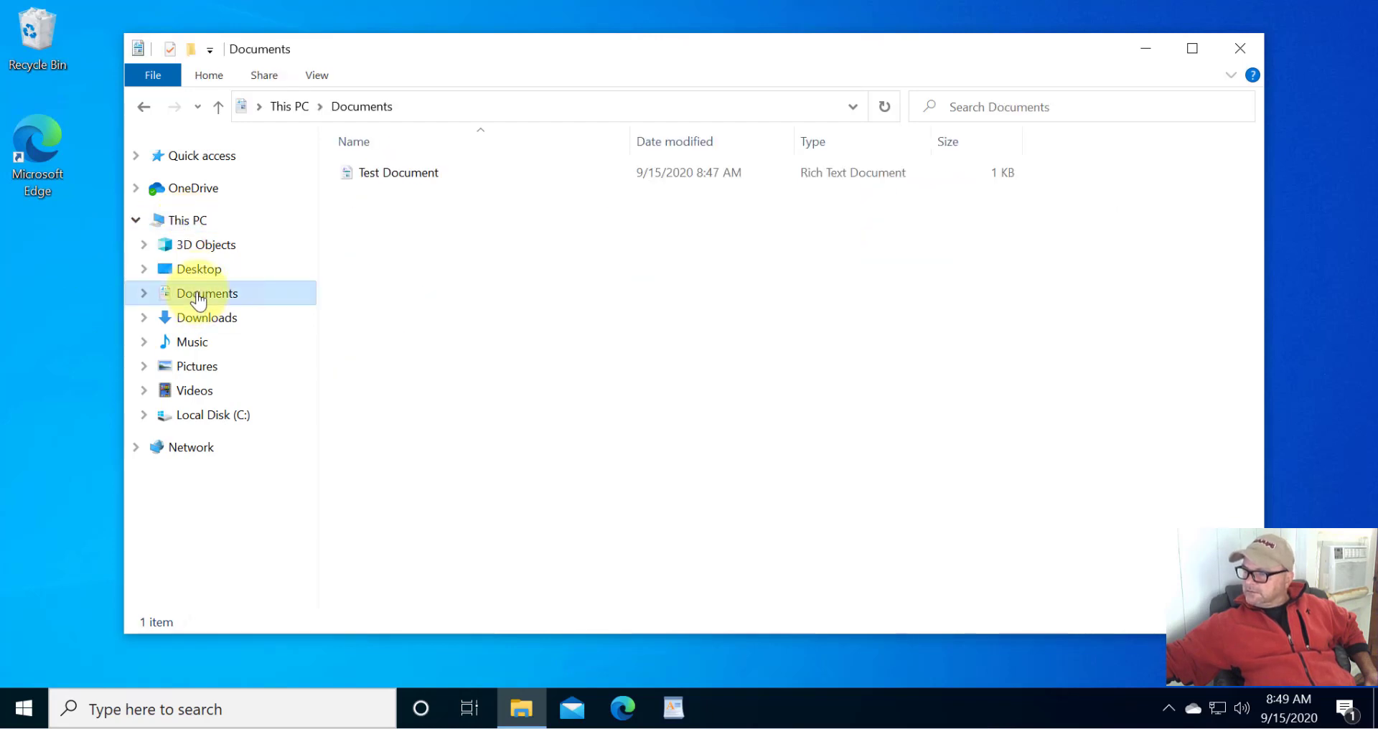
click(356, 176)
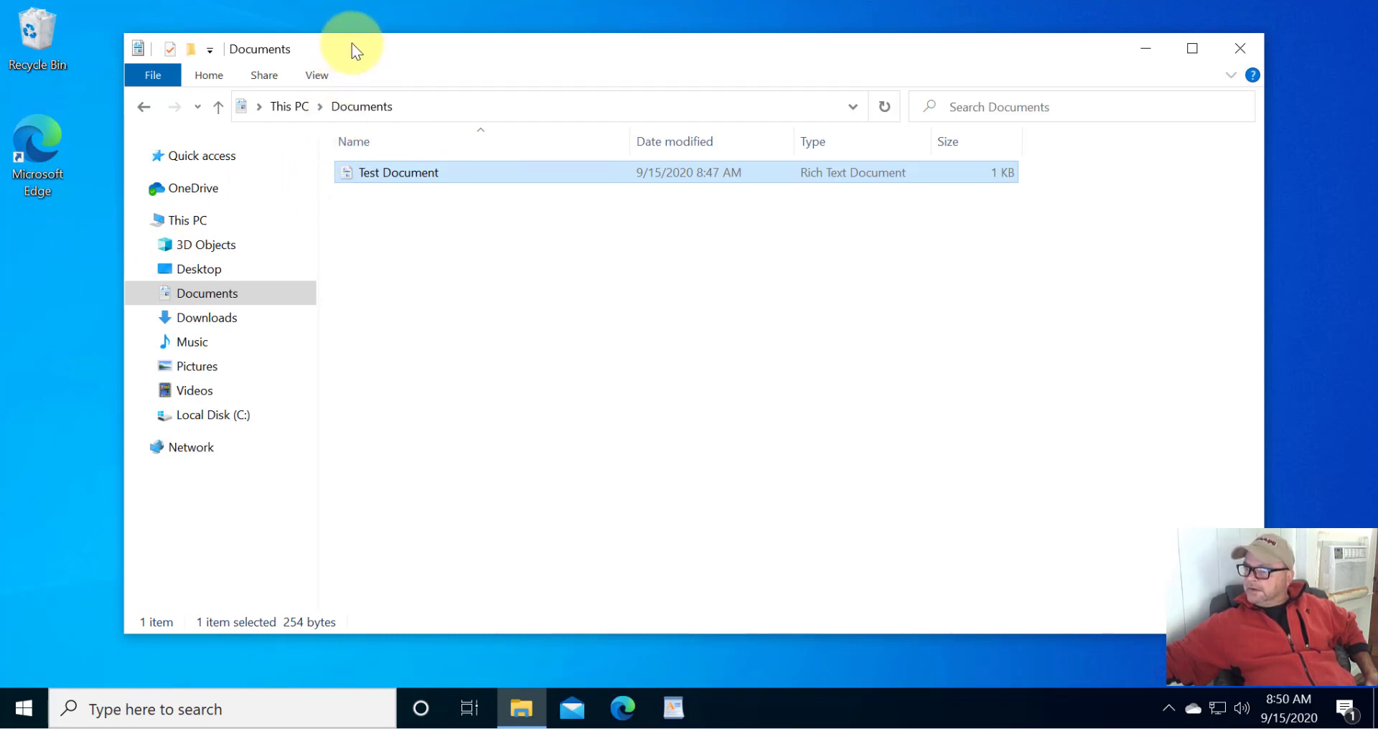
Shift the File Explorer window aside to expose the desktop and move Test Document from the Documents folder onto the desktop
drag(363, 48, 407, 48)
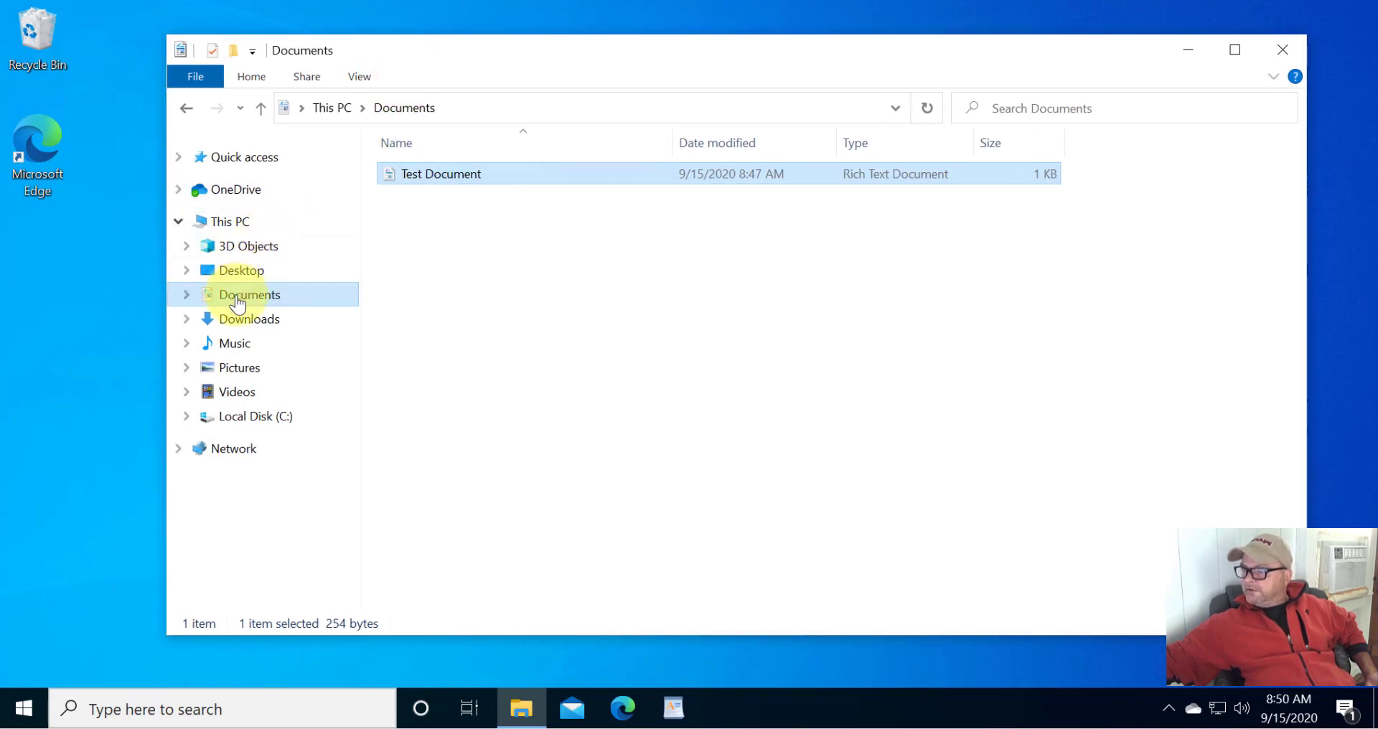
click(276, 295)
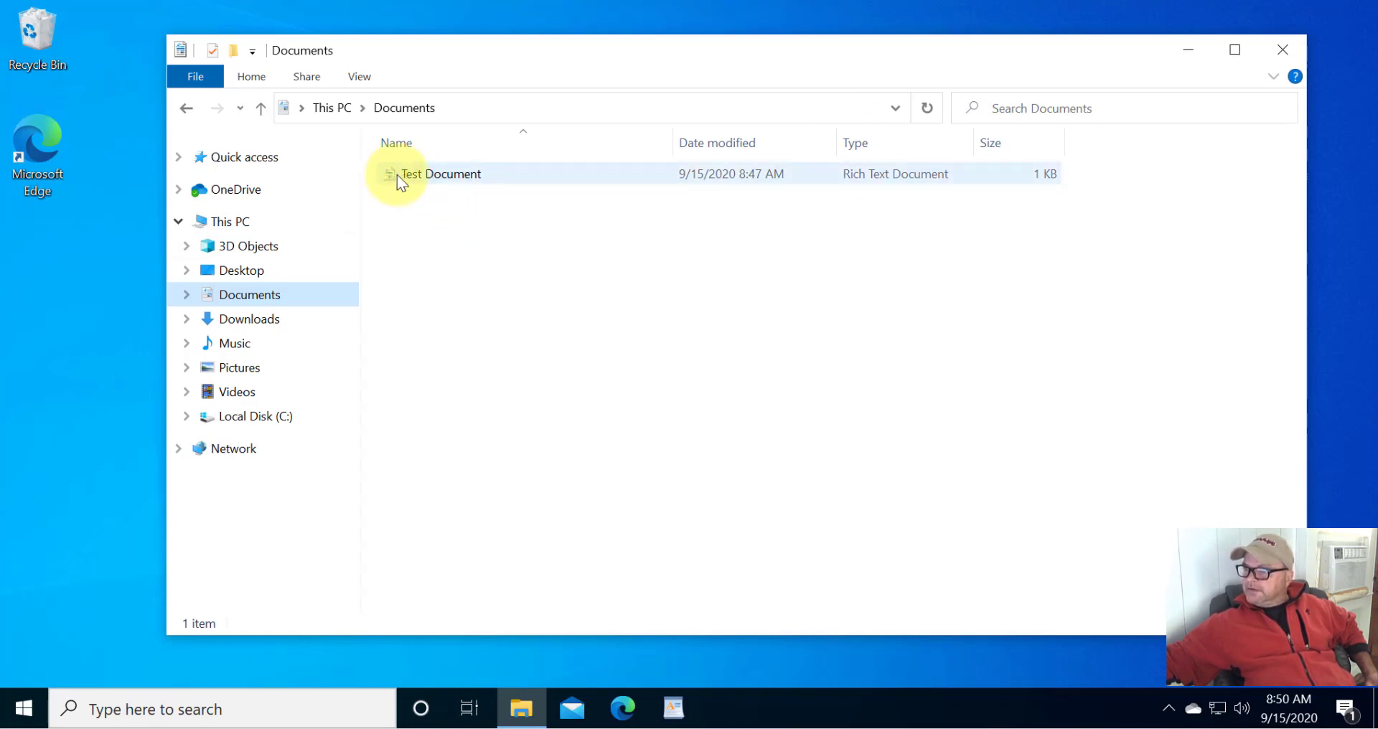
mouse_move(397, 174)
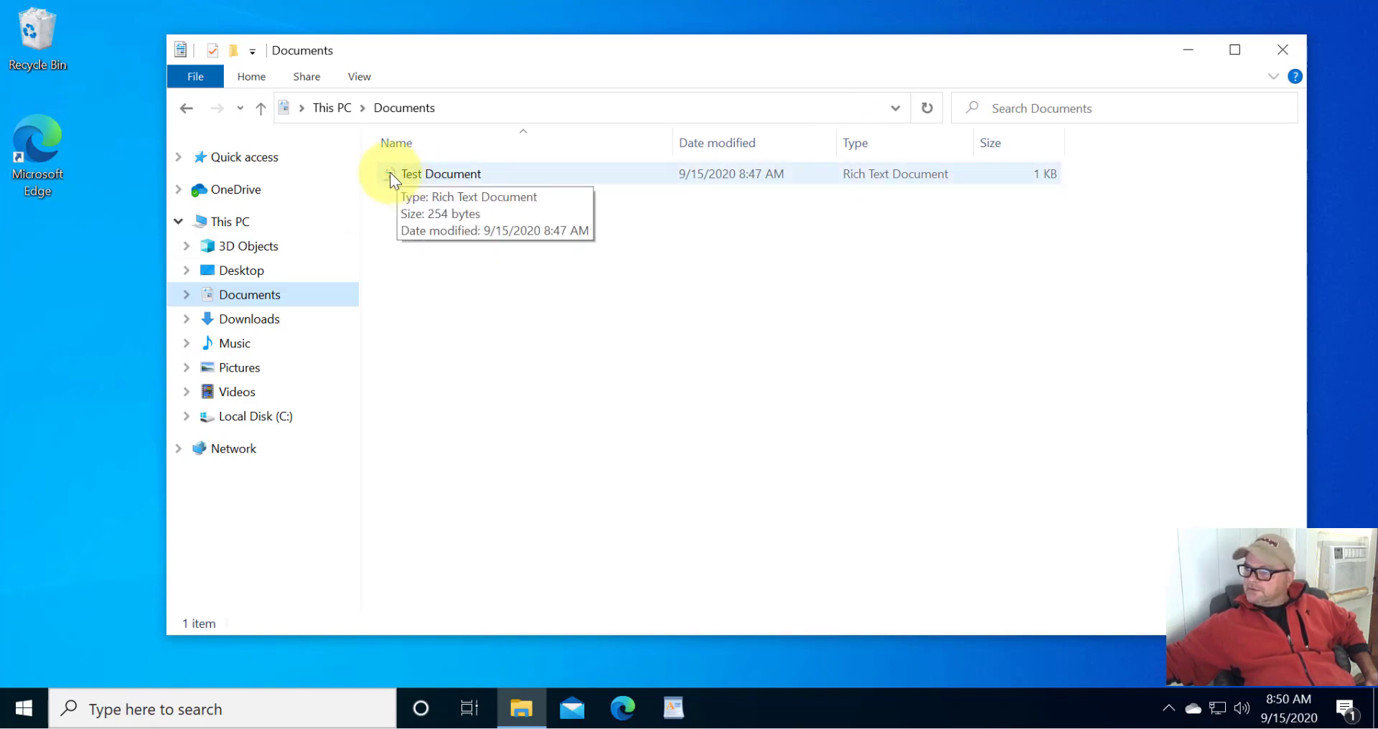
drag(390, 172, 76, 364)
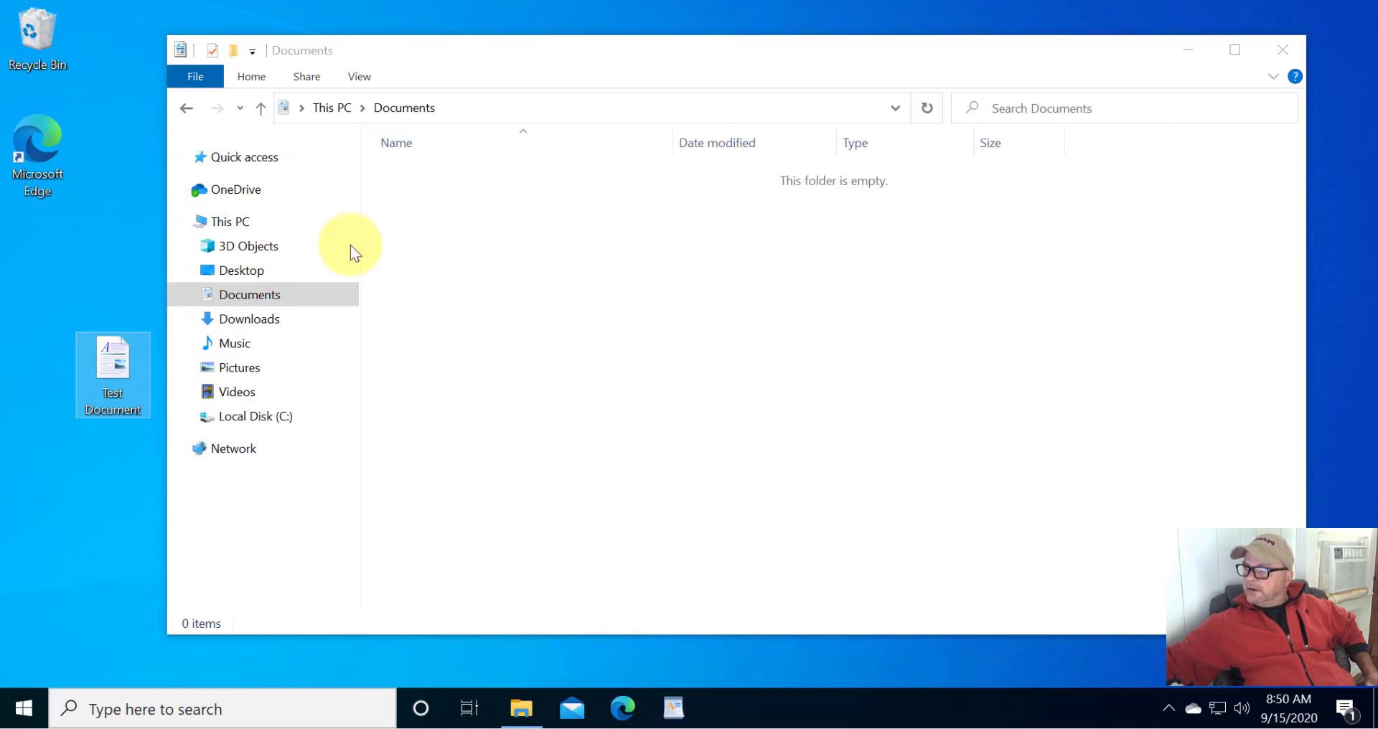
Close and reopen File Explorer, and check the contents of the Documents folder under This PC
click(1281, 50)
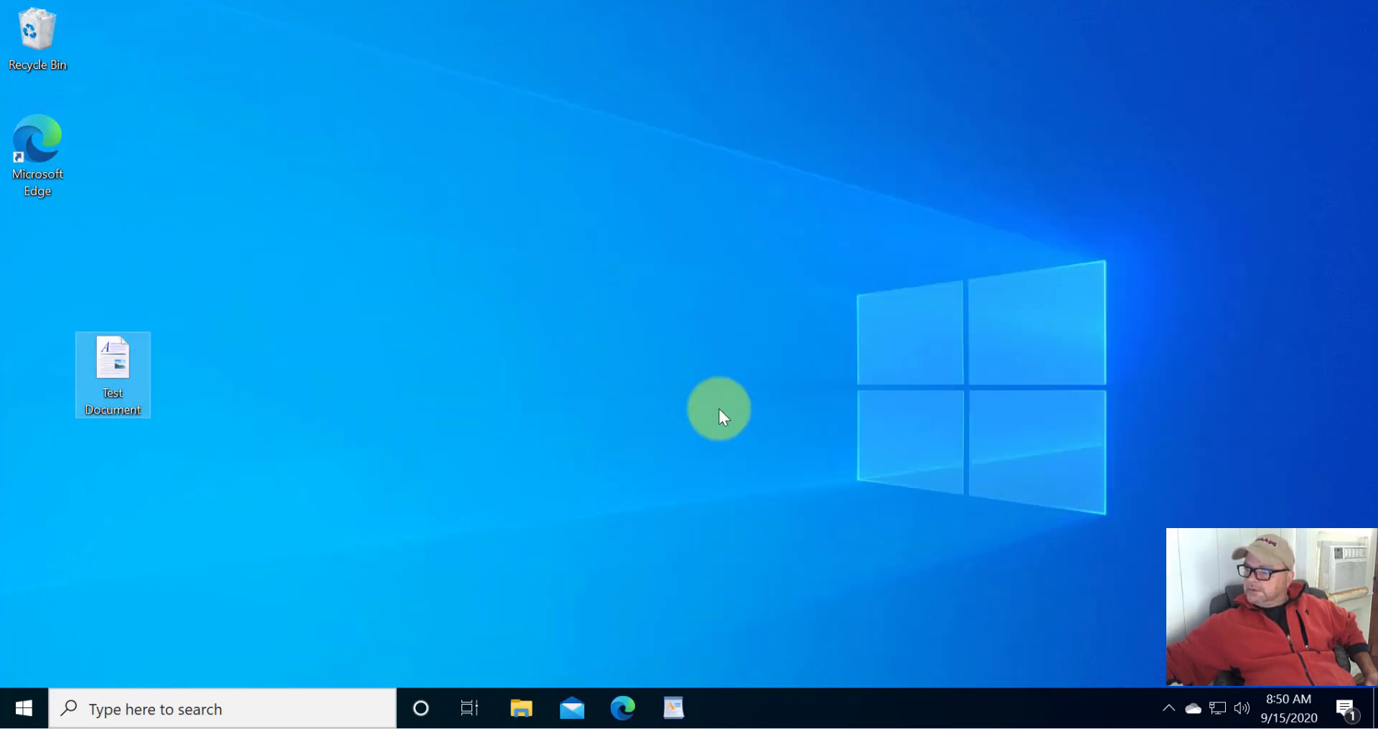
click(524, 710)
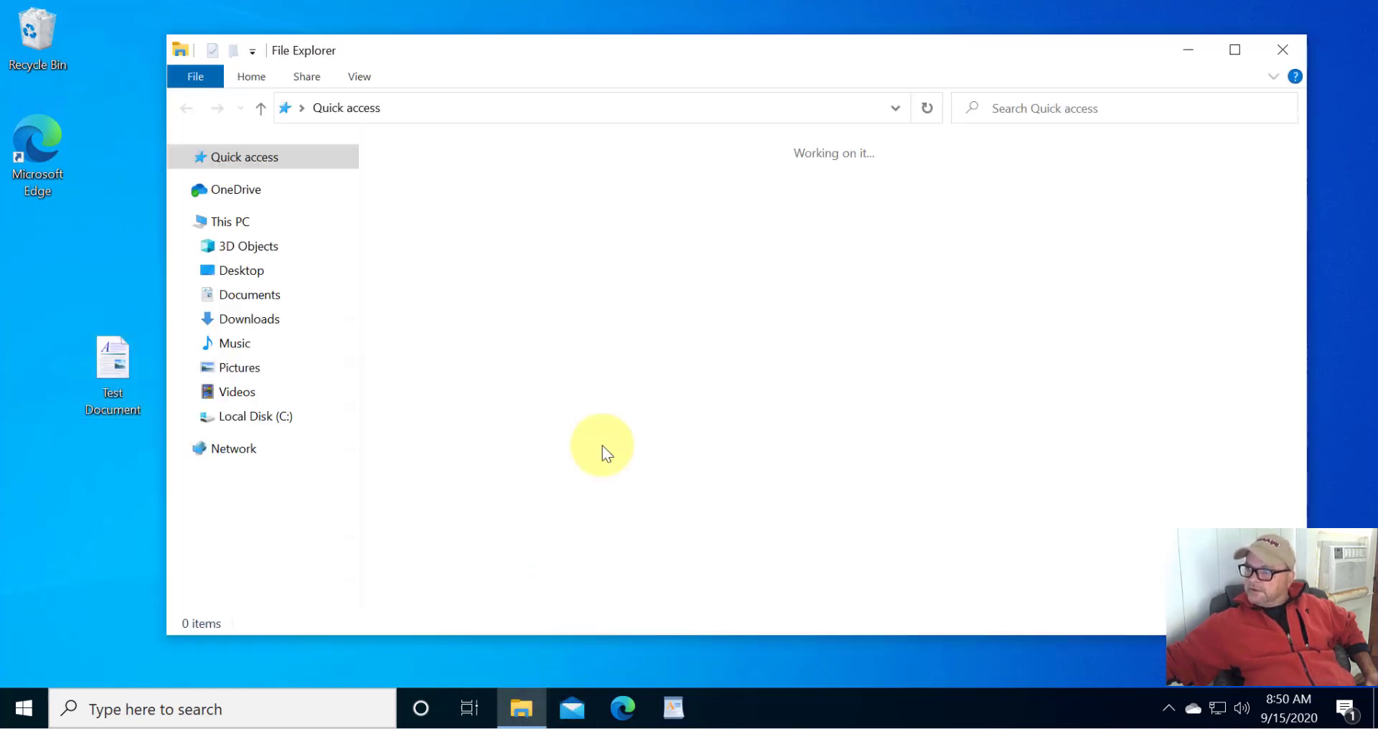
click(246, 227)
click(248, 297)
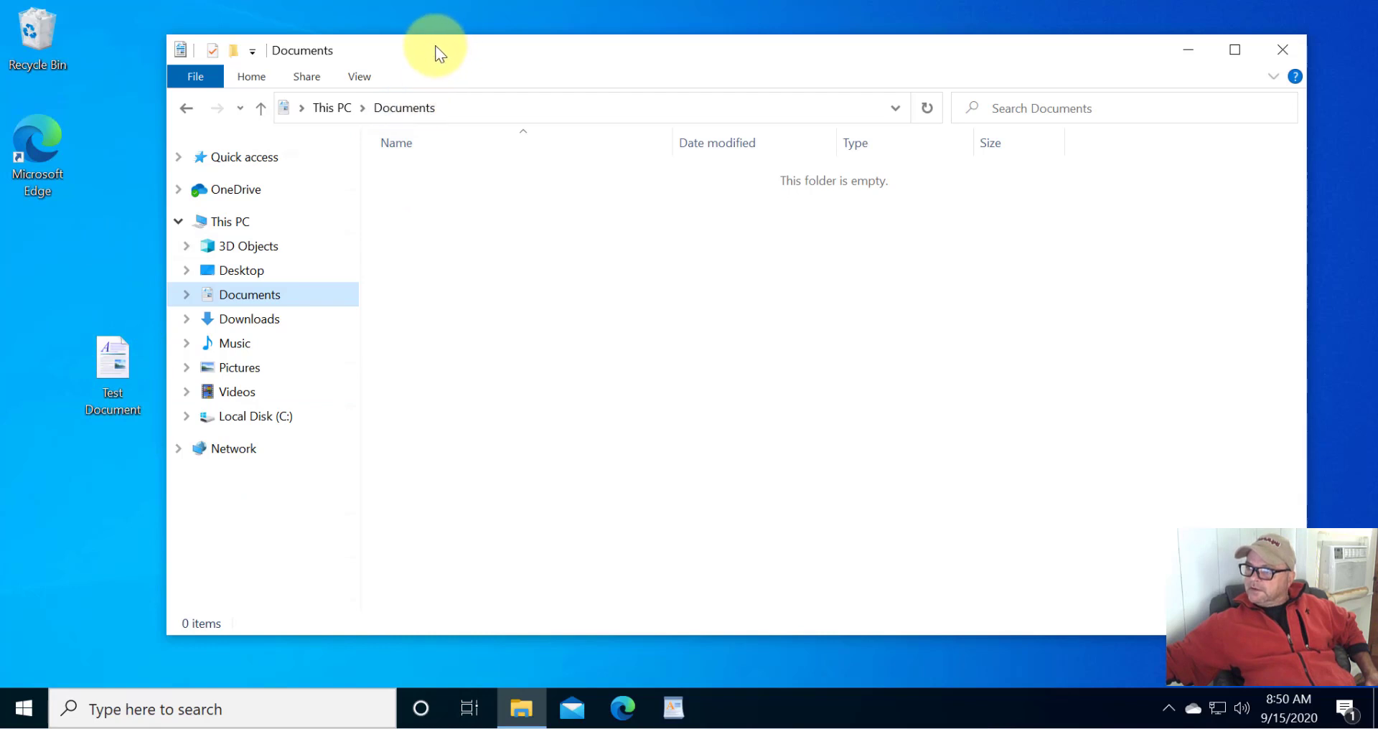
Check the Desktop folder's contents in File Explorer and reposition the window clear of the Test Document icon on the desktop
drag(434, 49, 353, 56)
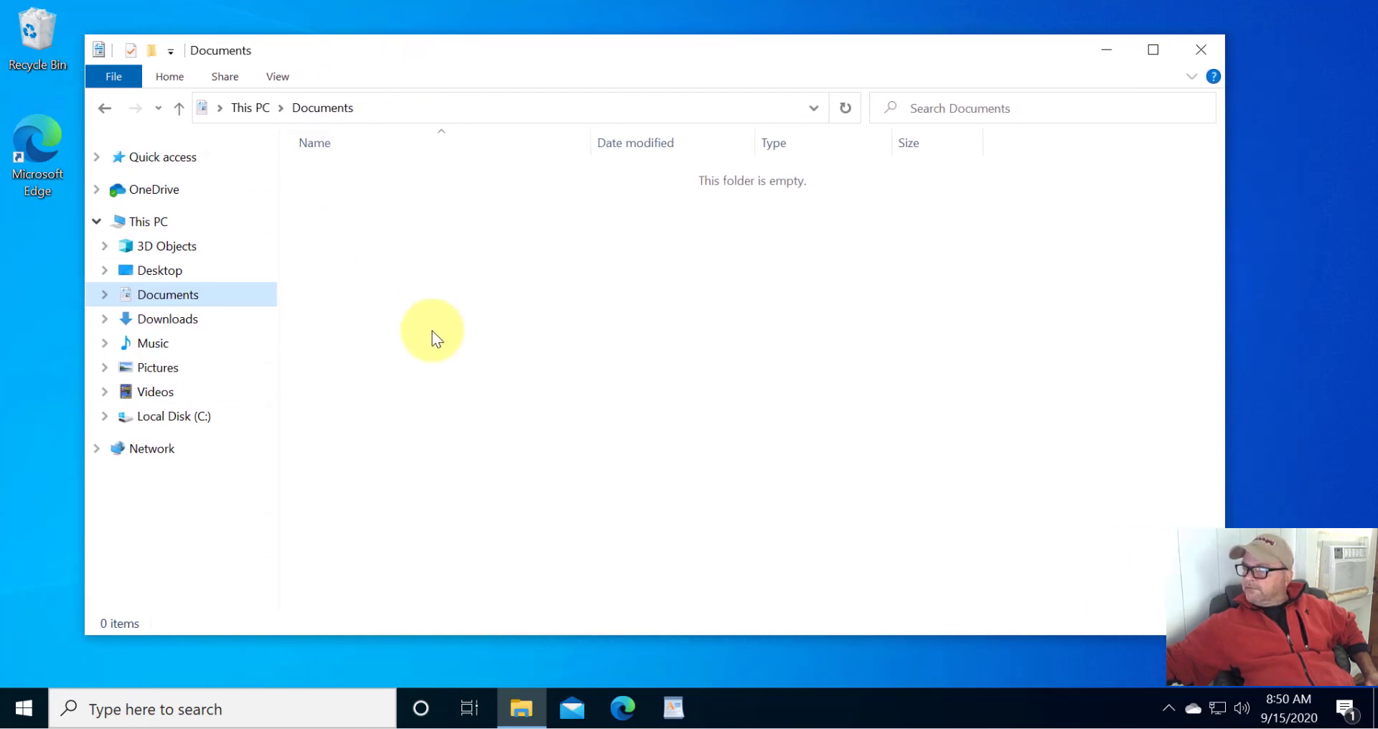
click(155, 276)
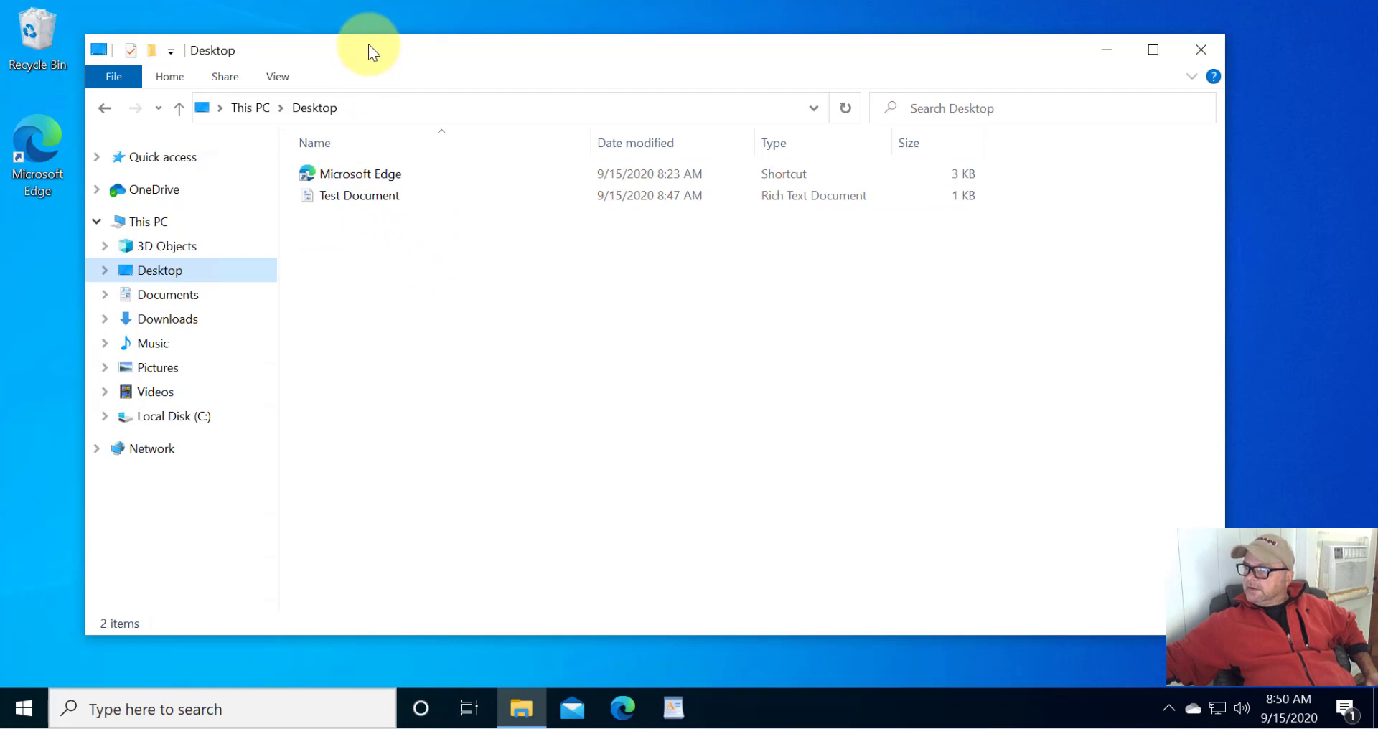
drag(368, 44, 499, 48)
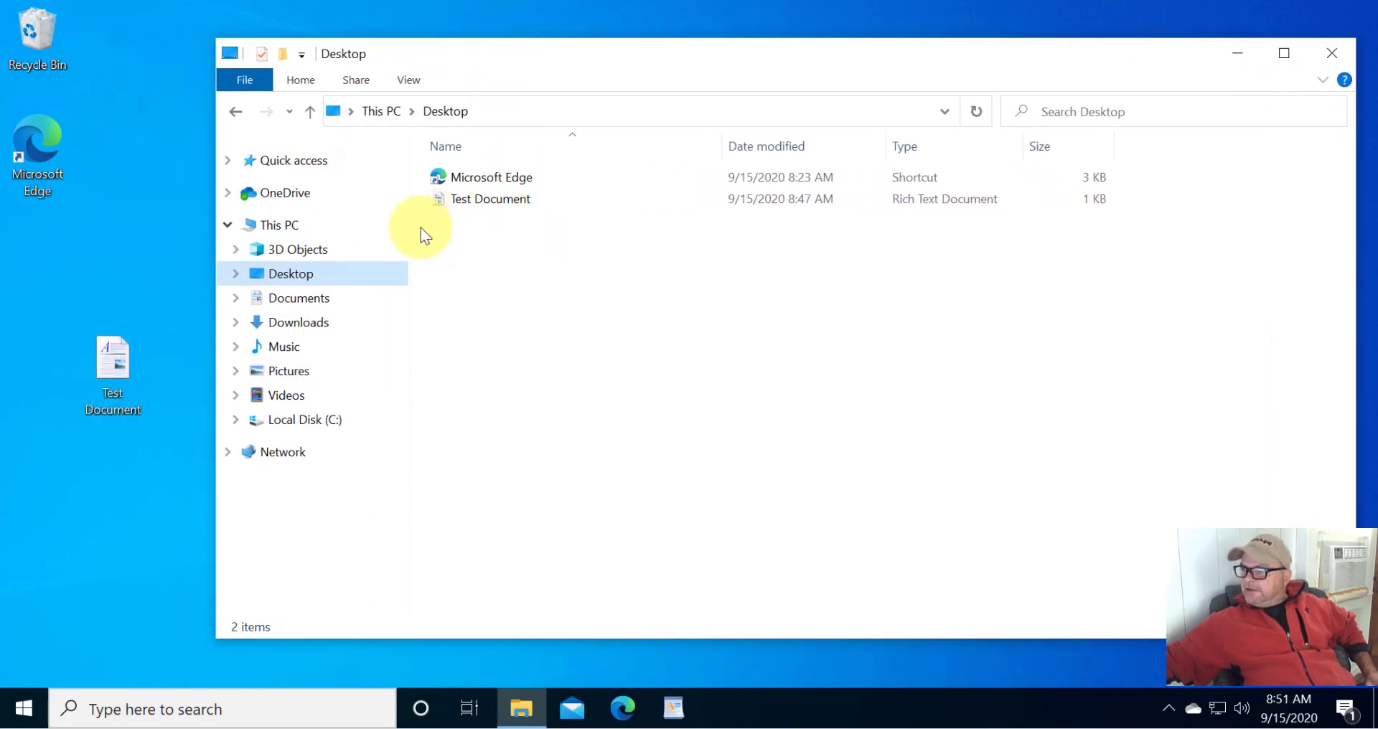
Return to the Documents folder and move Test Document back into it from the desktop, repeating the move out and back once
click(284, 304)
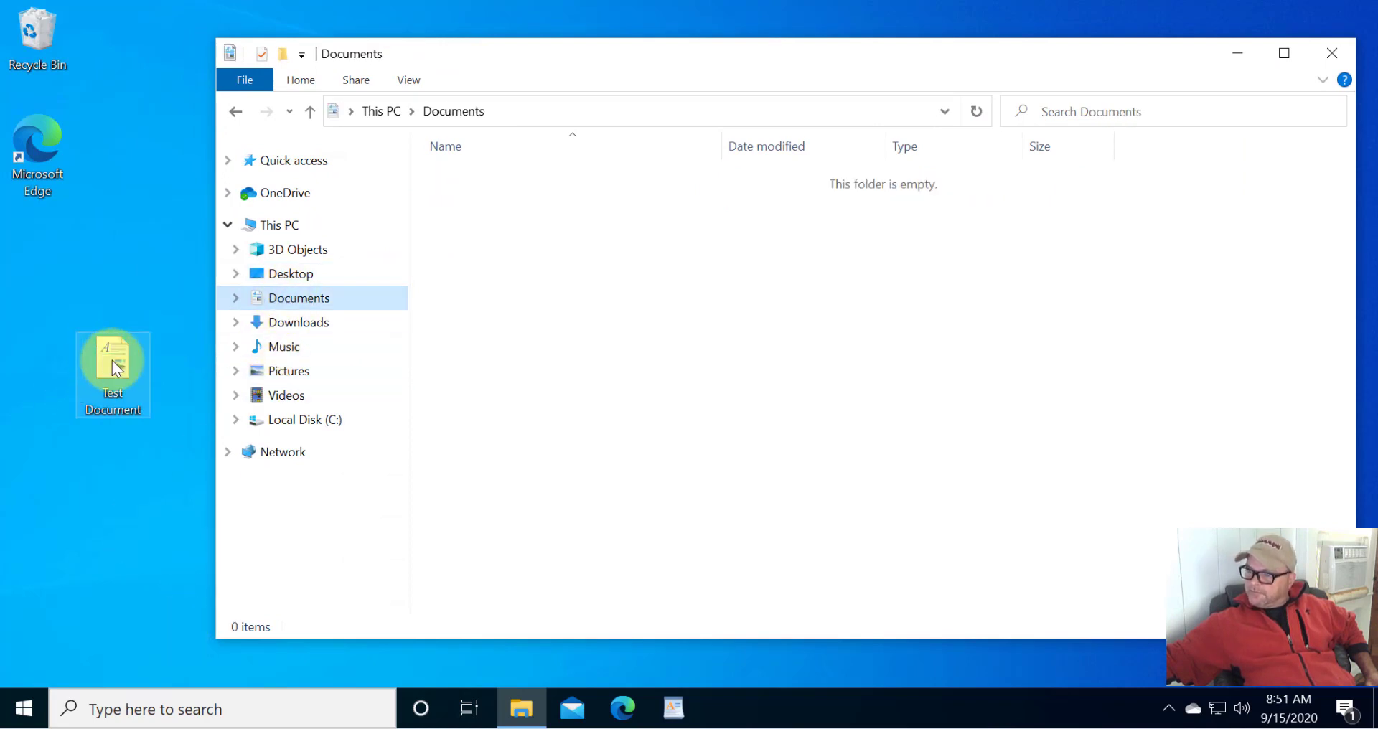
drag(112, 360, 518, 271)
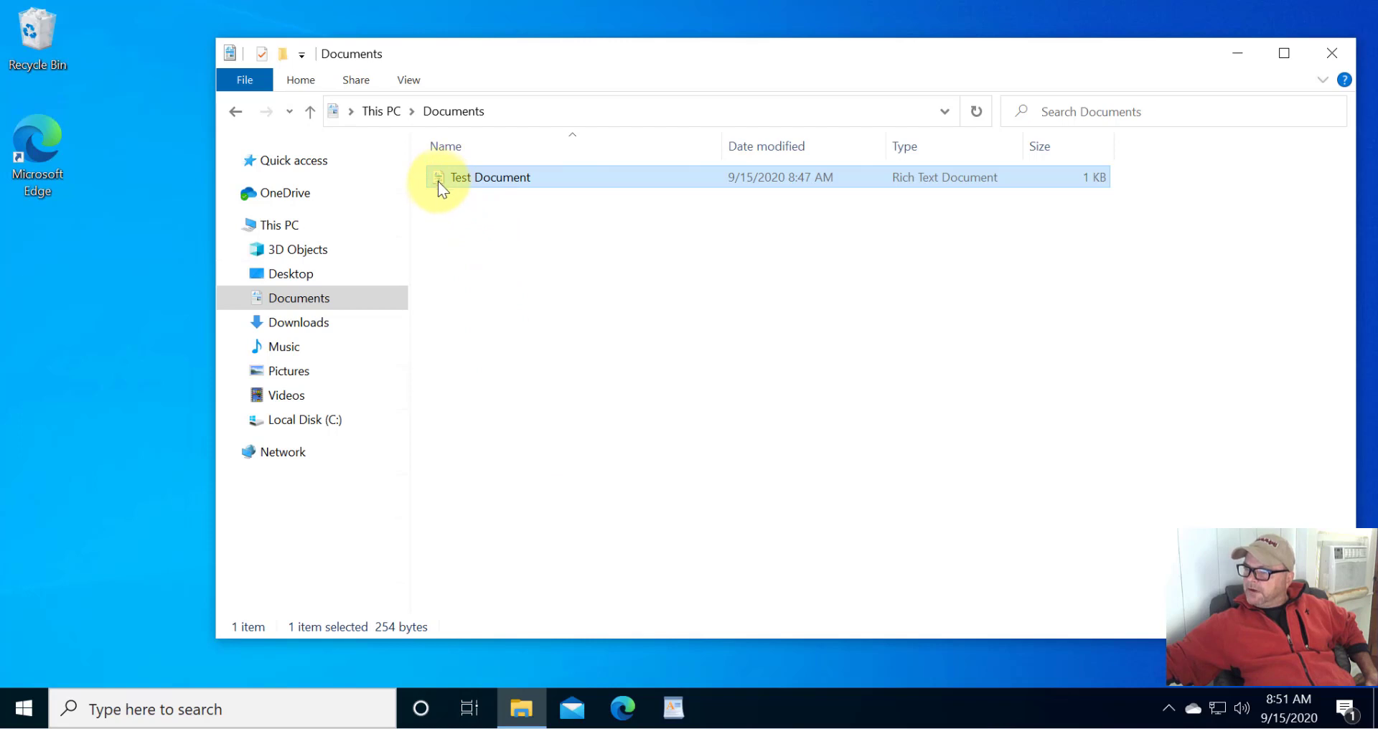
drag(437, 180, 121, 307)
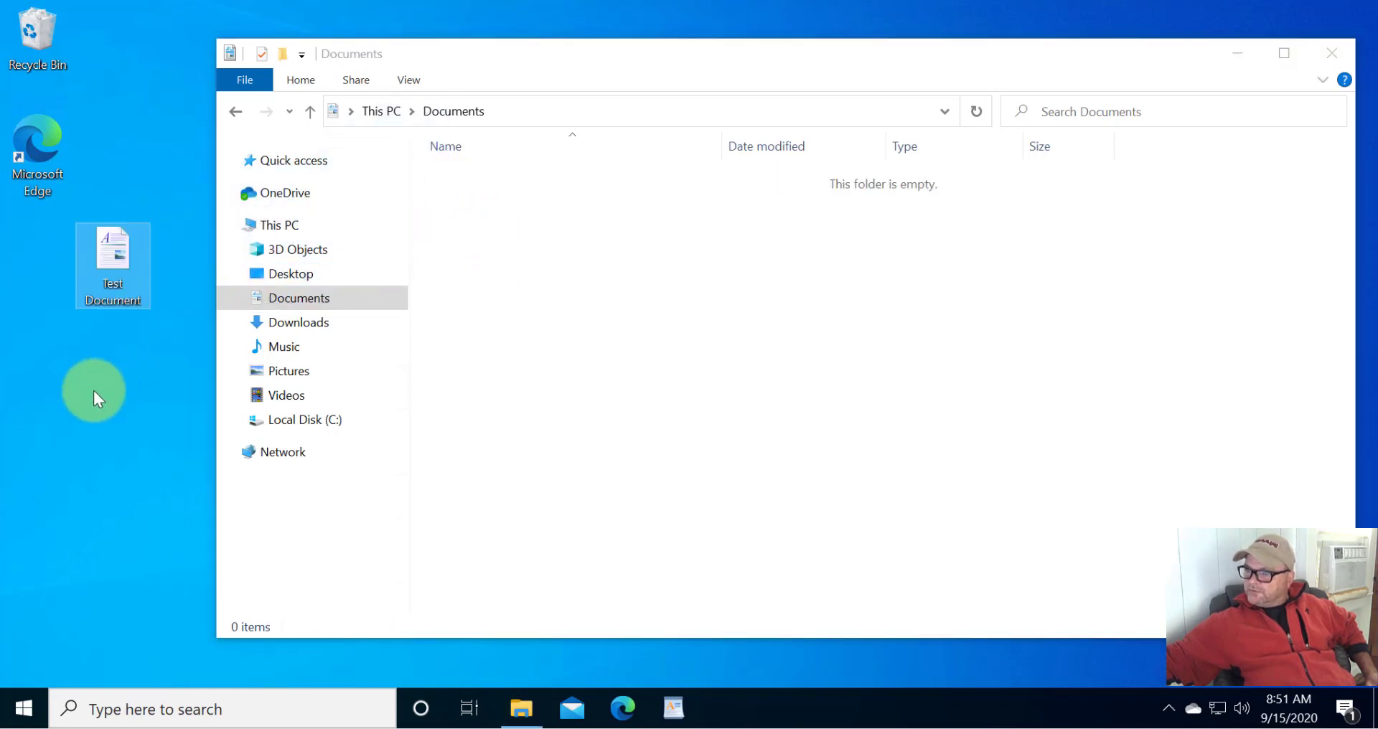
drag(117, 245, 584, 328)
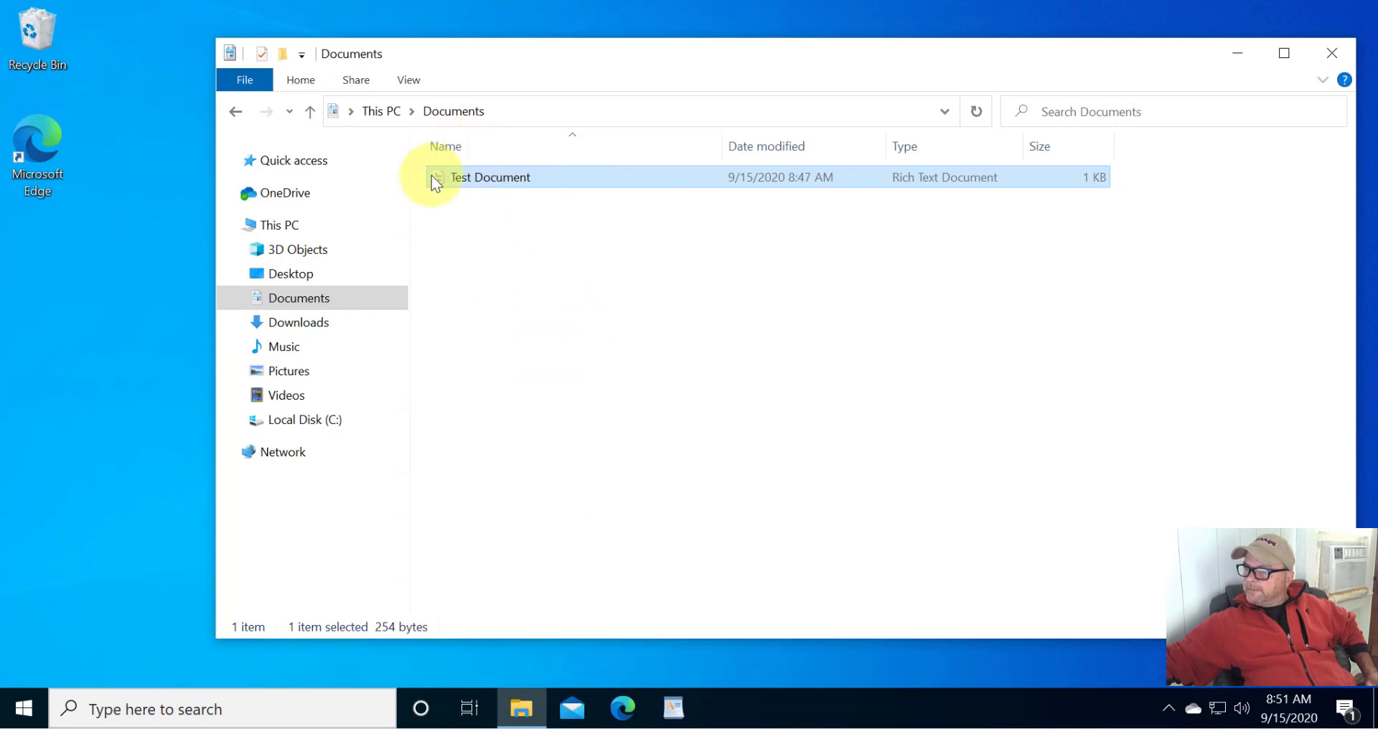
drag(442, 178, 492, 321)
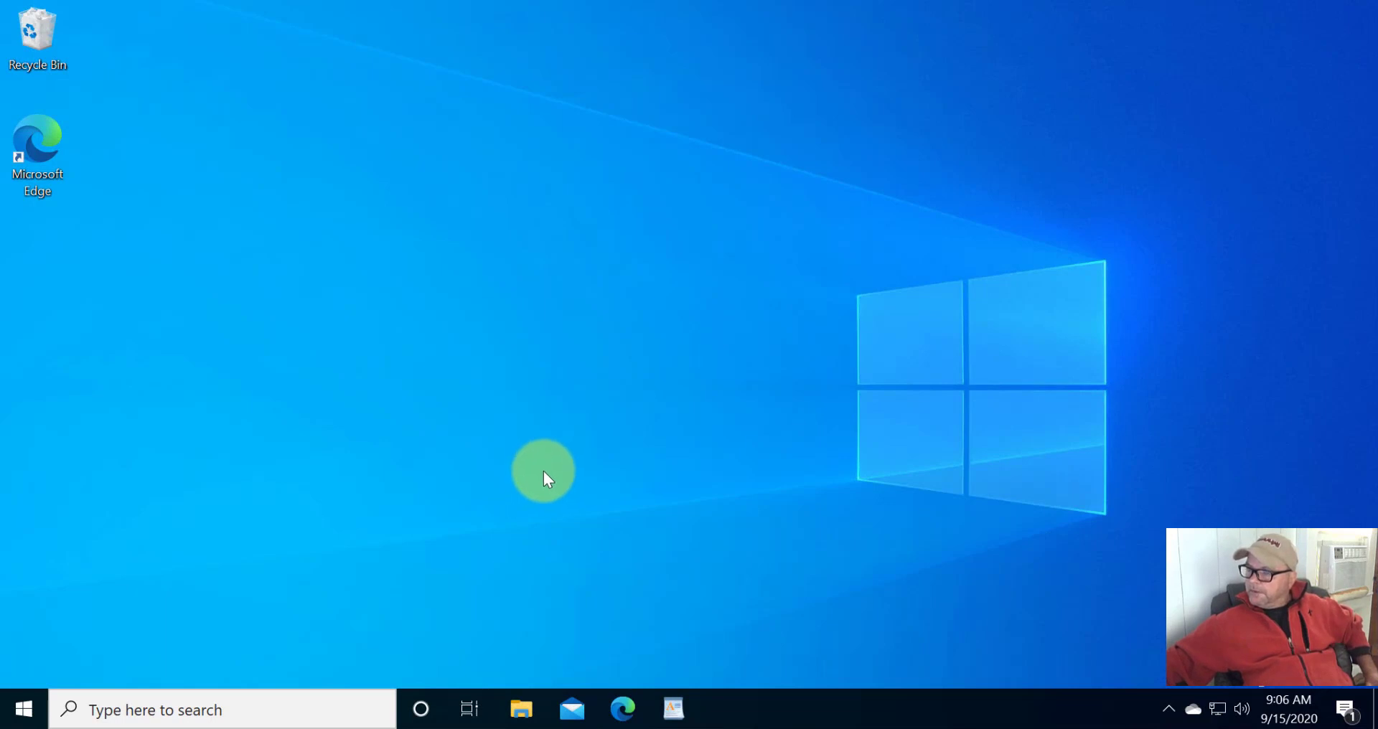
Open File Explorer, examine the files in the Documents folder after collapsing and re-expanding This PC, and close the window
click(521, 709)
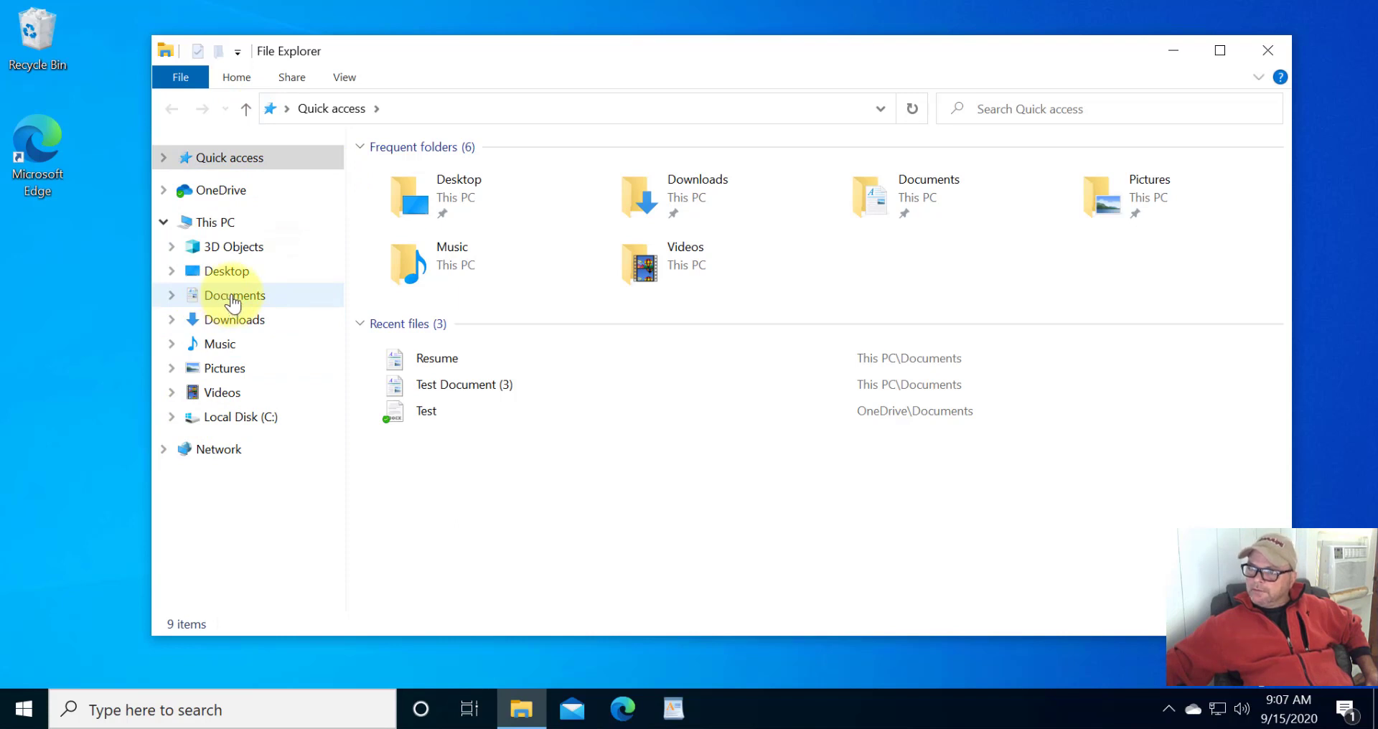
click(163, 220)
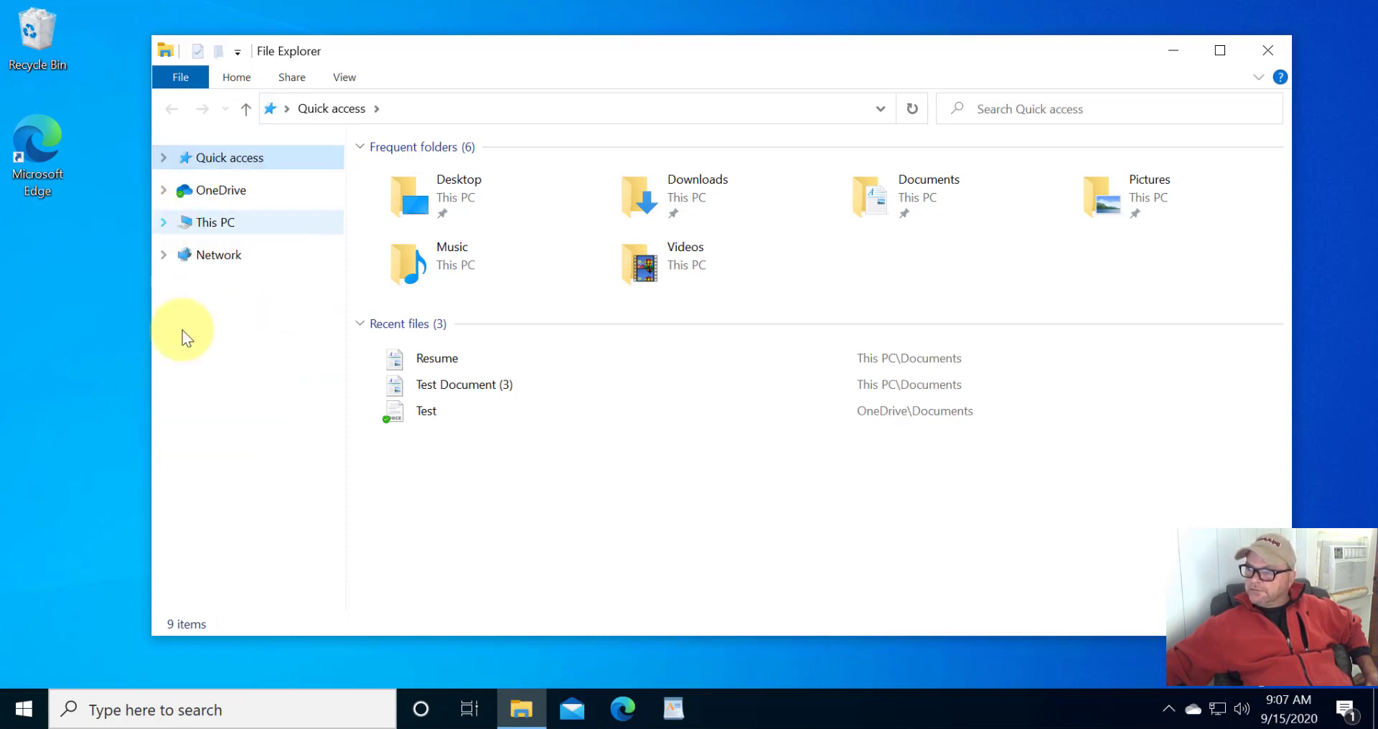
click(164, 223)
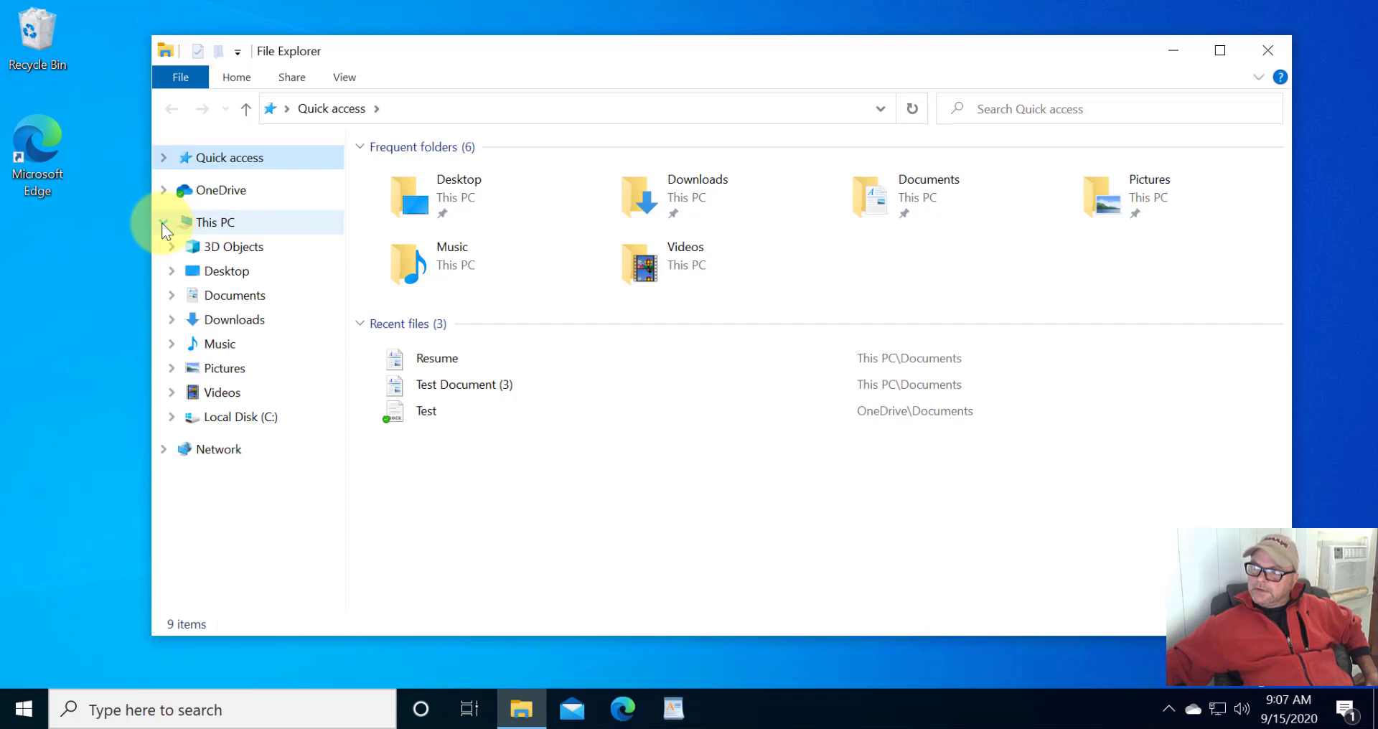
click(230, 297)
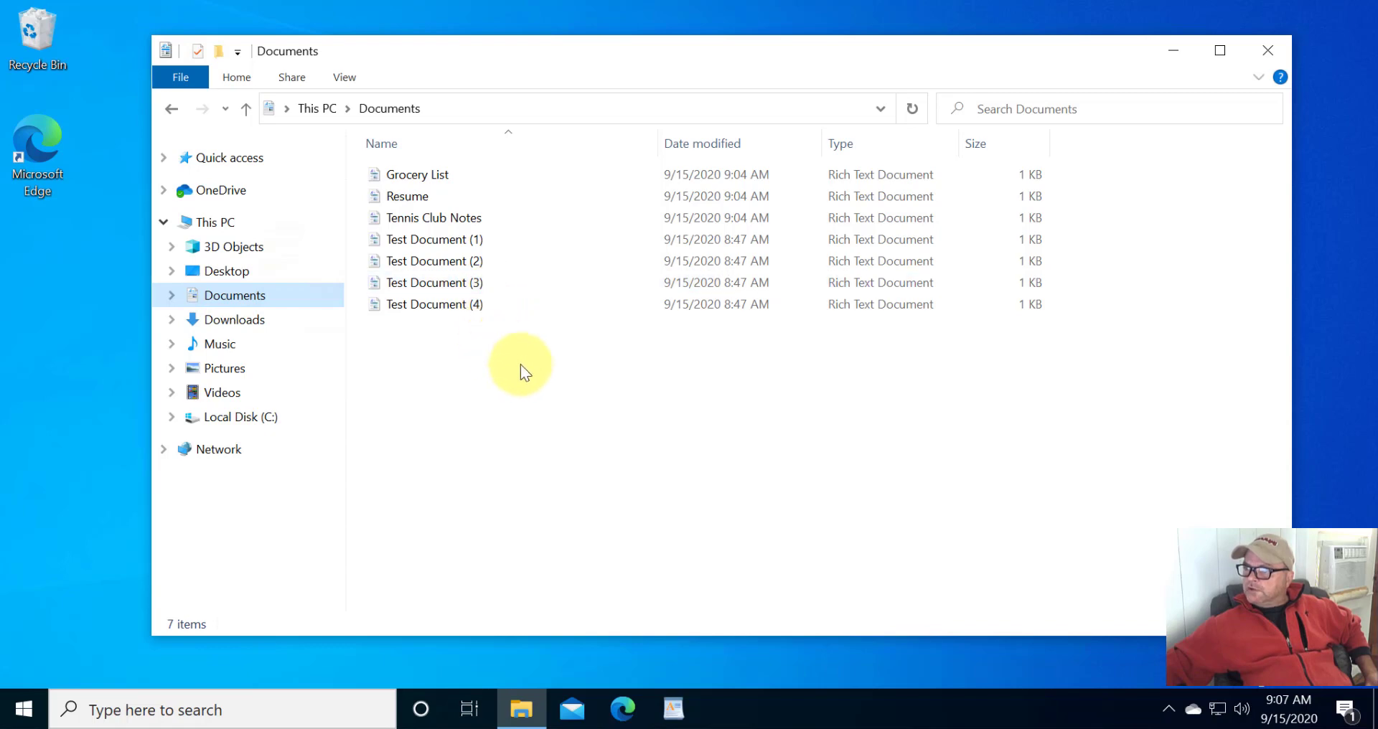
drag(523, 368, 489, 406)
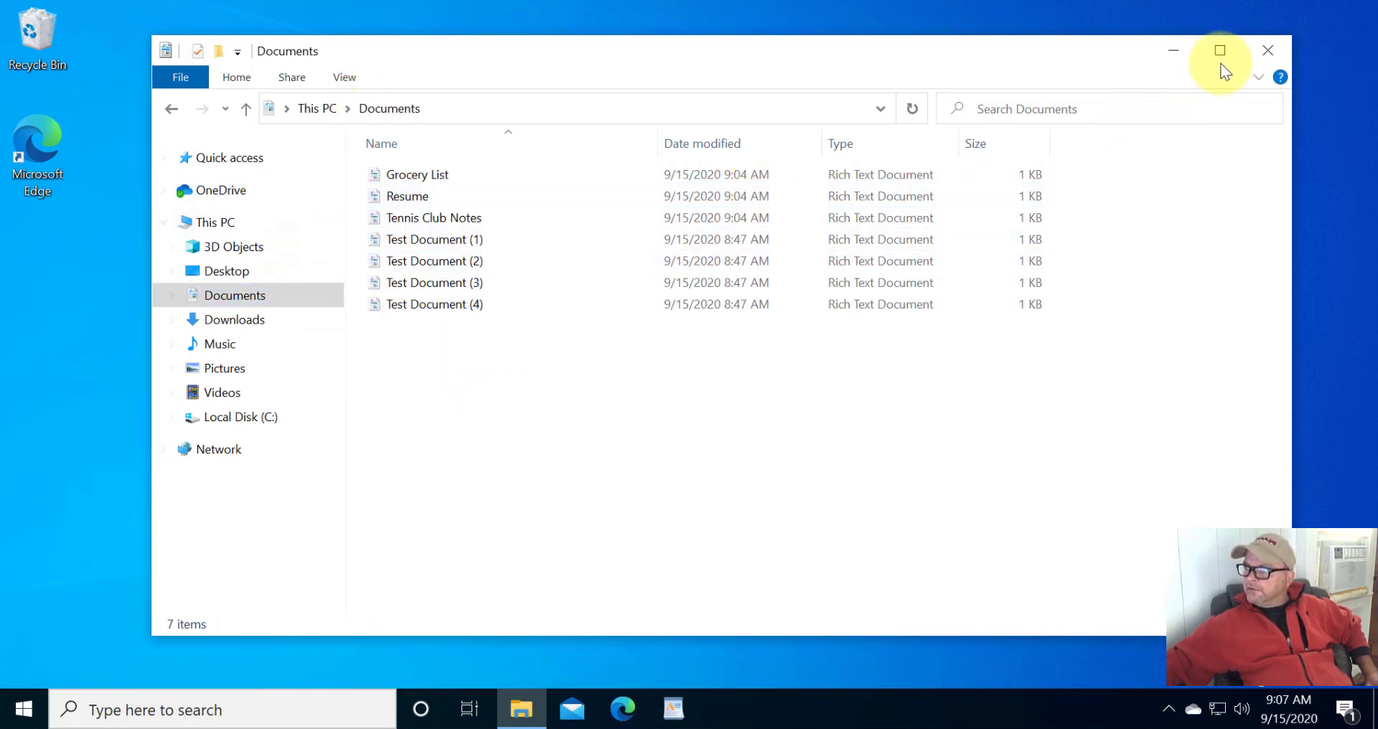
click(1267, 52)
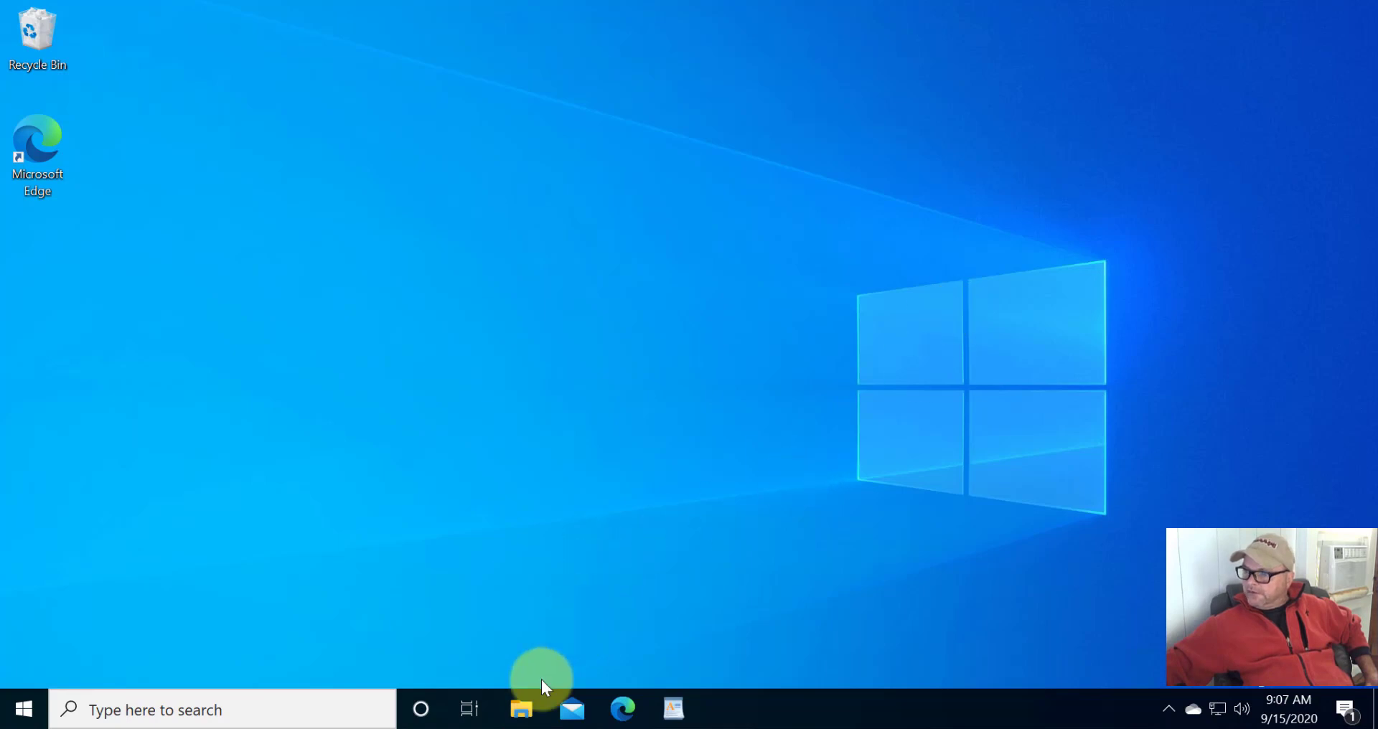
Reopen File Explorer, collapse and re-expand This PC in the folder tree, and open the Documents folder
click(526, 709)
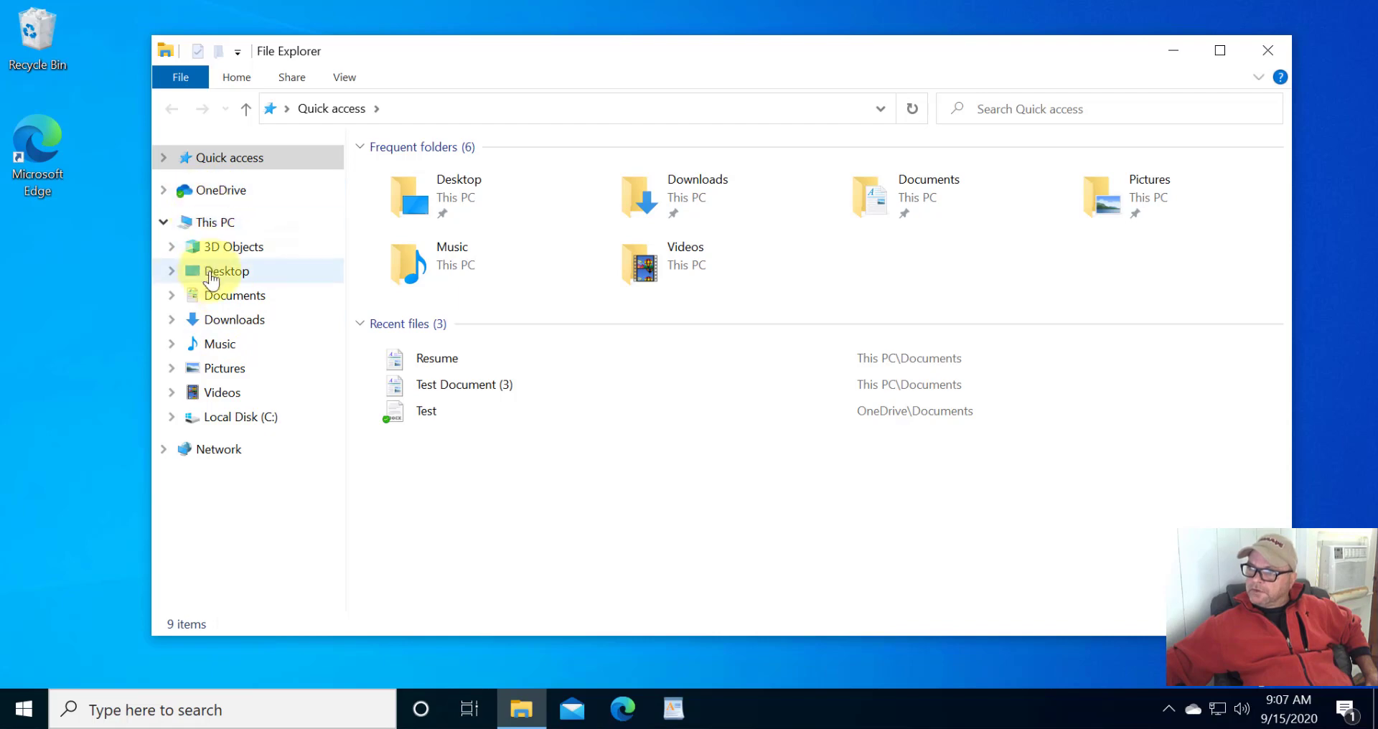
click(164, 222)
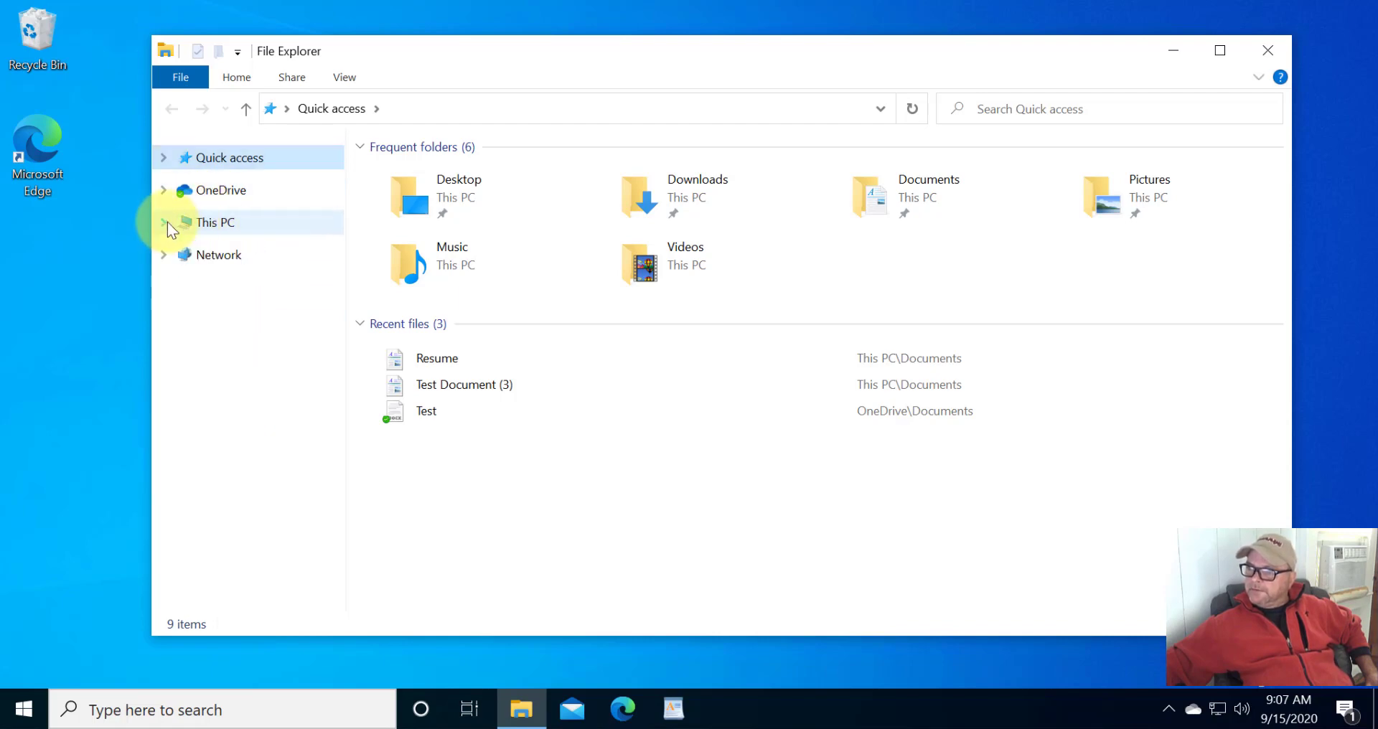
click(165, 221)
click(237, 295)
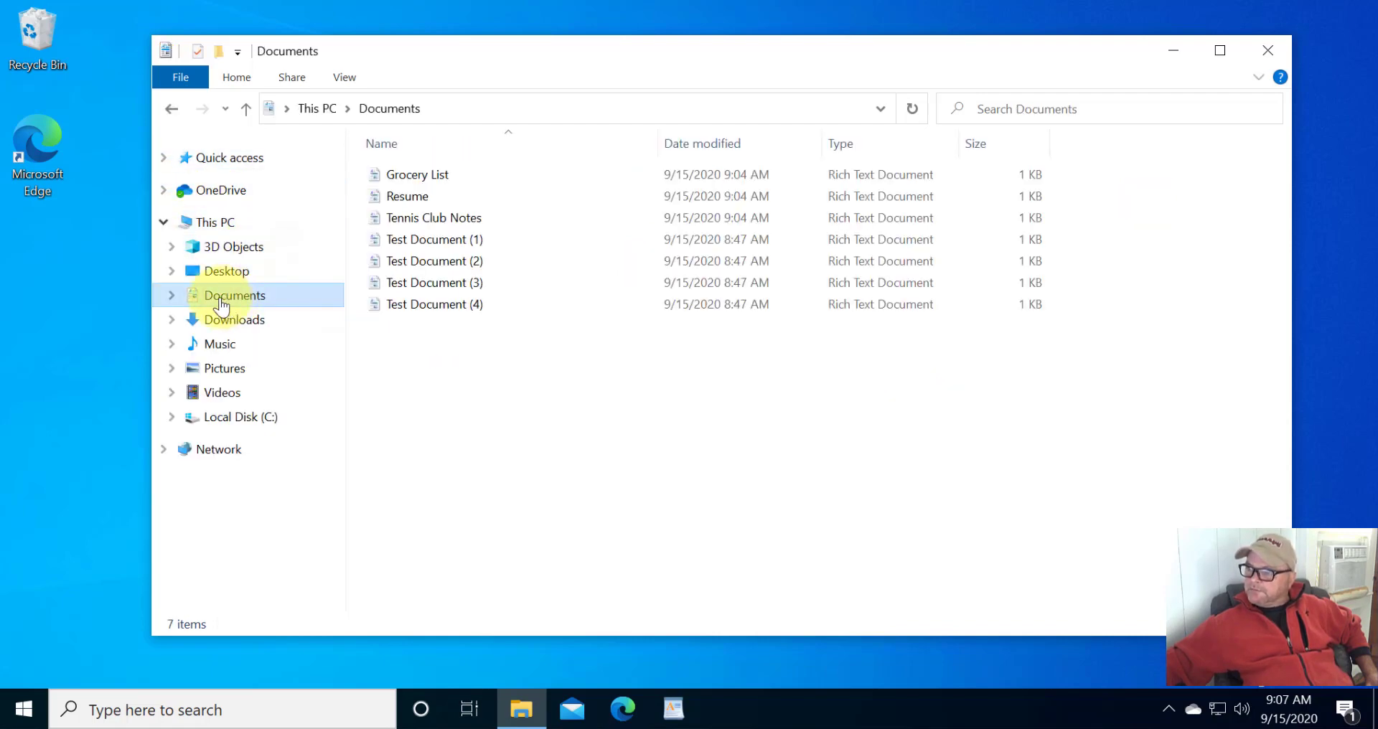
drag(504, 398, 531, 441)
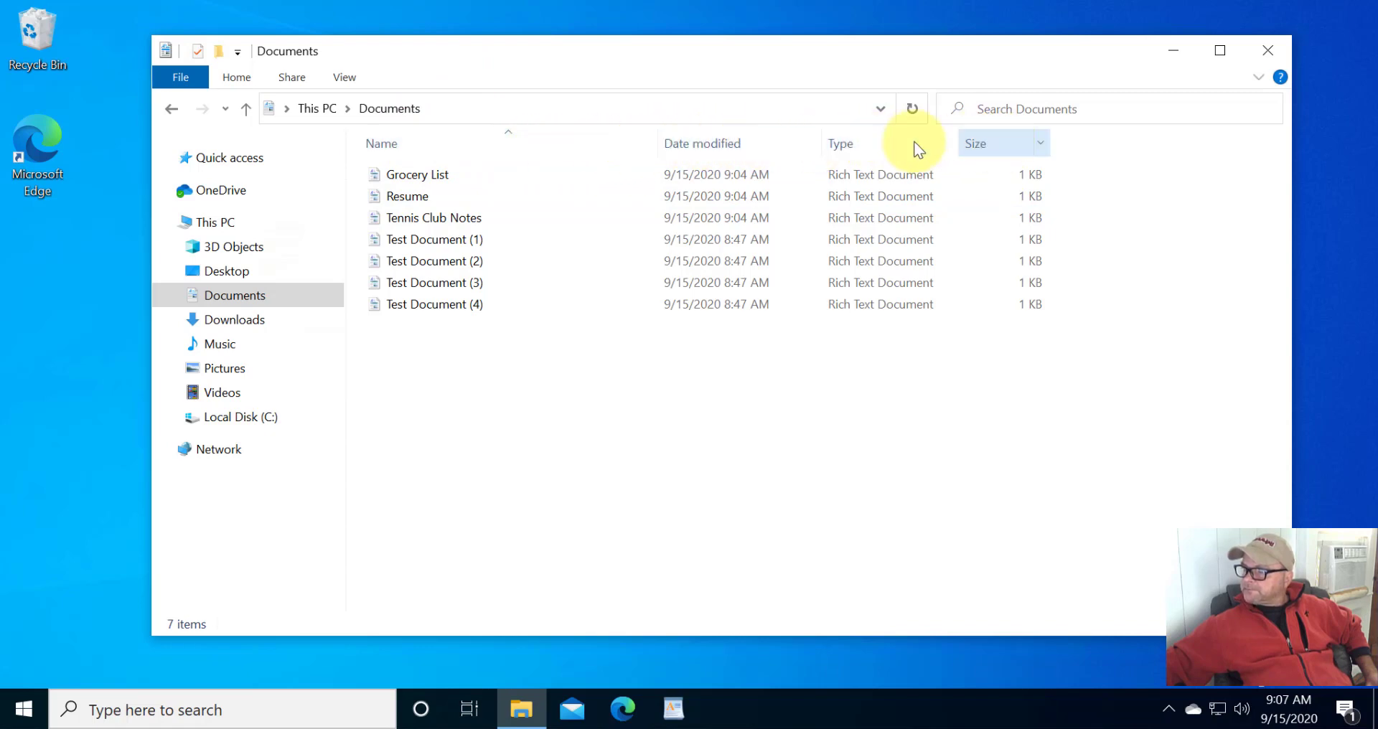
Alternate the Documents file list between descending and ascending name order several times, ending on ascending
click(417, 146)
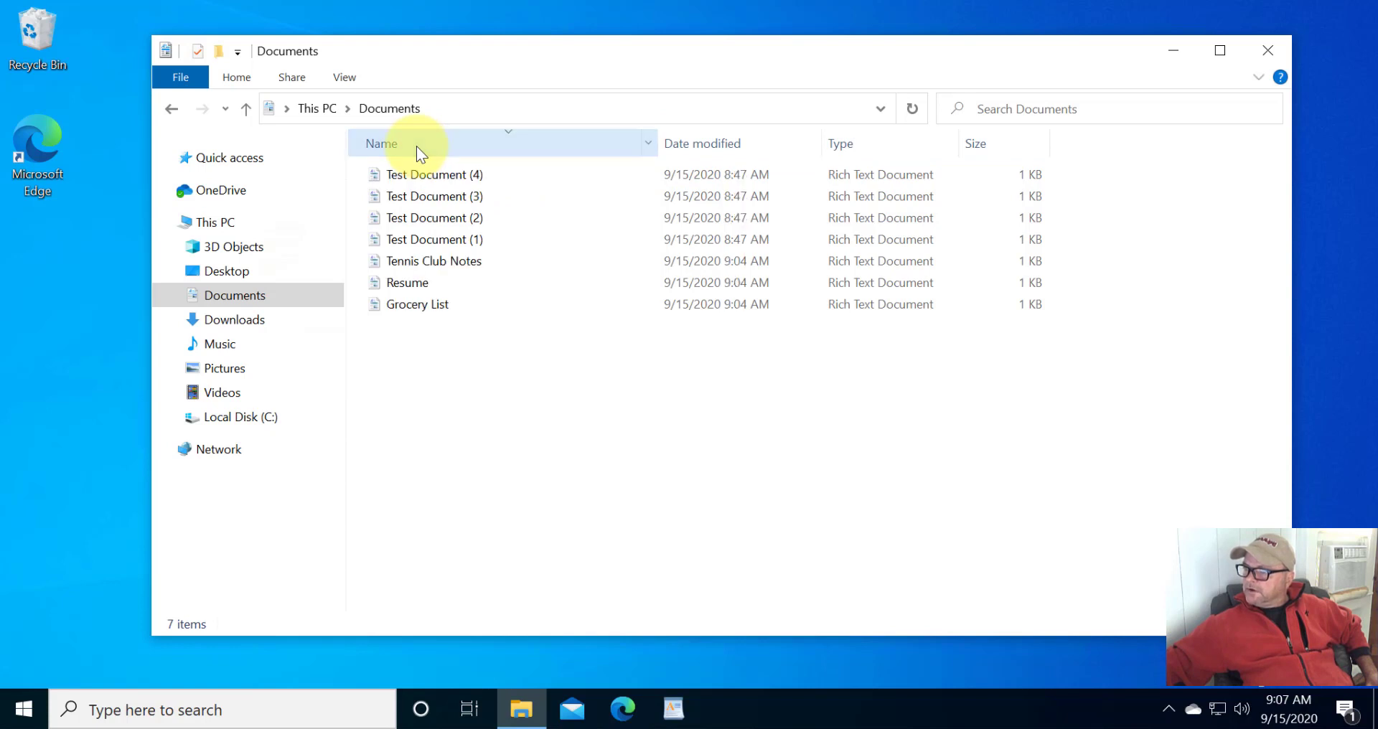
click(417, 146)
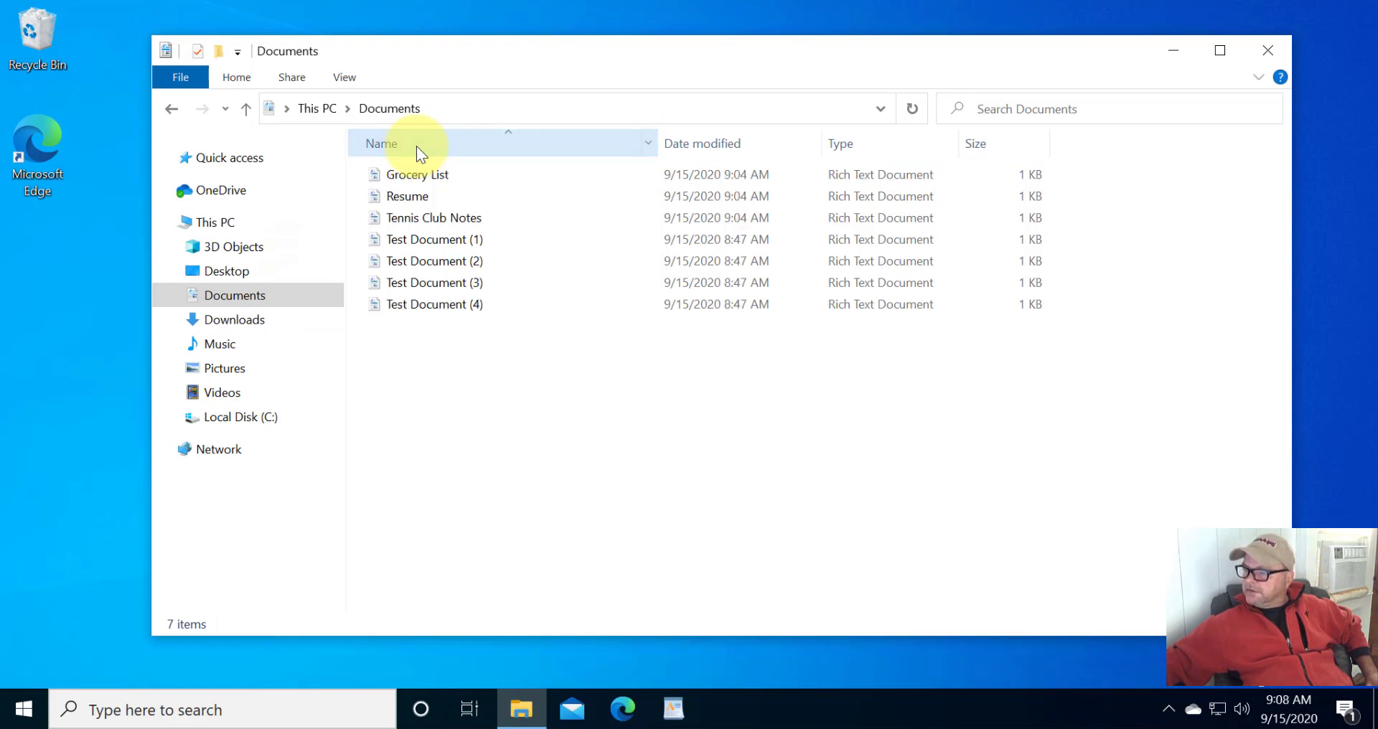
click(417, 146)
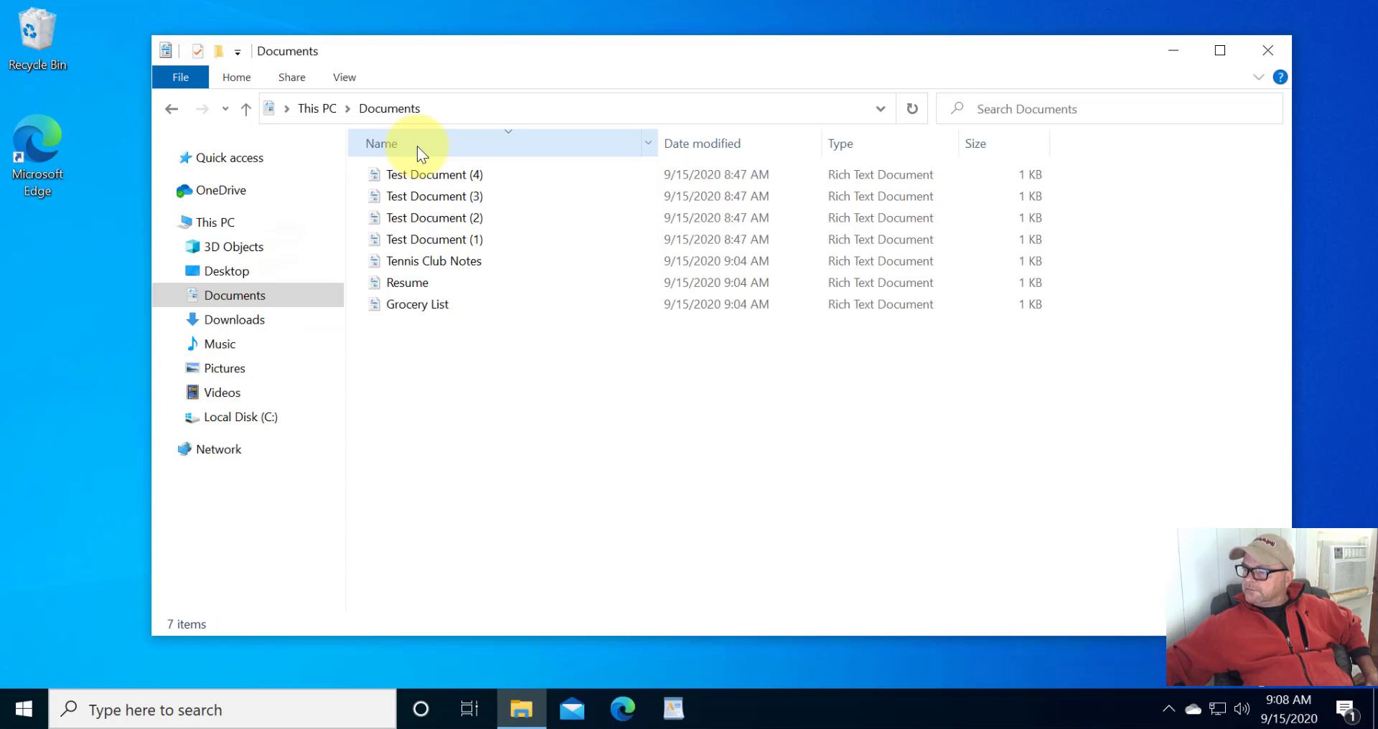
click(417, 146)
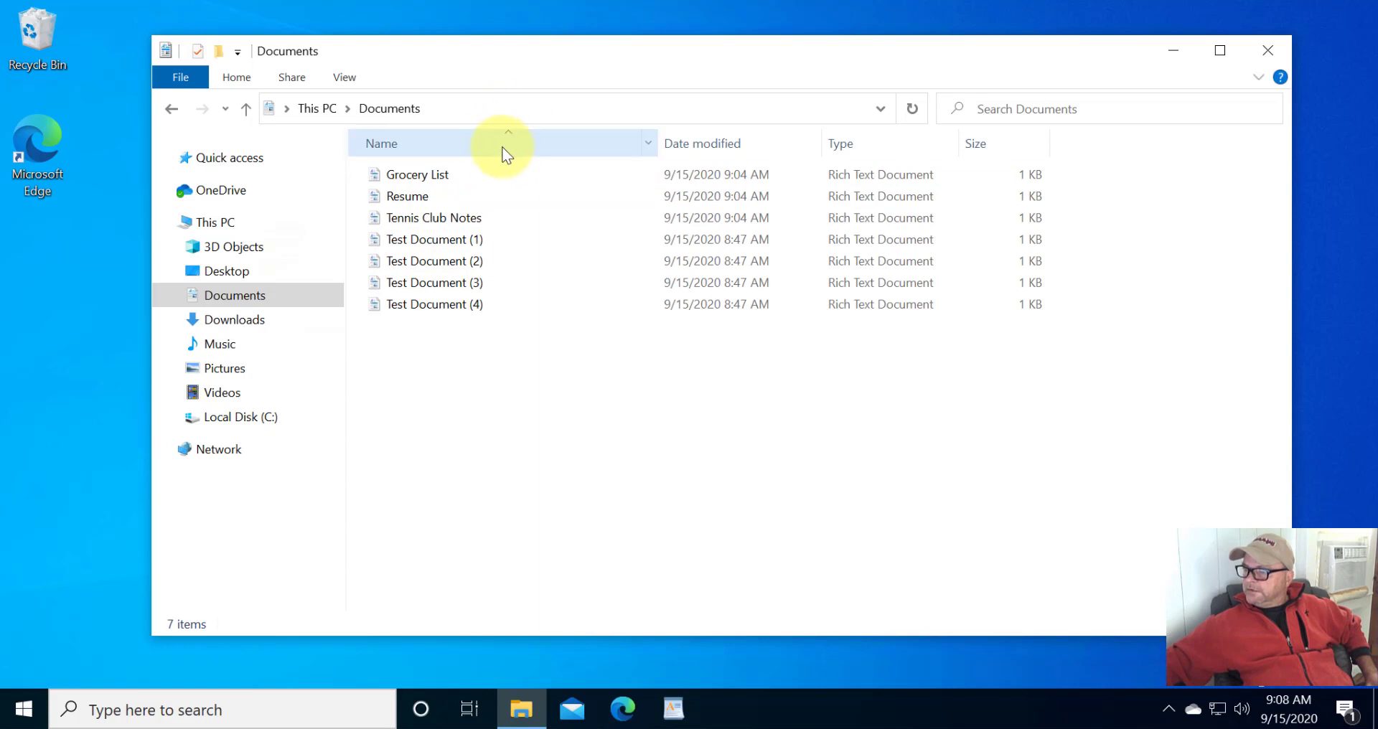
click(477, 142)
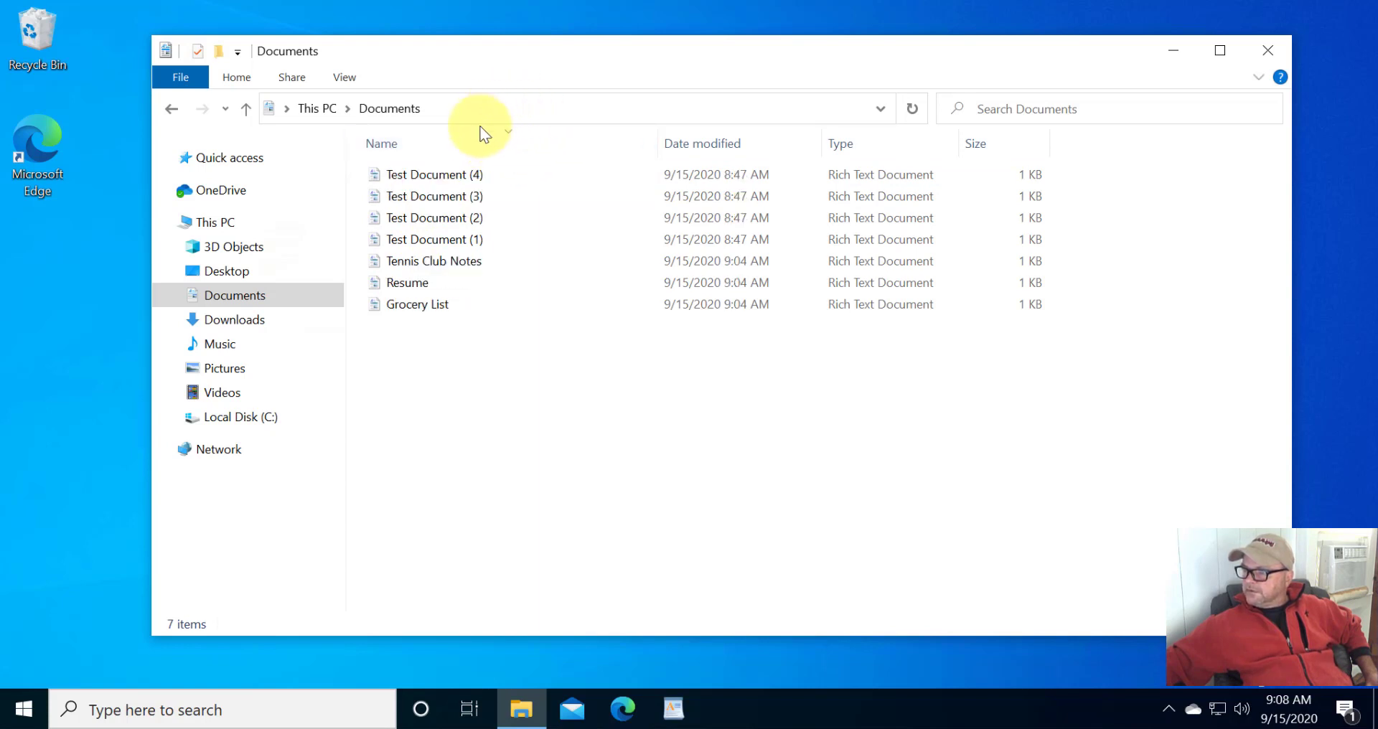
click(462, 141)
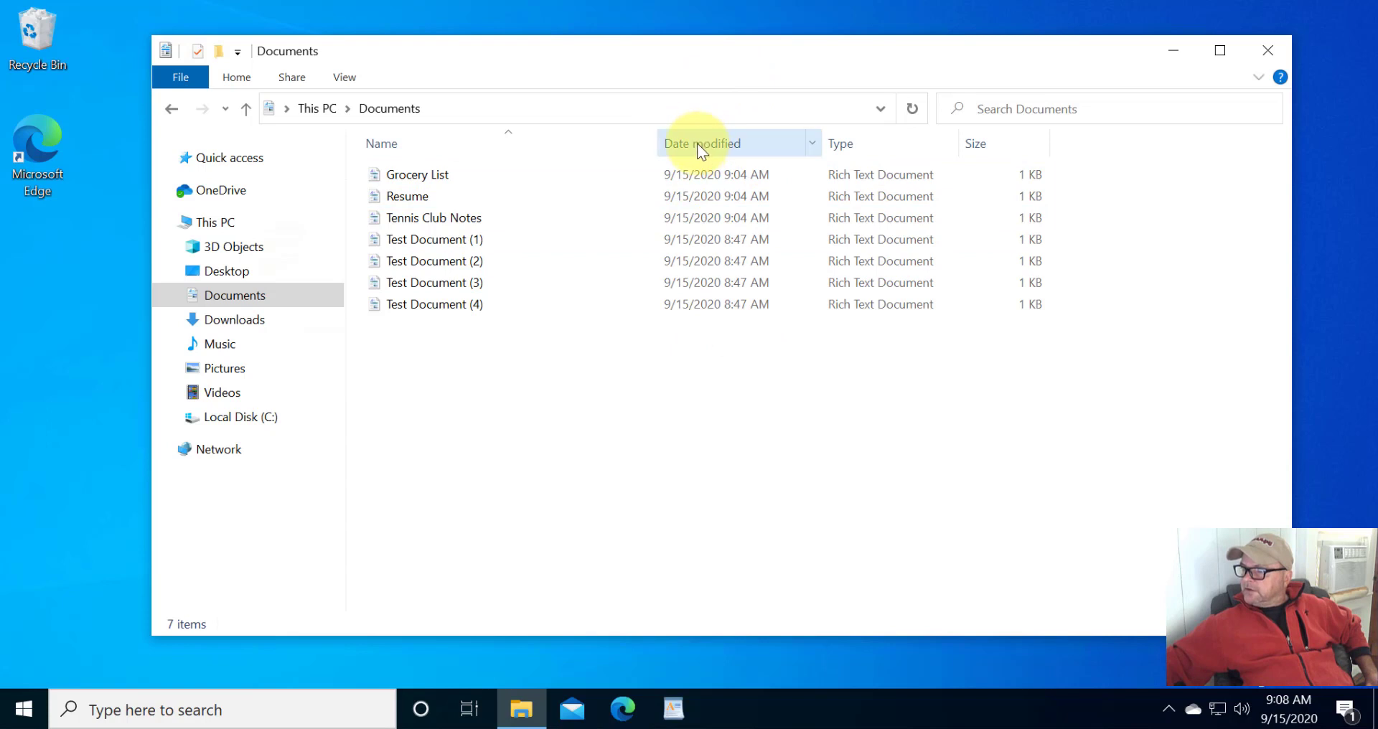
Sort the files in the Documents folder by date modified, newest first
click(719, 146)
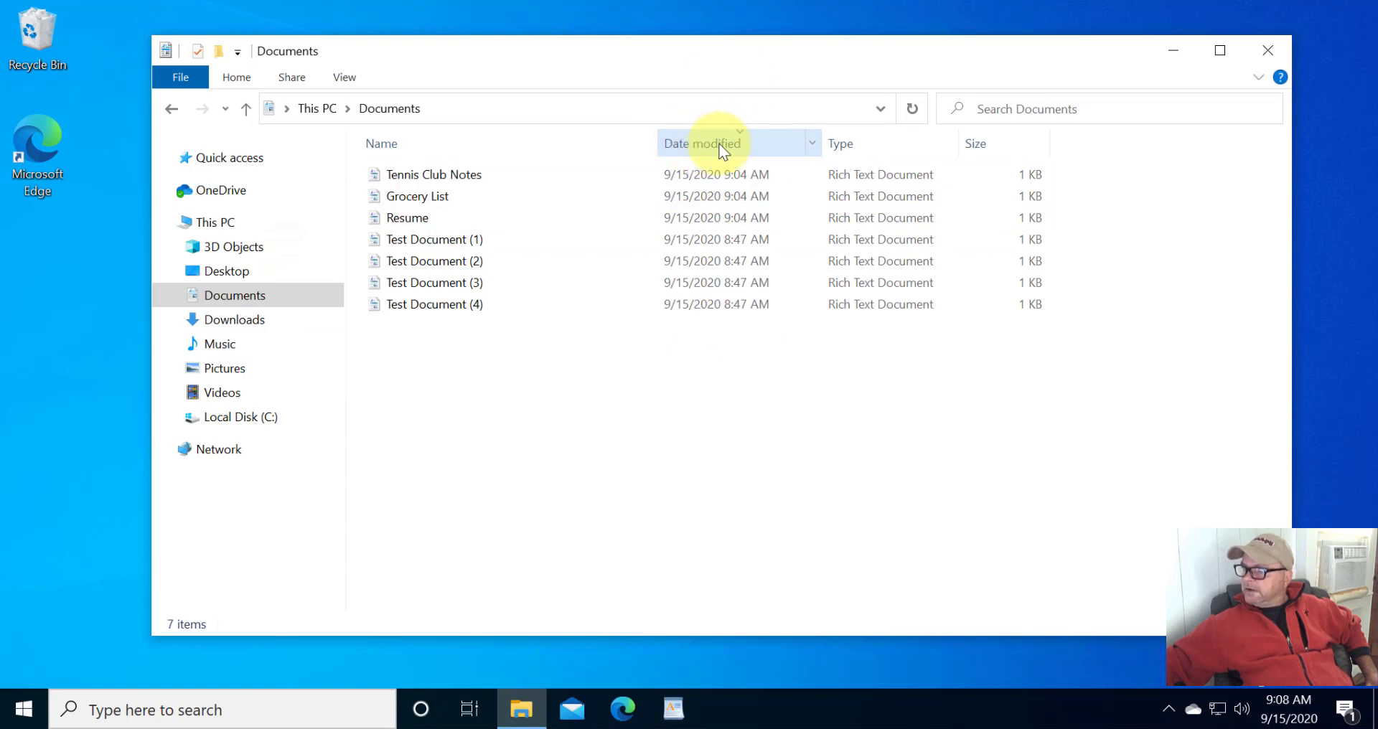
Sort the Documents files by date modified, oldest first, and switch to sorting them by name in ascending order
click(719, 146)
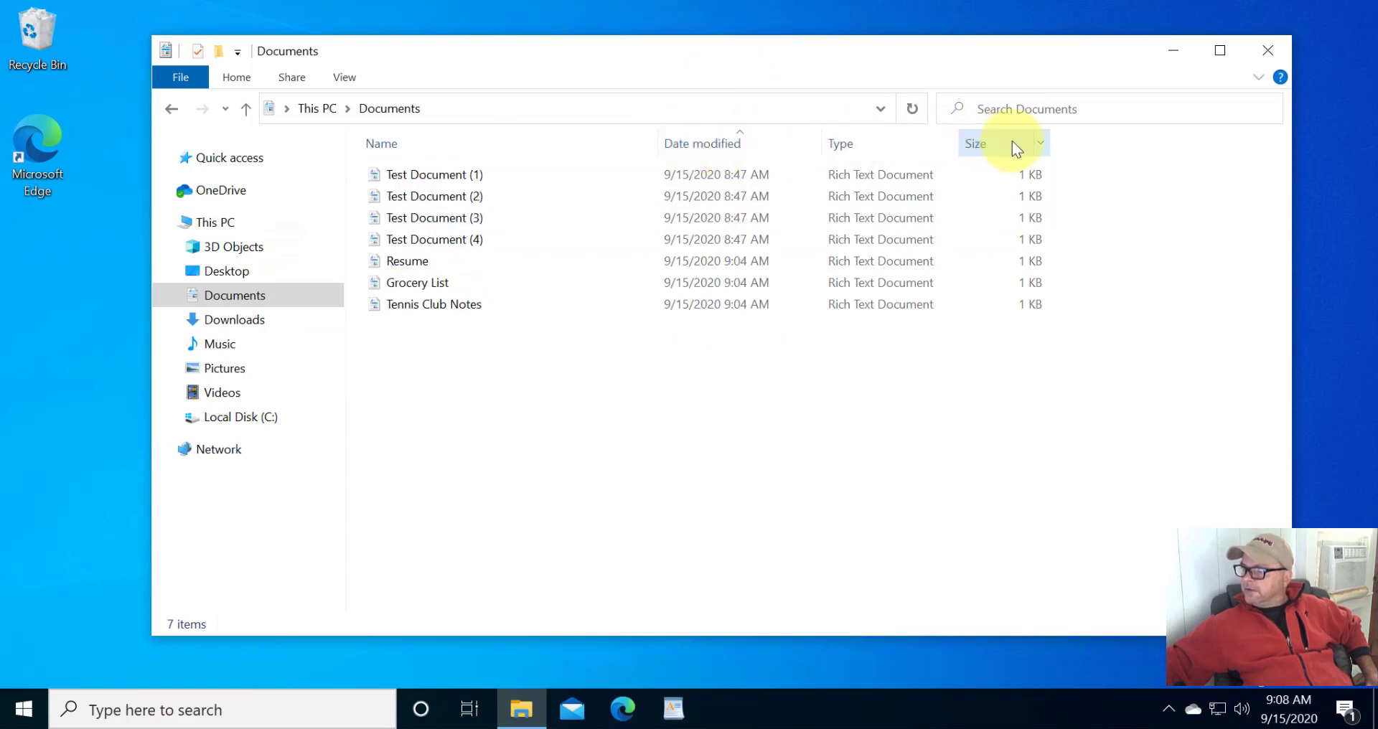
click(423, 145)
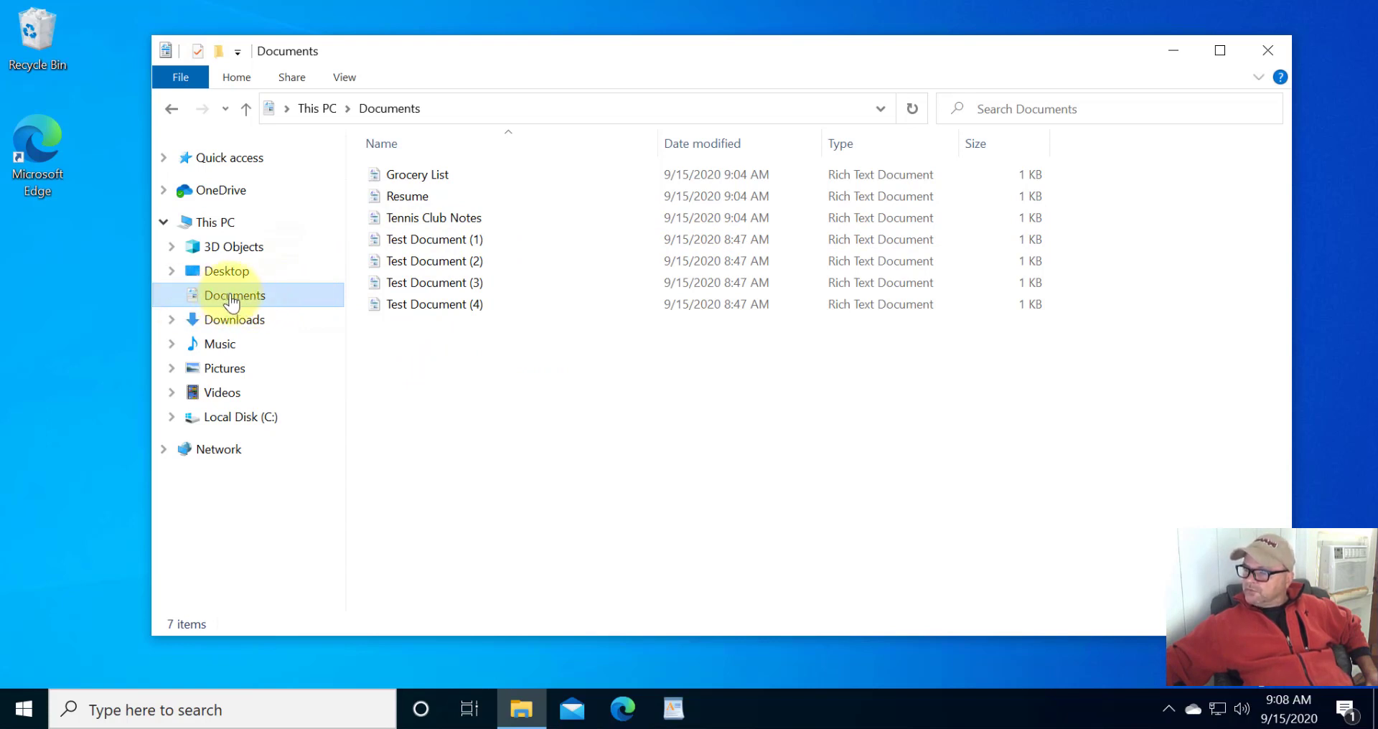
click(495, 367)
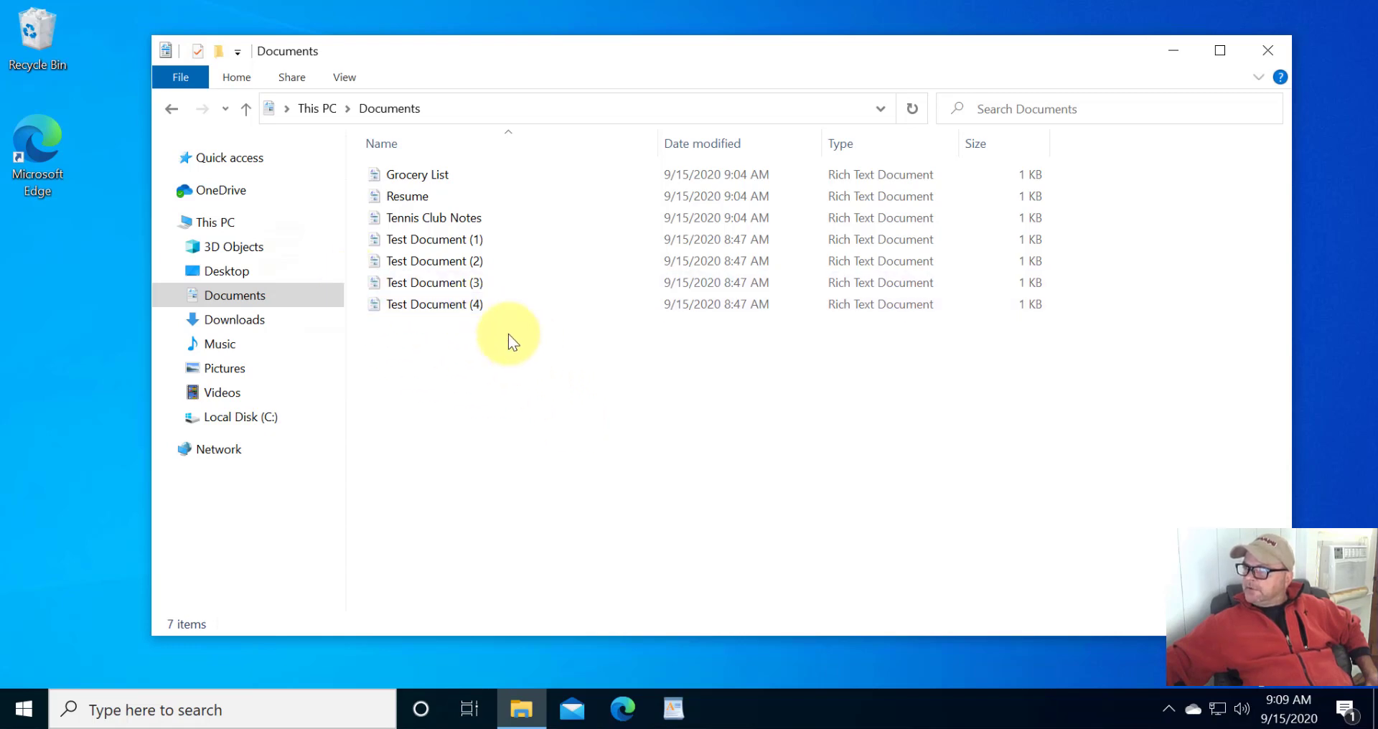
Examine the options for creating new items in Documents, both in the file area and on its folder tree entry
right_click(495, 405)
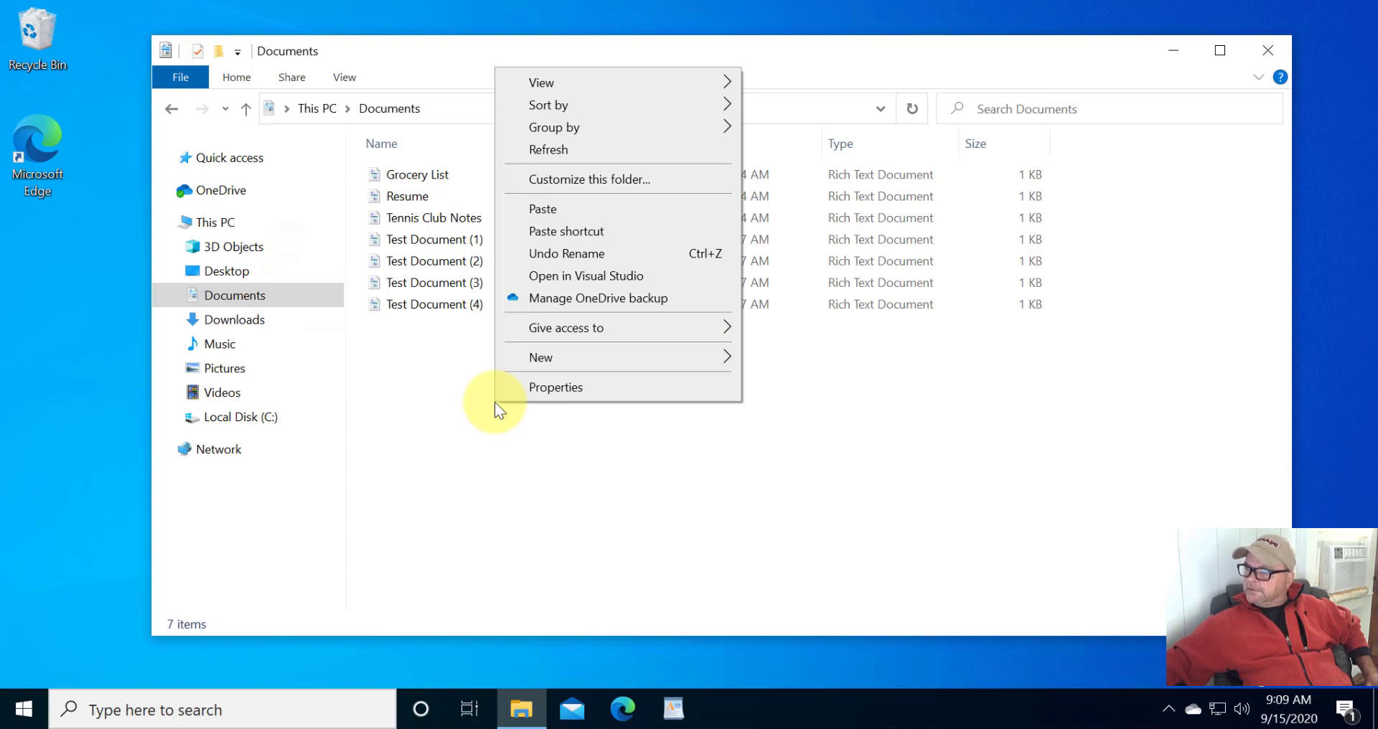
click(467, 406)
right_click(471, 391)
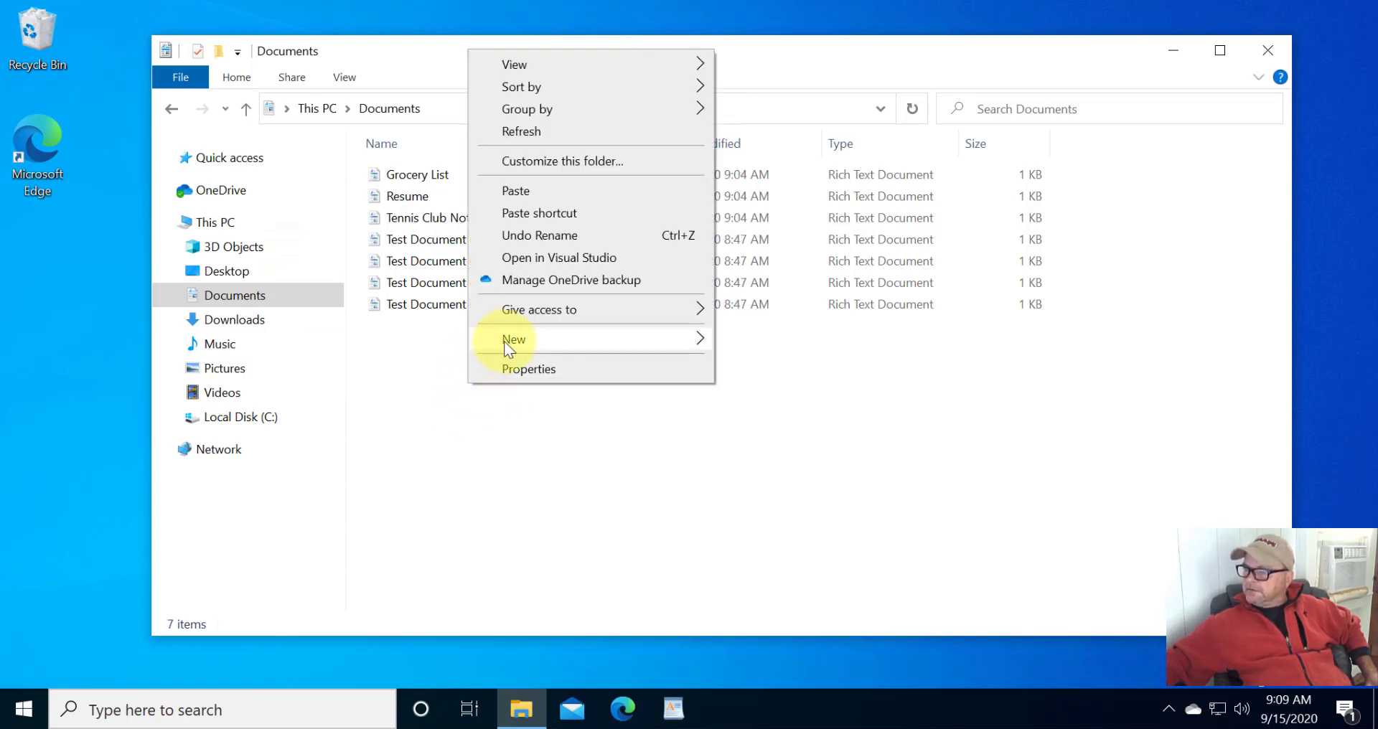
mouse_move(509, 341)
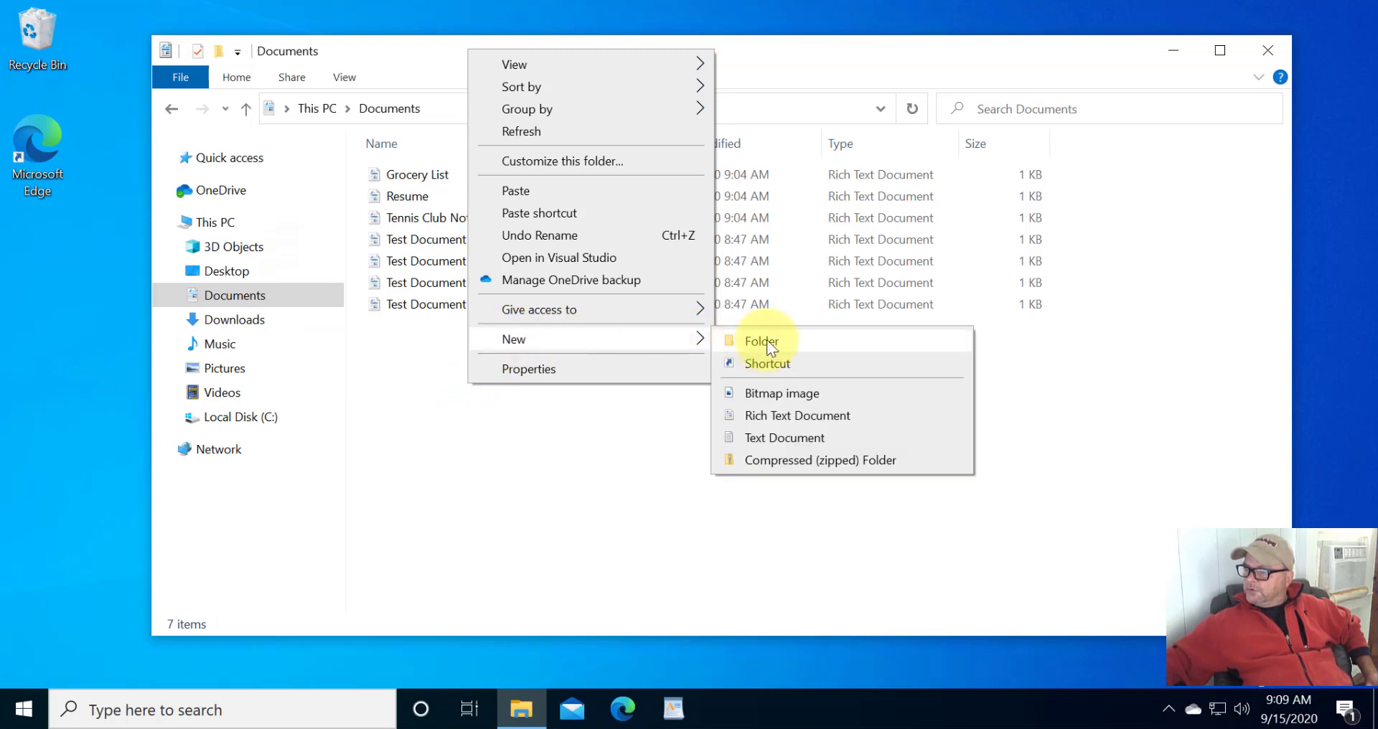
click(472, 447)
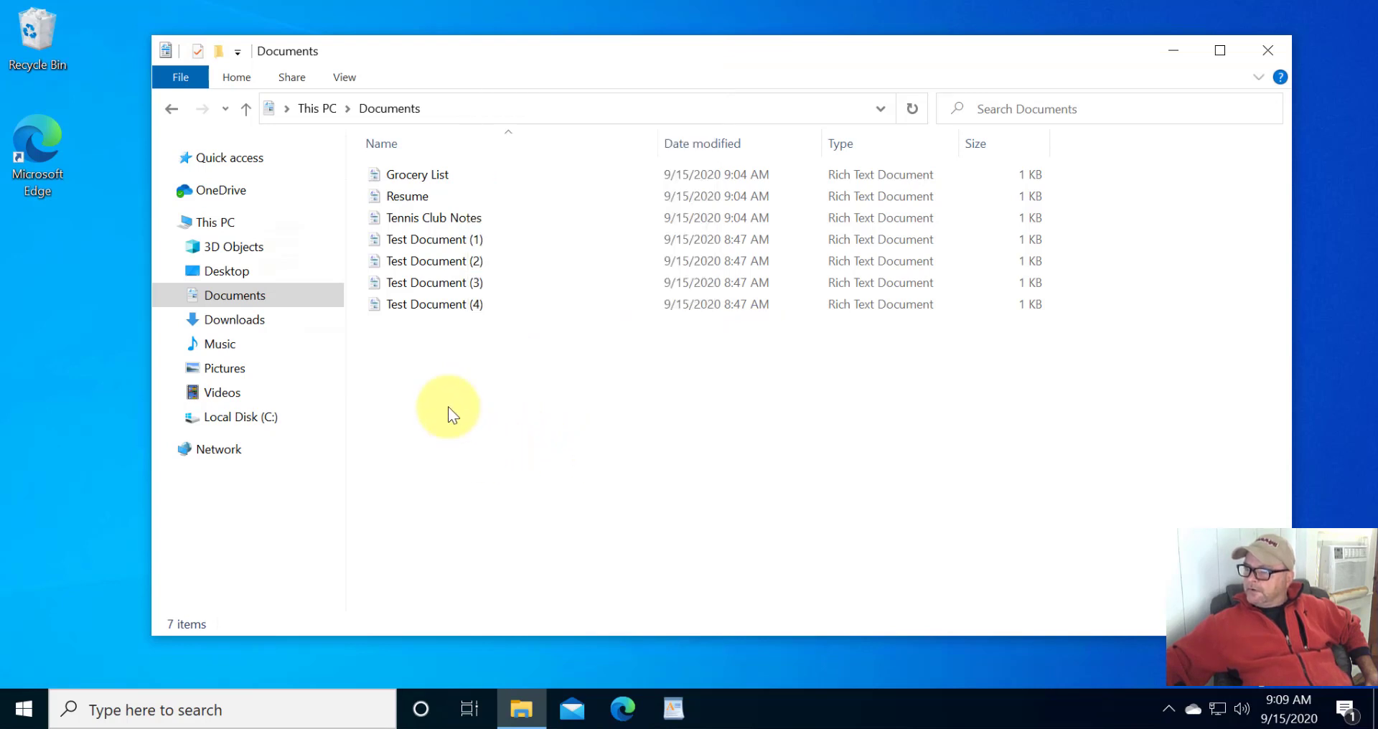
right_click(239, 307)
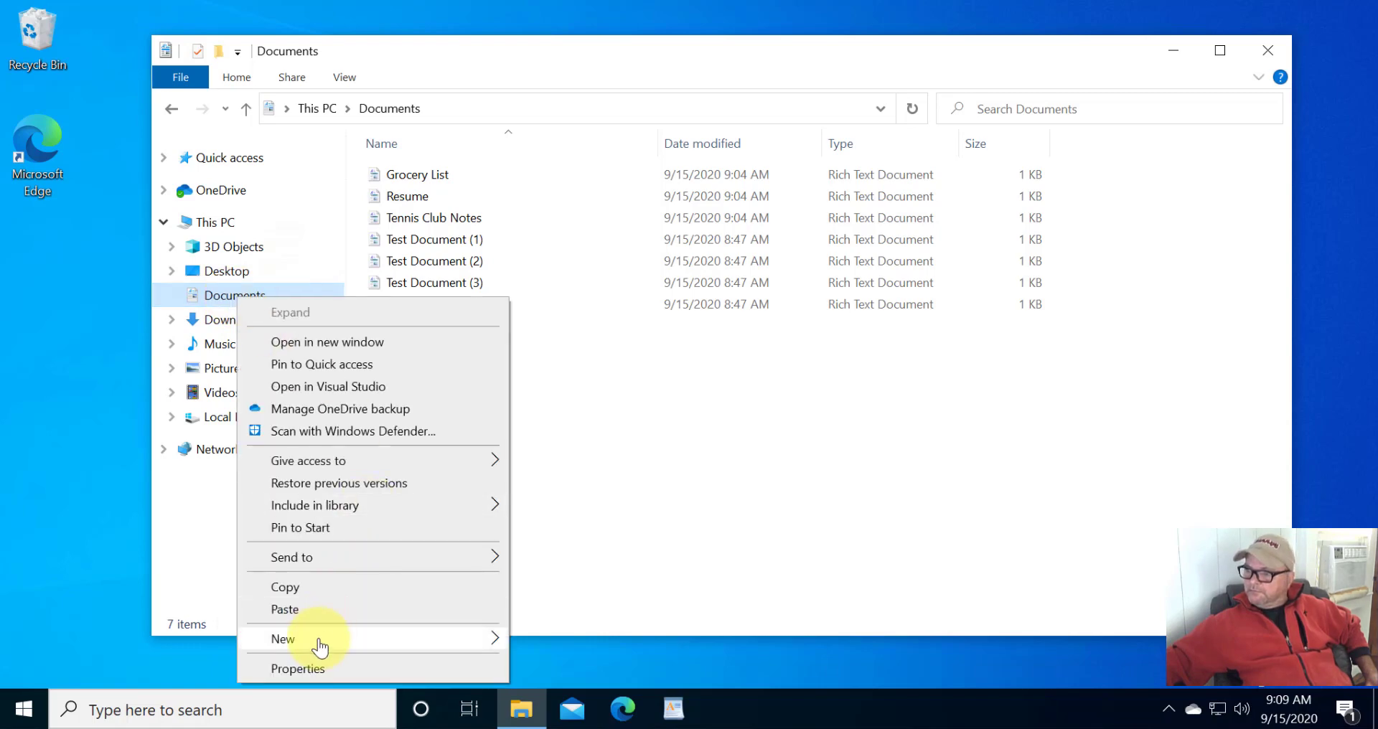
mouse_move(320, 643)
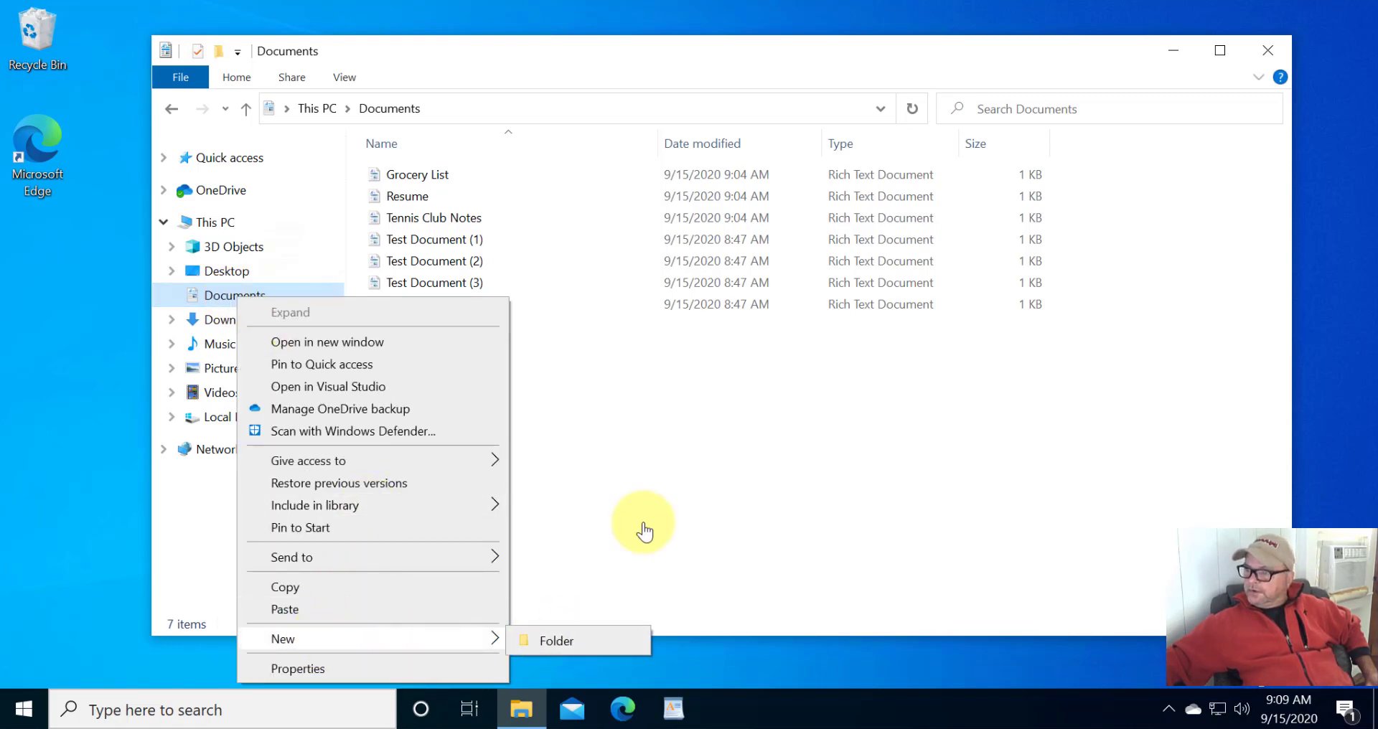
click(645, 524)
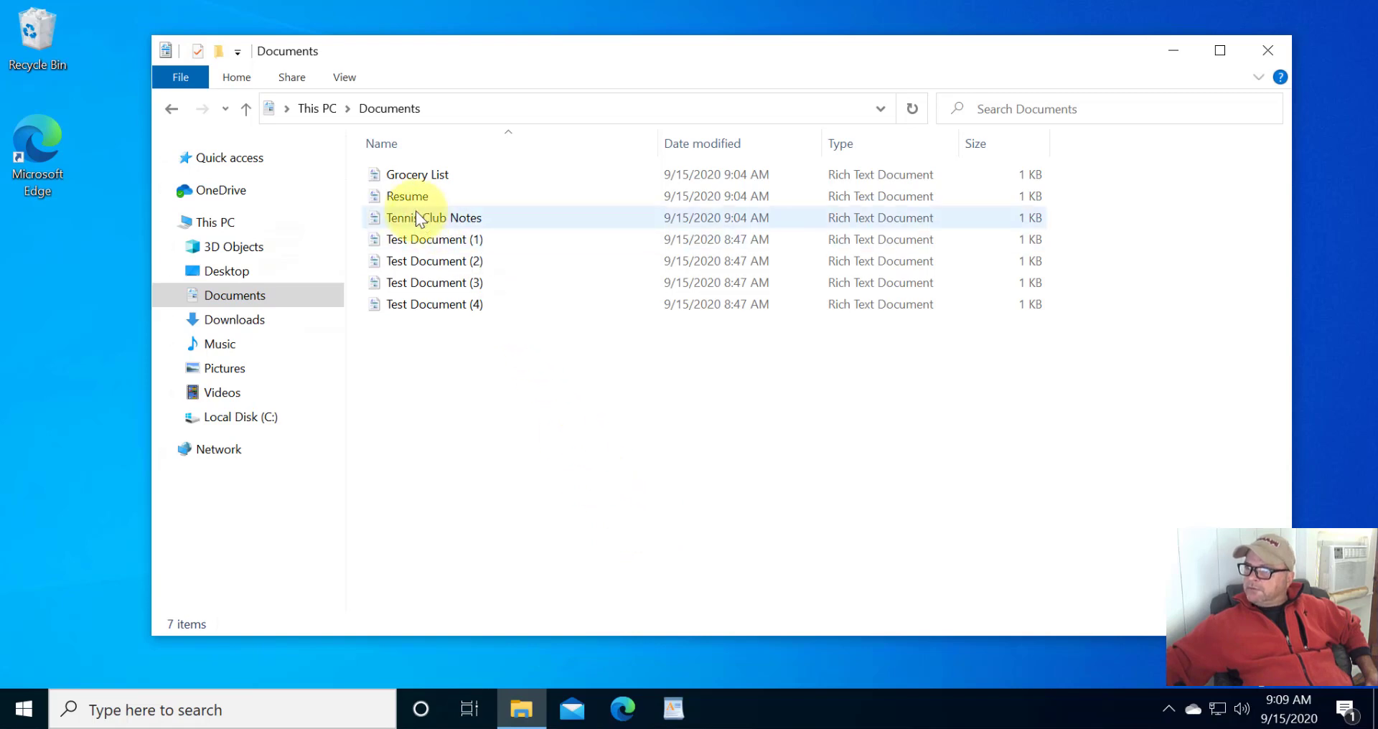
Create a new folder named Test Docs in the Documents folder
click(232, 79)
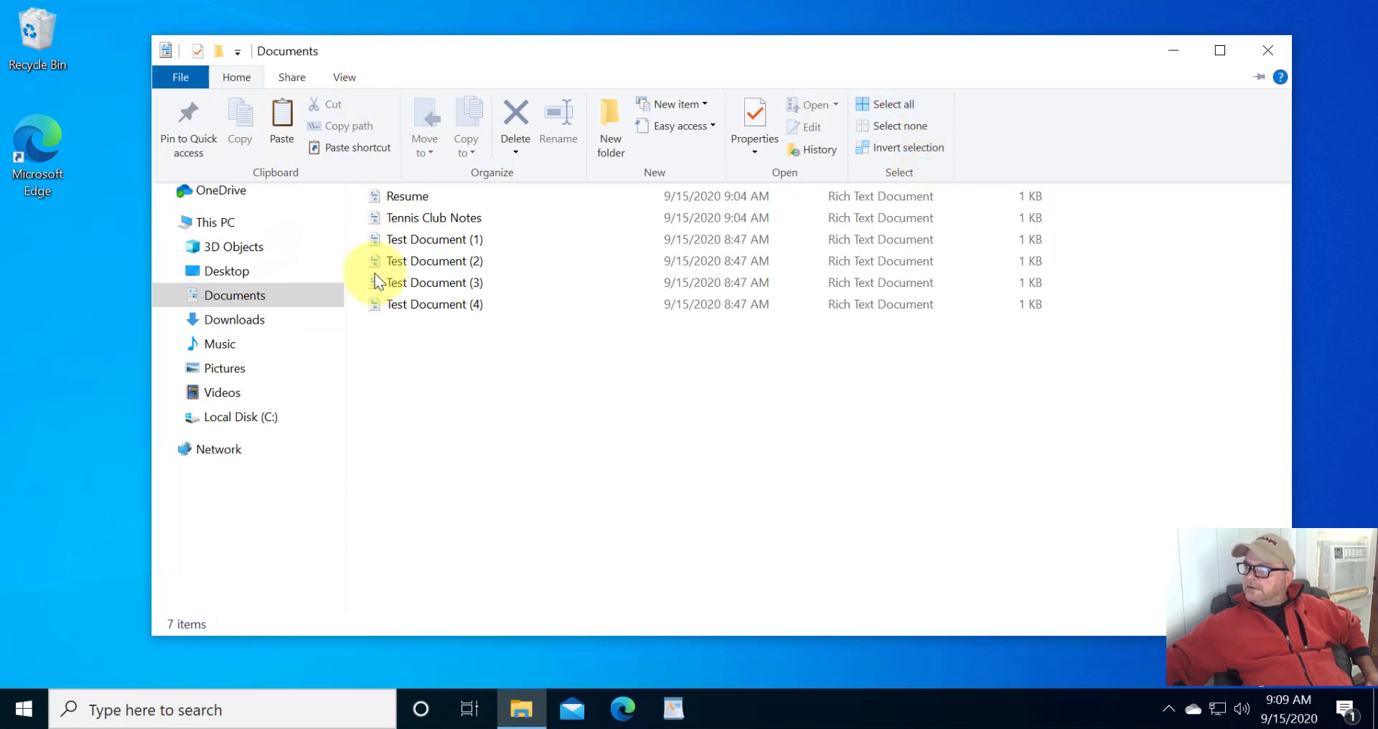
click(608, 121)
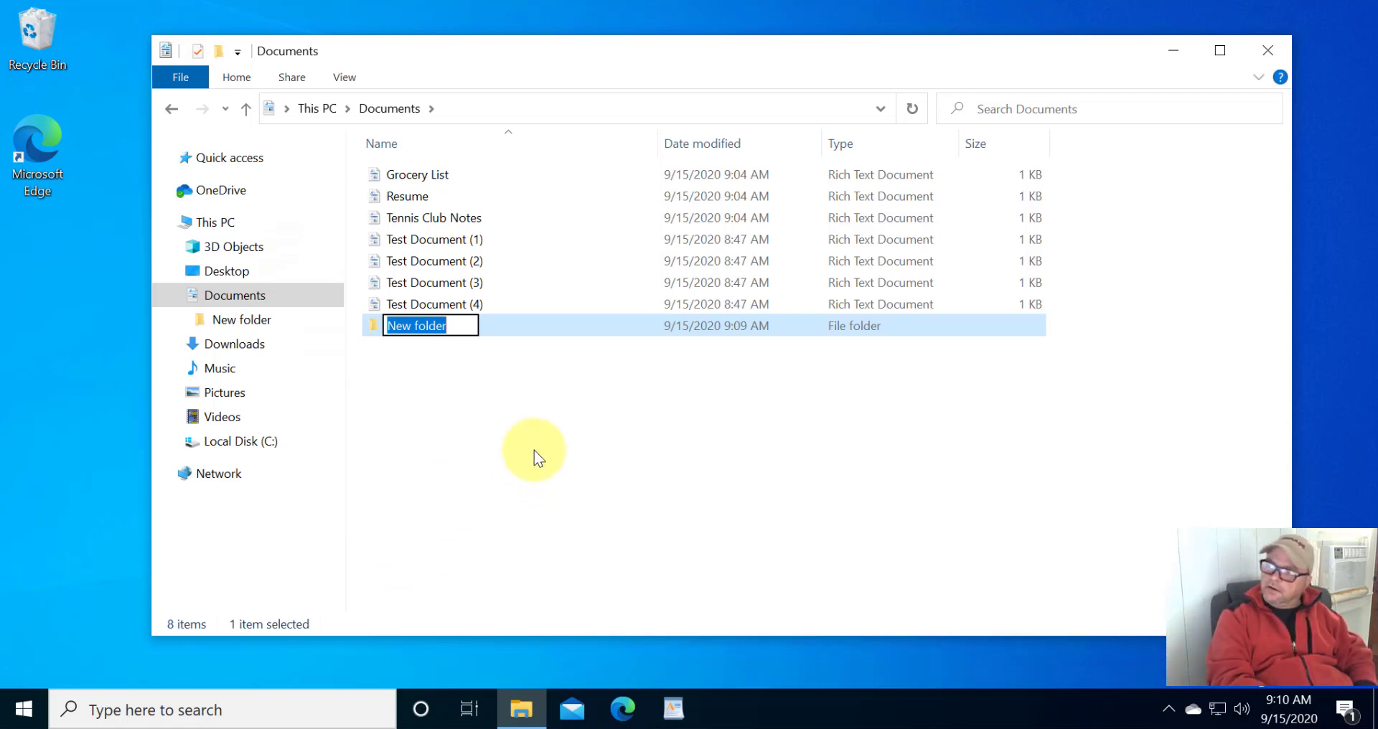
text(Test Docs)
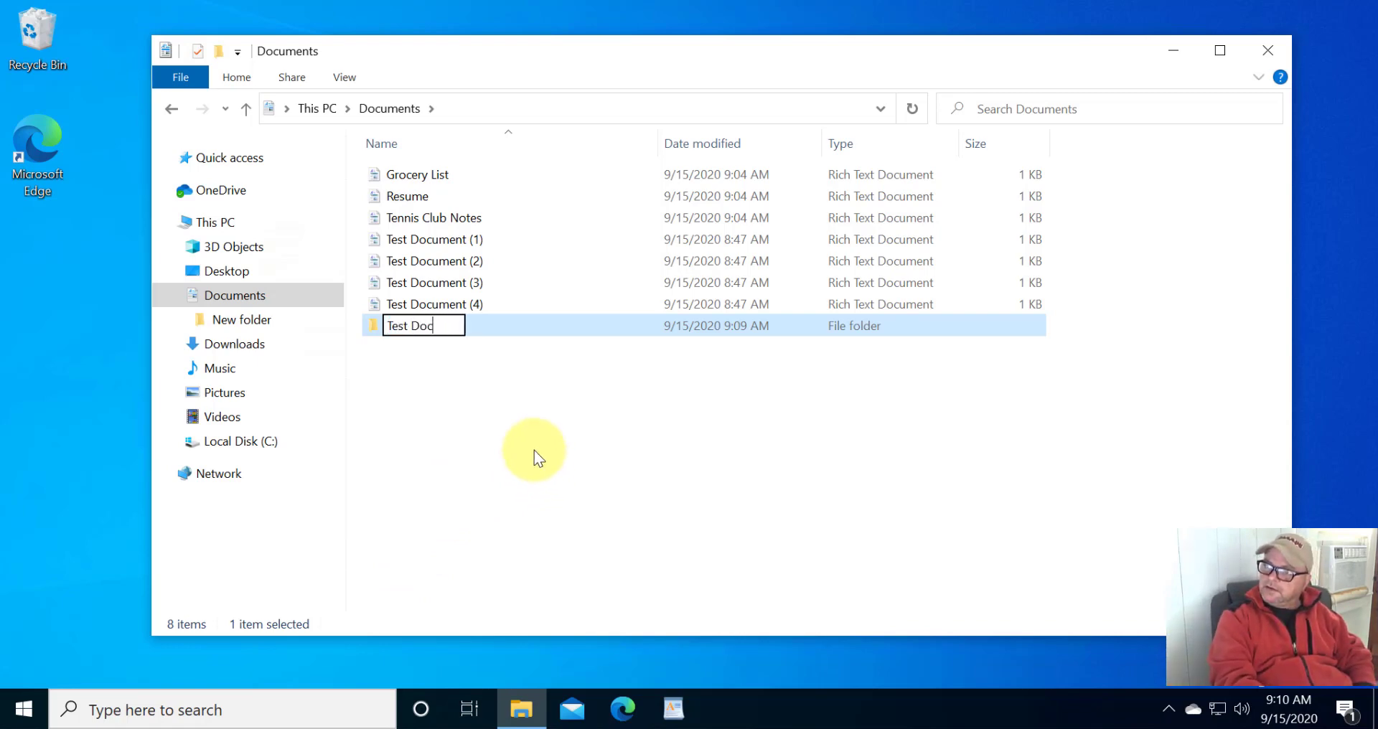
click(532, 409)
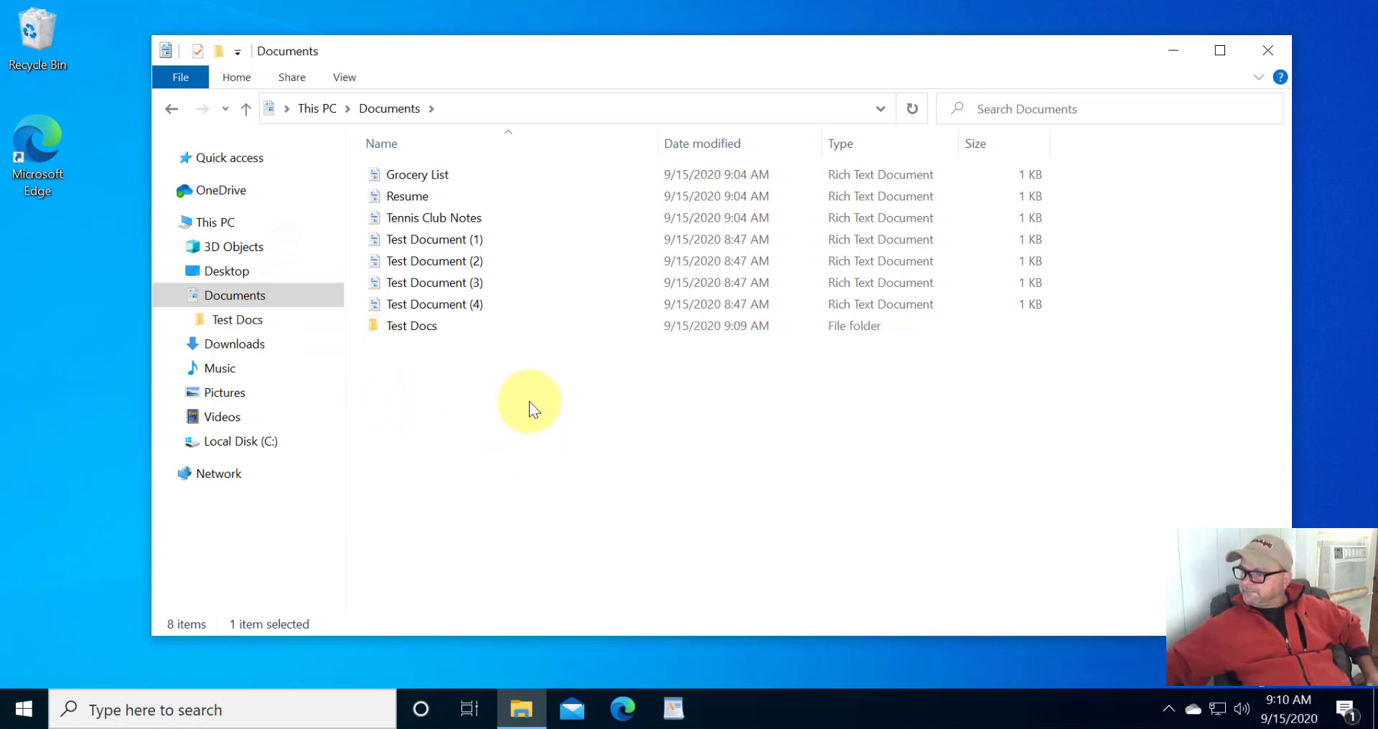
Open the name of the Test Docs folder and that of the Resume file for editing, cancelling each rename
click(420, 329)
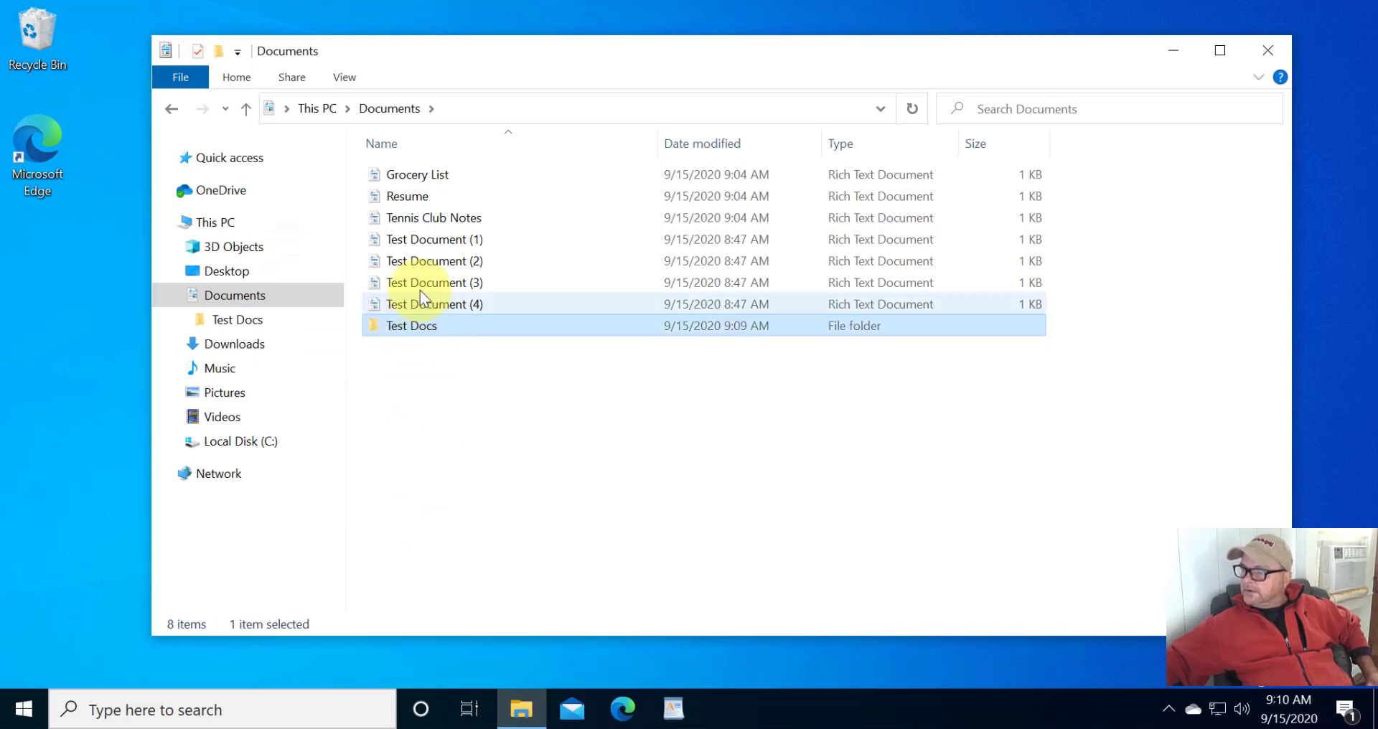
click(428, 329)
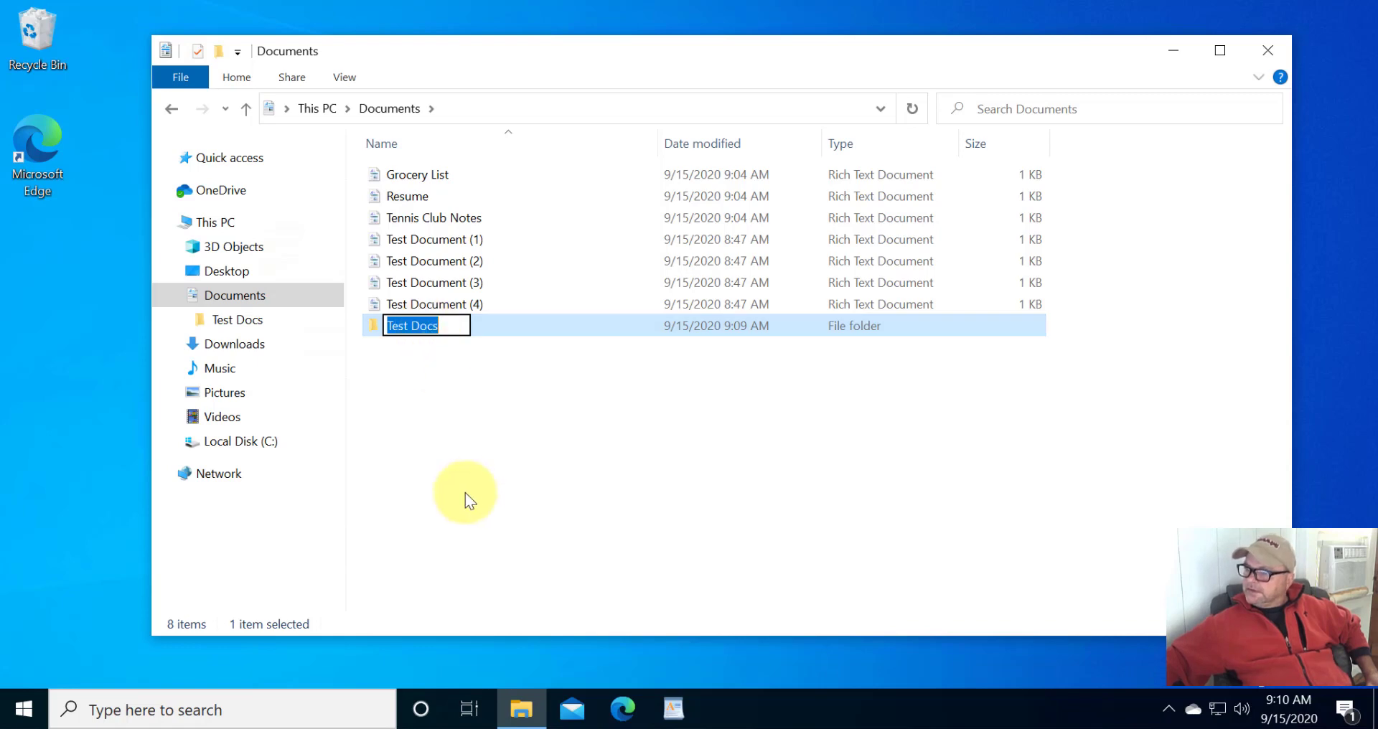
click(437, 393)
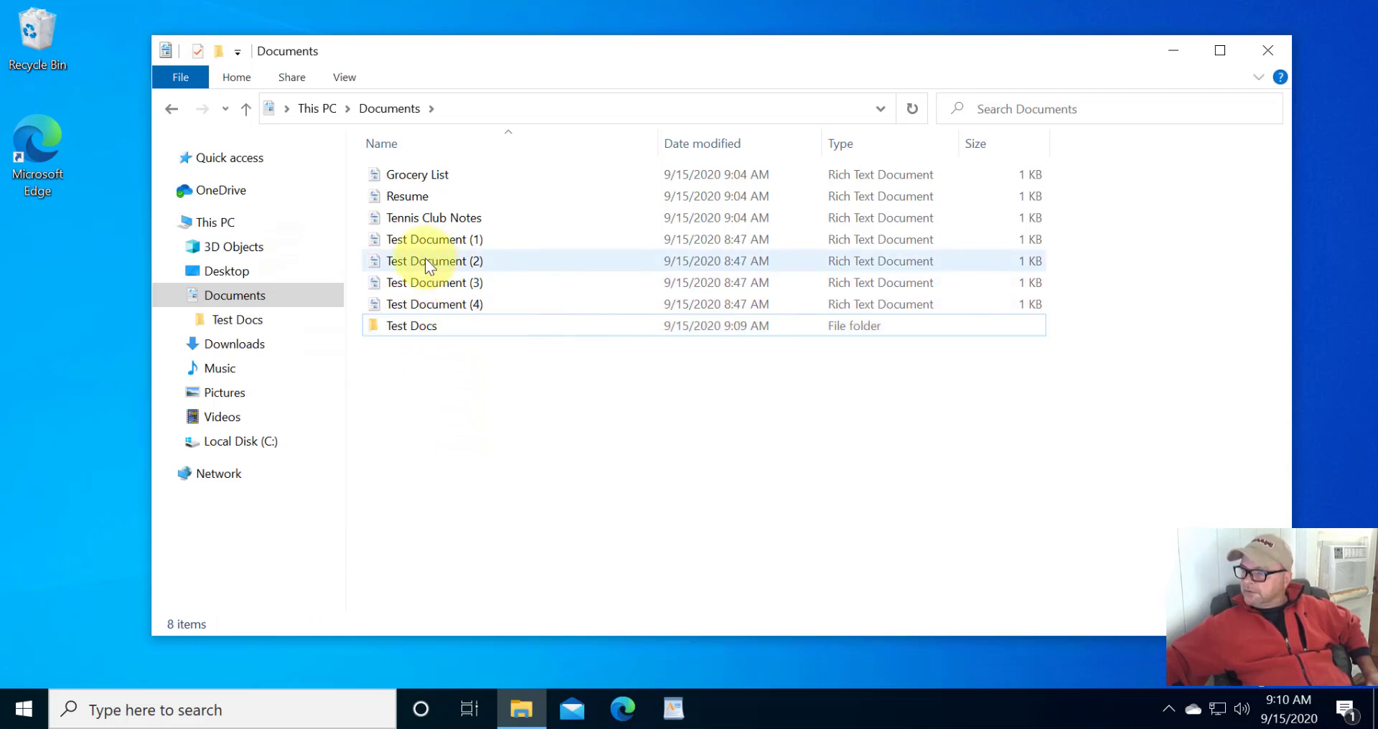
click(410, 196)
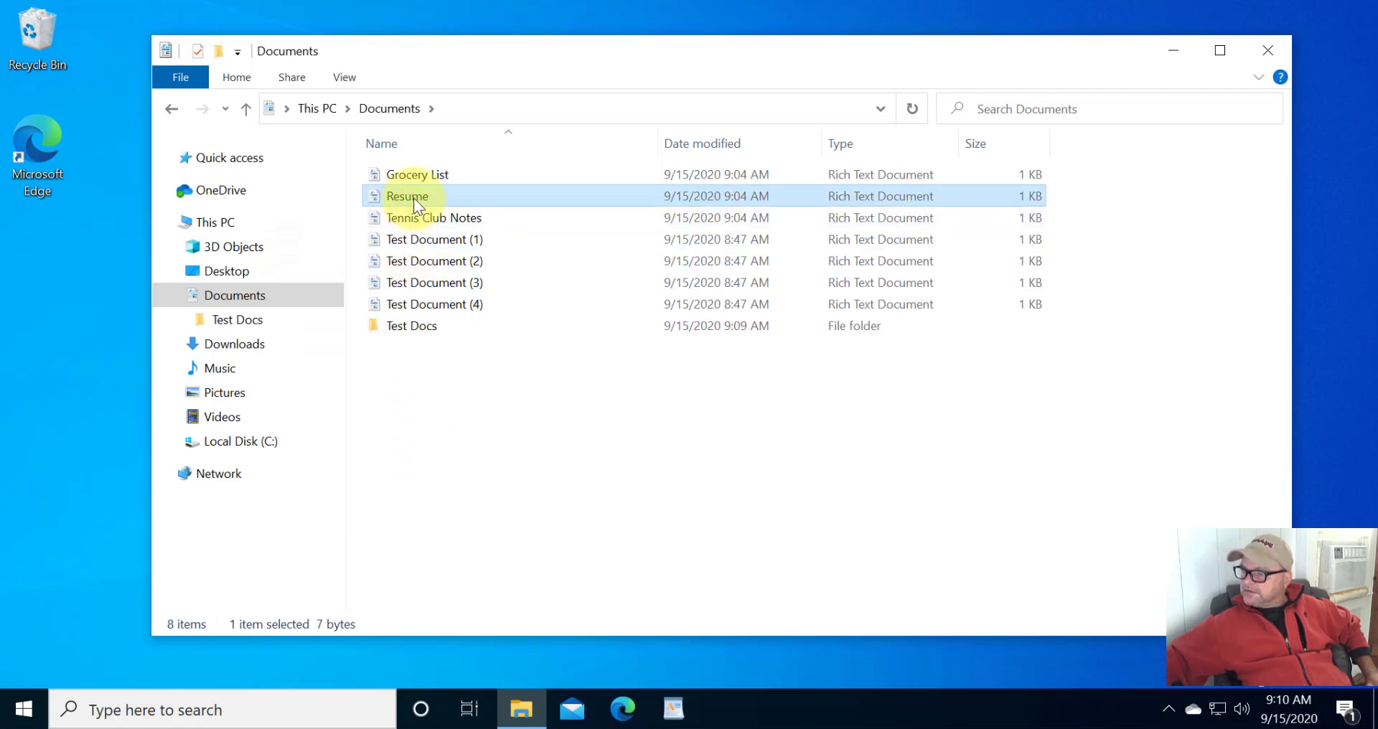
click(414, 198)
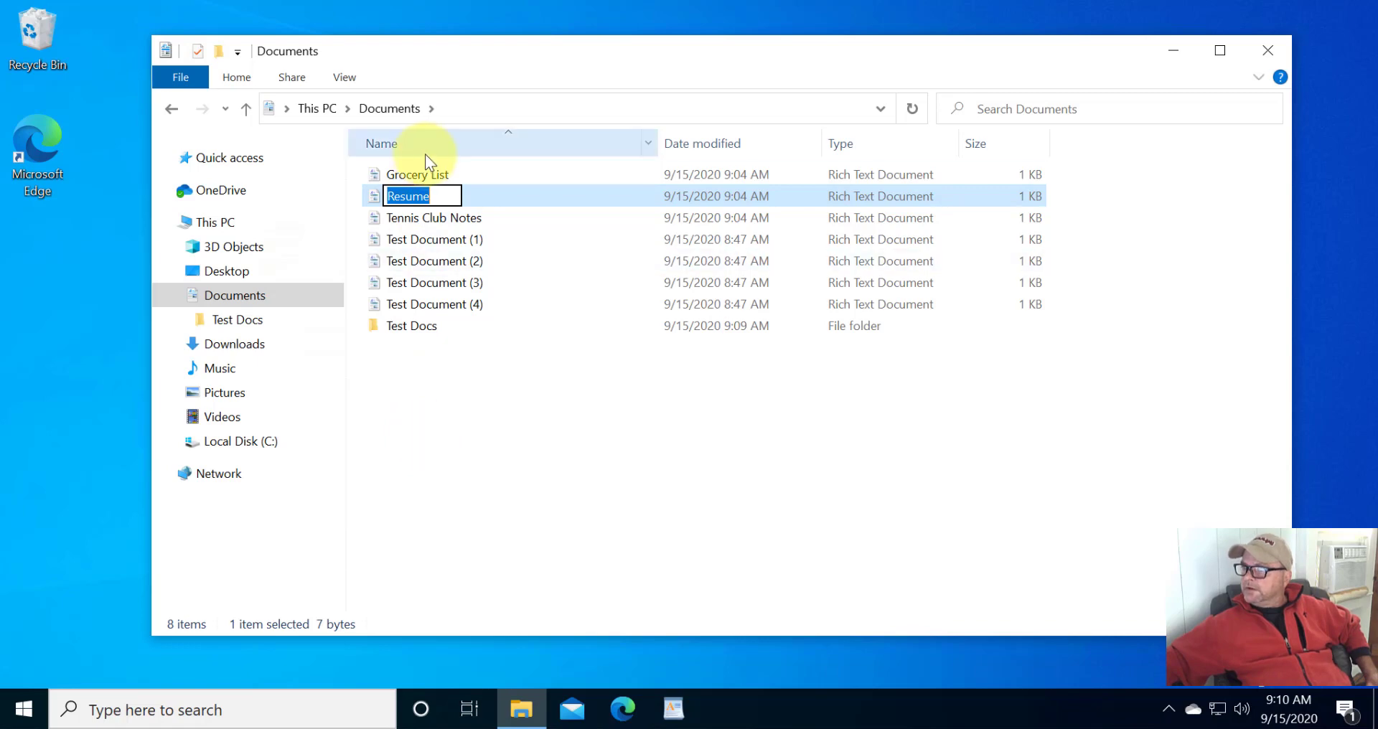
click(429, 413)
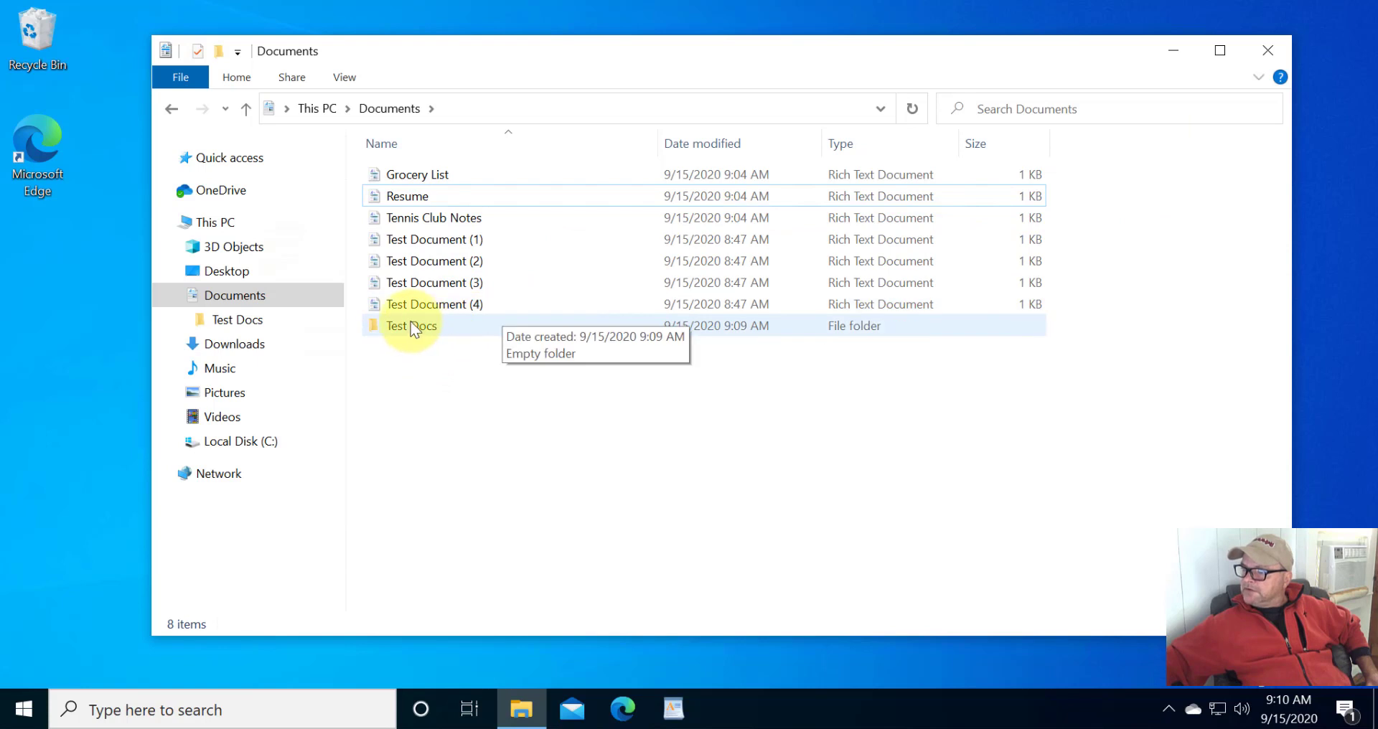
Close and reopen File Explorer, and open the Documents folder again to refresh its listing
click(1260, 51)
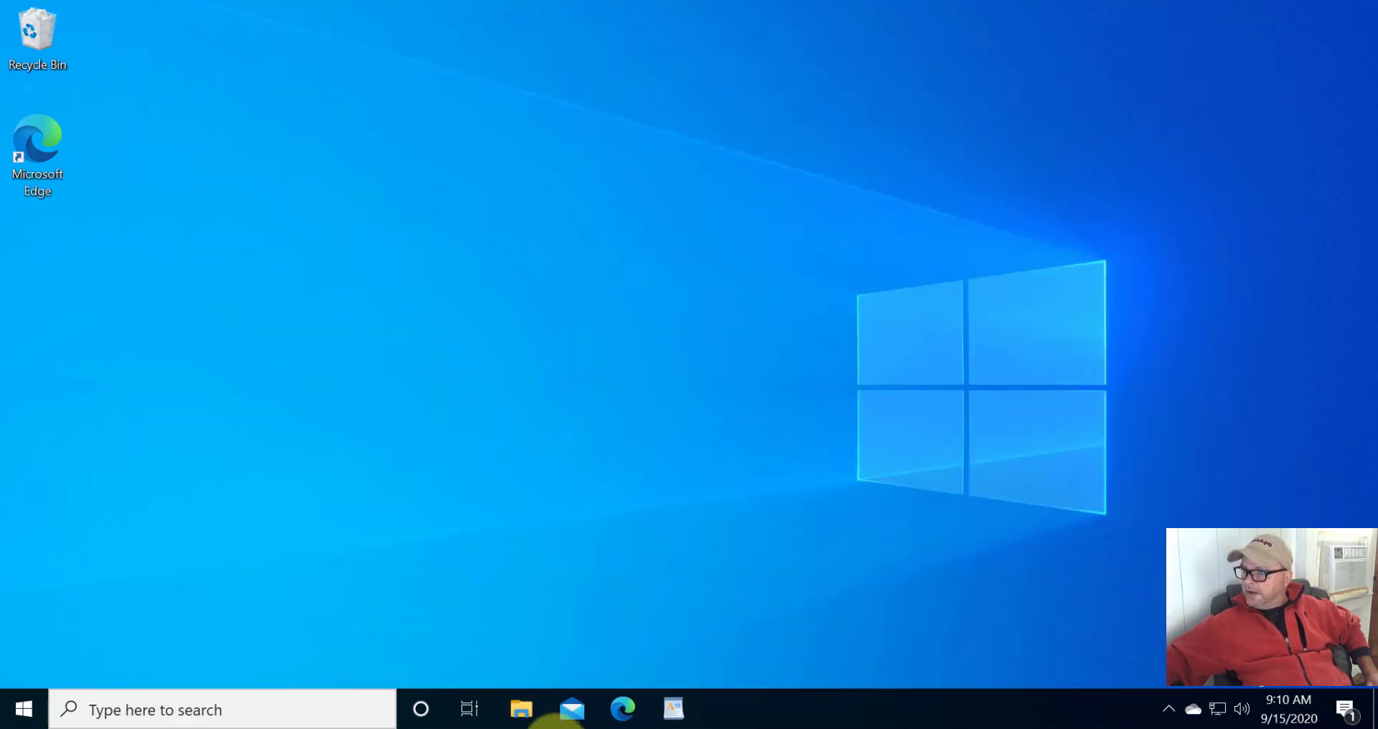
click(522, 711)
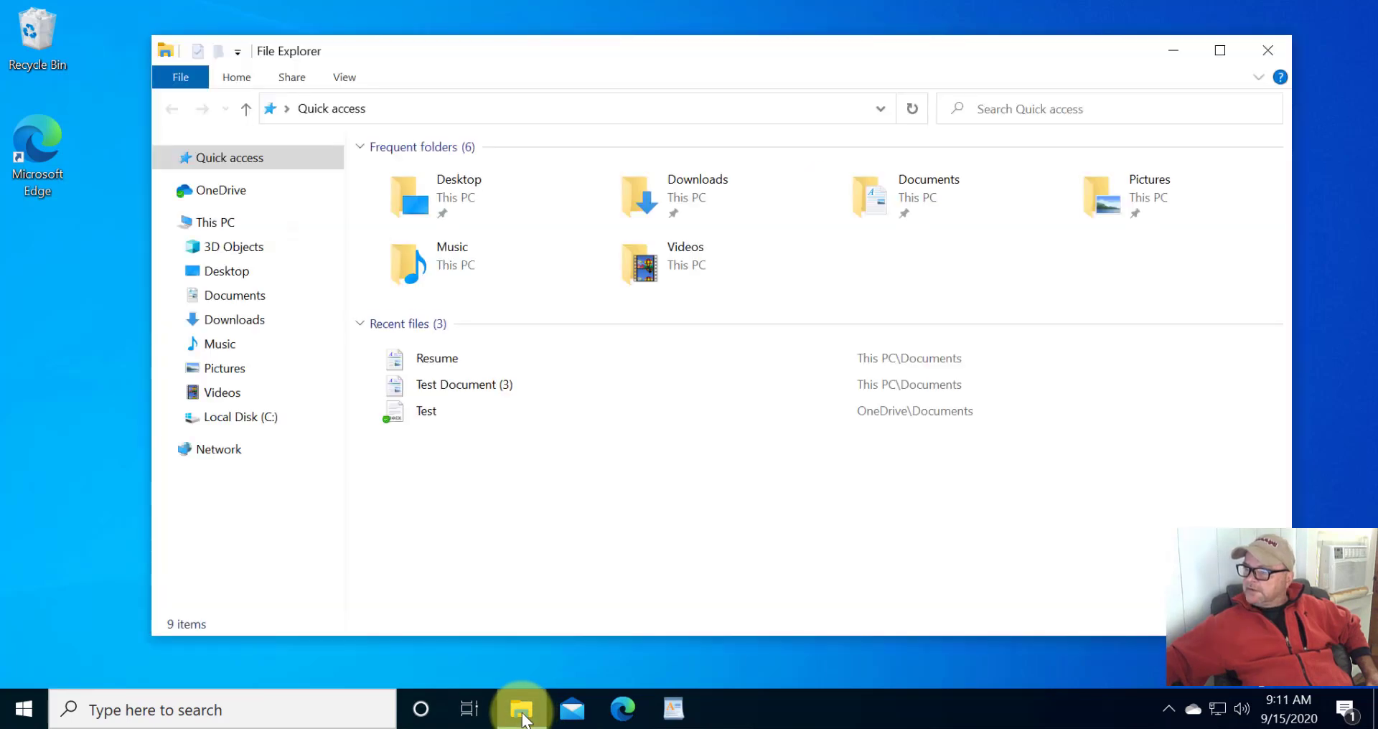
click(227, 301)
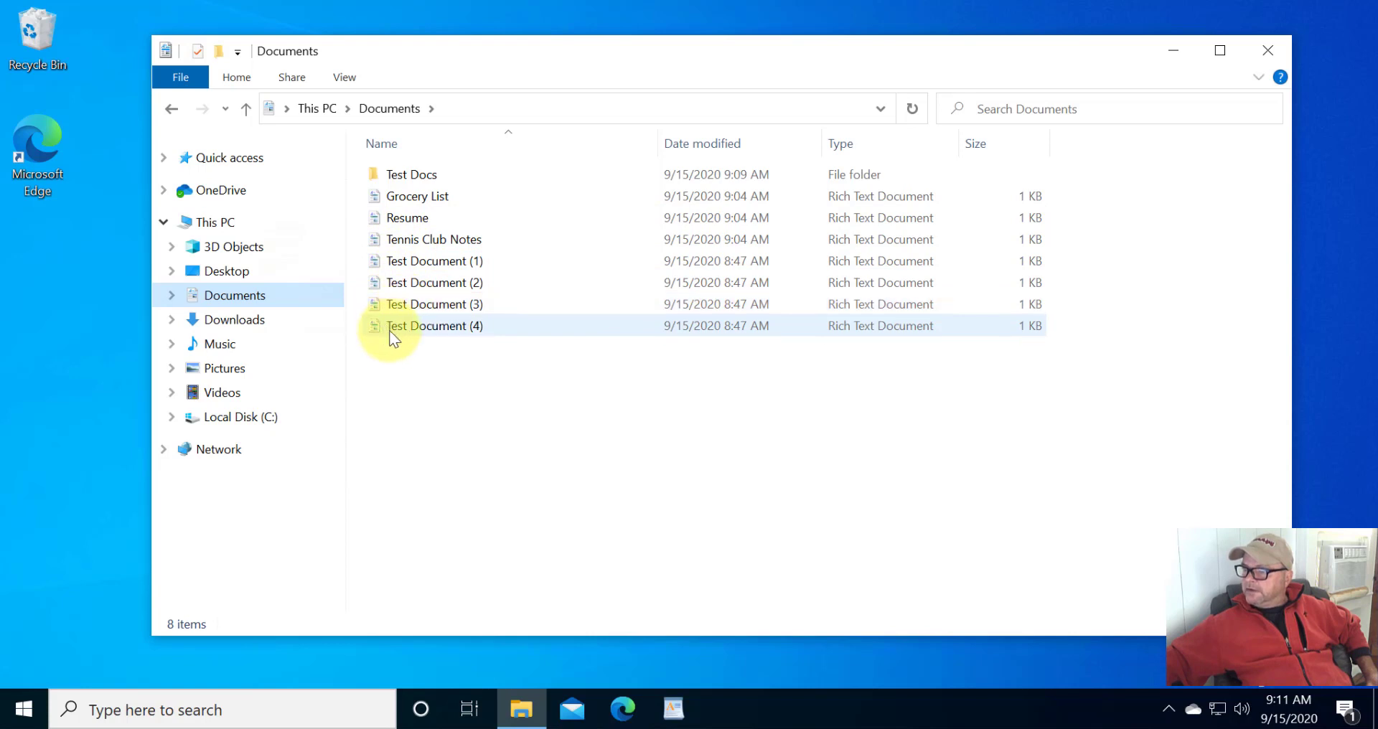
click(444, 376)
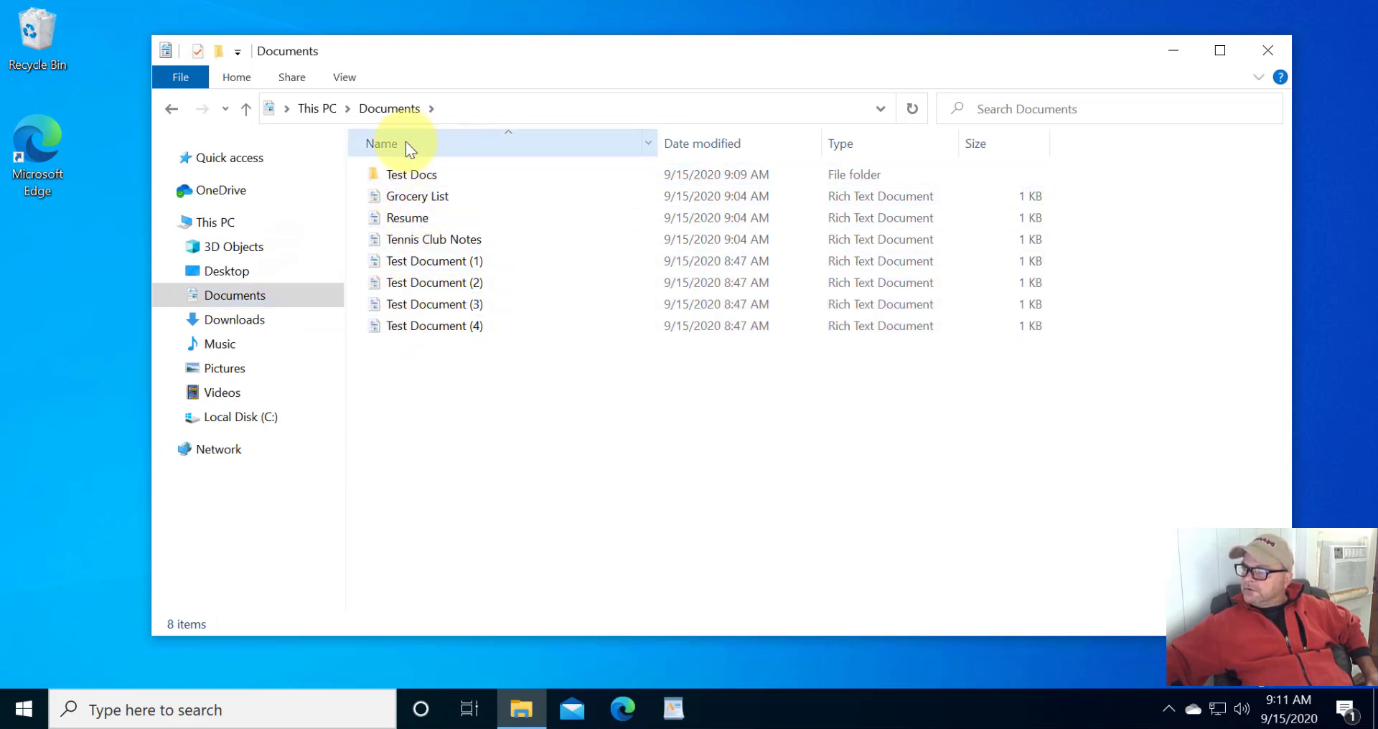
drag(489, 414, 389, 167)
click(427, 433)
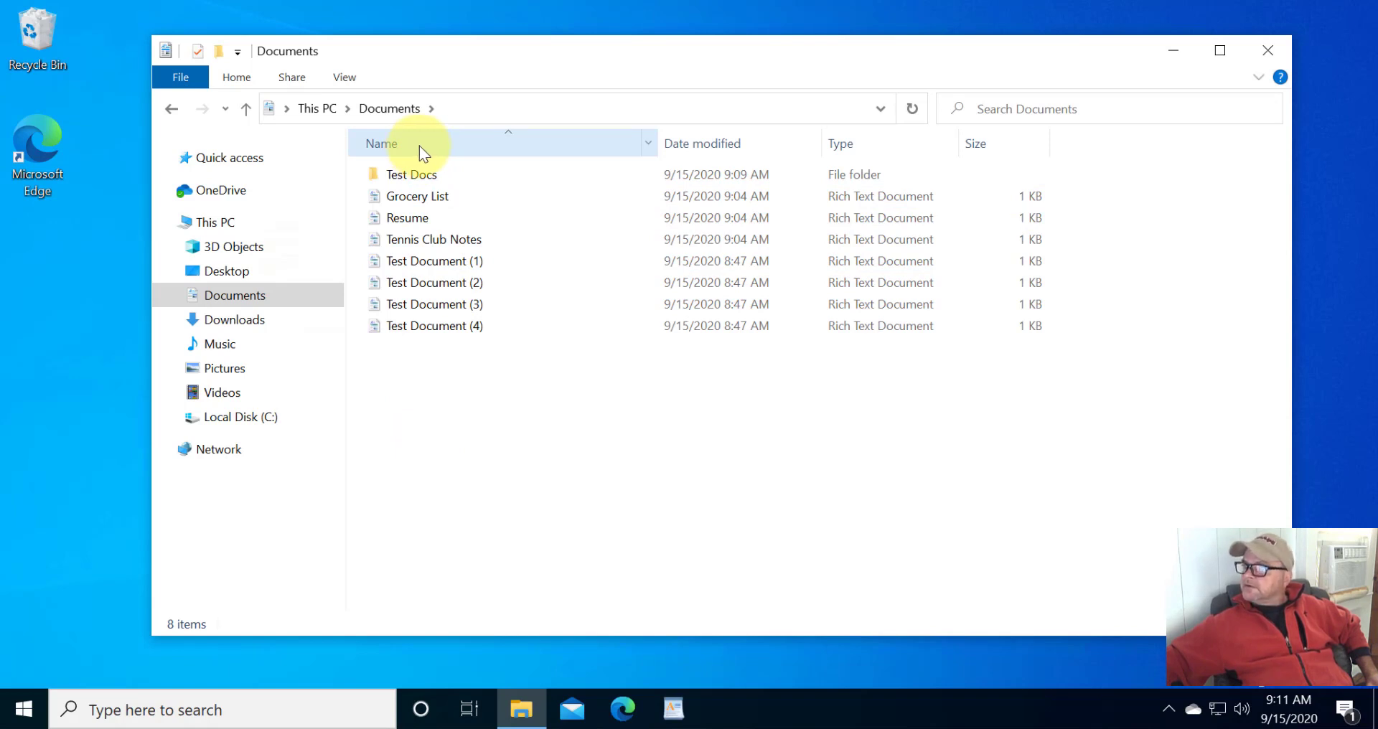
Sort the Documents contents by name in descending order, and switch back to ascending order
click(419, 145)
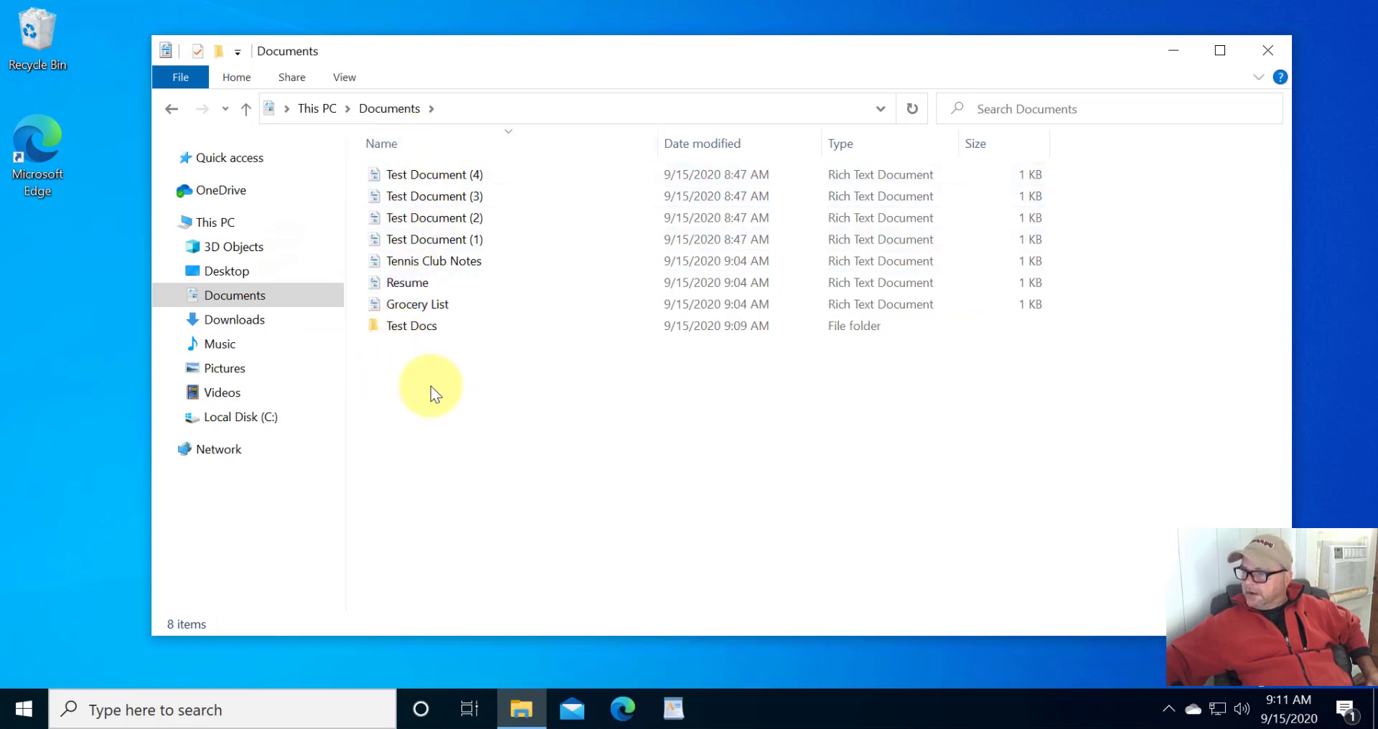
click(406, 145)
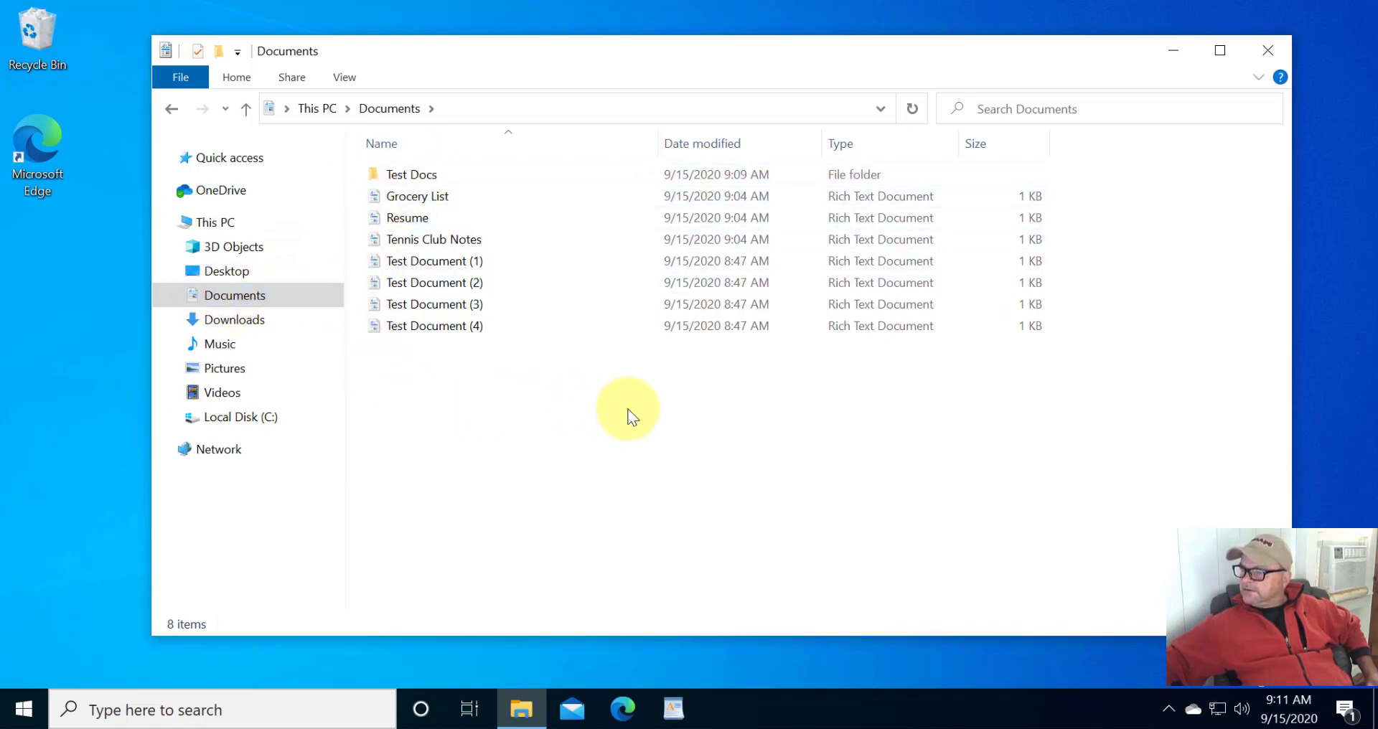
drag(644, 417, 409, 396)
Expand and collapse Documents in the folder tree, ending expanded, and view the contents of Test Docs before returning to Documents
click(275, 301)
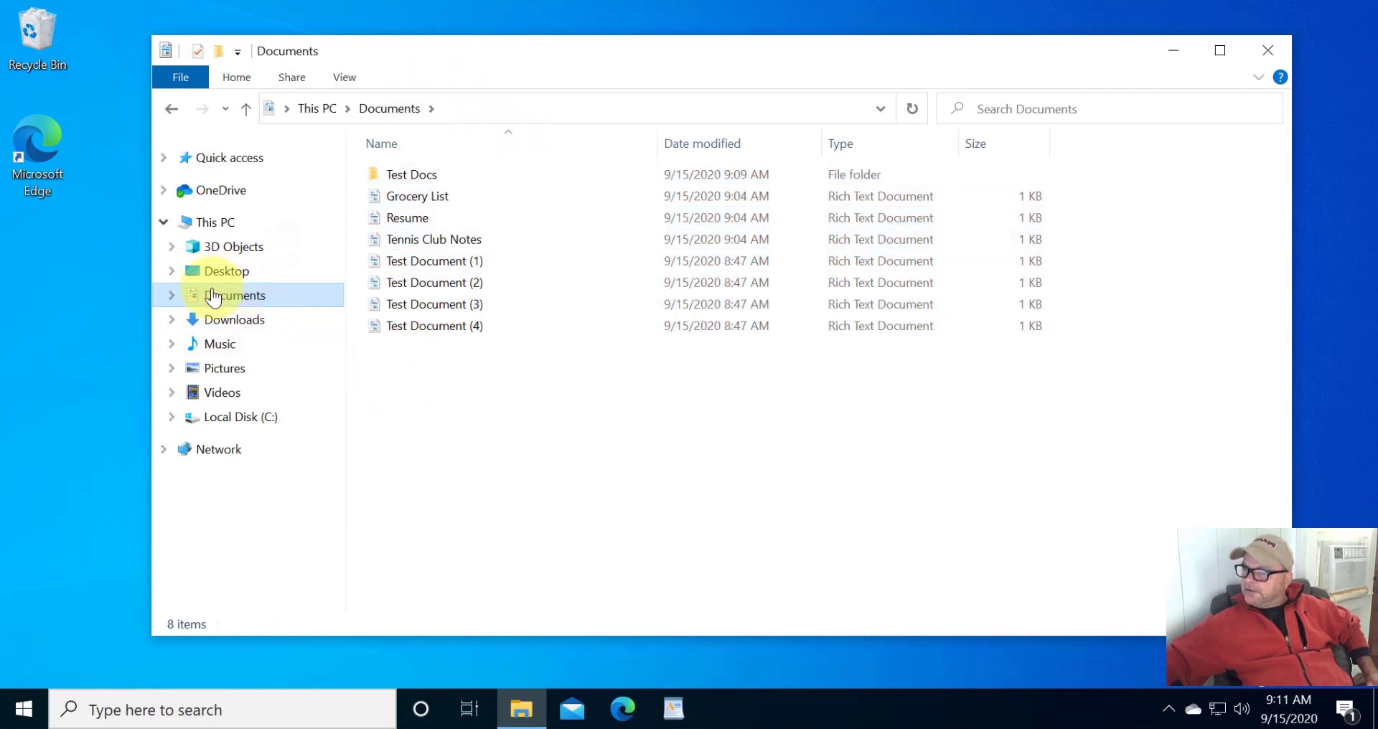
click(172, 295)
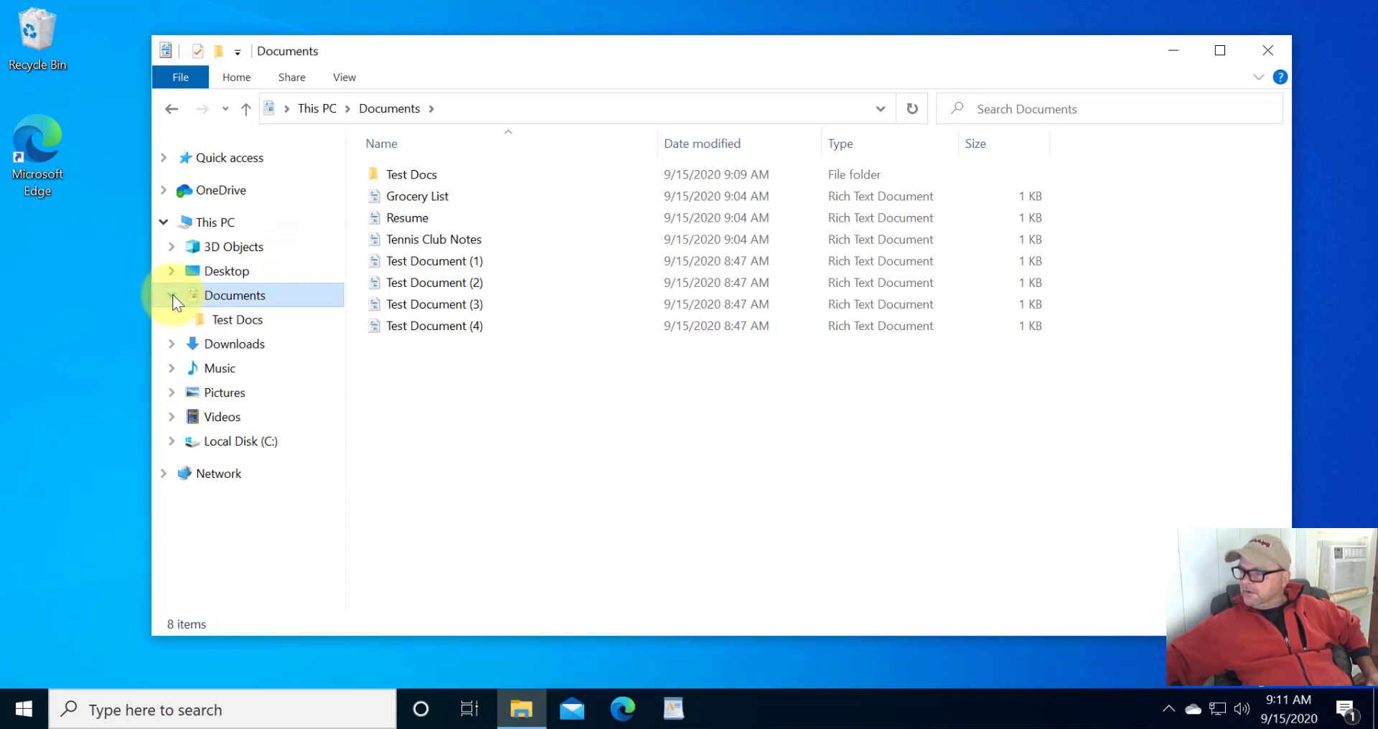
click(172, 295)
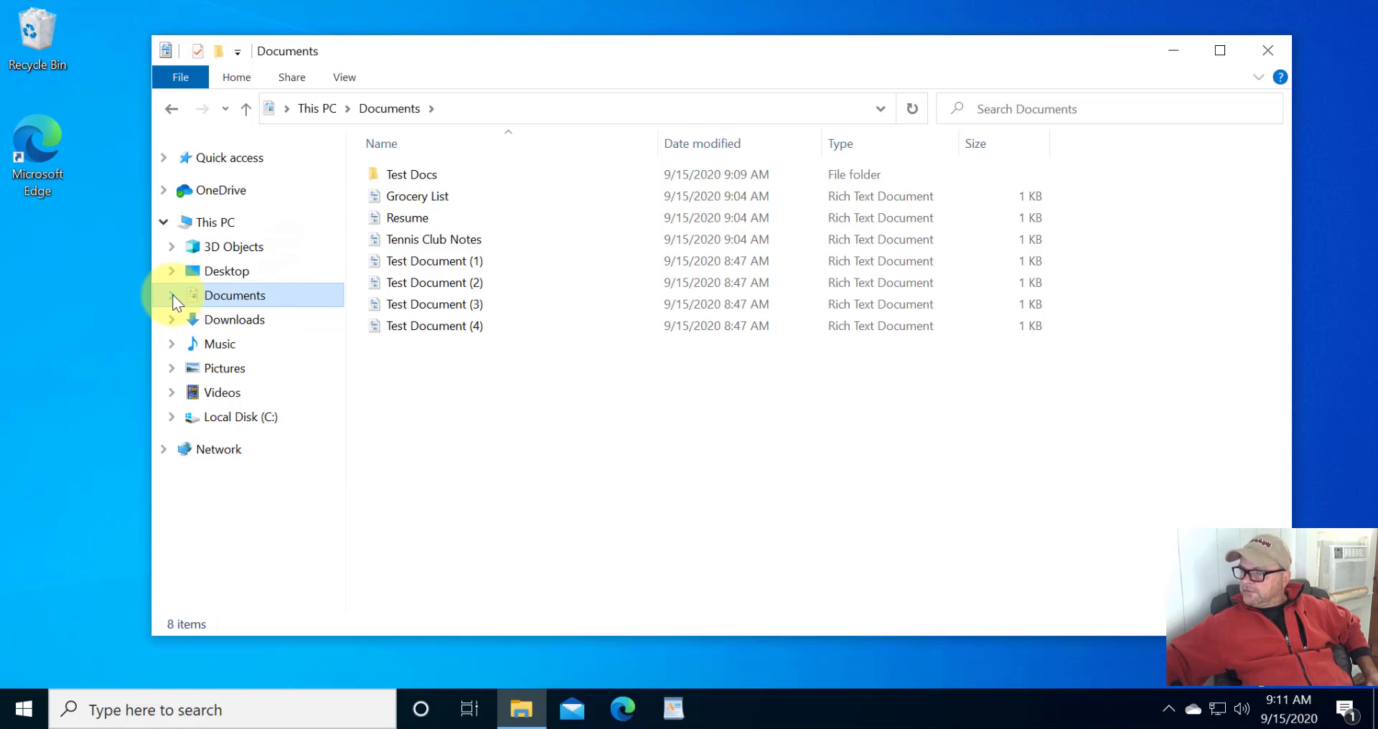
click(172, 295)
click(172, 295)
click(172, 295)
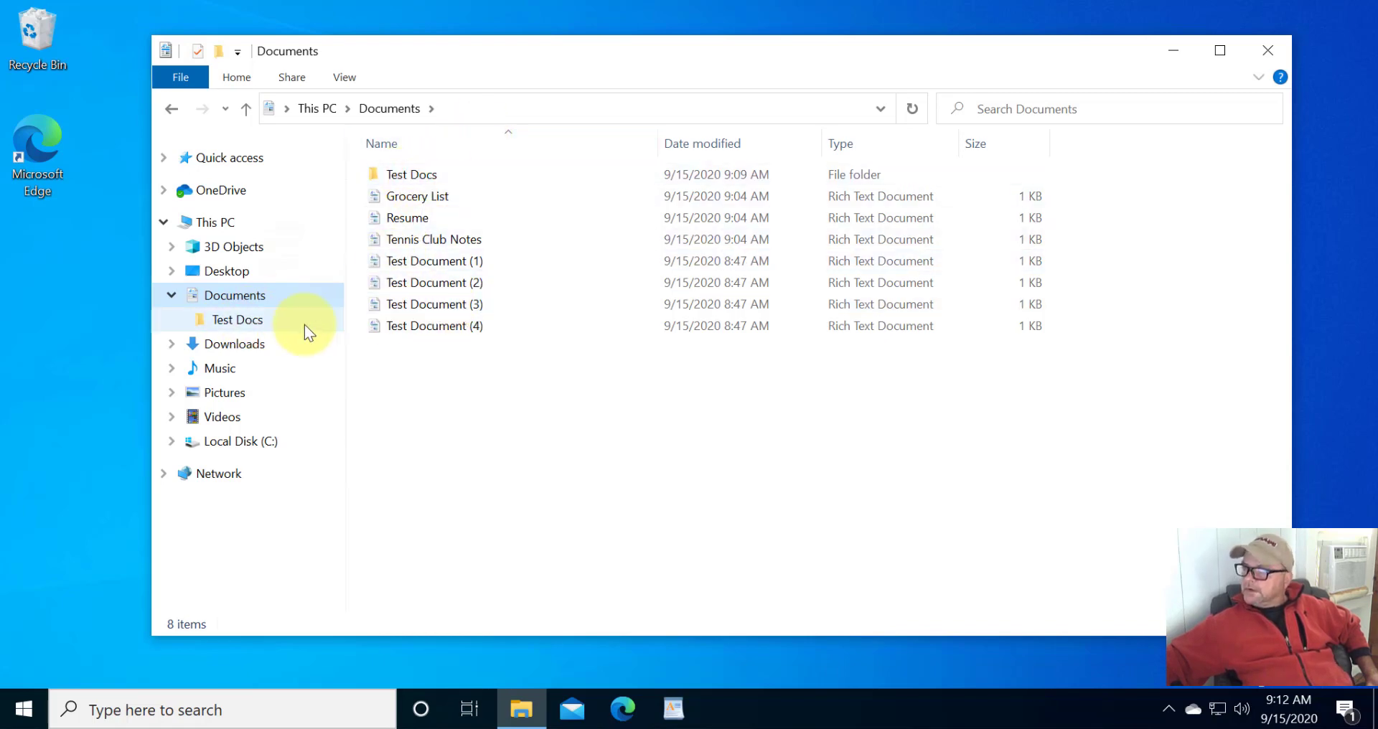
click(231, 325)
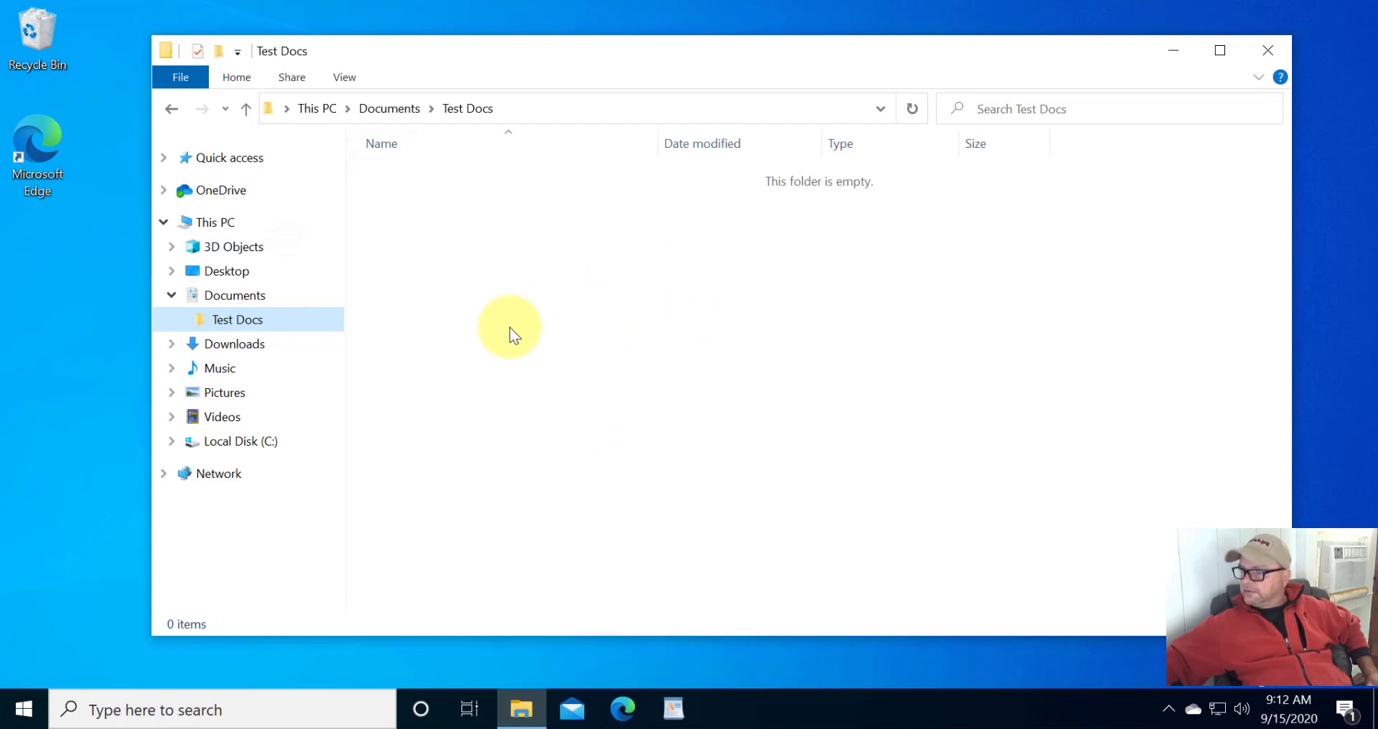
click(248, 303)
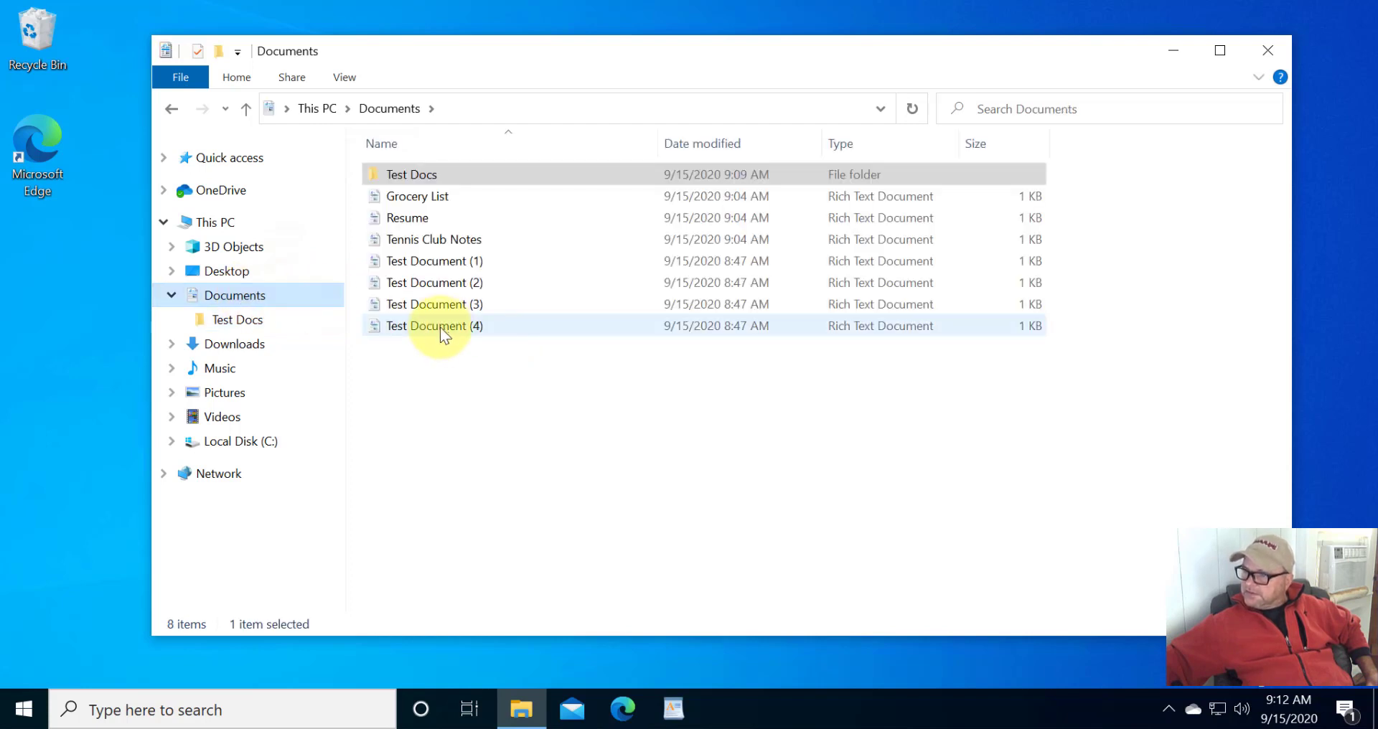
click(436, 325)
click(431, 301)
click(428, 282)
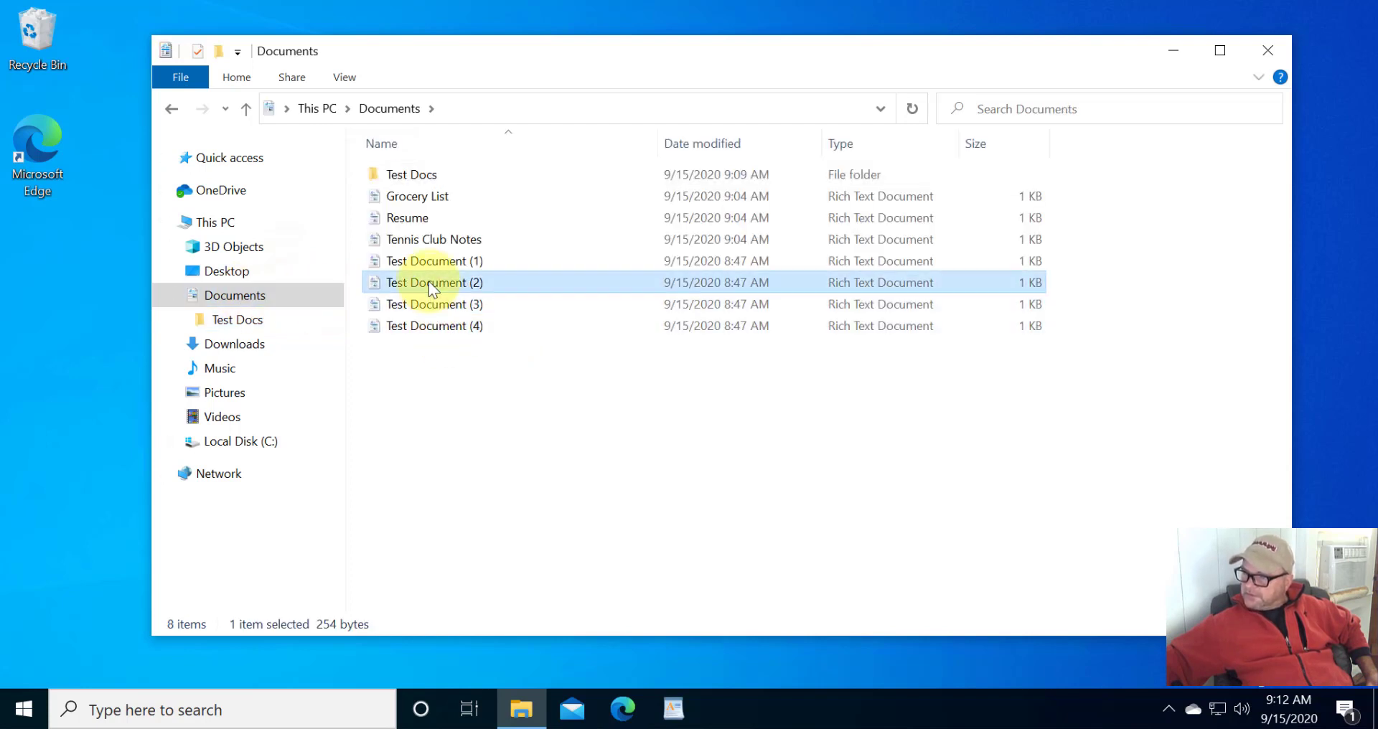
click(429, 261)
click(433, 237)
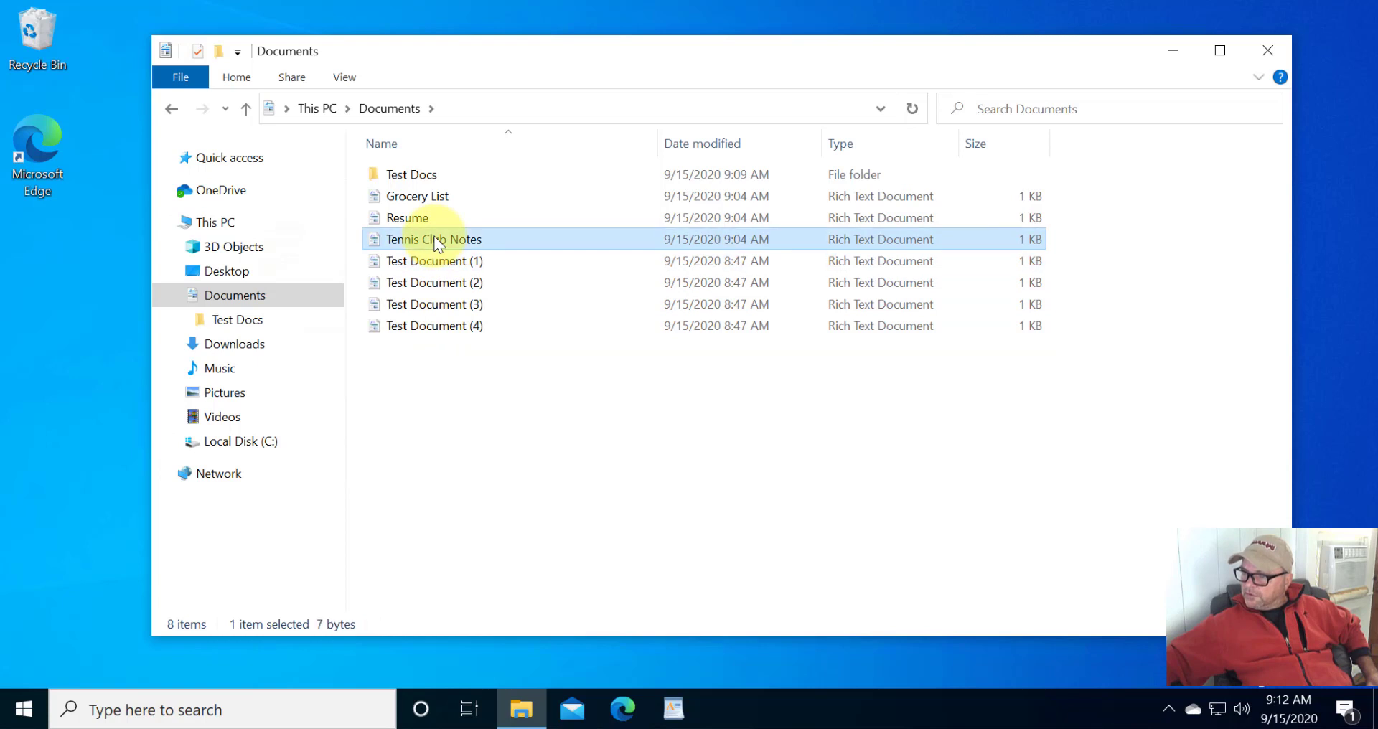
click(438, 470)
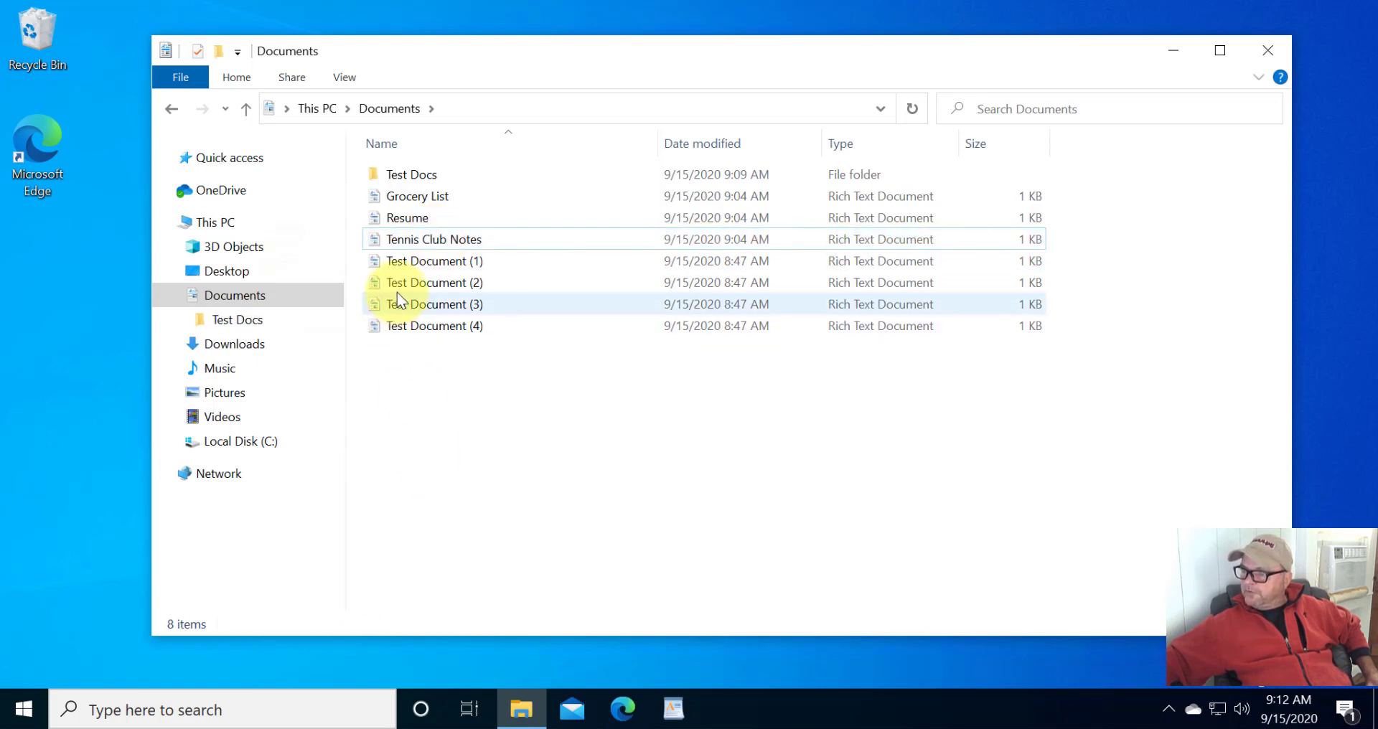
Move Test Document (1) into the Test Docs folder, and check that folder's contents before returning to Documents
drag(381, 264, 418, 172)
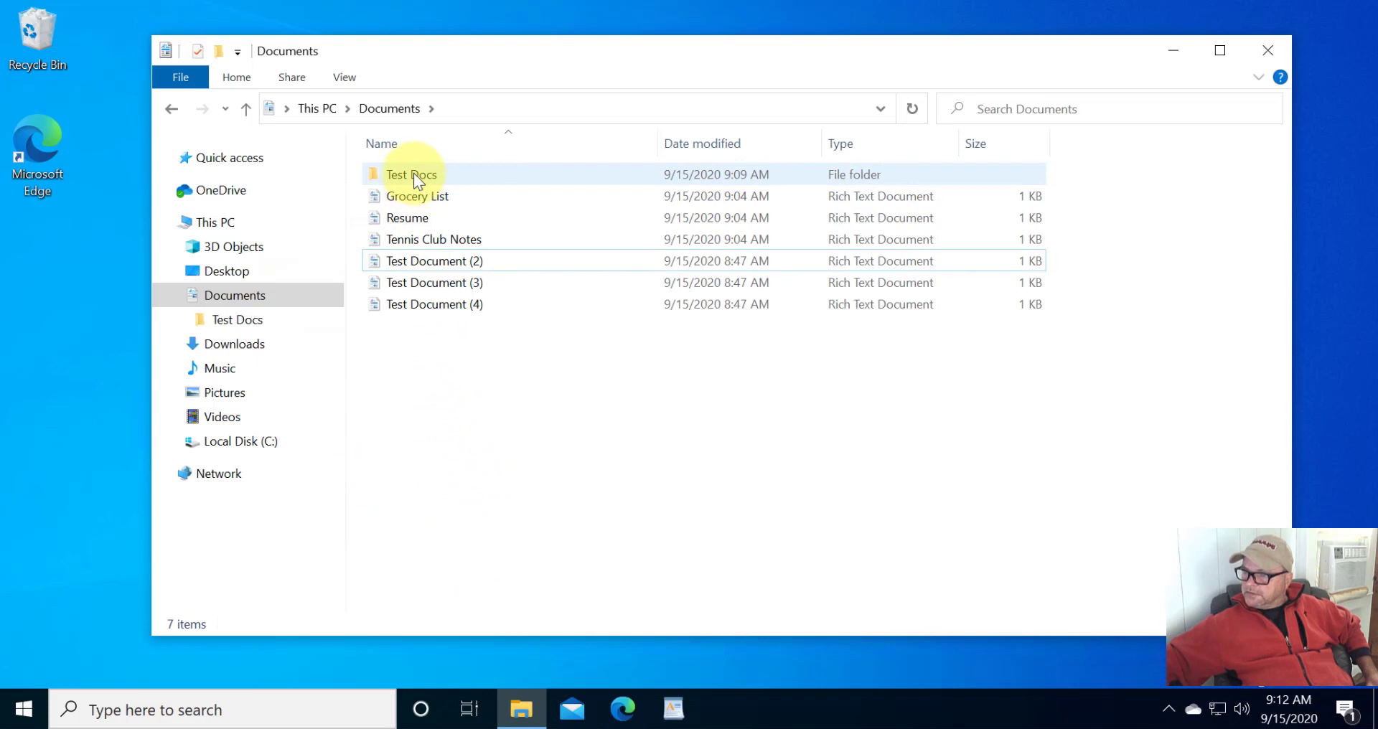
click(234, 324)
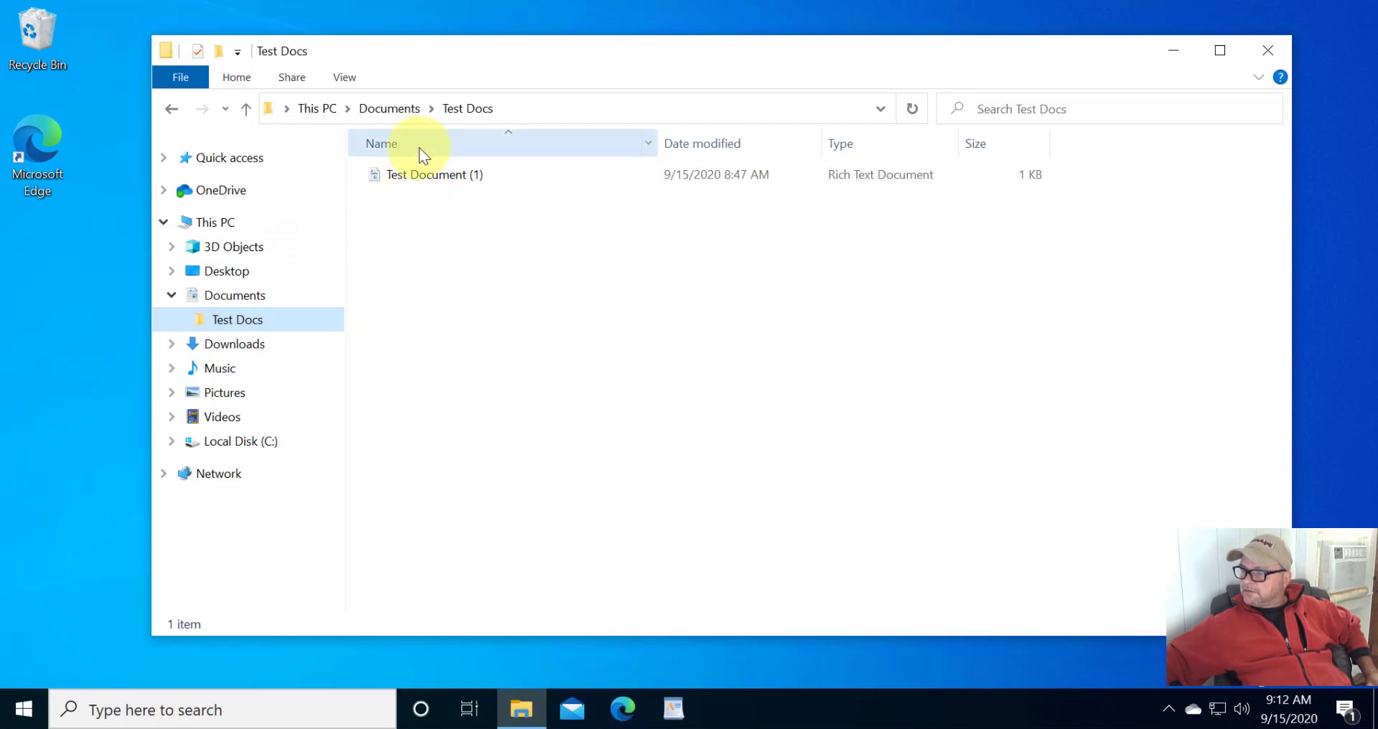
click(227, 303)
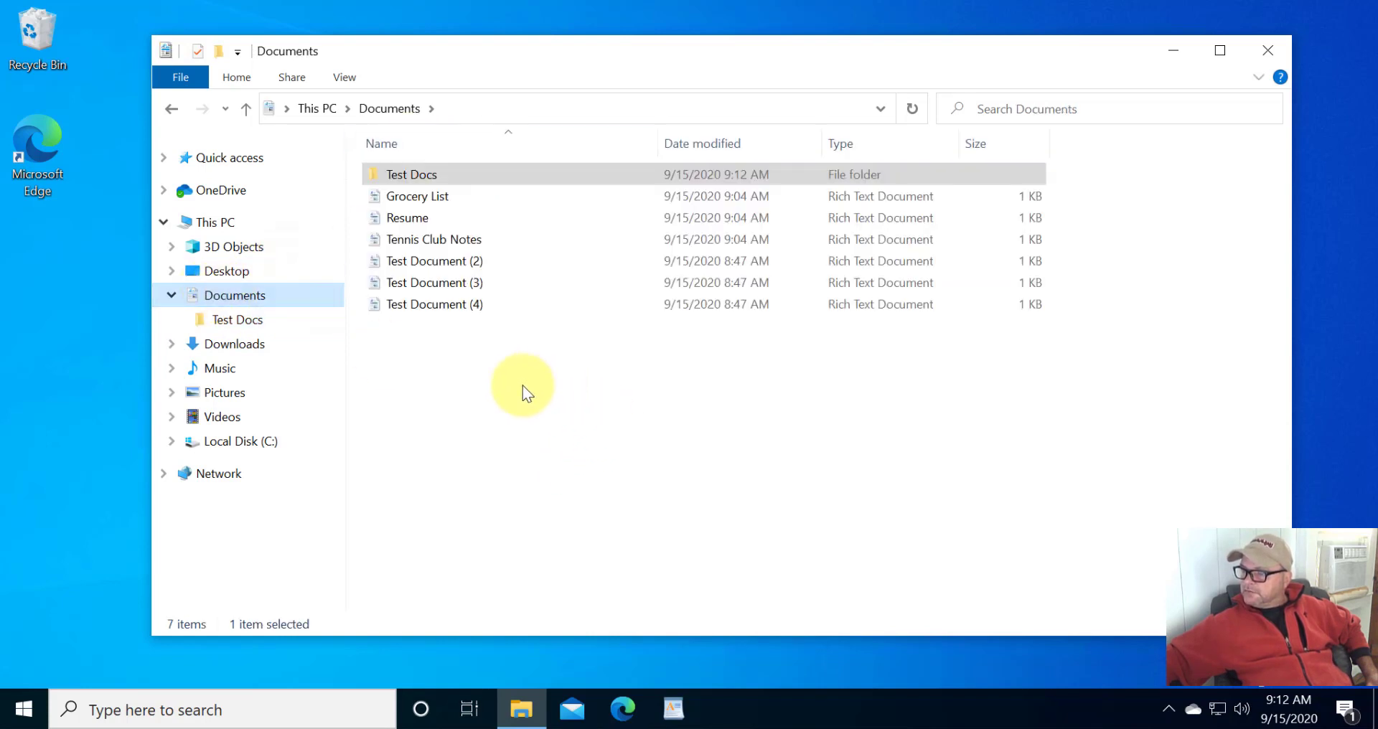
Select Test Document (2), (3) and (4) one by one and as a group with a selection box, clearing the selection each time
click(382, 306)
click(380, 282)
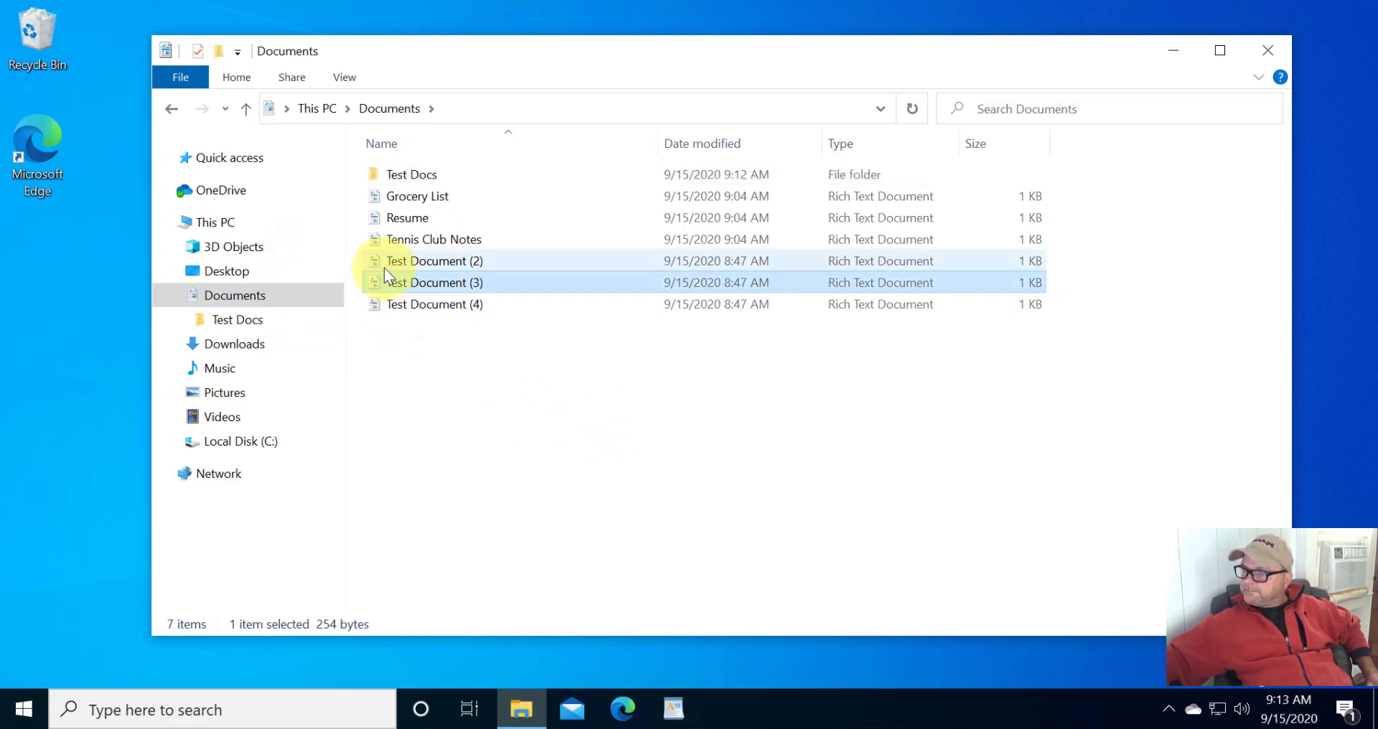
click(383, 264)
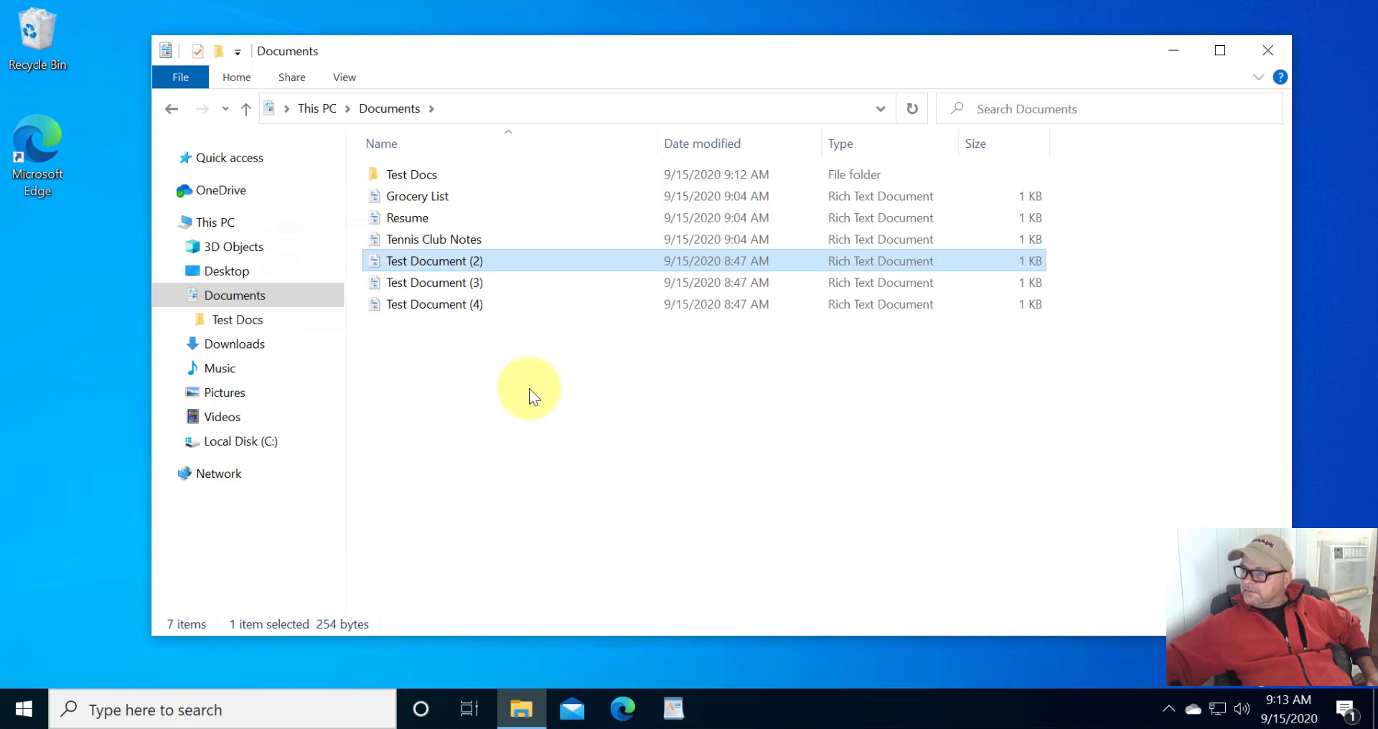
click(458, 382)
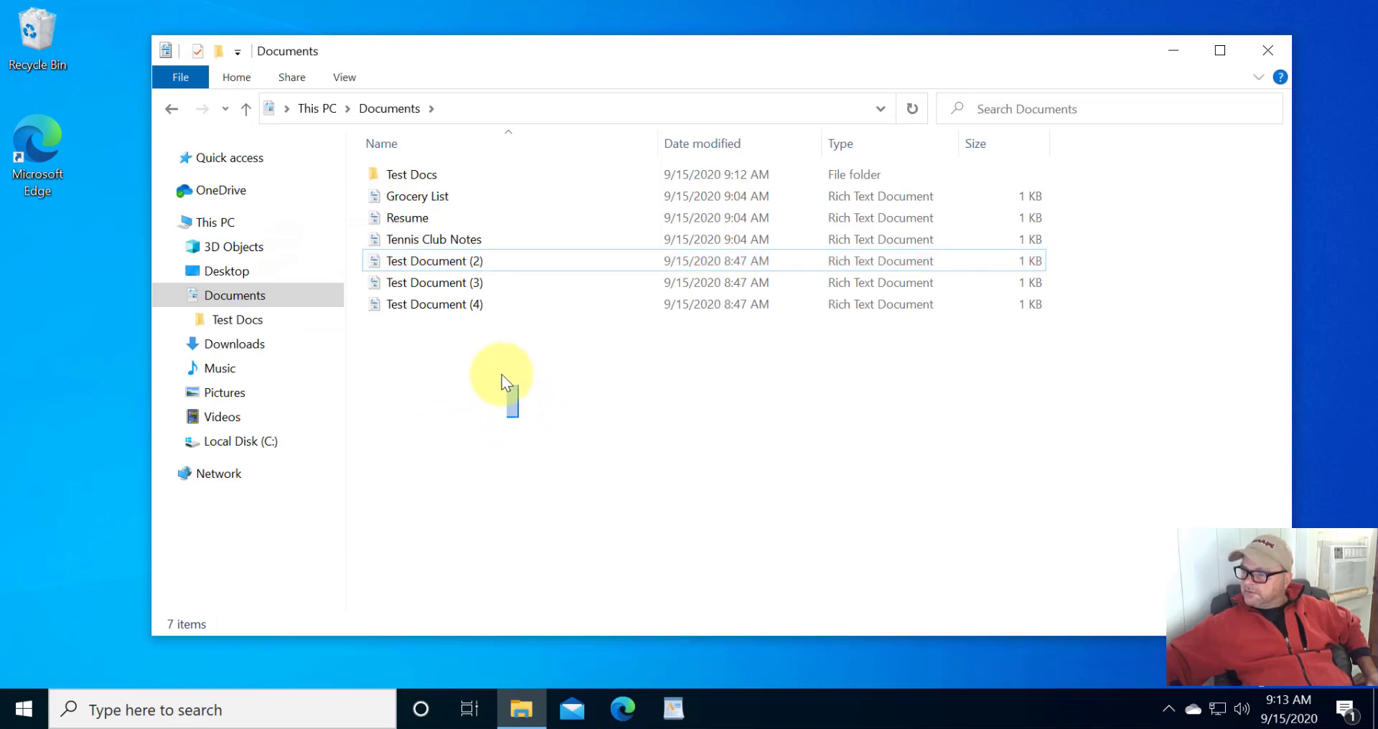
drag(501, 374, 398, 251)
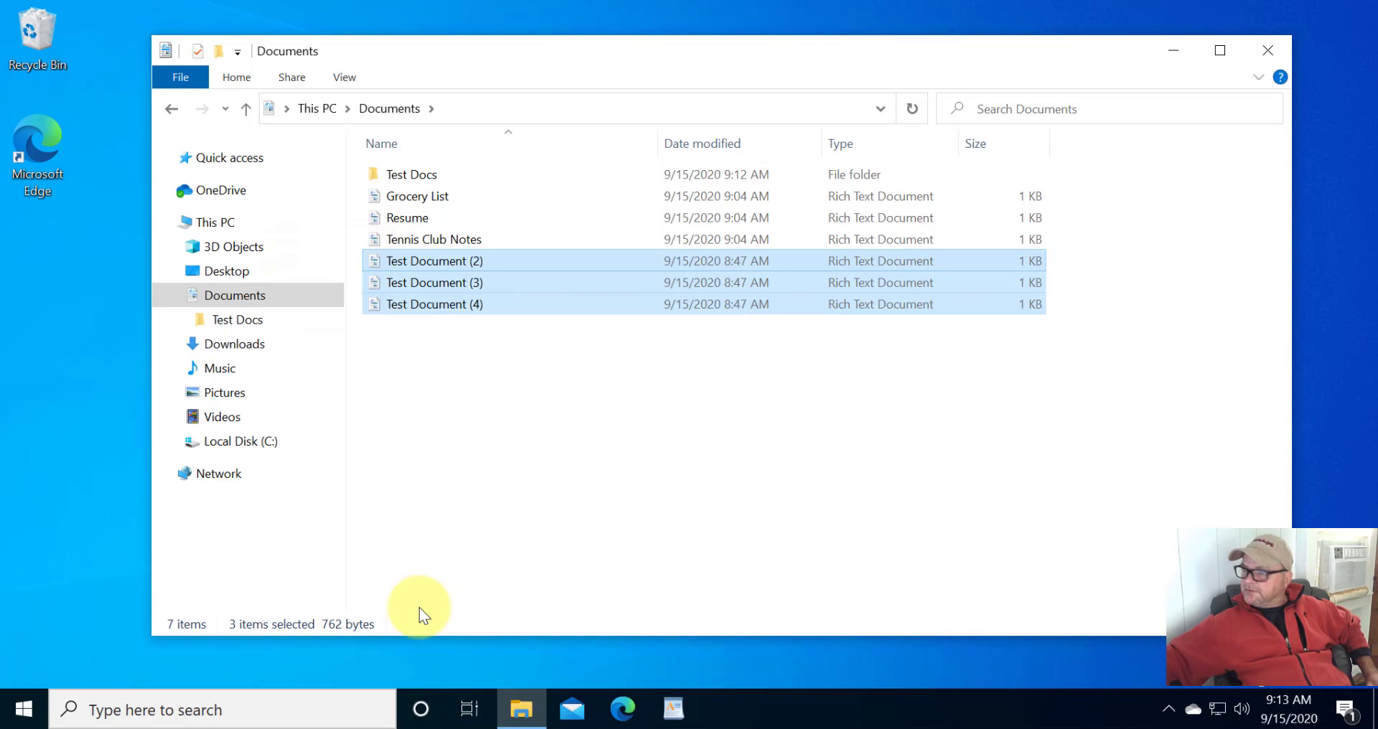
click(452, 484)
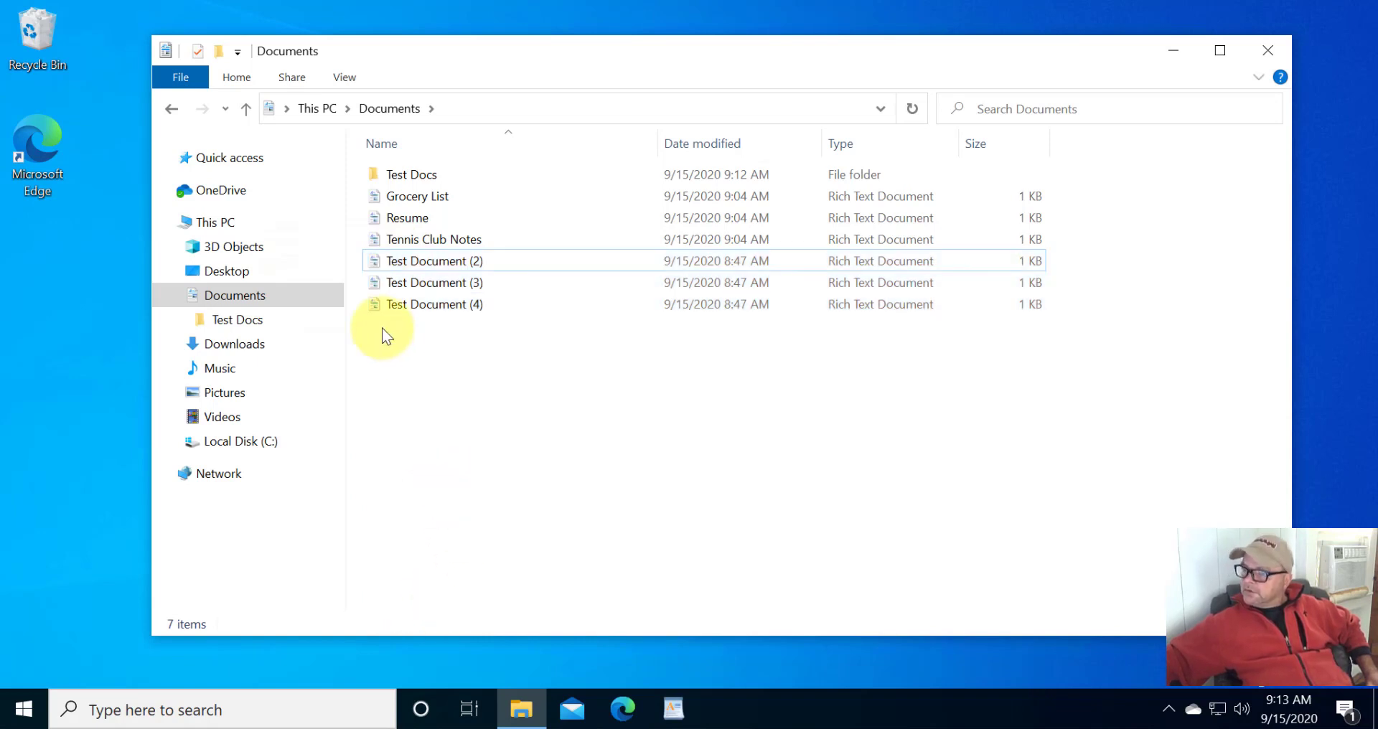
Build a multiple selection by adding Test Document (4), (3) and (2) individually, and clear it
click(376, 307)
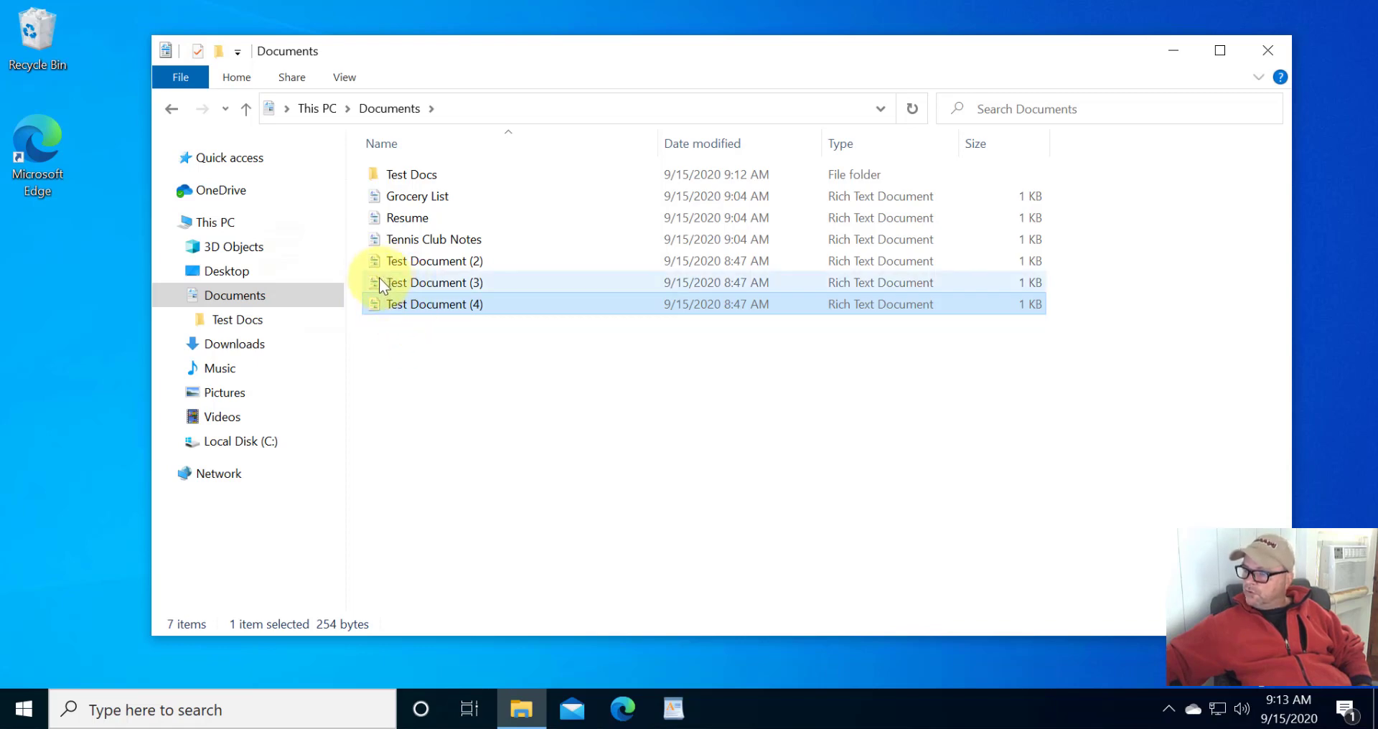
ctrl+click(377, 282)
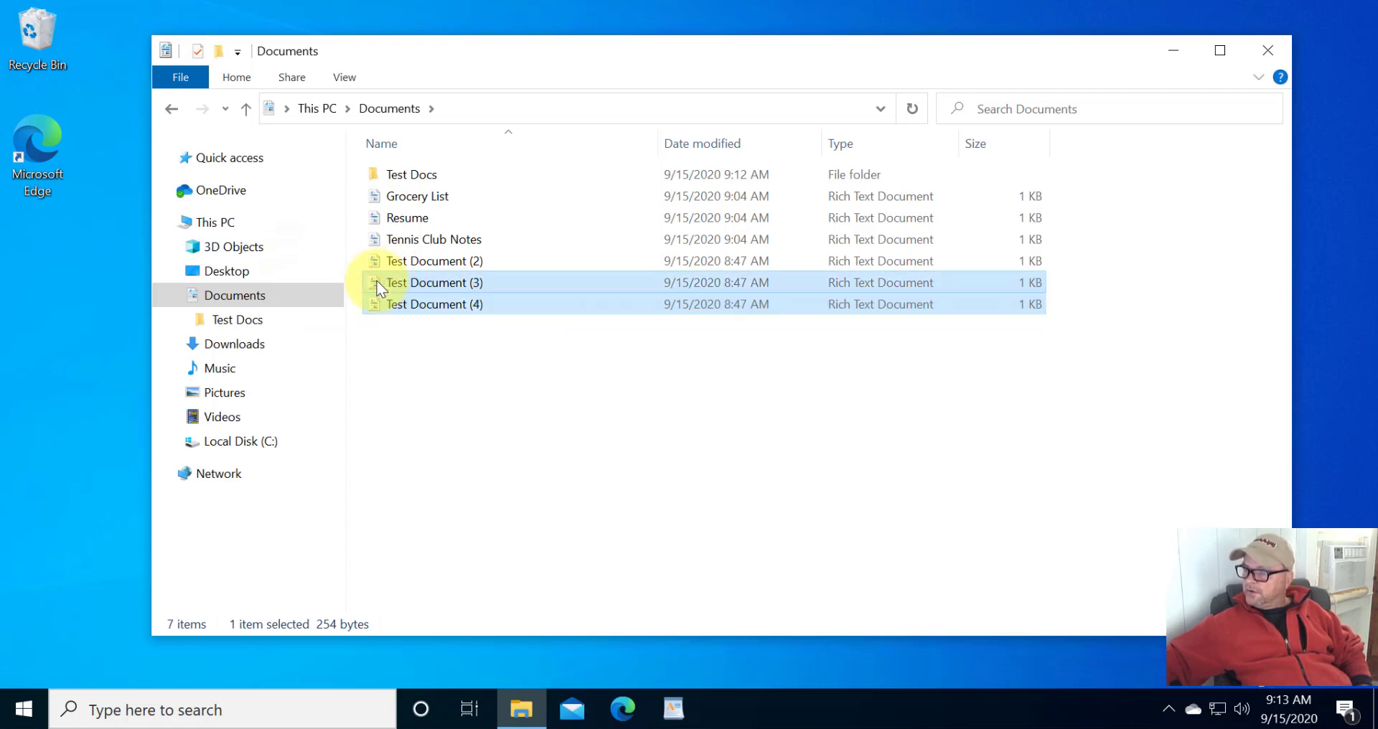
ctrl+click(382, 260)
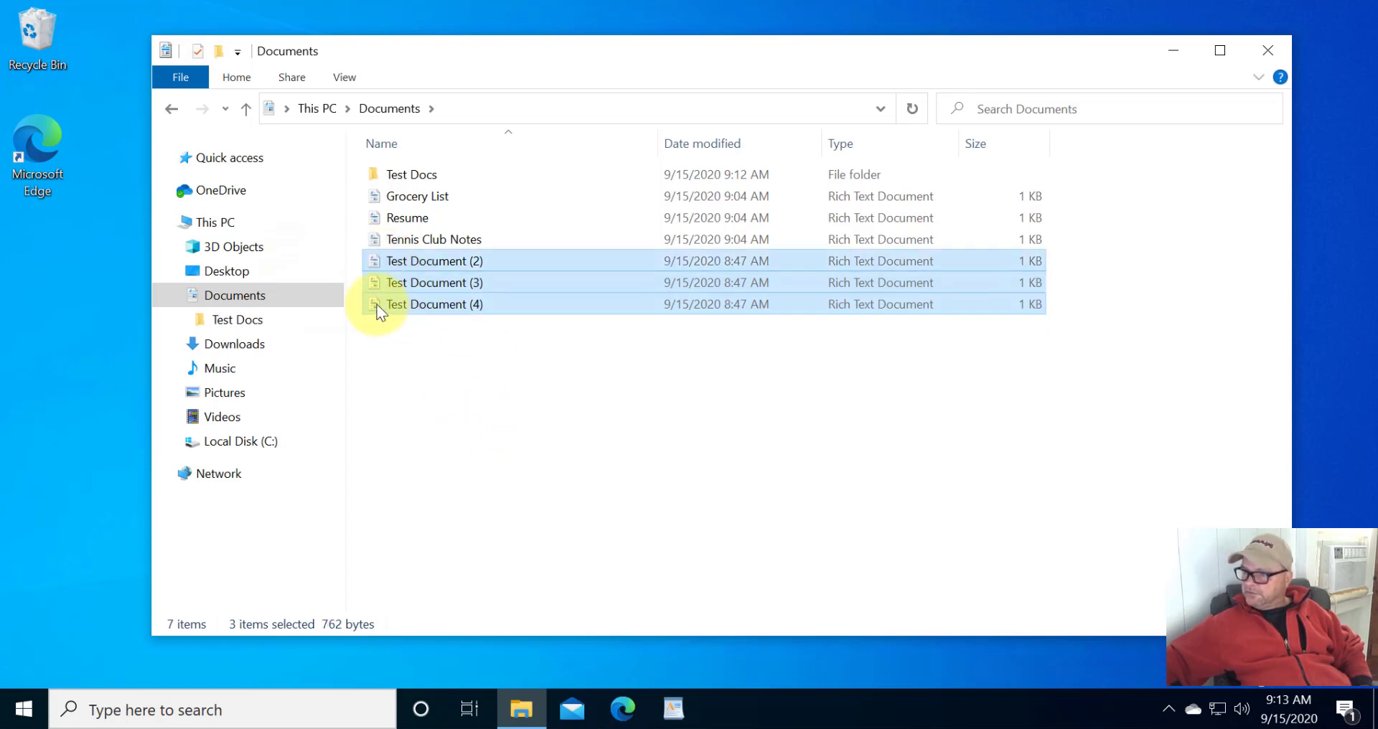
click(497, 380)
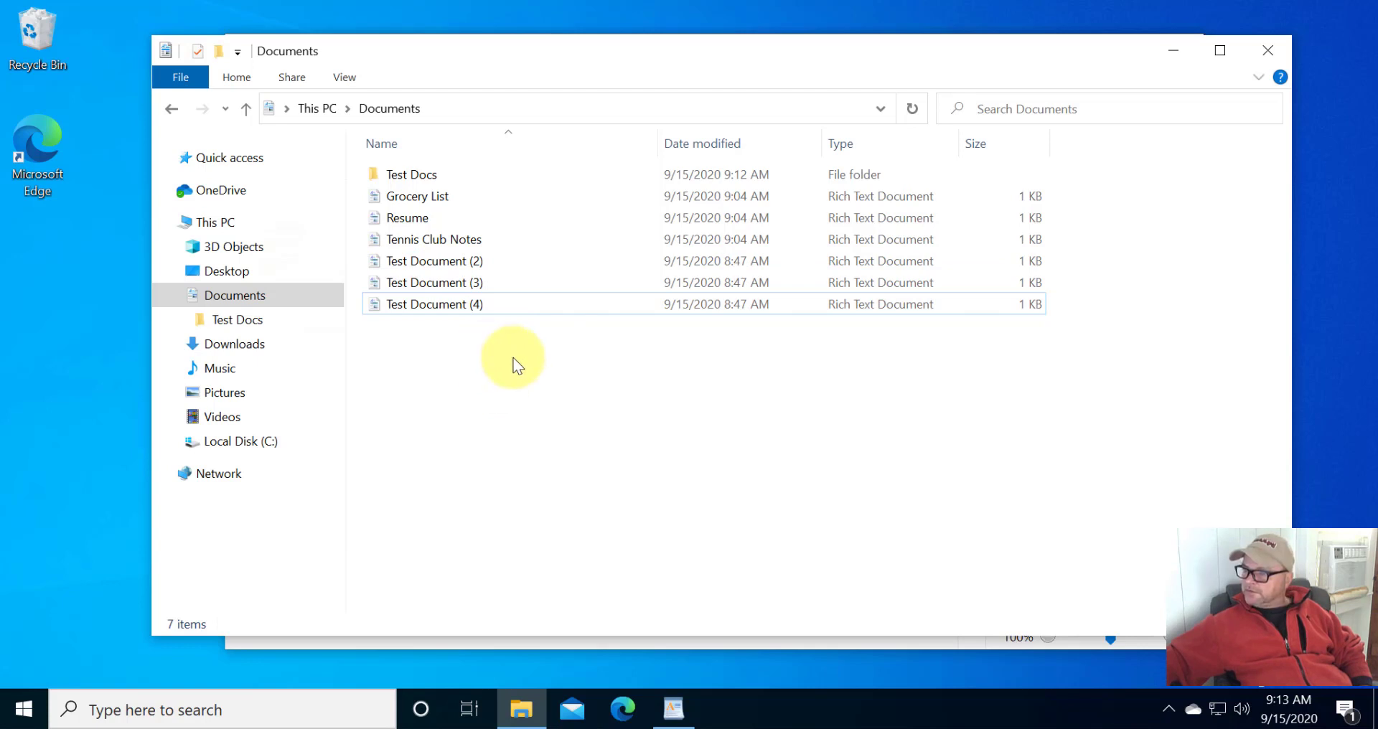
Move Test Document (2), (3) and (4) together into the Test Docs folder, and check its contents before returning to Documents
drag(513, 375, 427, 264)
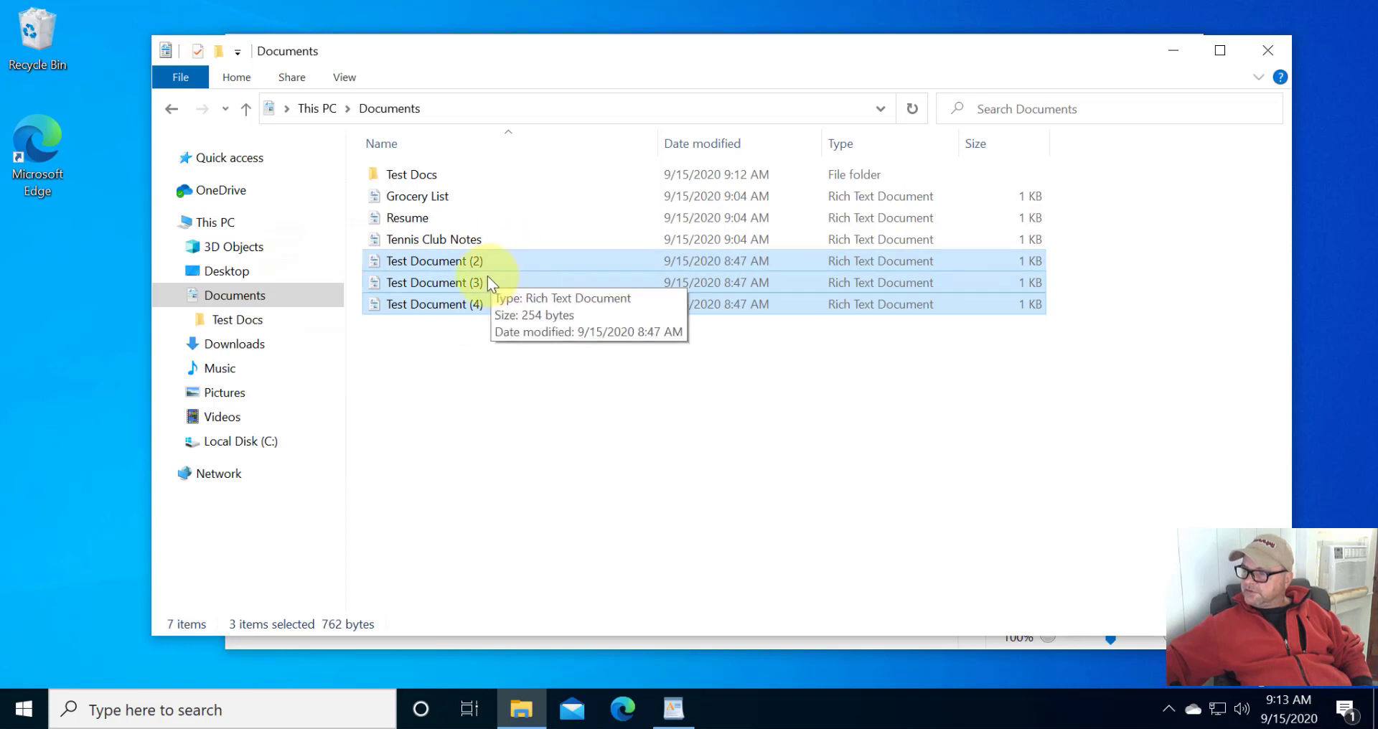
drag(518, 280, 414, 170)
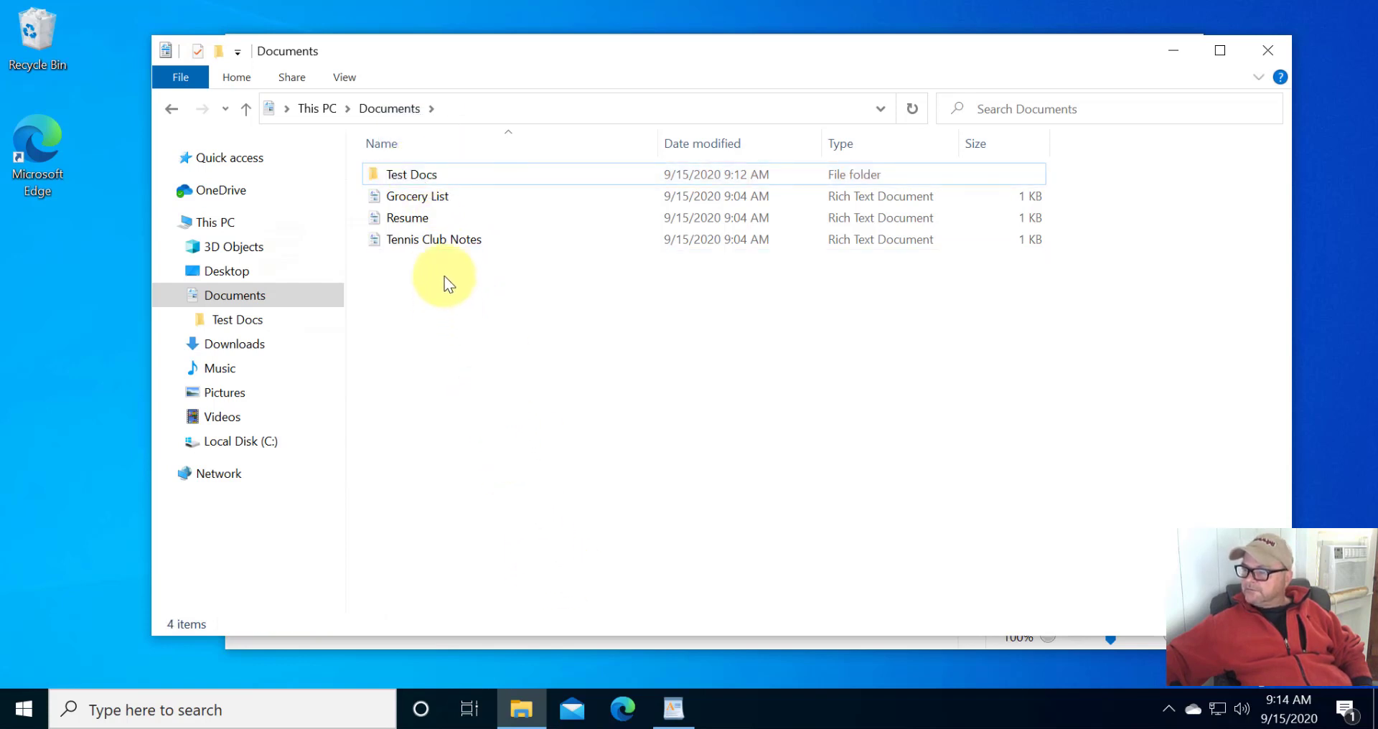
click(271, 297)
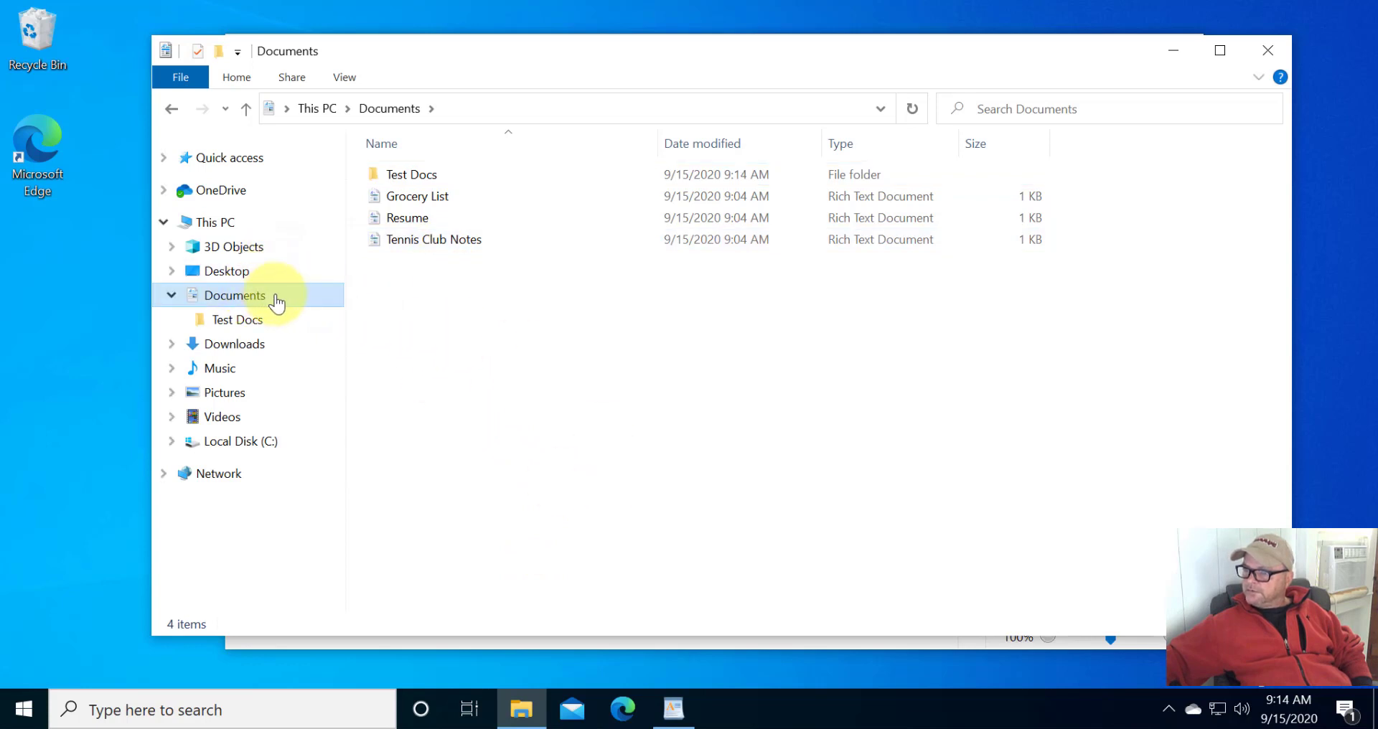
click(415, 173)
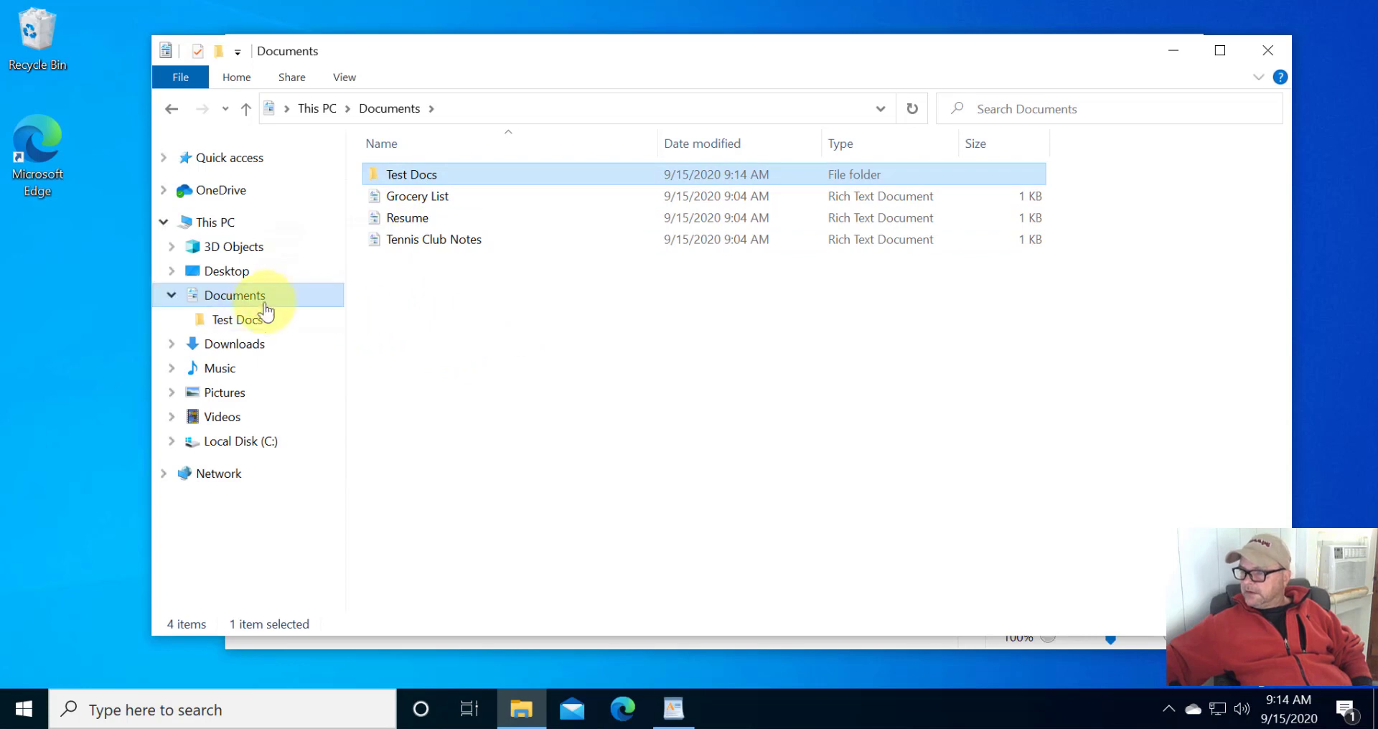
click(242, 324)
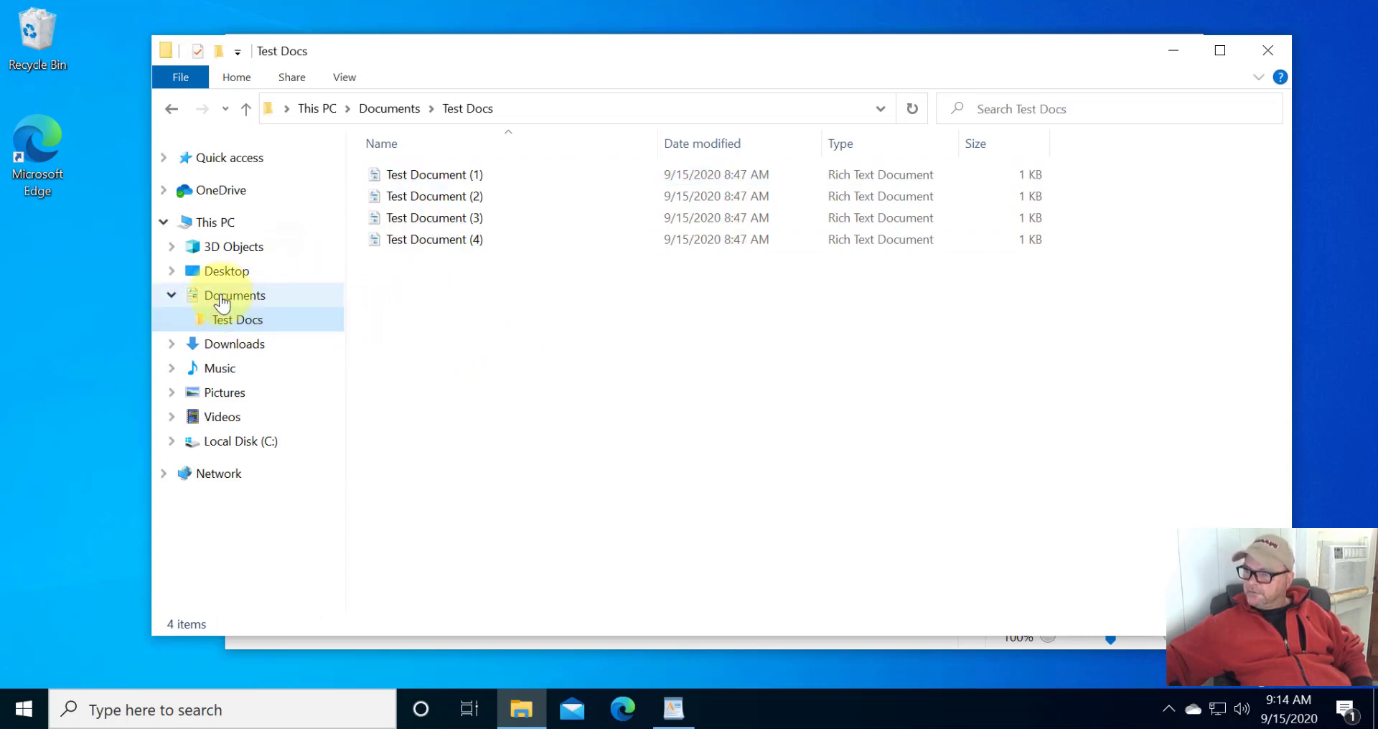
click(228, 296)
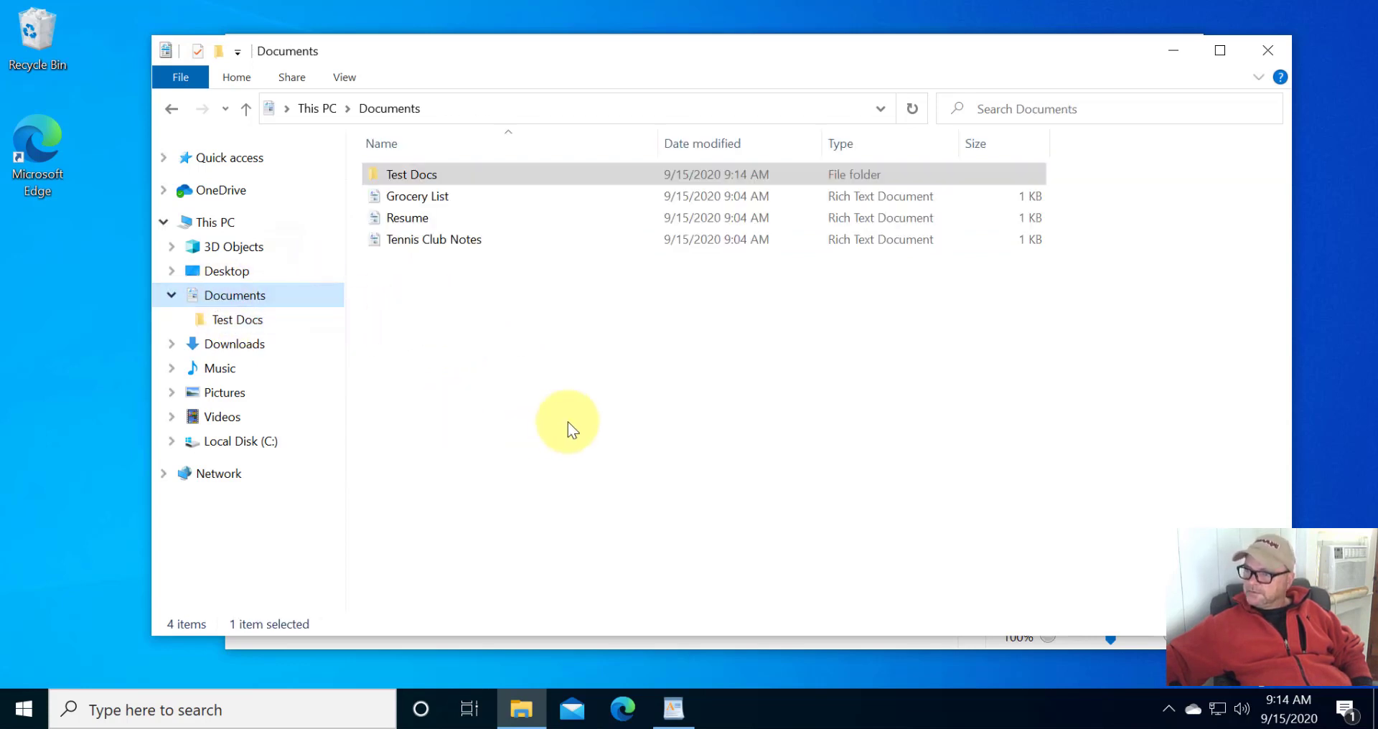
Collapse and expand the Documents branch in the folder tree twice
click(171, 295)
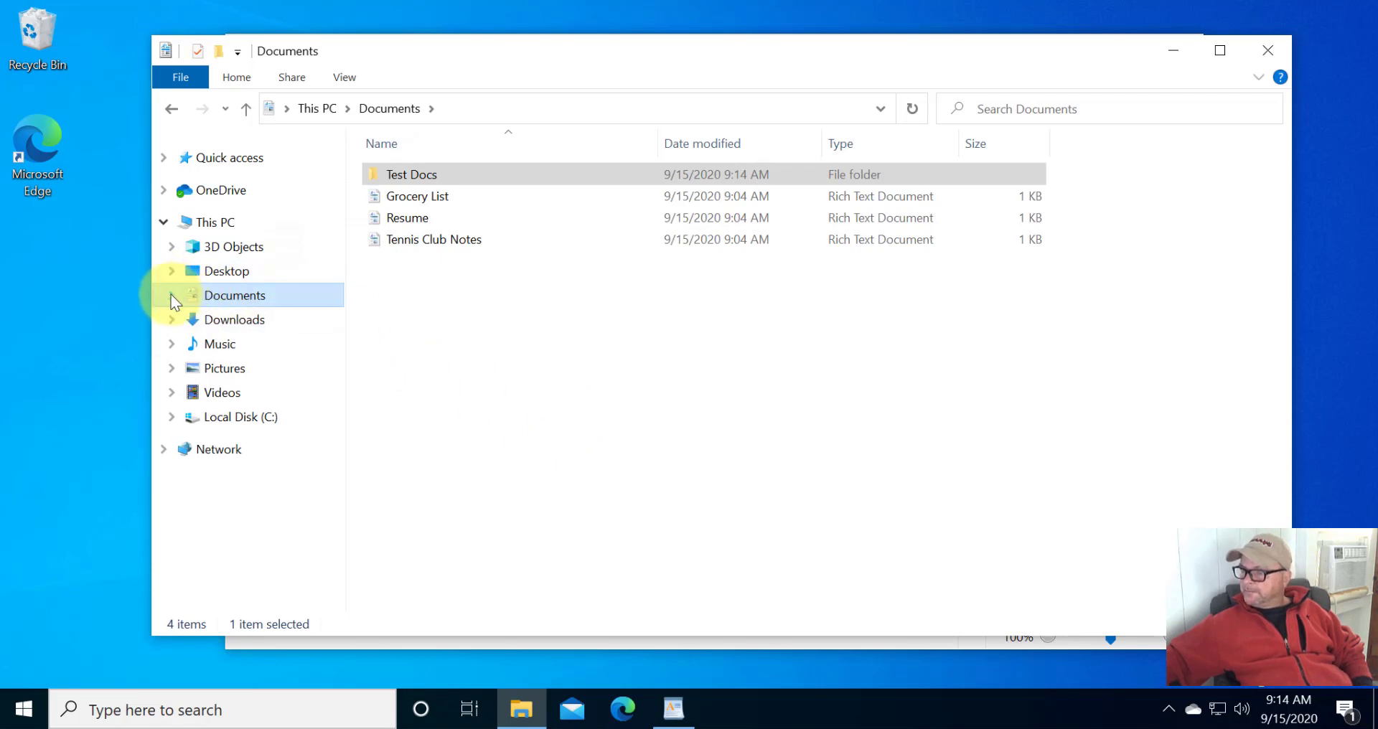
click(171, 295)
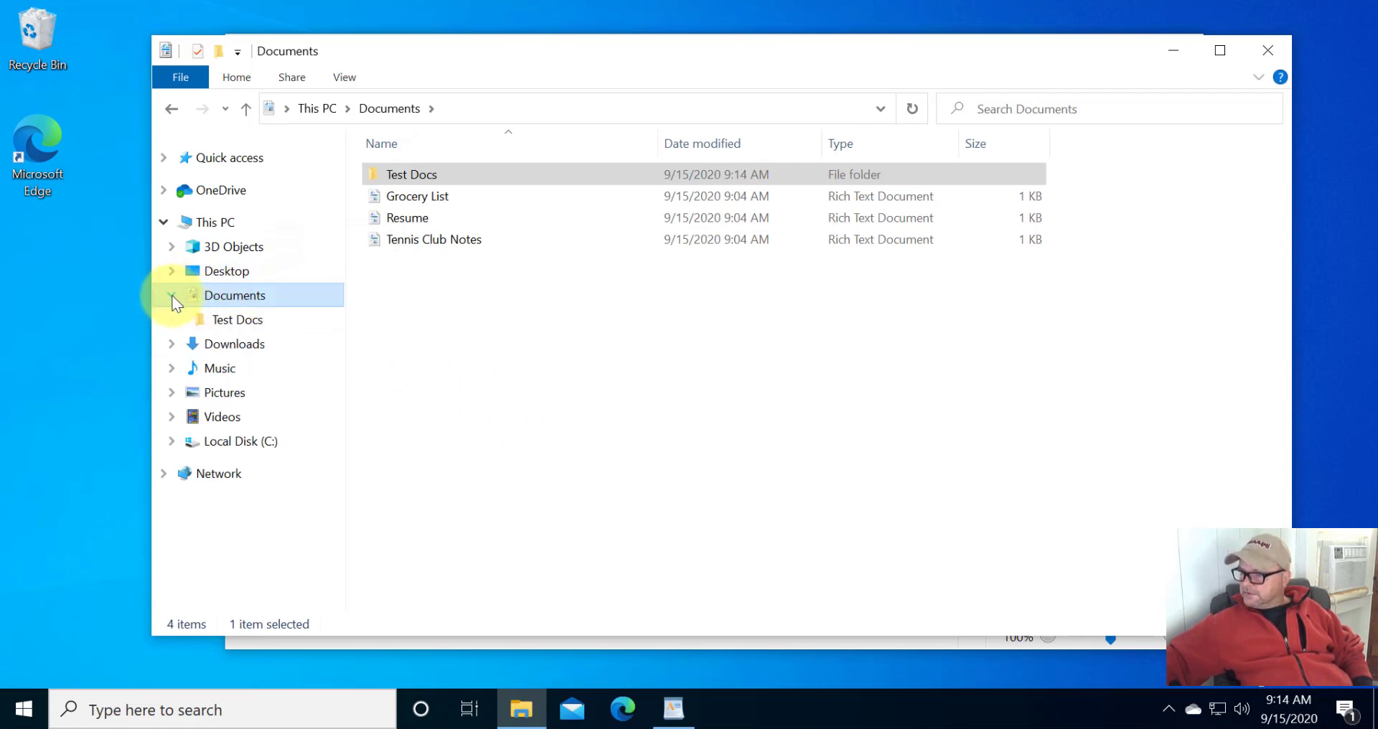
click(171, 295)
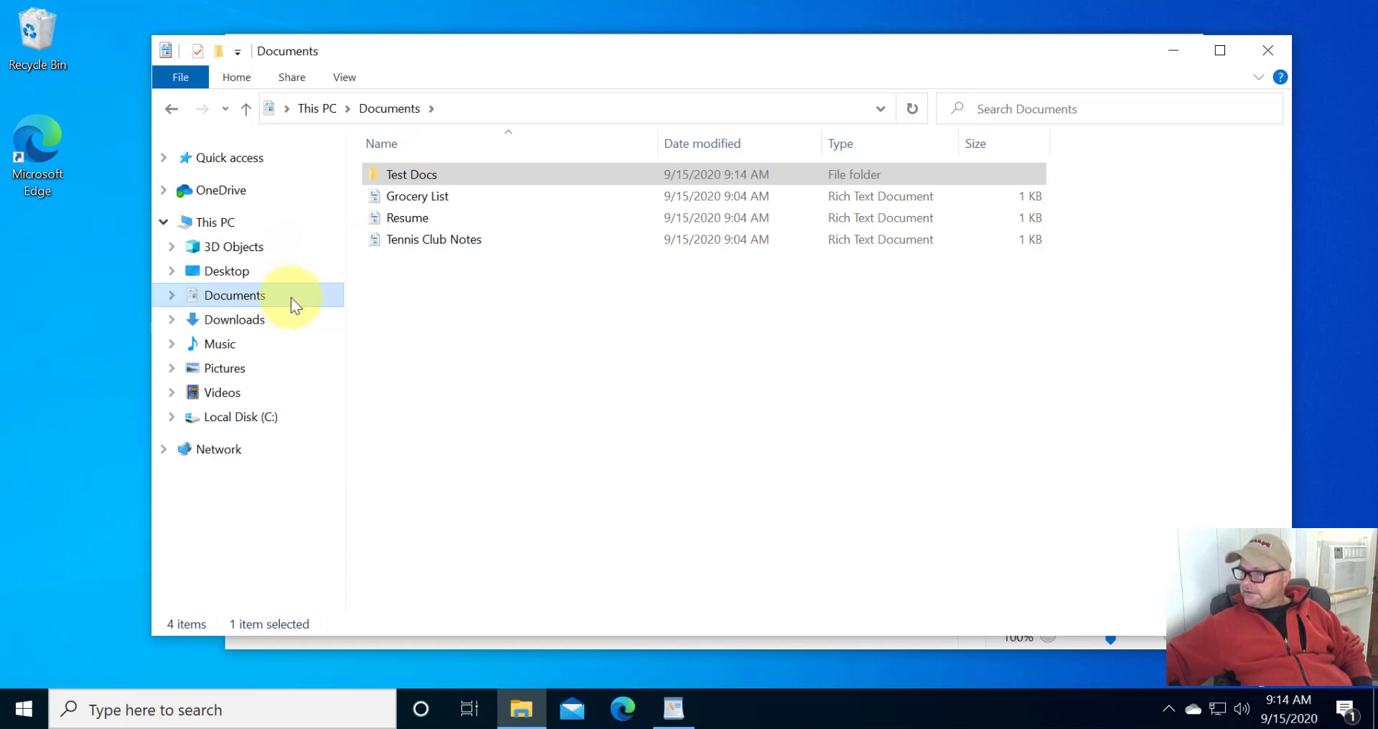
click(171, 295)
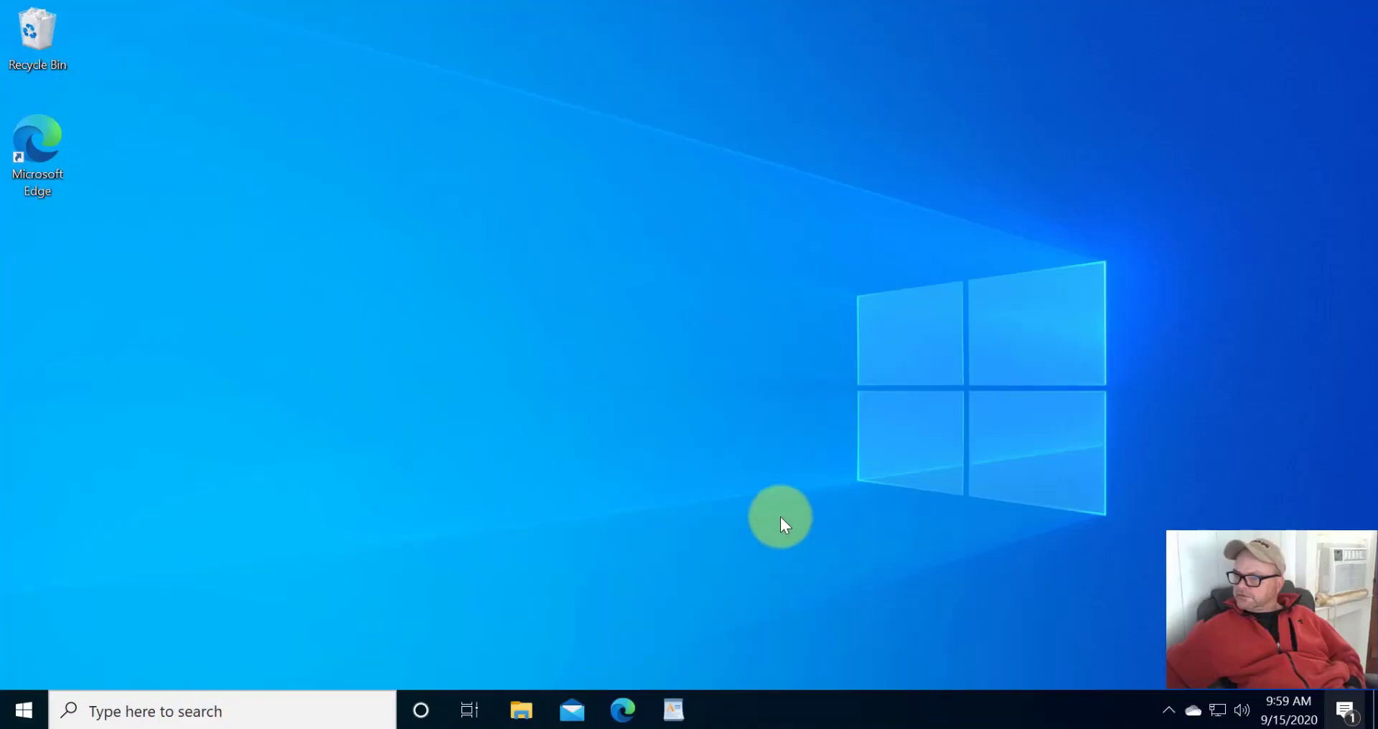
Open File Explorer, collapse This PC in the folder tree, and expand Quick access
click(521, 710)
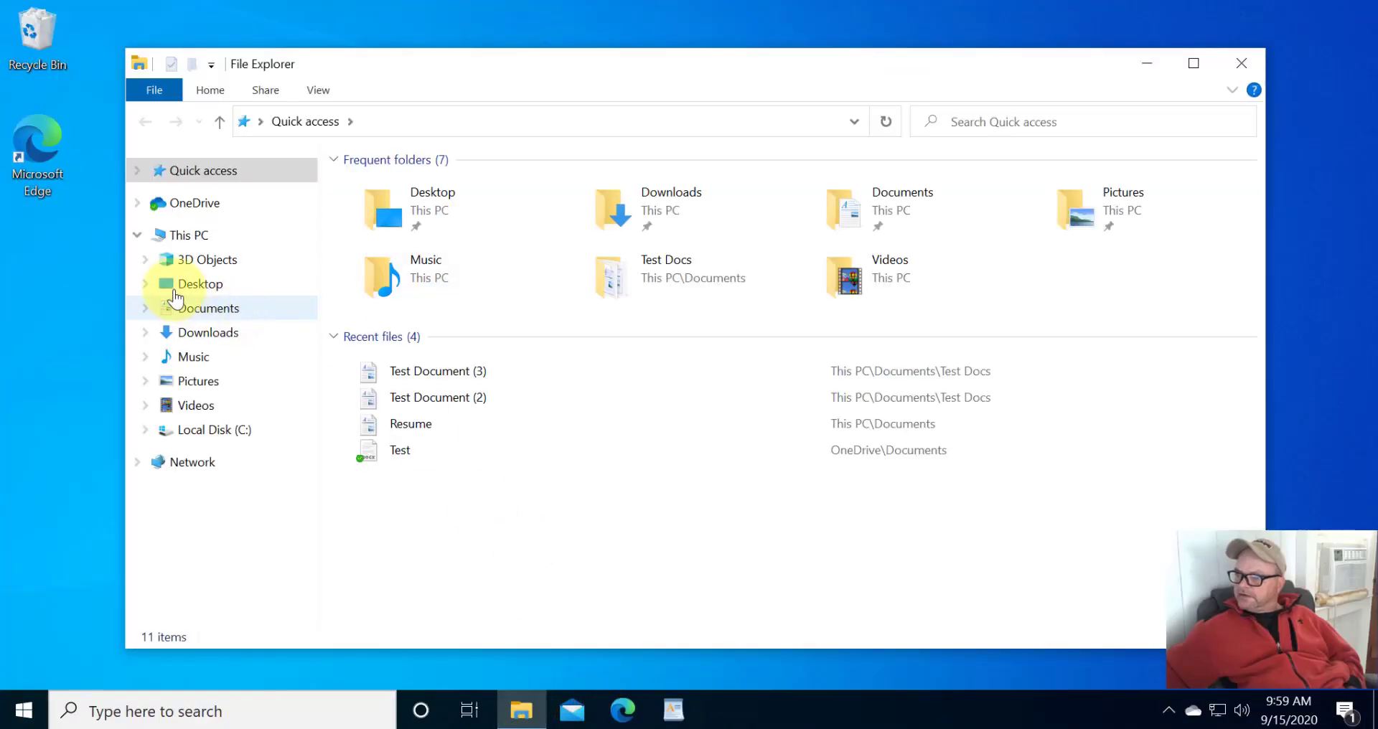
click(136, 235)
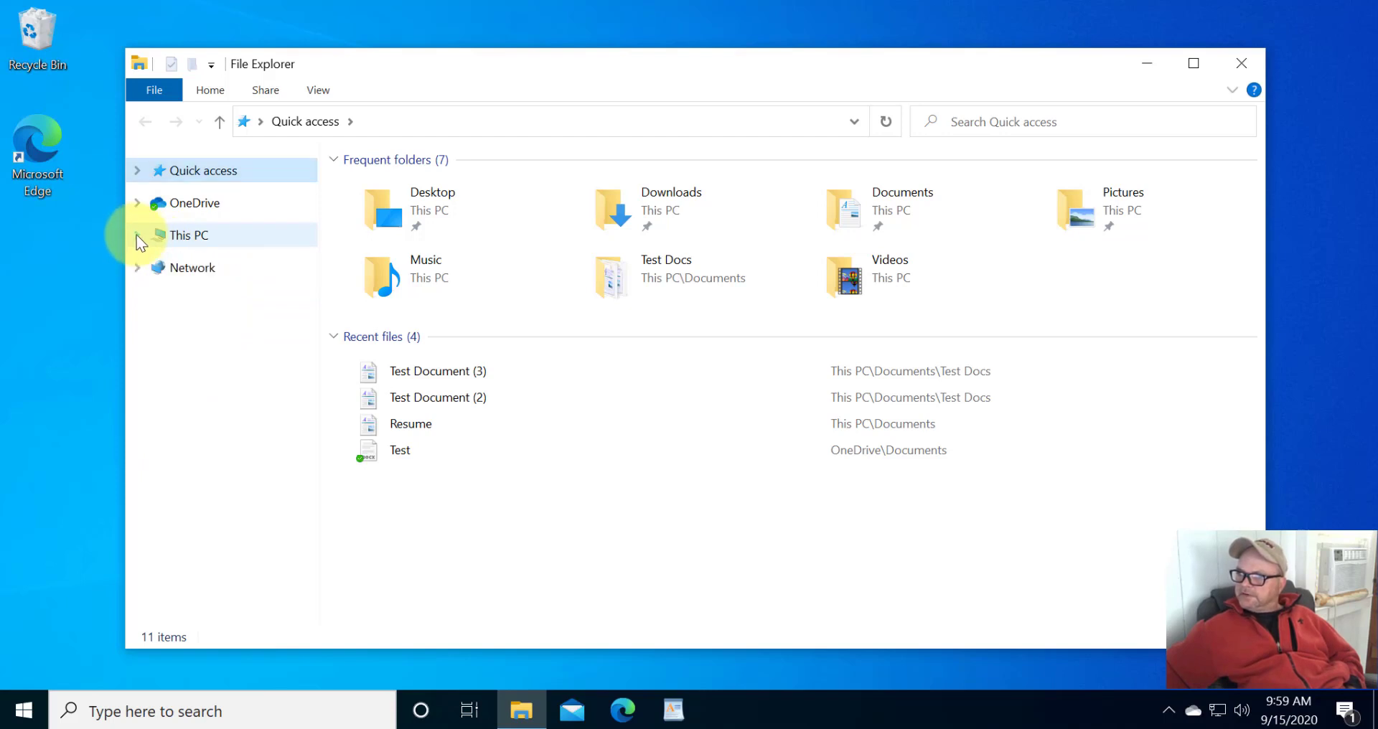
click(136, 234)
click(136, 235)
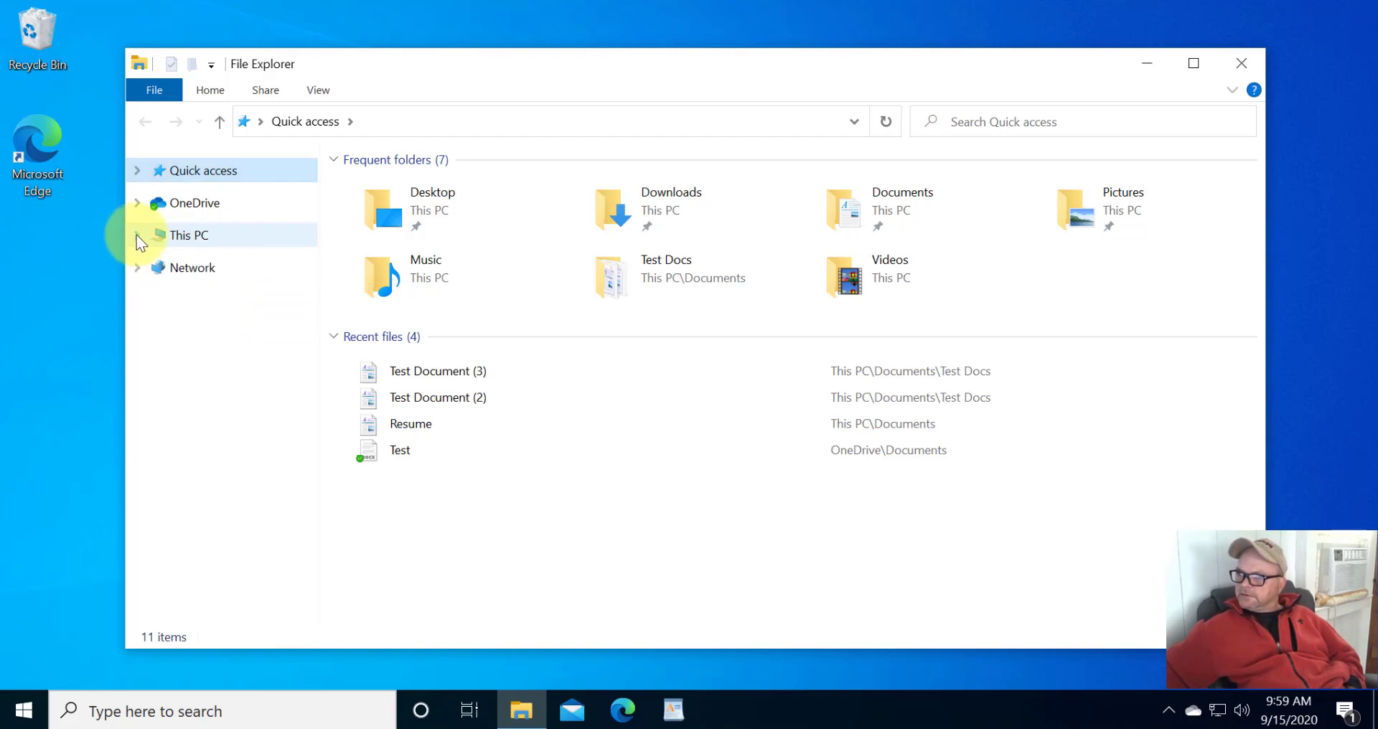
click(136, 171)
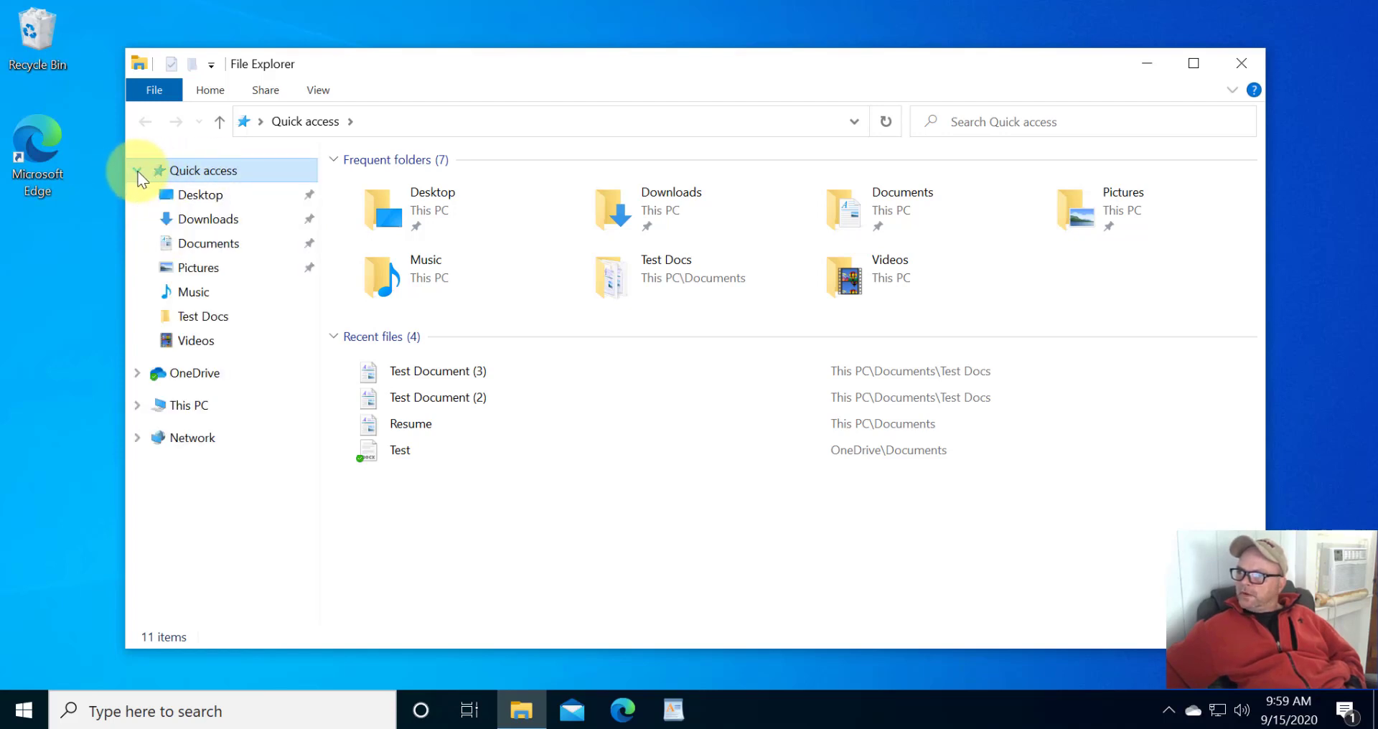
View the contents of Desktop, Documents, Pictures, Music, Test Docs and Videos from Quick access, ending in Test Docs
click(202, 200)
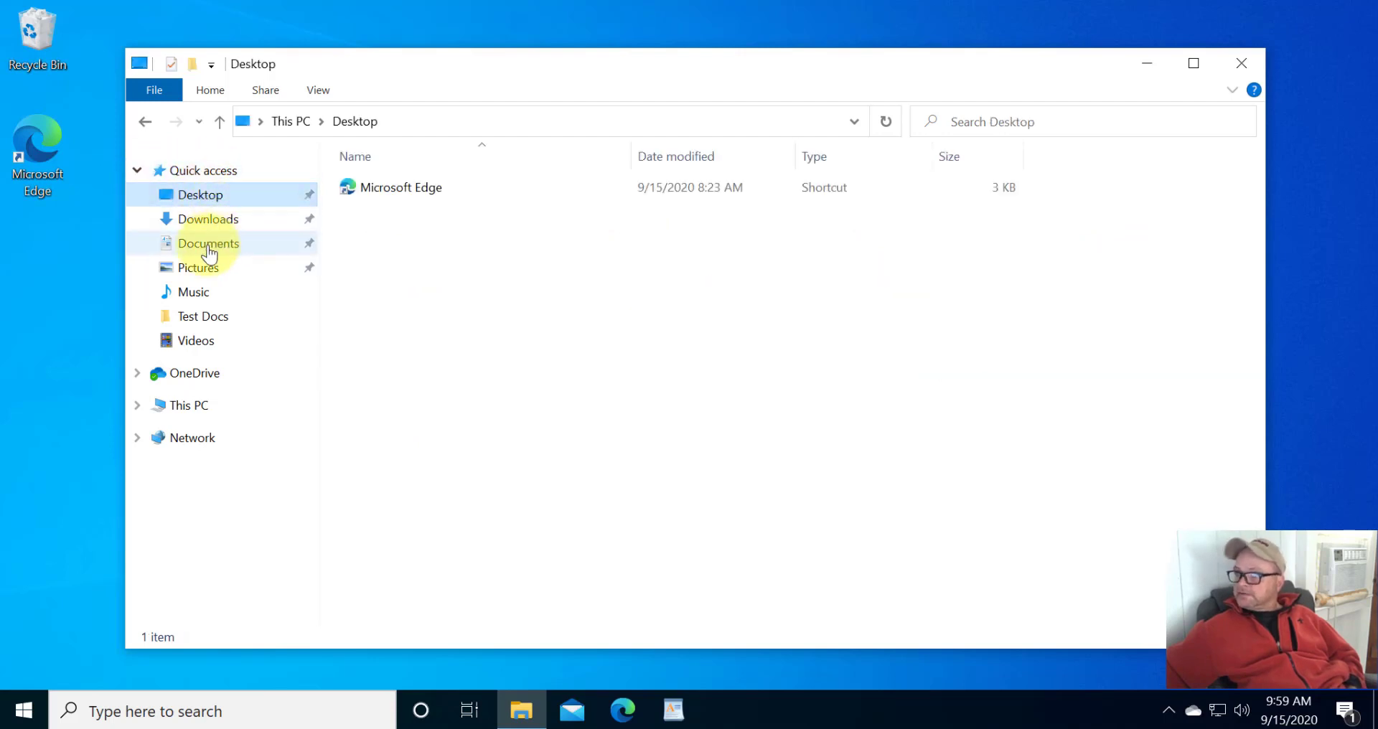
click(206, 246)
click(205, 271)
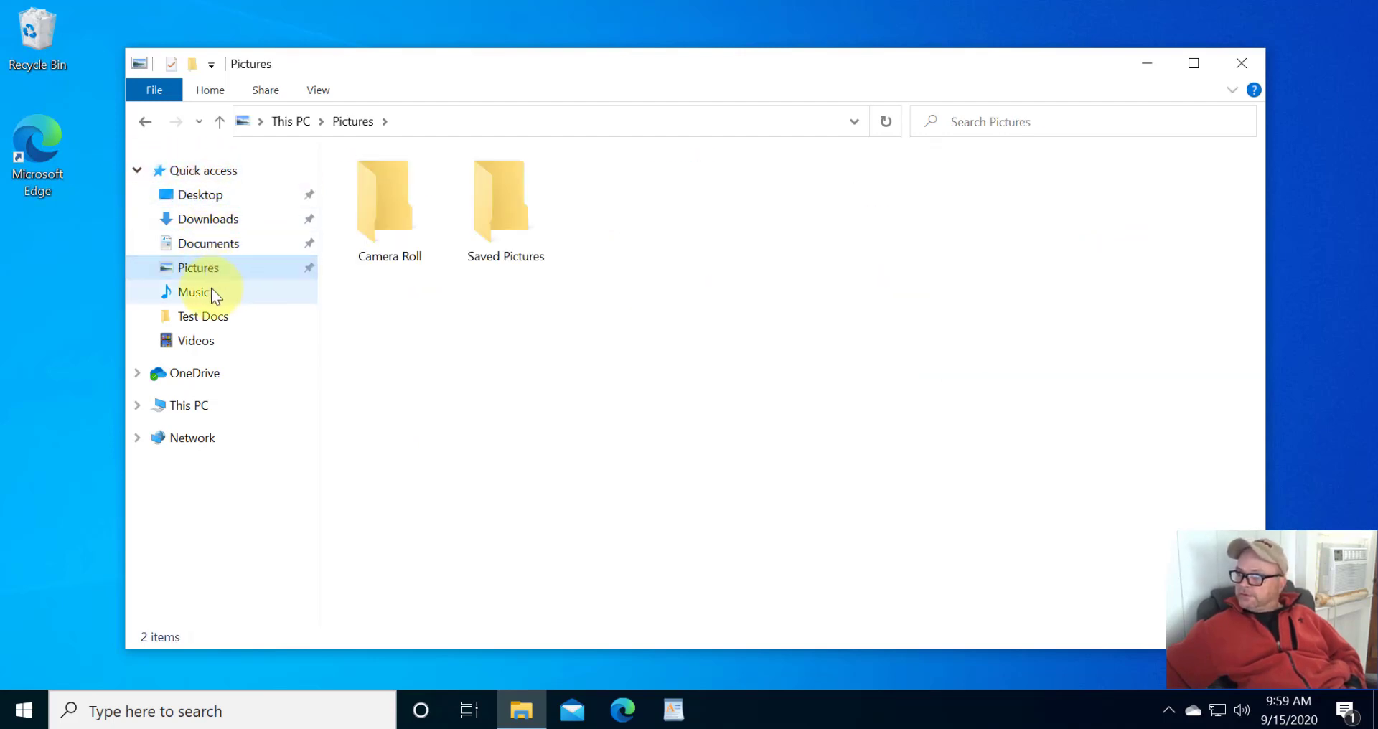
click(207, 296)
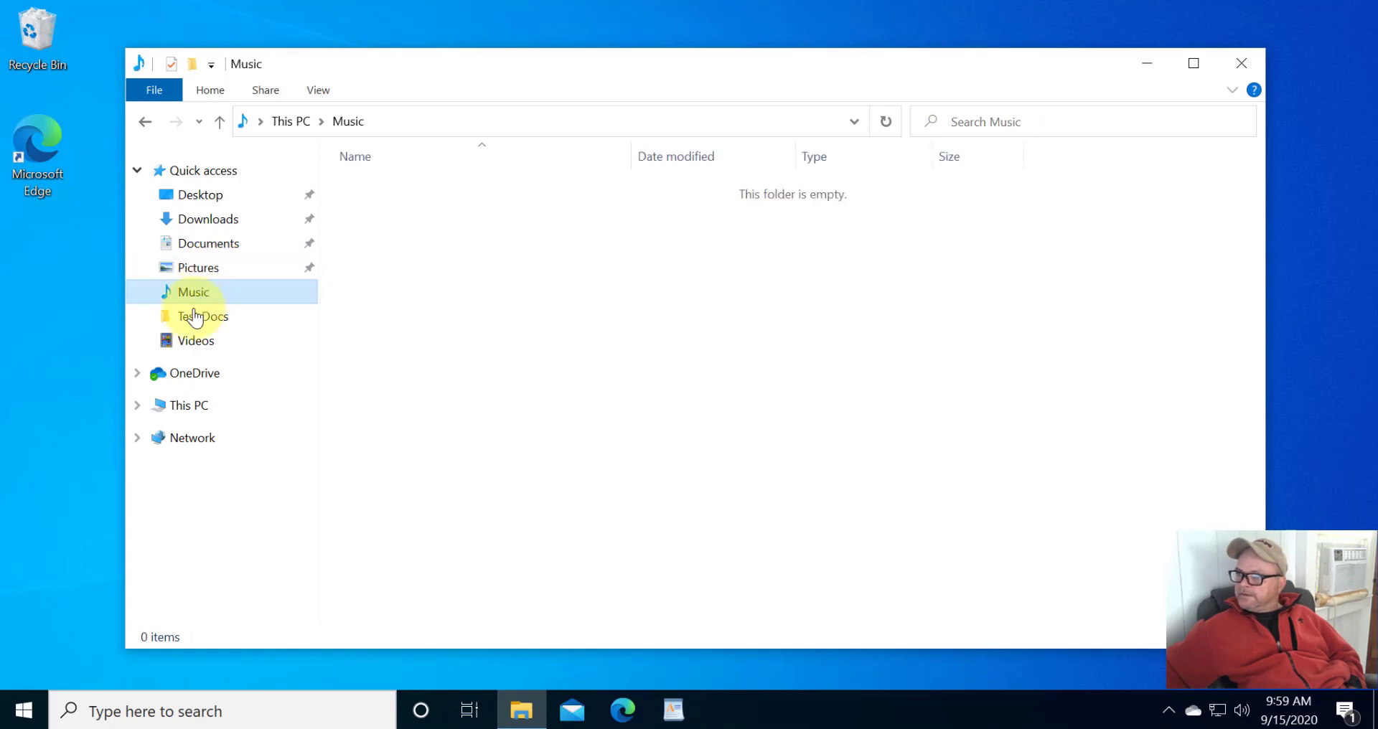
click(194, 318)
click(193, 342)
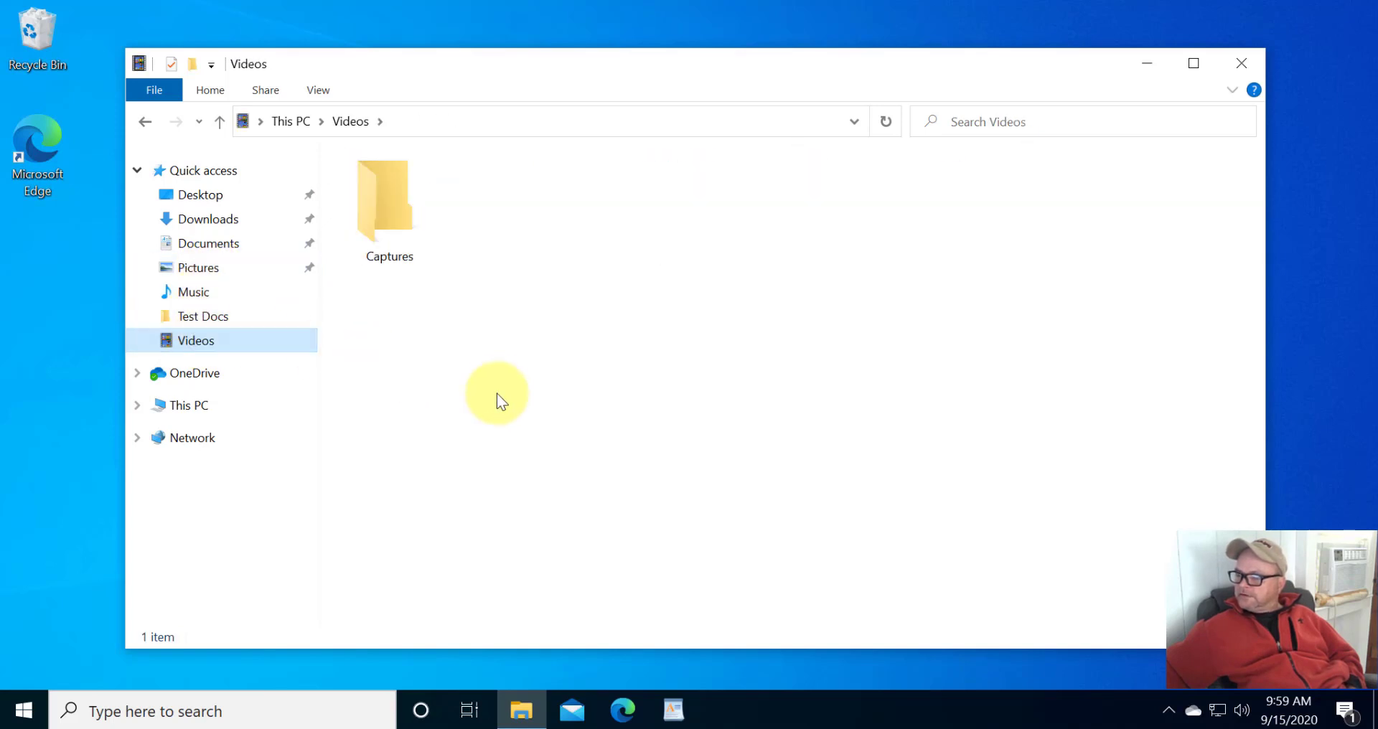
click(191, 319)
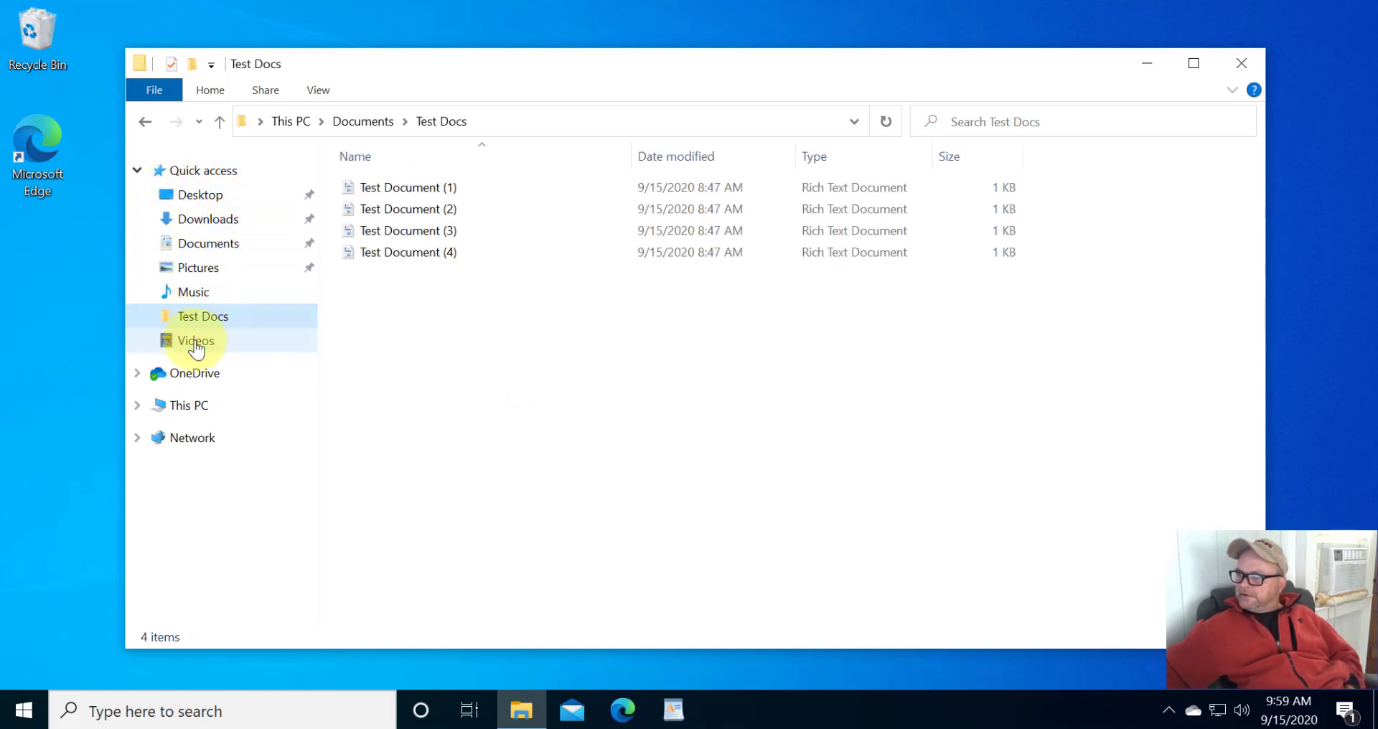
Turn off showing frequently used folders in Quick access in Folder Options, and apply the change
click(157, 92)
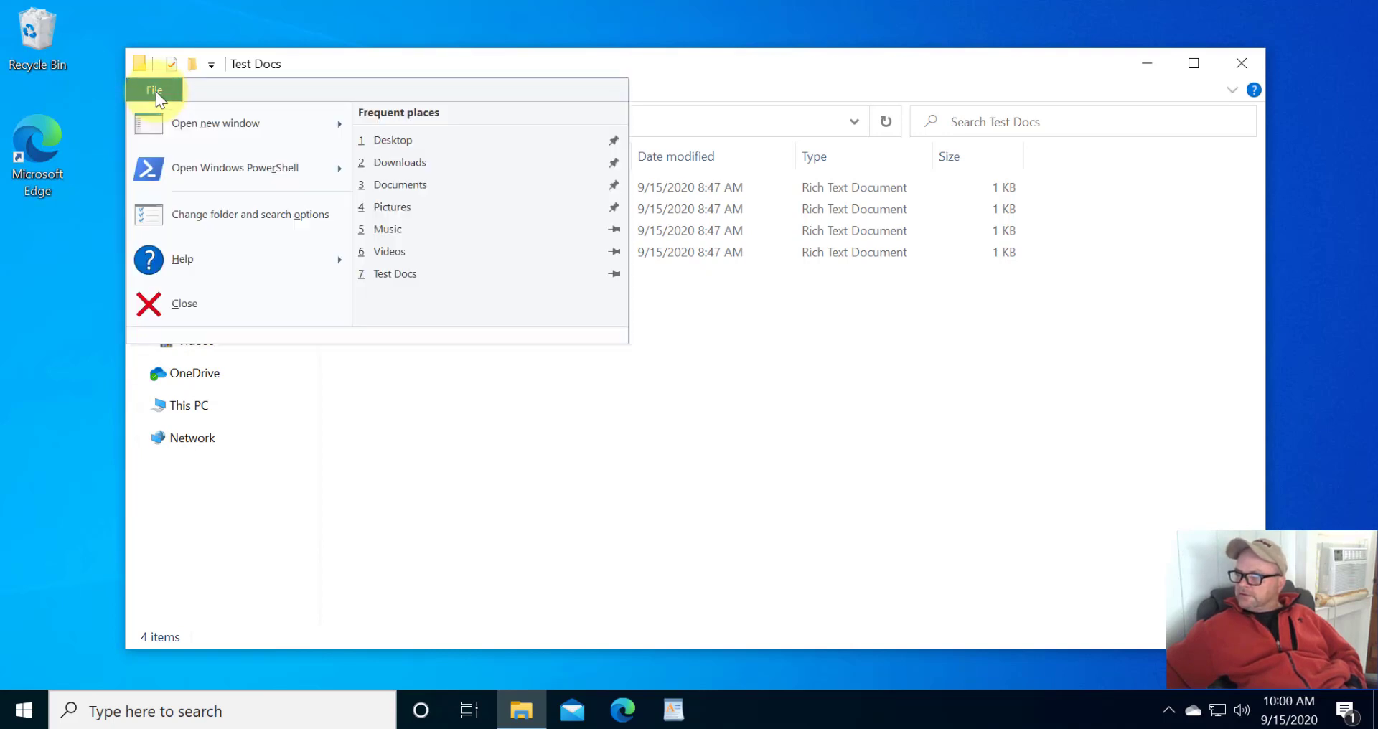
click(209, 220)
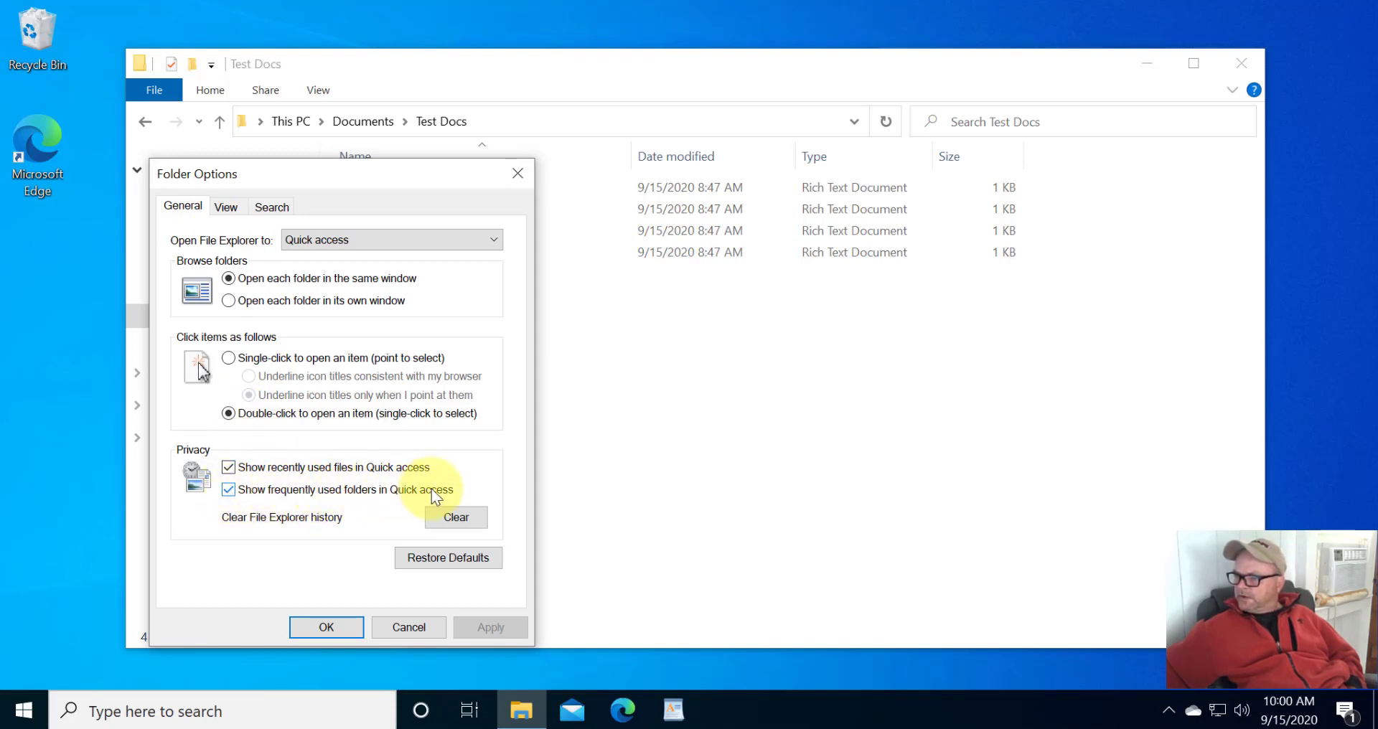
click(228, 491)
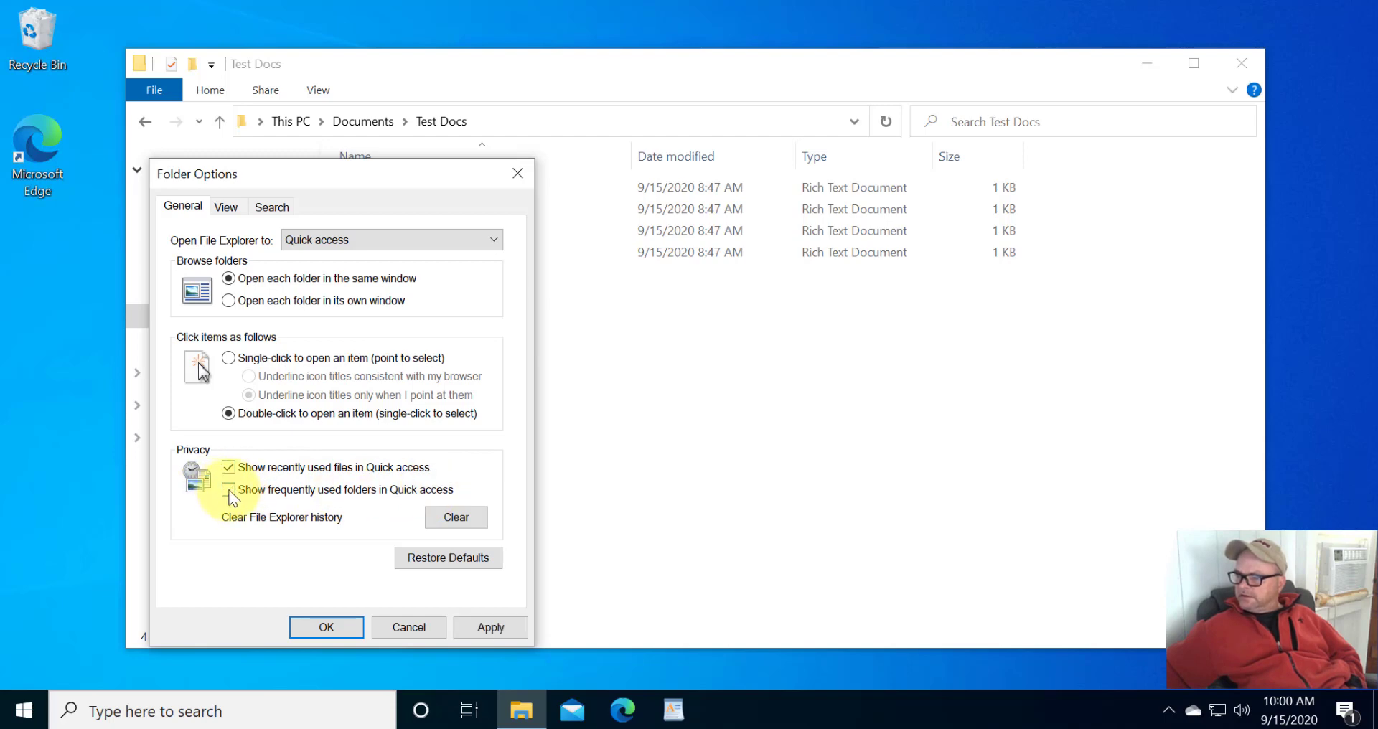
click(477, 627)
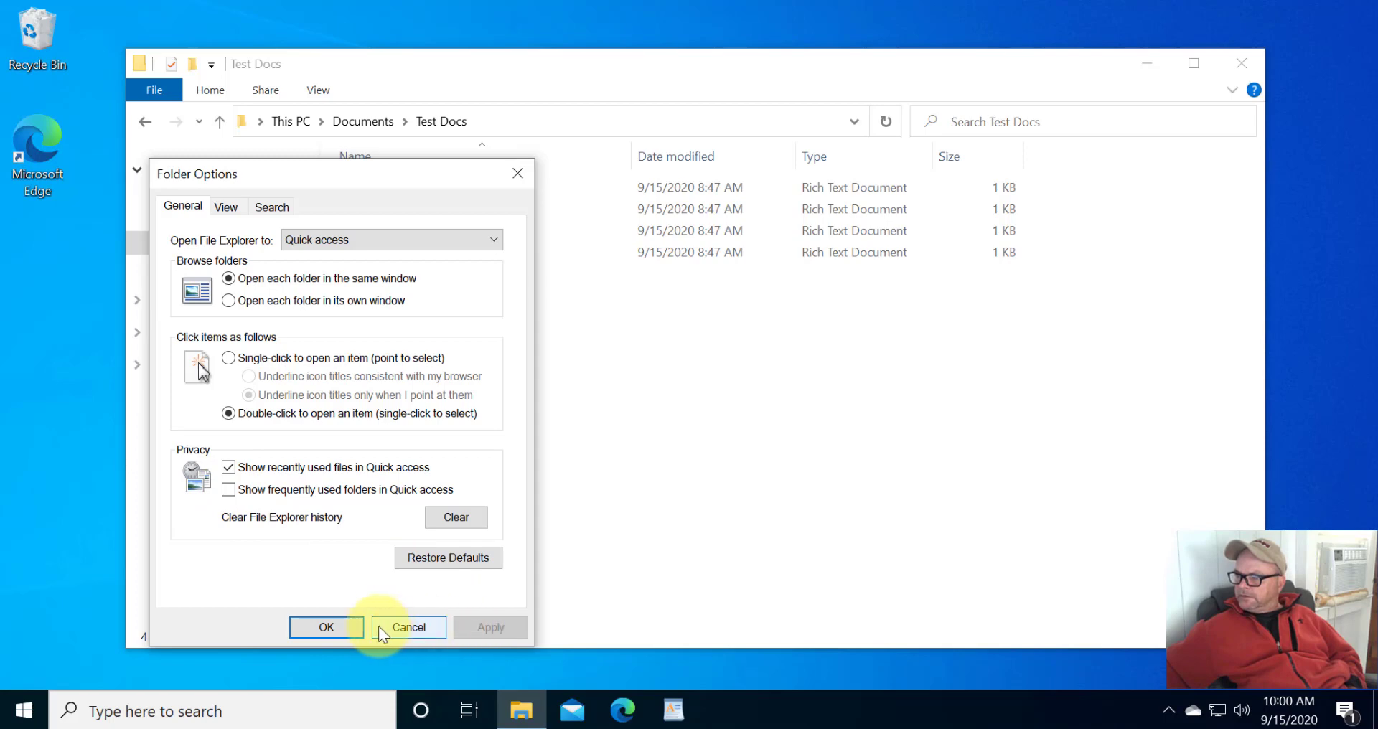
click(348, 626)
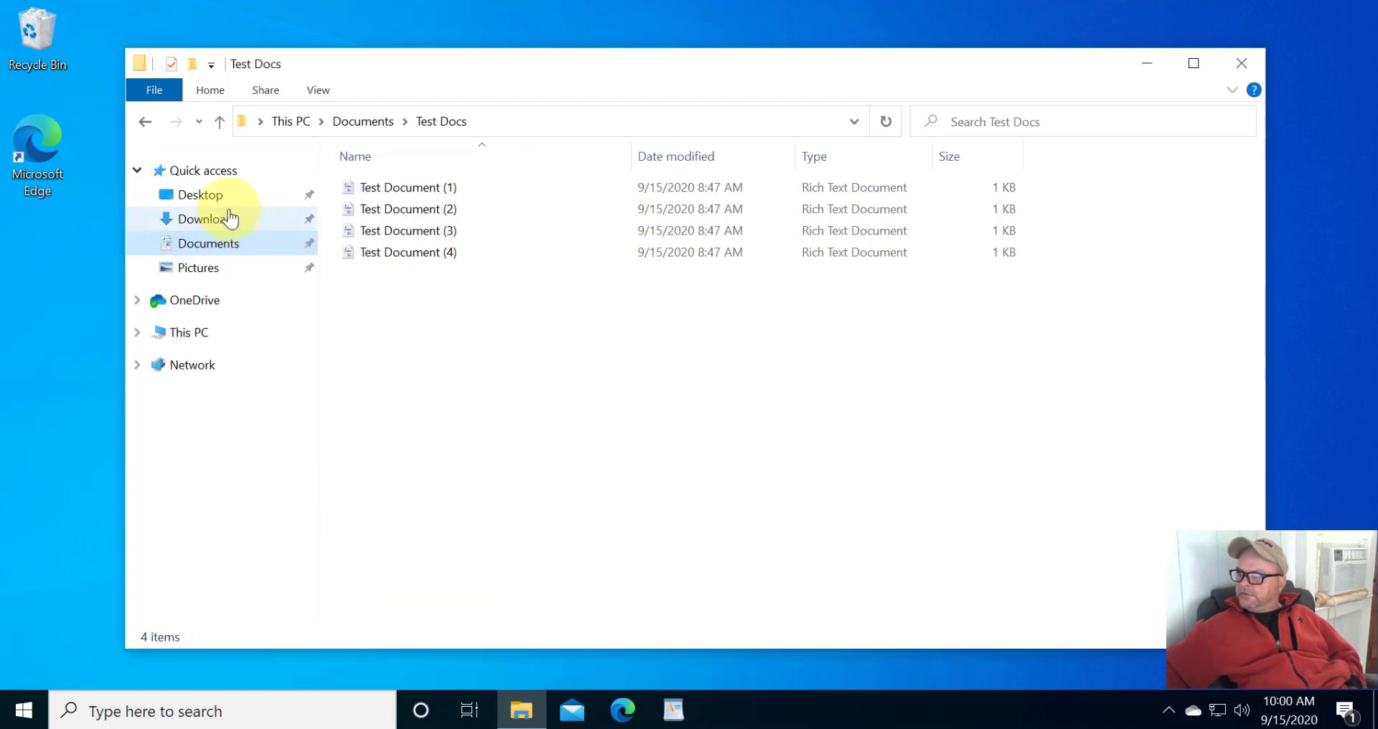
Collapse and re-expand Quick access, and view the contents of its Desktop, Downloads, Documents and Pictures folders
click(137, 171)
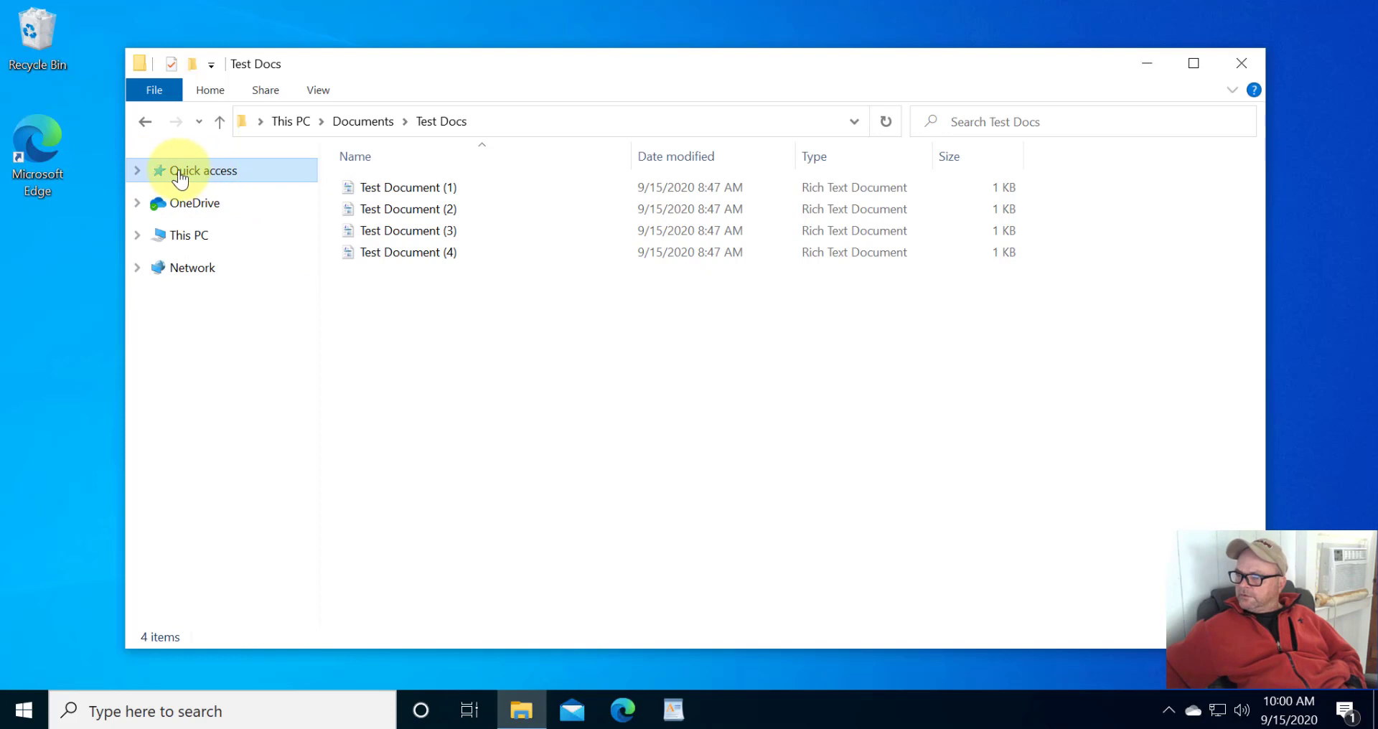
click(136, 170)
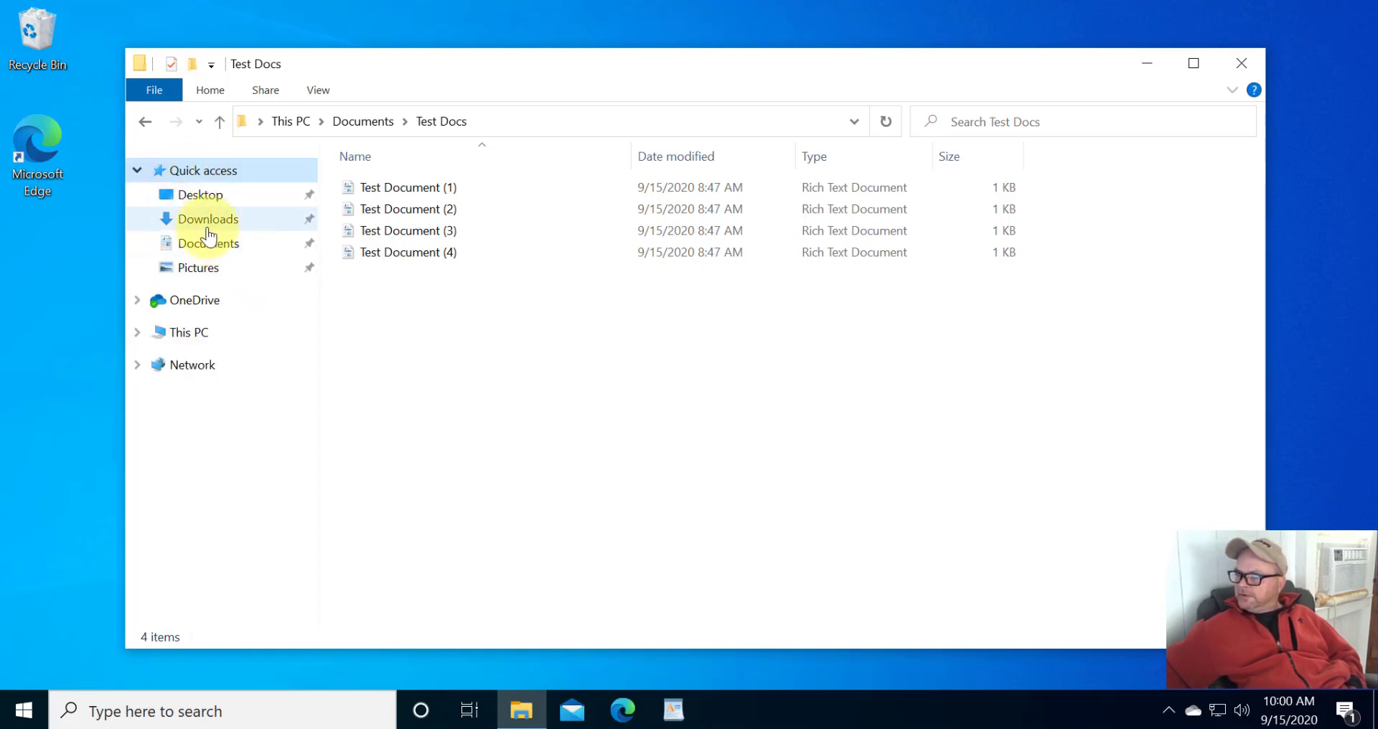
click(201, 195)
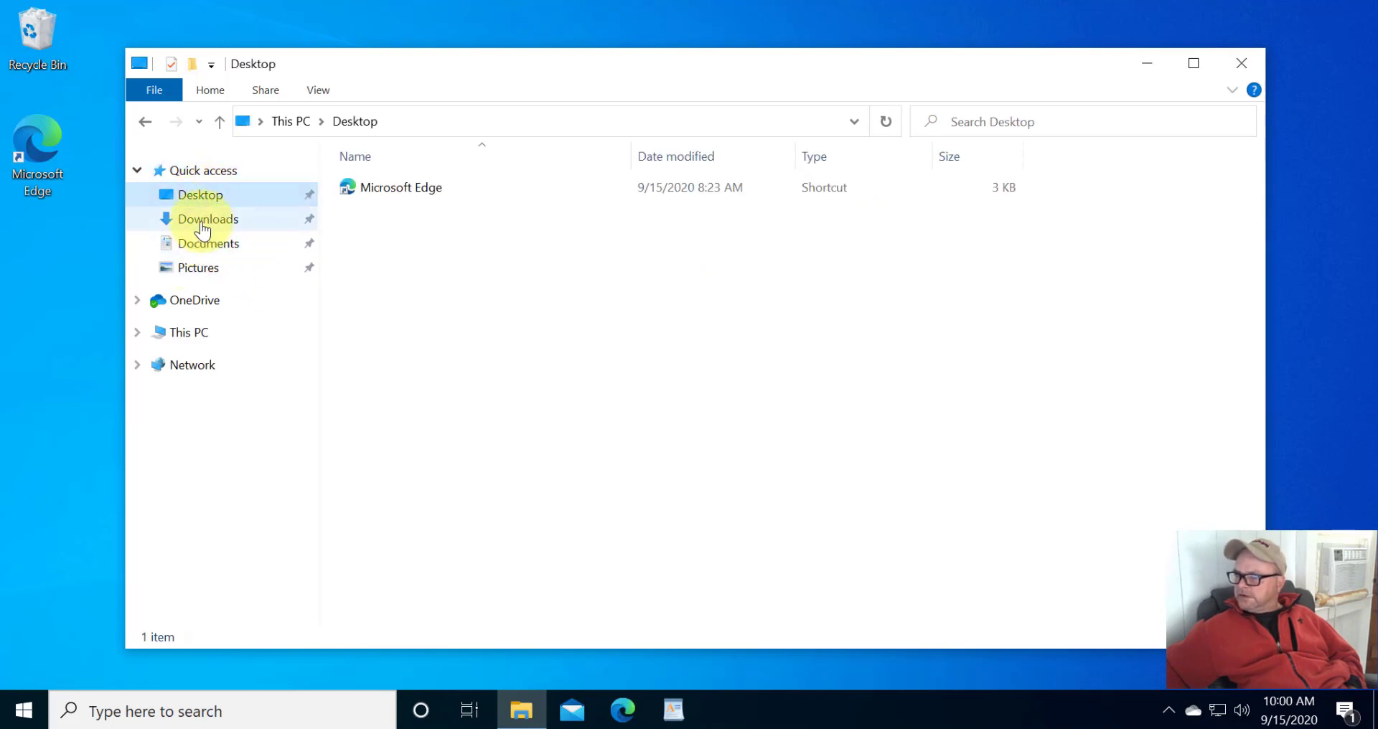
click(203, 228)
click(203, 251)
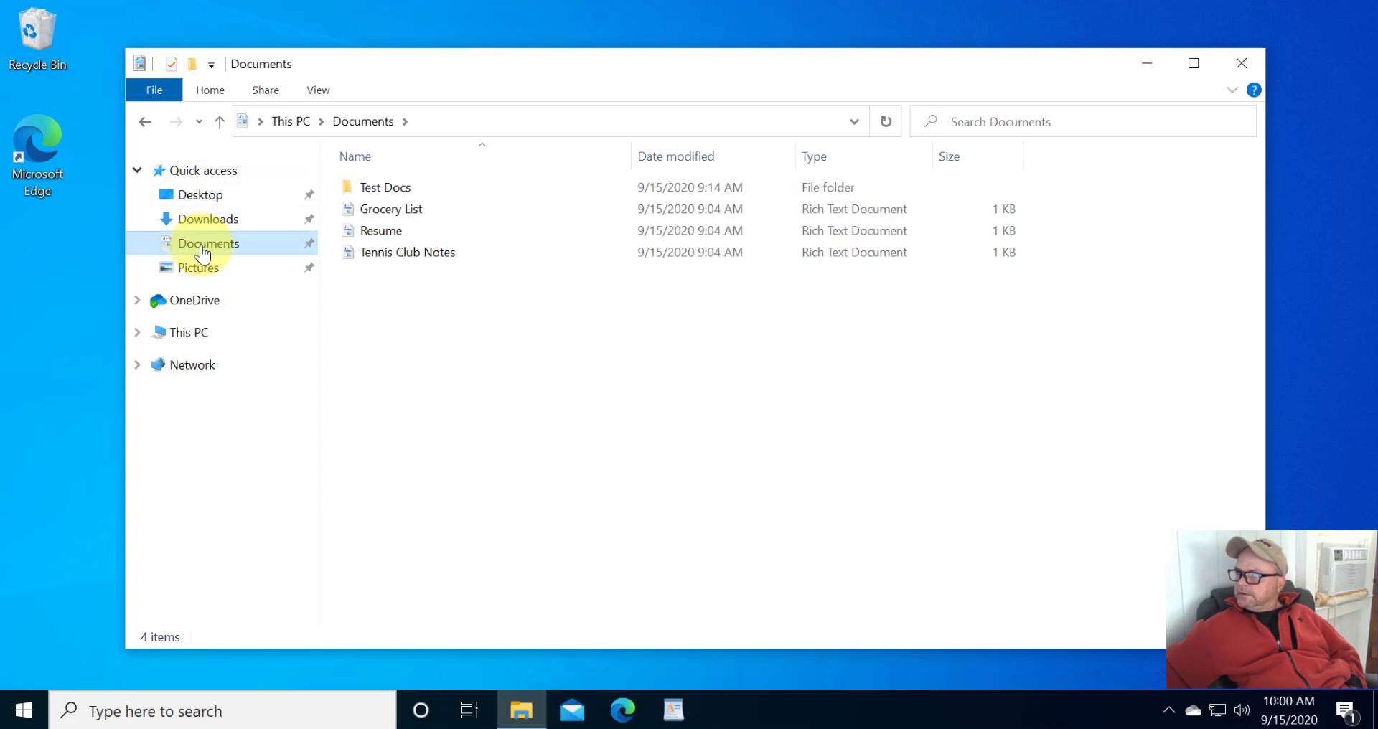
click(202, 274)
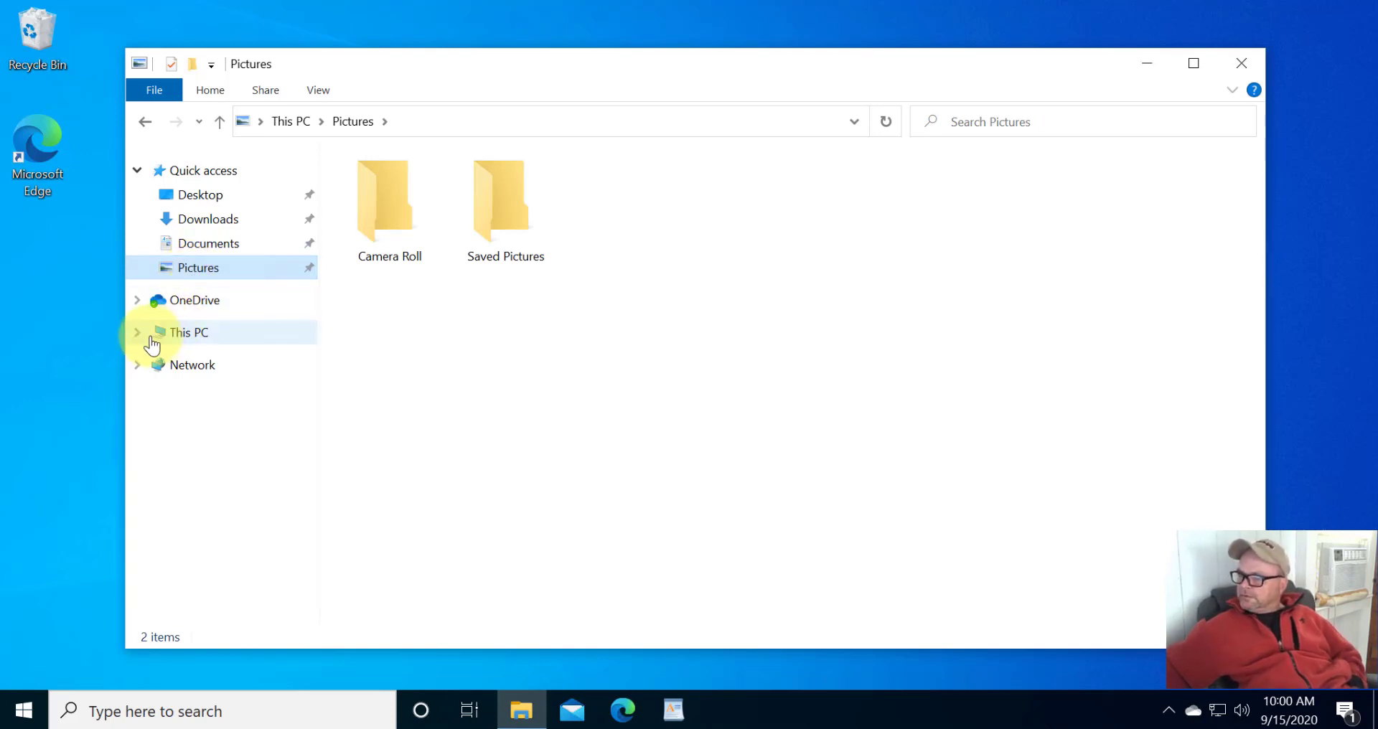
View the contents of OneDrive, and expand and collapse its branch in the folder tree
click(183, 302)
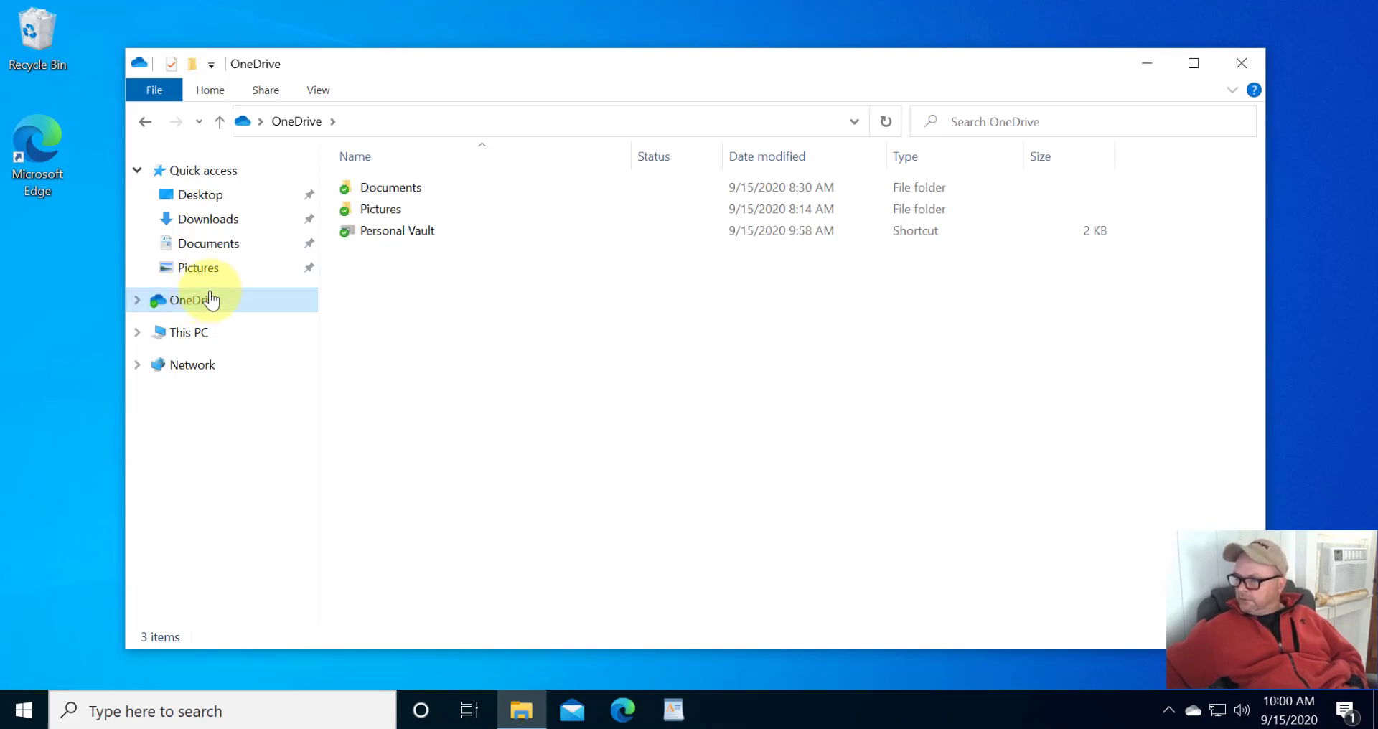
click(137, 300)
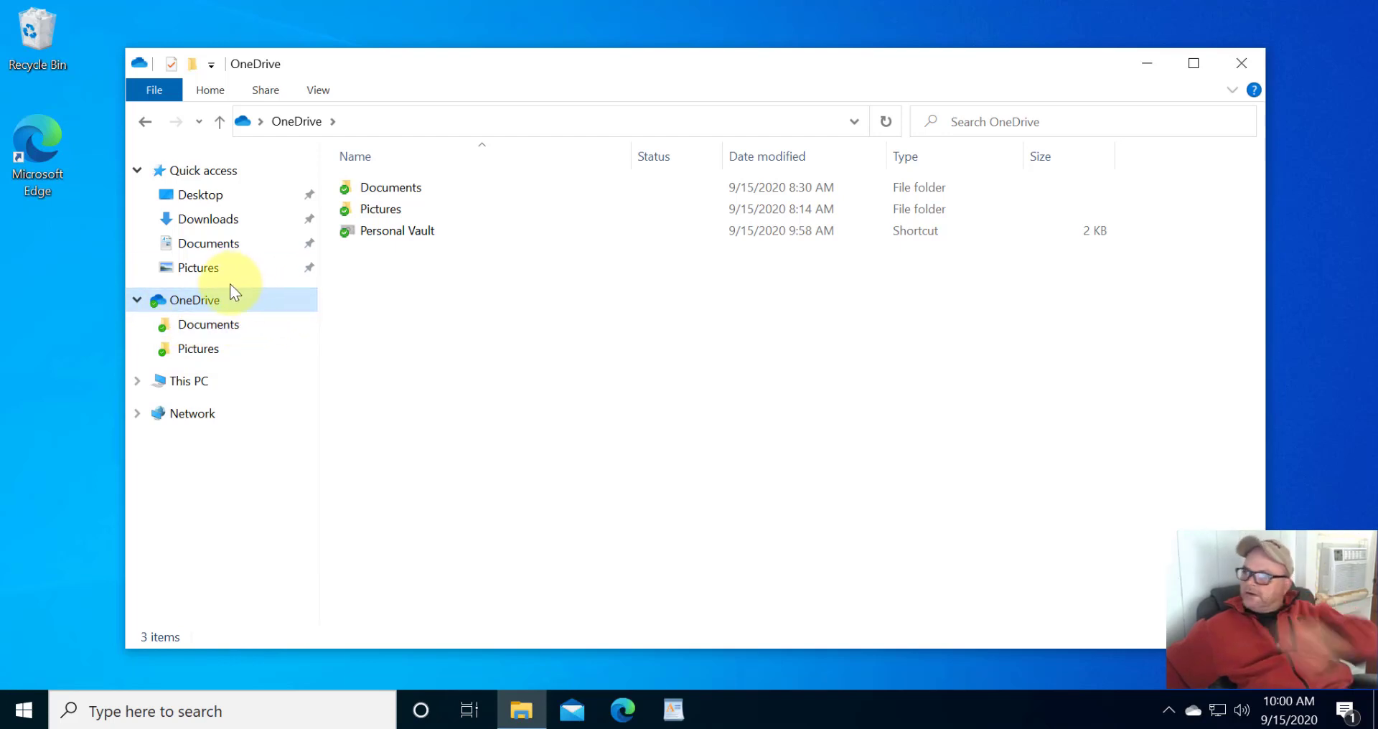
click(137, 300)
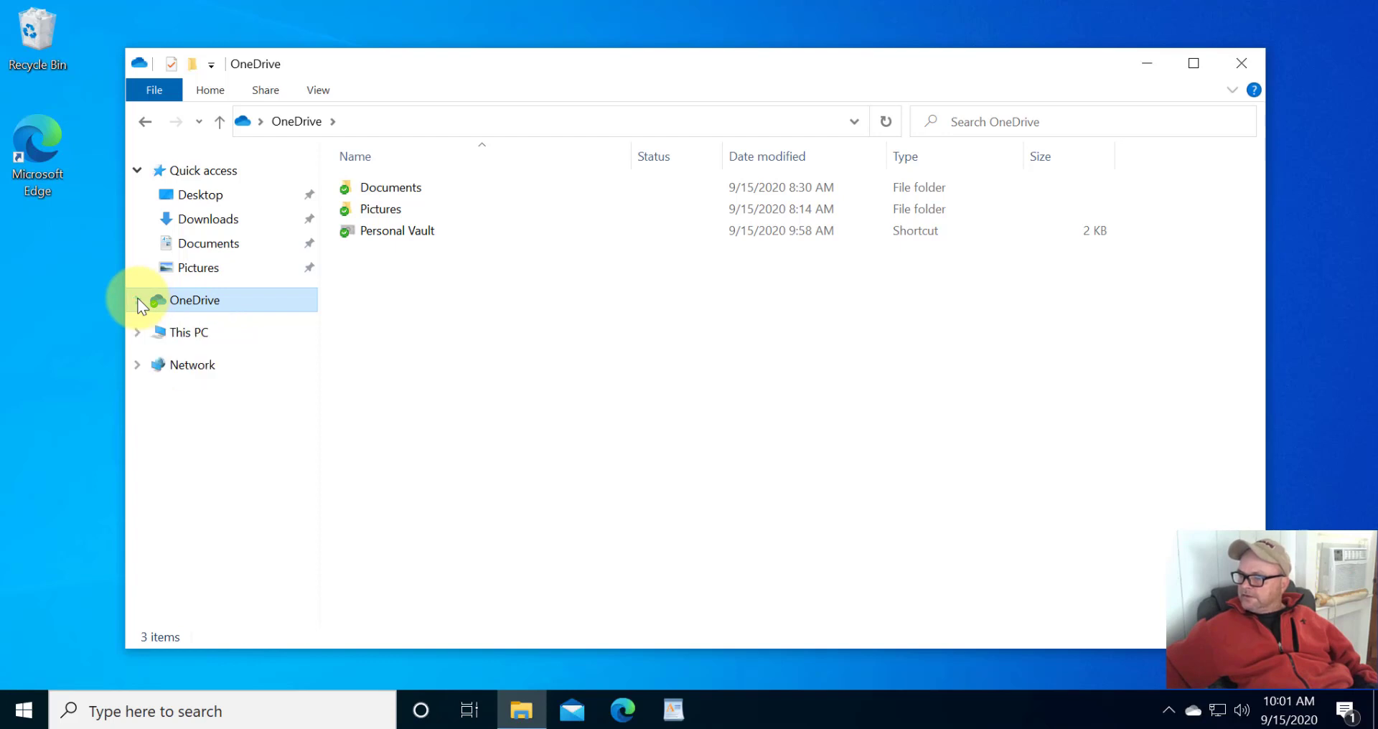
Expand This PC and Documents in the folder tree, and pin the Test Docs folder to Quick access
click(137, 332)
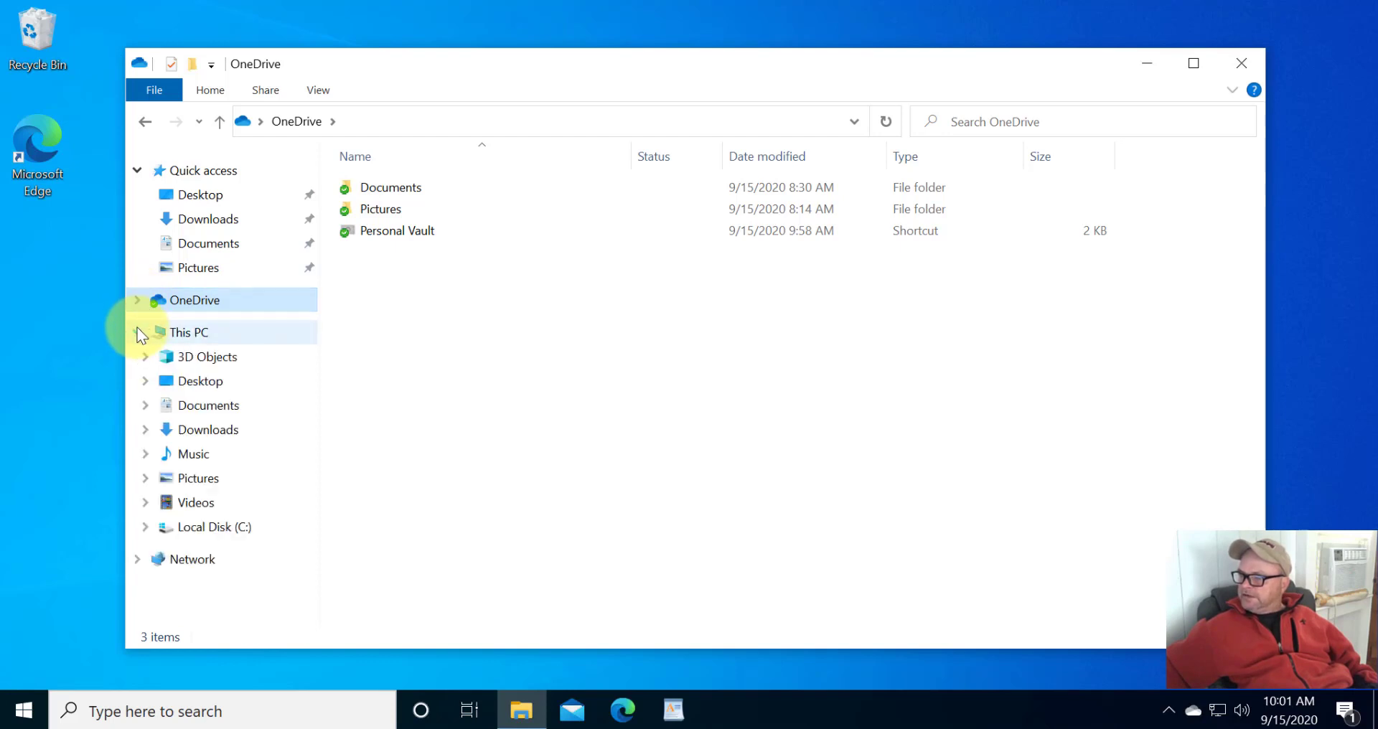
click(144, 405)
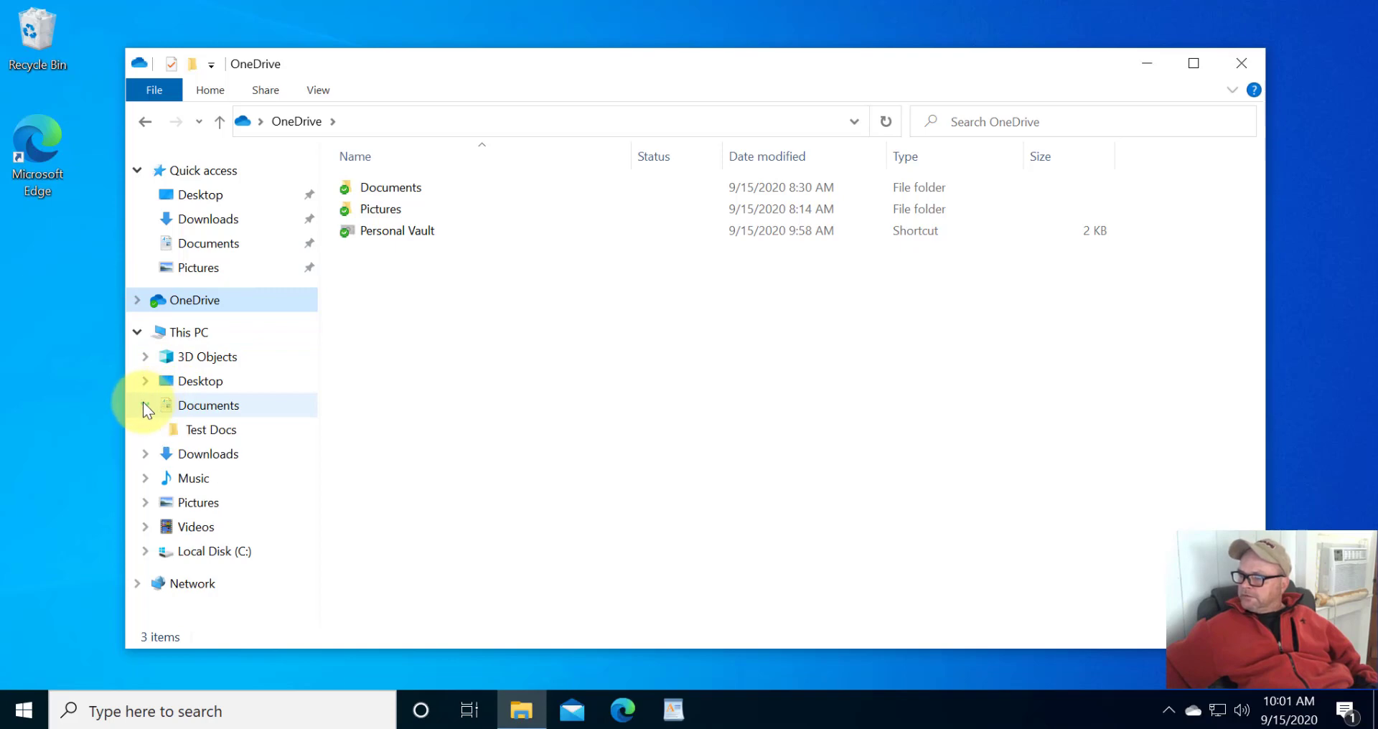
click(211, 430)
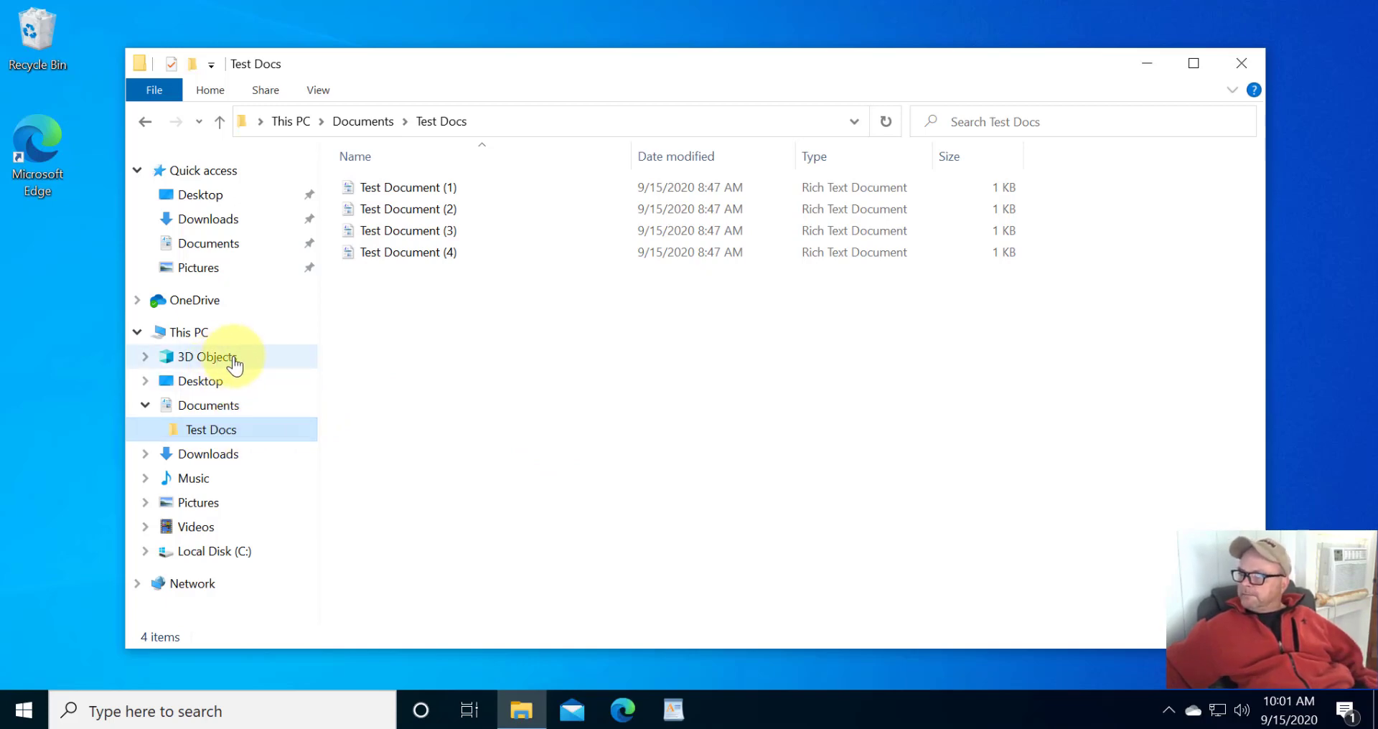
right_click(209, 436)
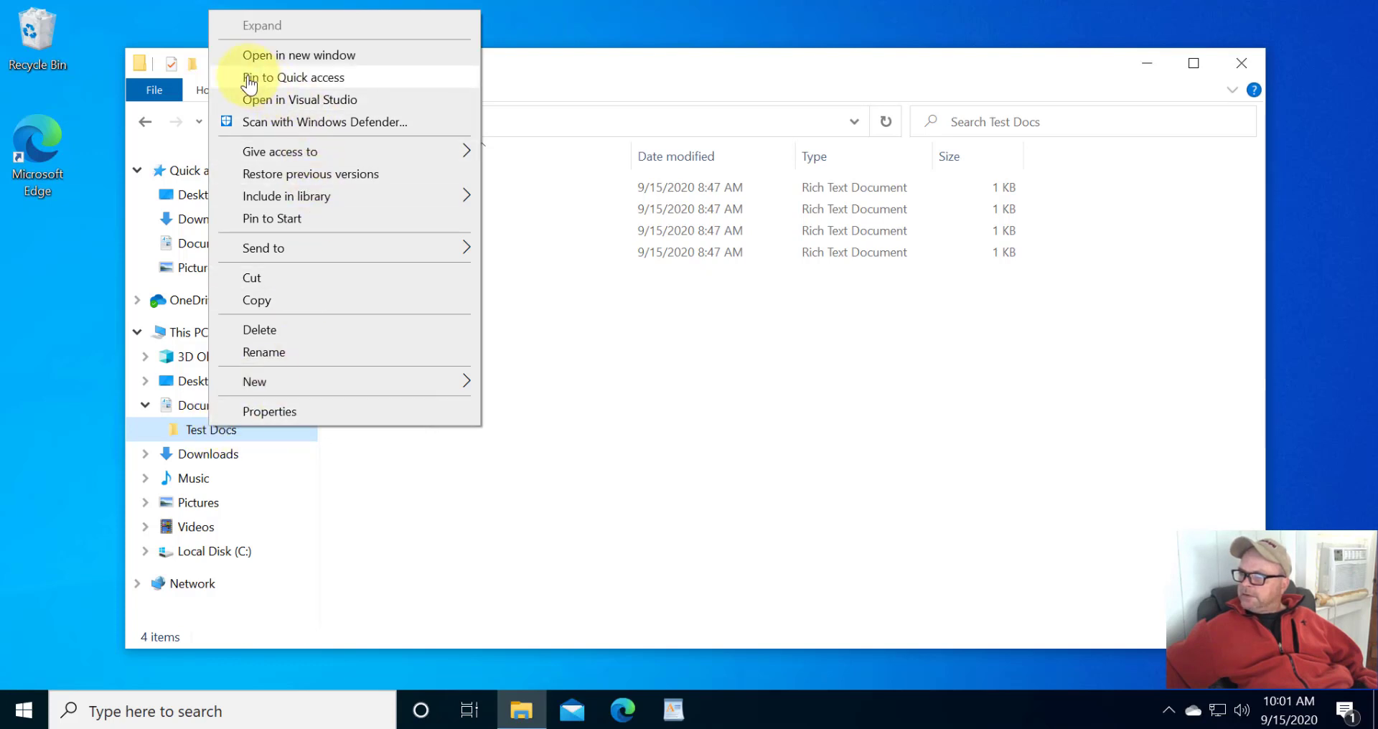
click(324, 79)
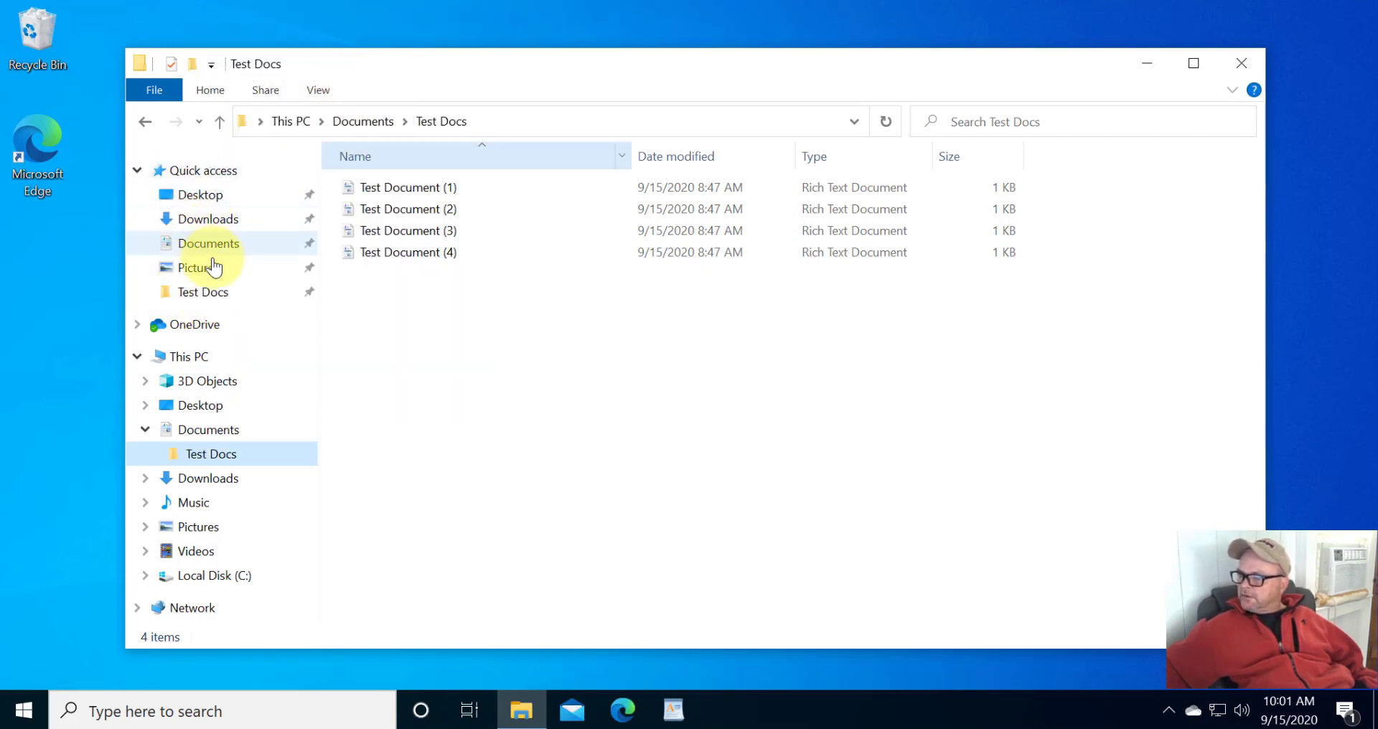
Collapse Documents and This PC in the folder tree, and view Test Docs from Quick access
click(145, 431)
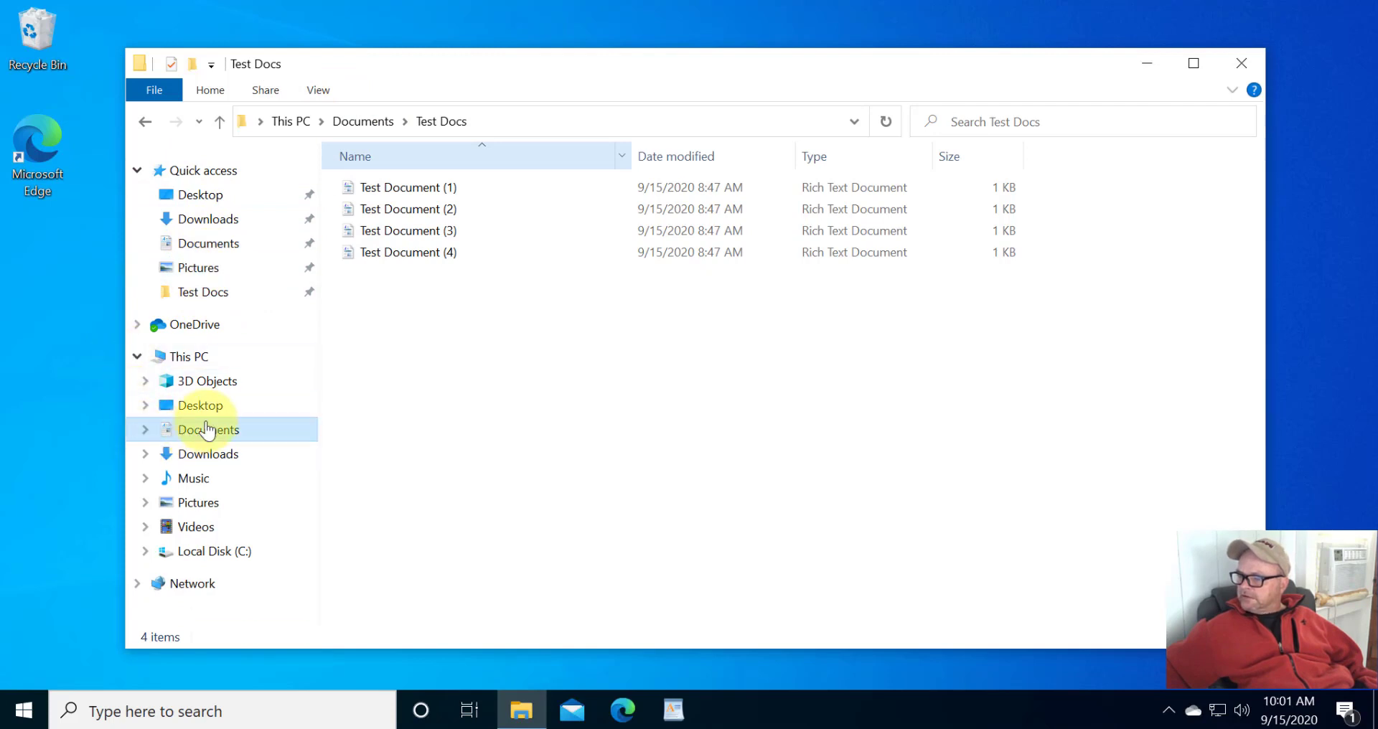
click(138, 359)
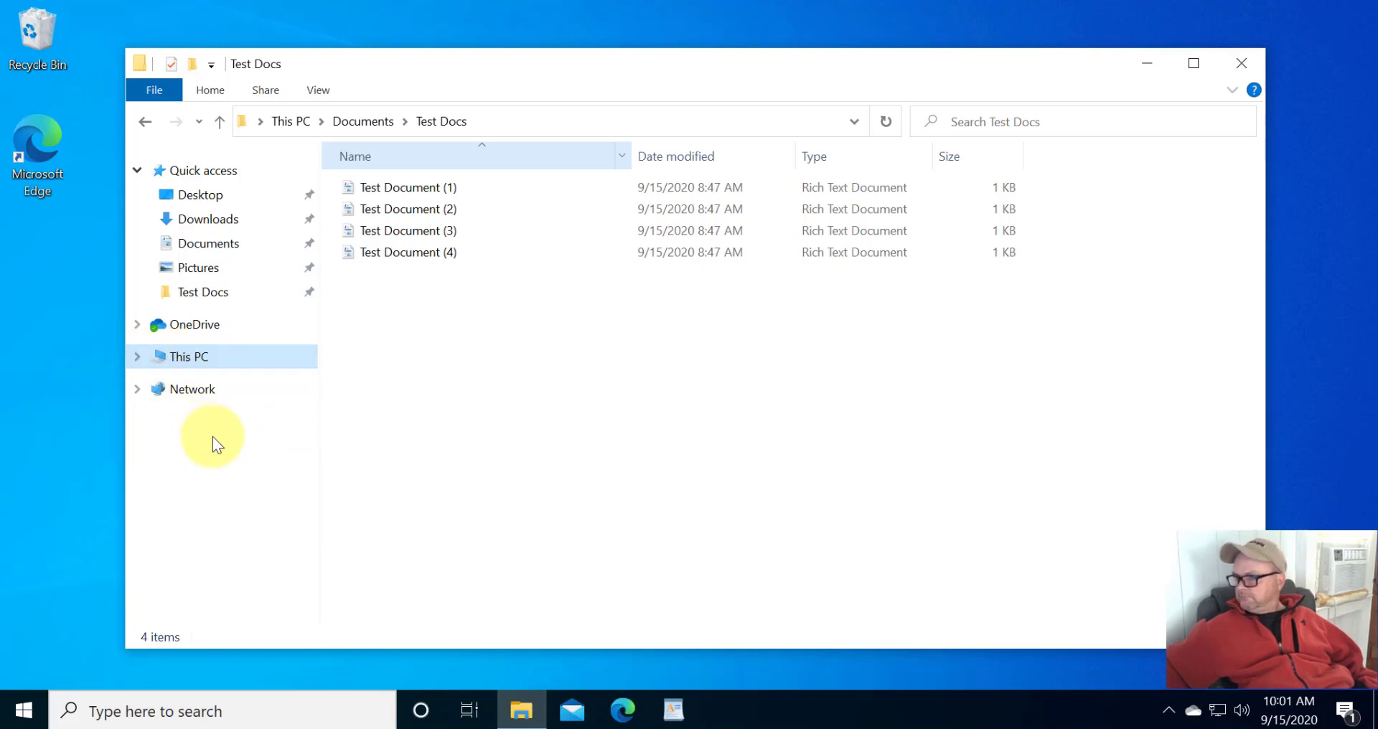
click(203, 300)
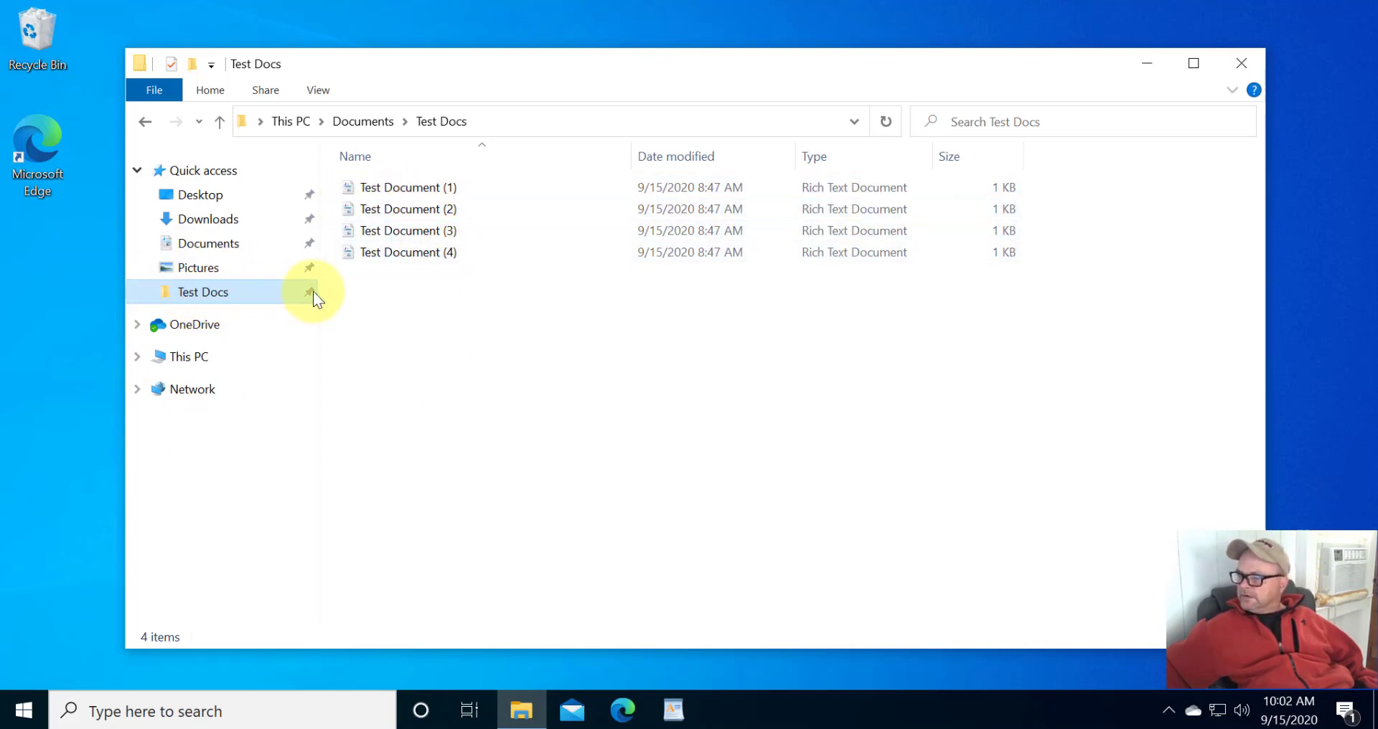
Unpin Test Docs from Quick access, and collapse and re-expand the Quick access branch
right_click(239, 295)
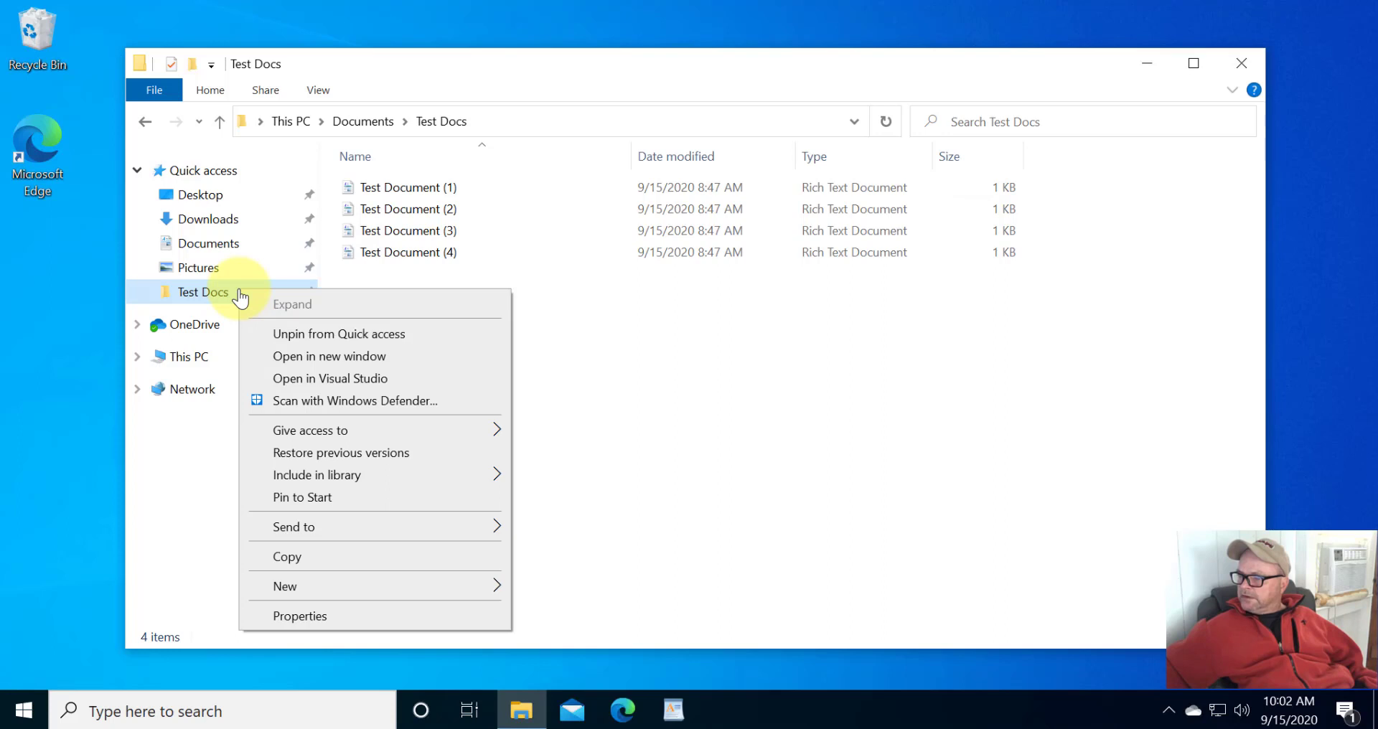
click(322, 336)
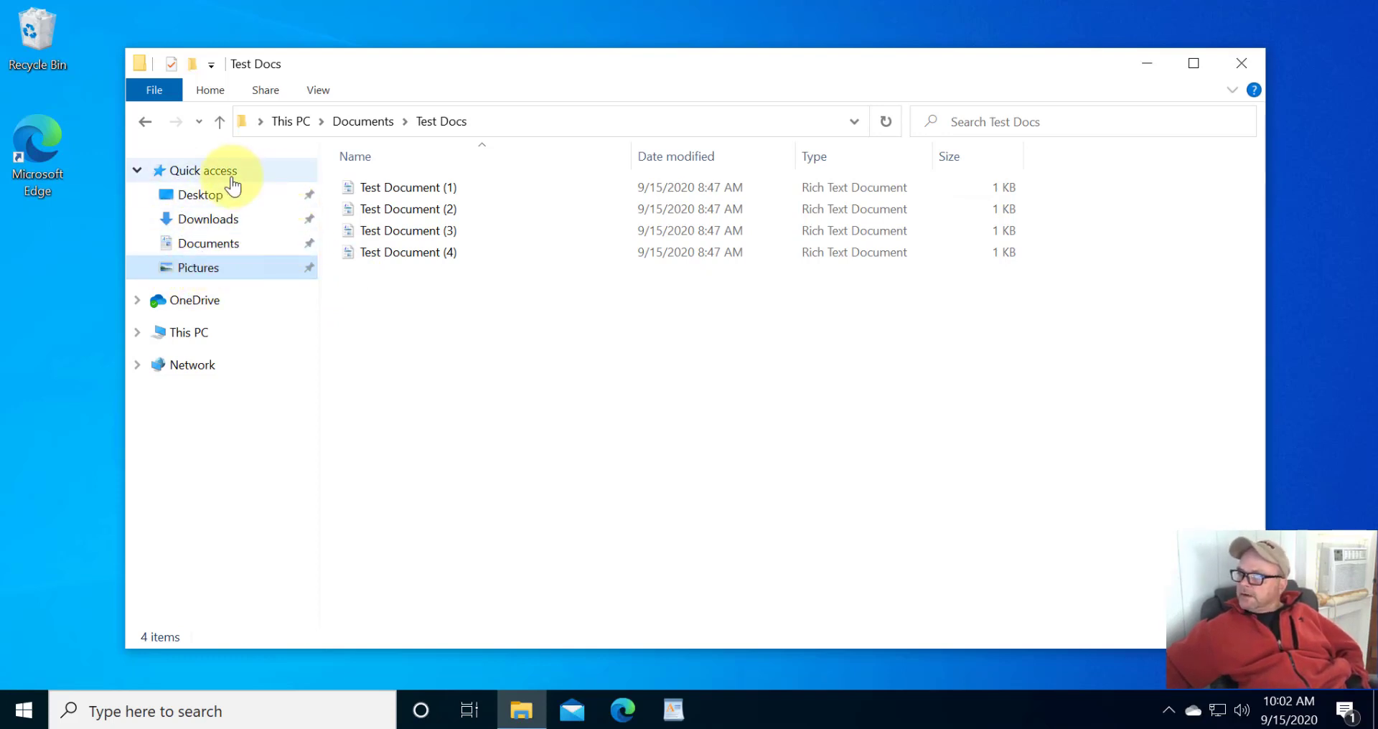
click(137, 171)
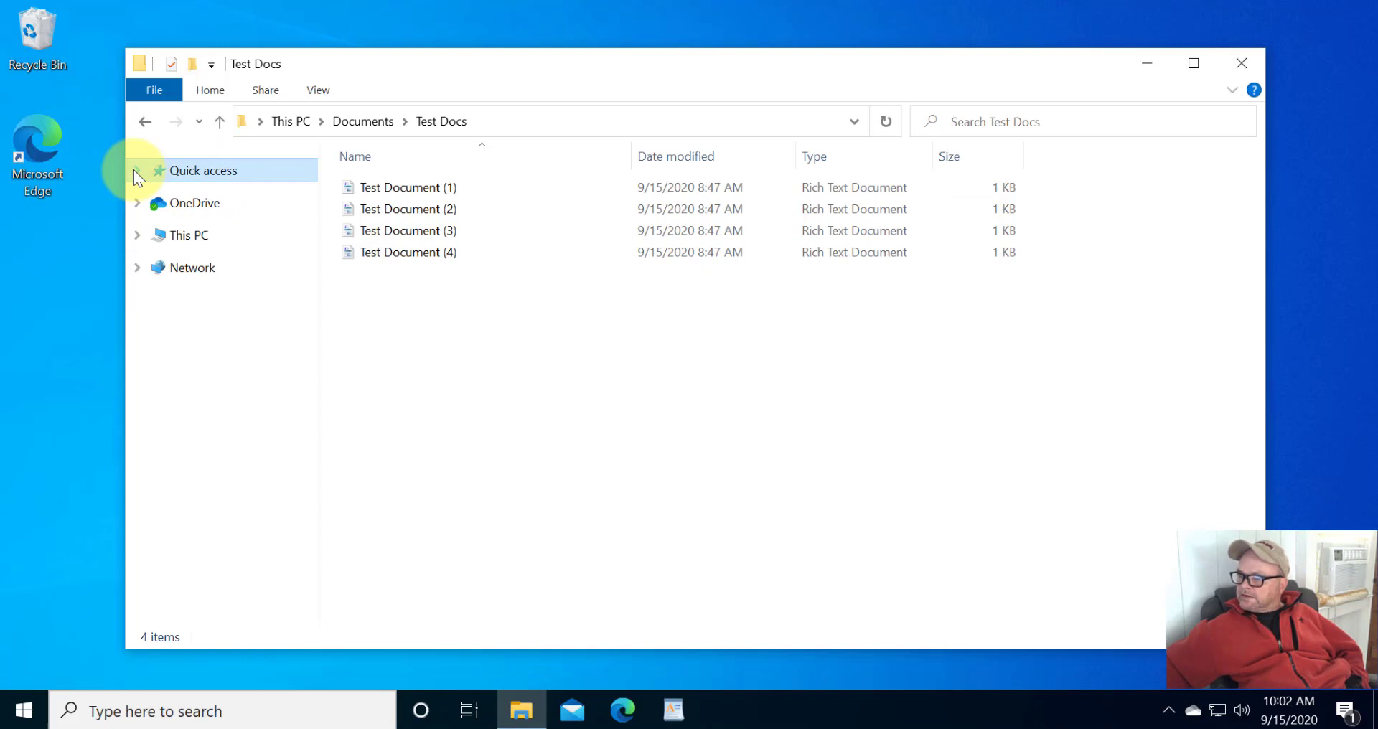
click(135, 170)
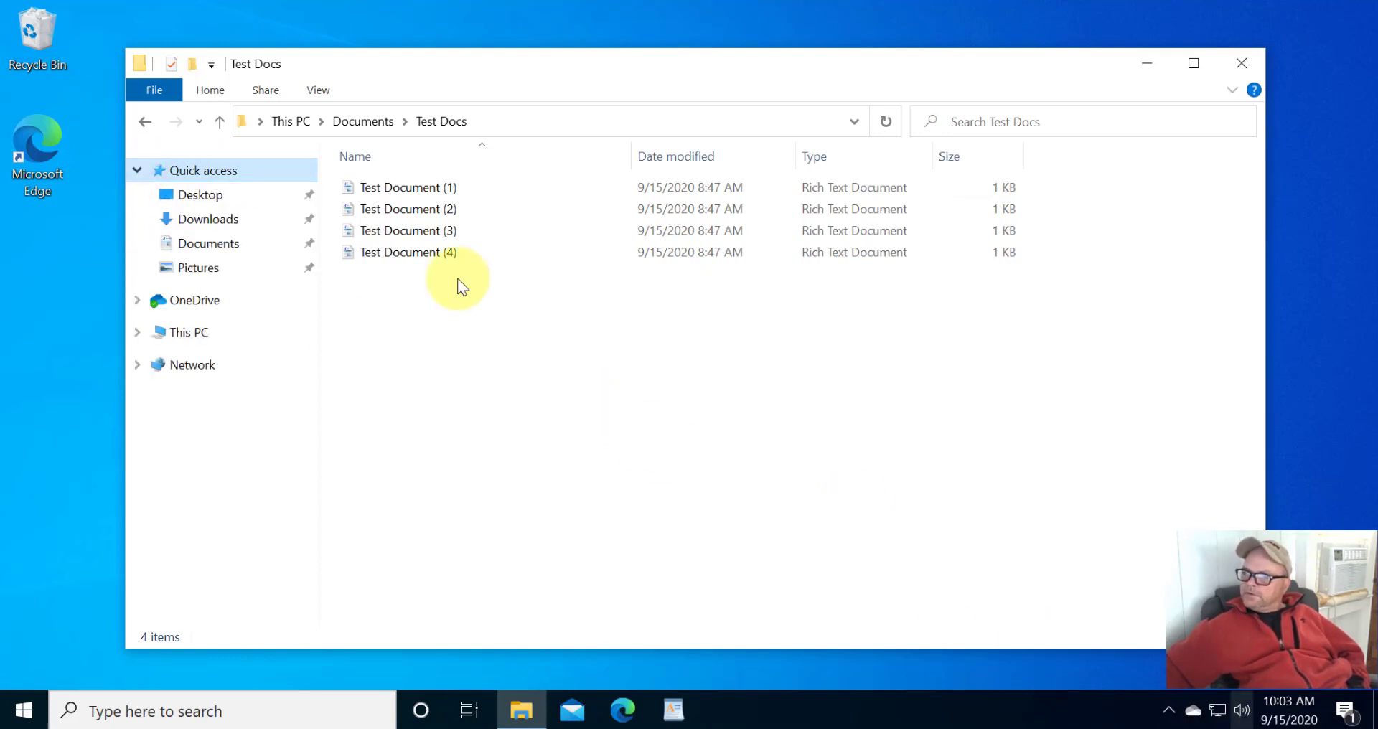
Open Documents under This PC, and move the Test Docs folder from it onto the desktop
click(135, 333)
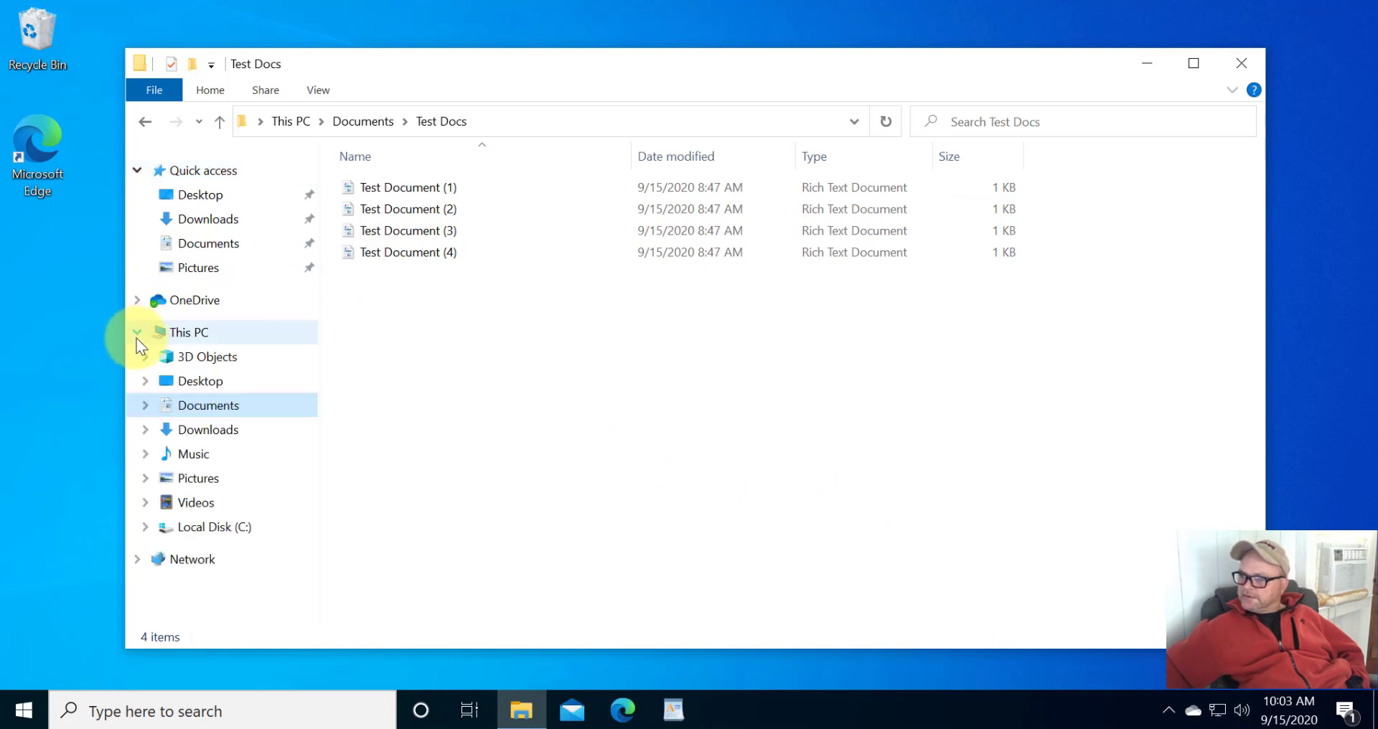
click(191, 409)
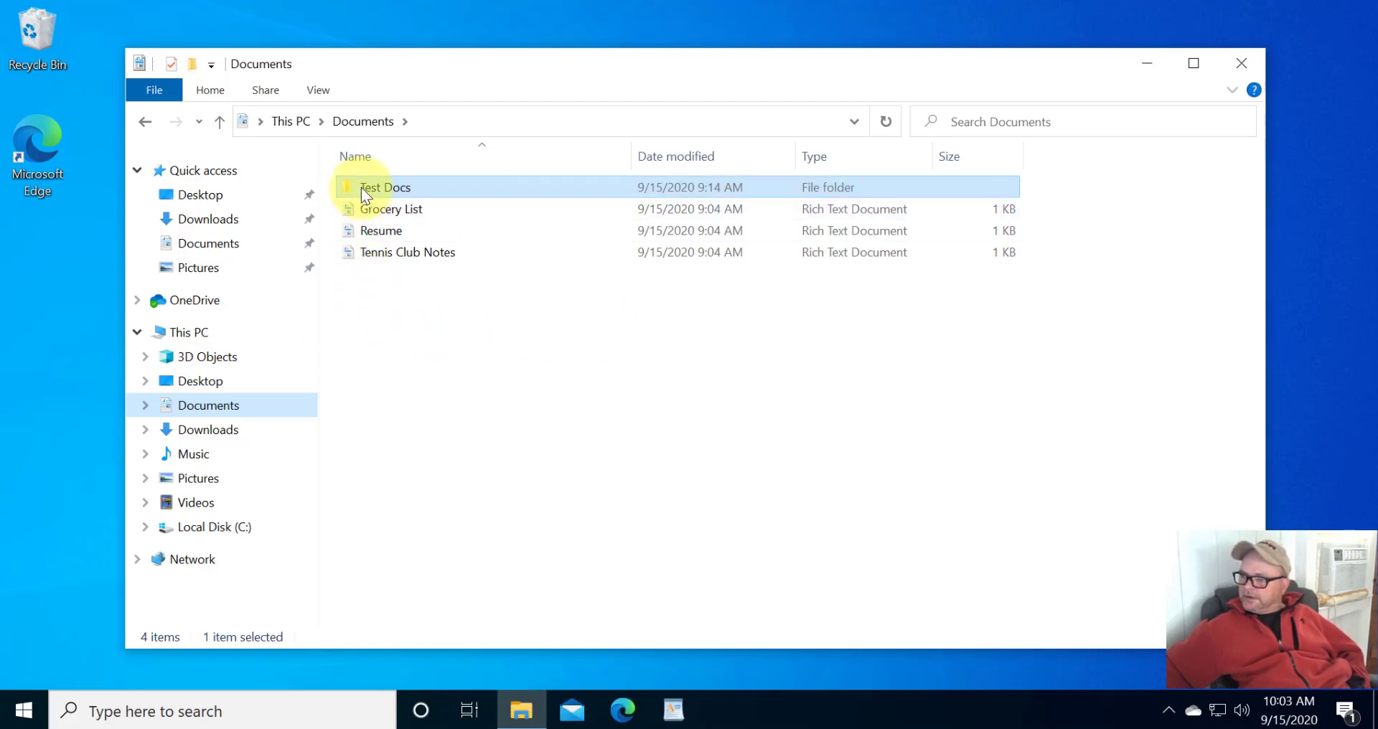
drag(361, 187, 48, 352)
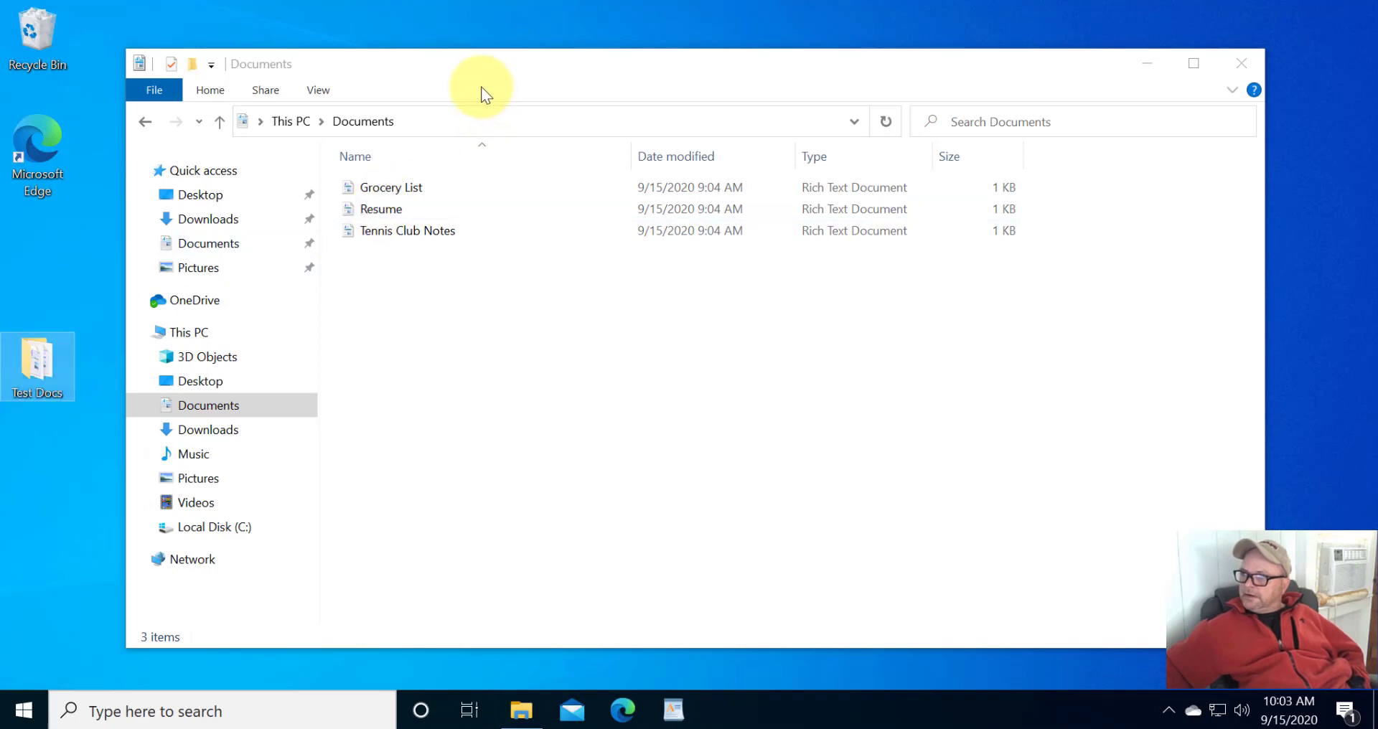
Shift the File Explorer window clear of the desktop icons, and check for Test Docs in Desktop under This PC
drag(490, 61, 553, 51)
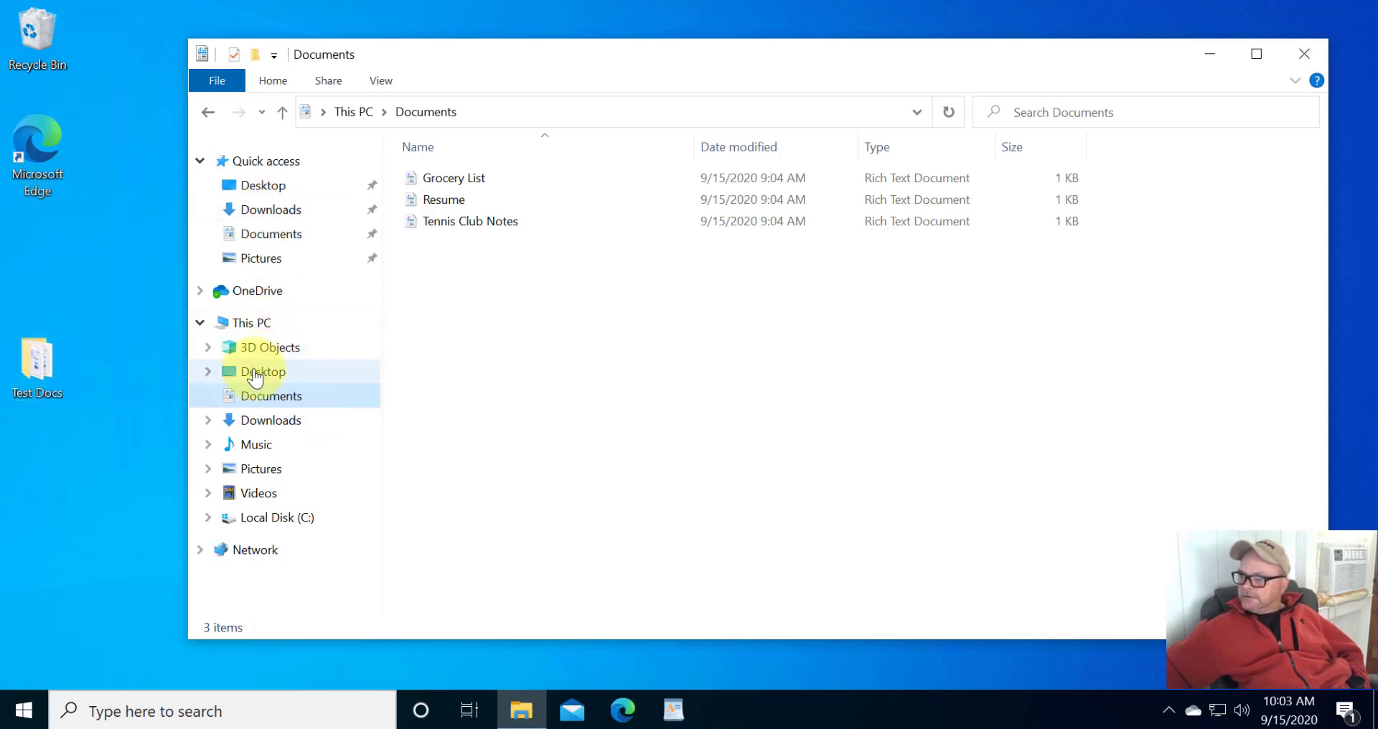
click(241, 327)
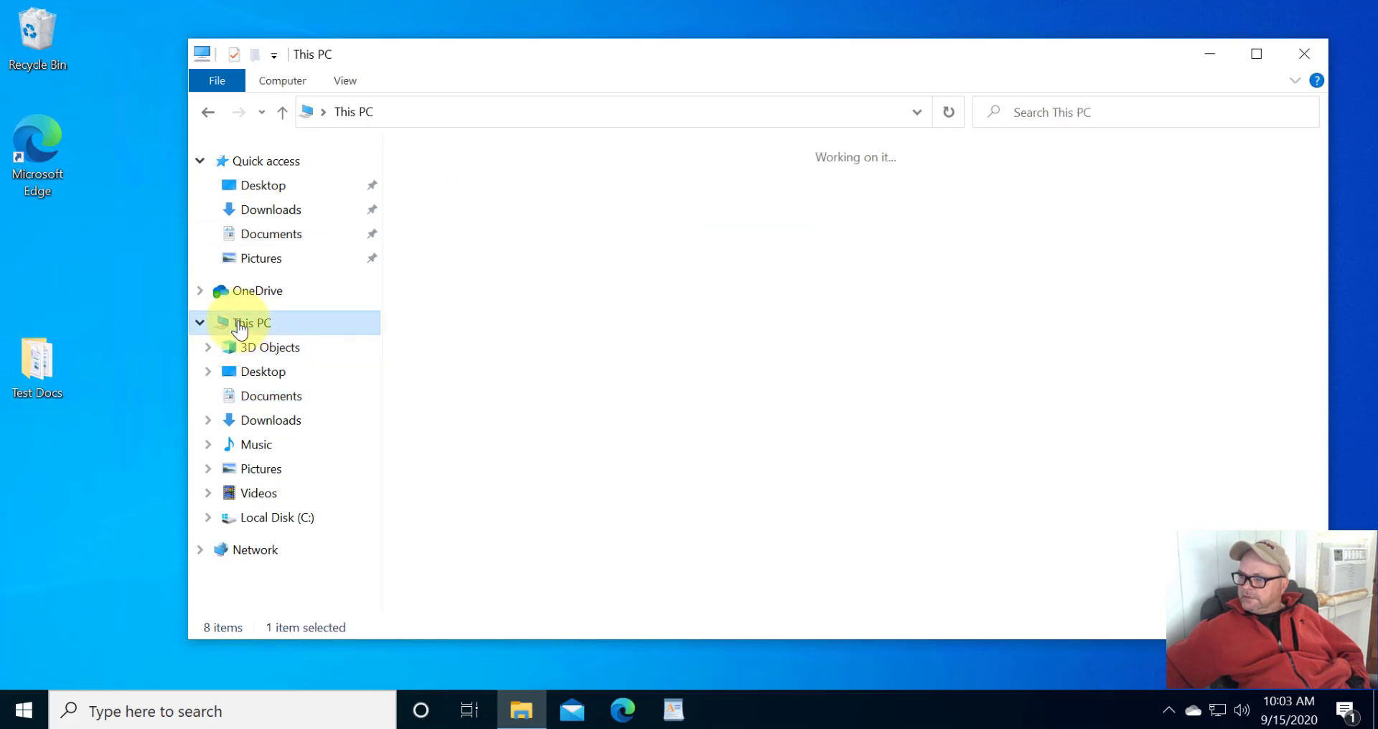
click(268, 376)
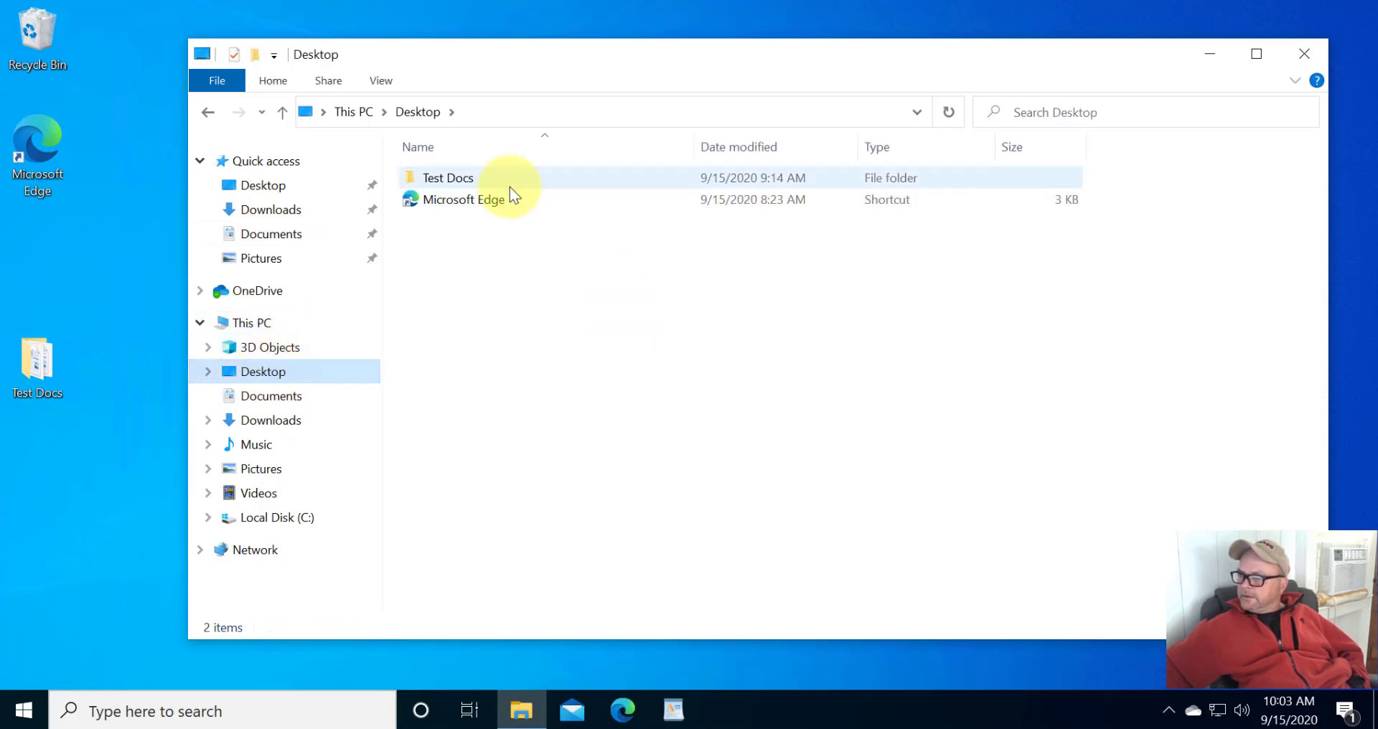
click(464, 183)
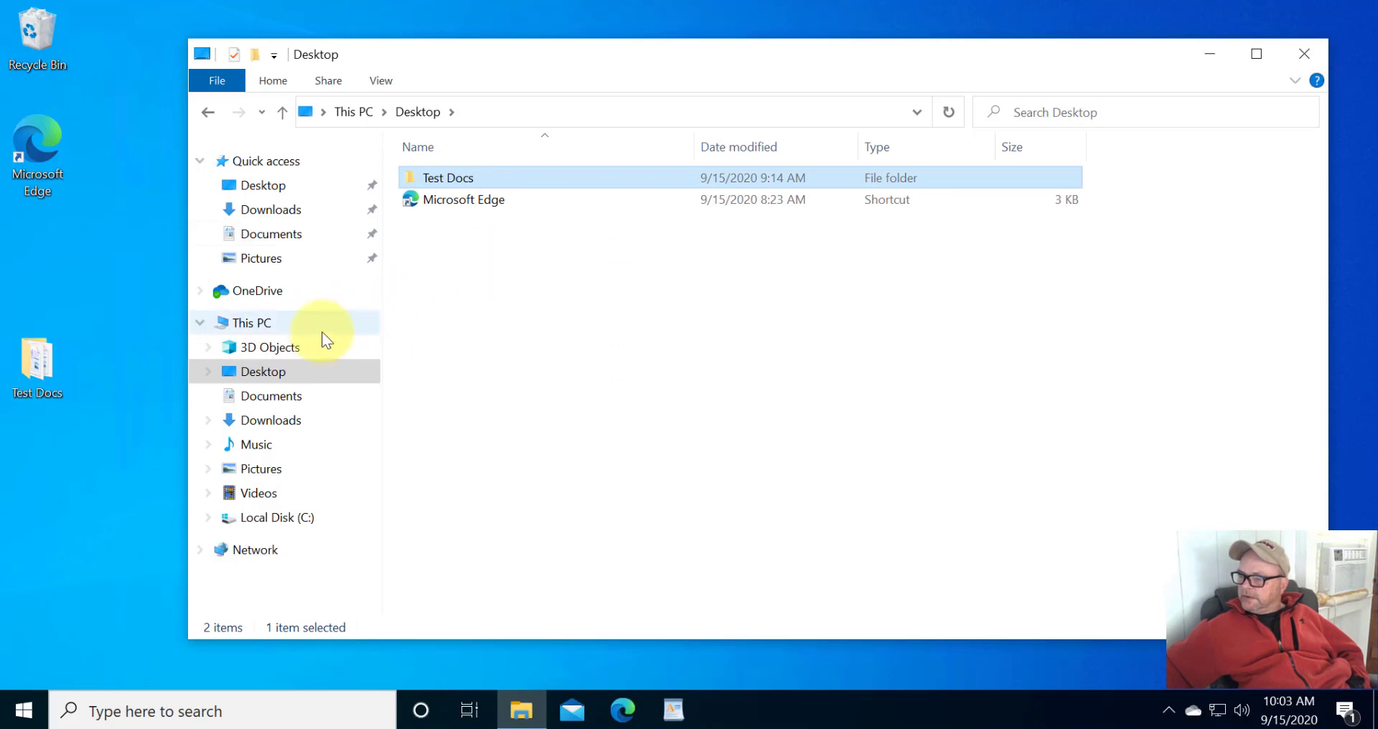
Open Documents, move the Test Docs folder from the desktop back into it, and toggle the sorting by name twice
click(263, 399)
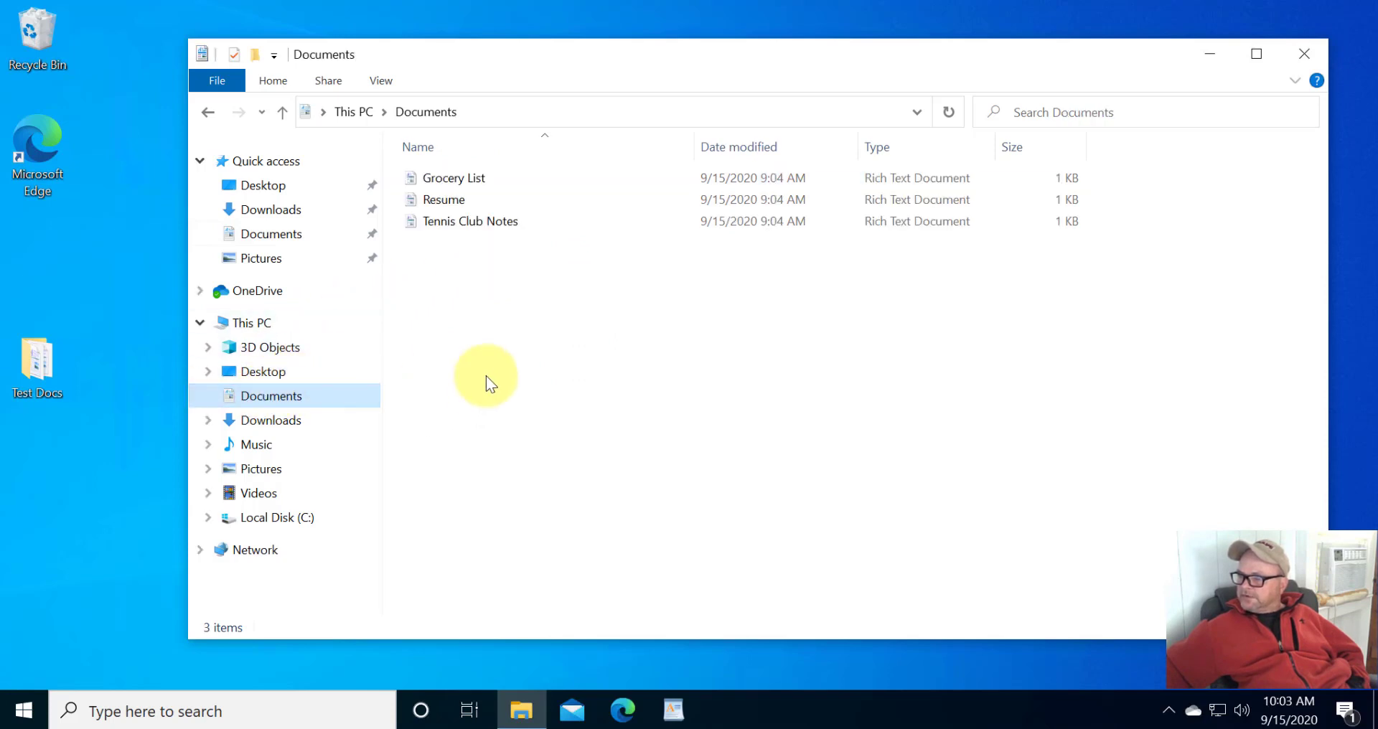
drag(30, 358, 570, 328)
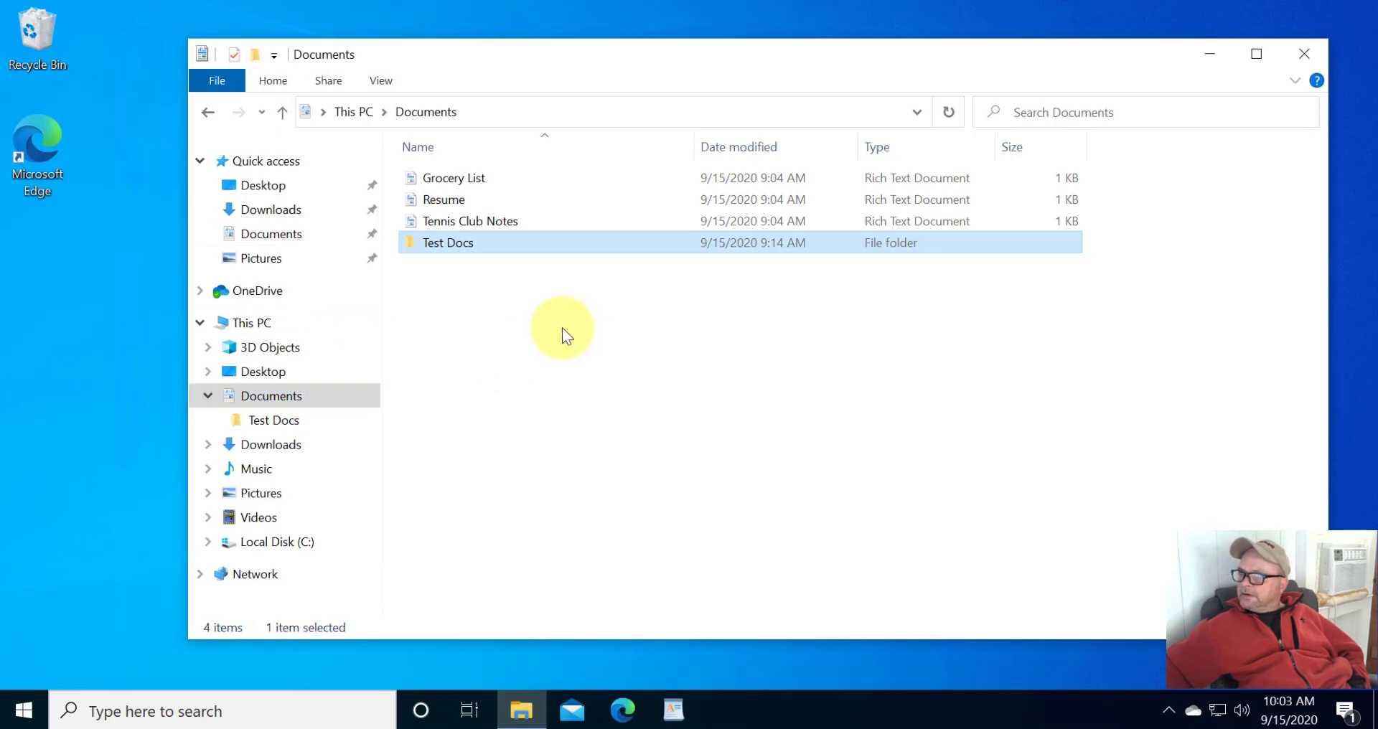
click(459, 150)
click(459, 149)
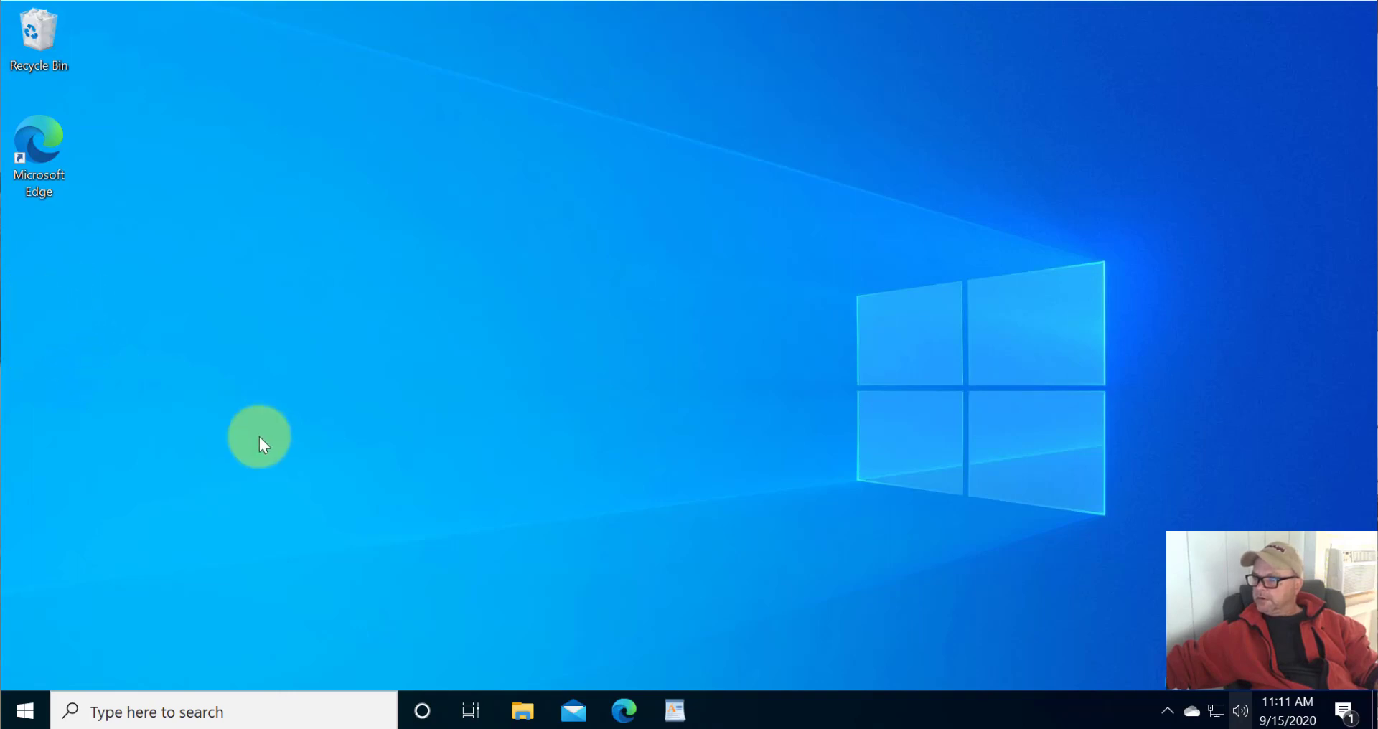
Open the Documents folder under This PC, and create a shortcut to Documents on the desktop
click(523, 712)
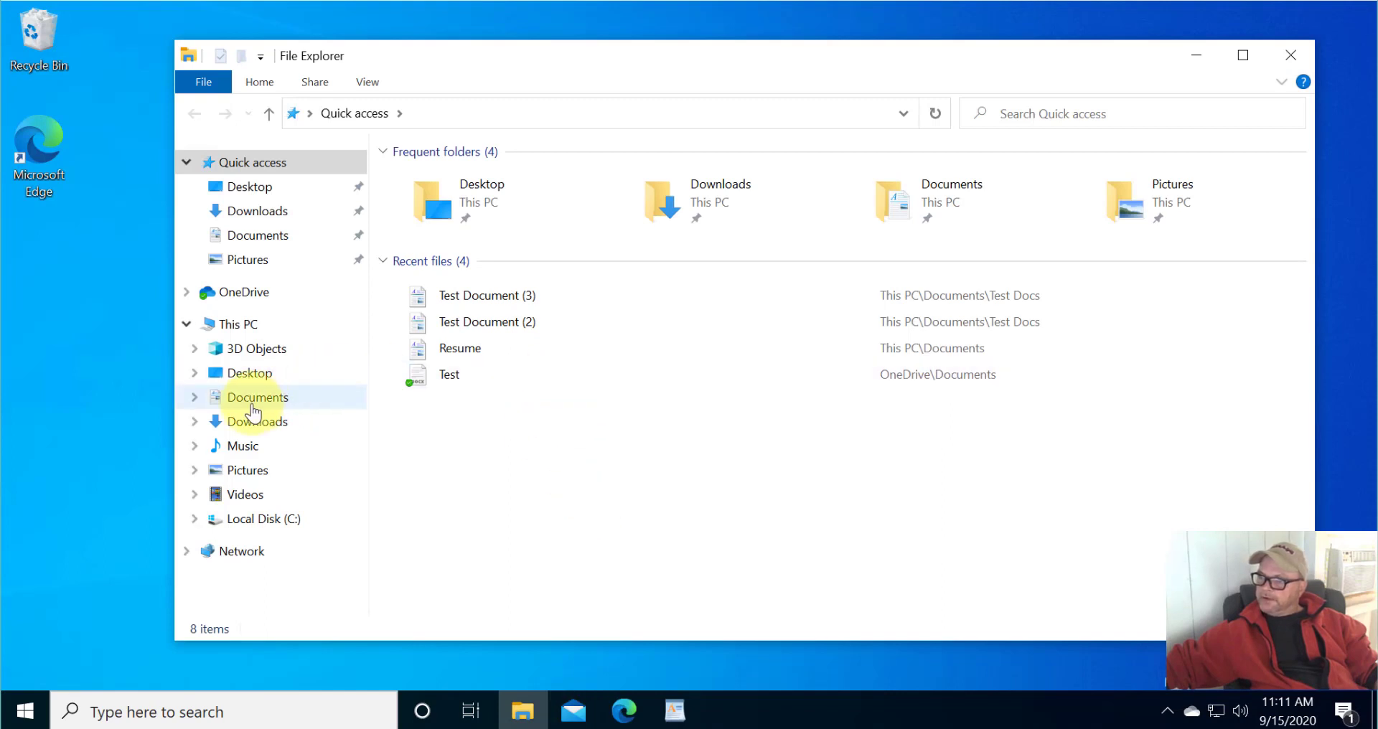
click(1290, 55)
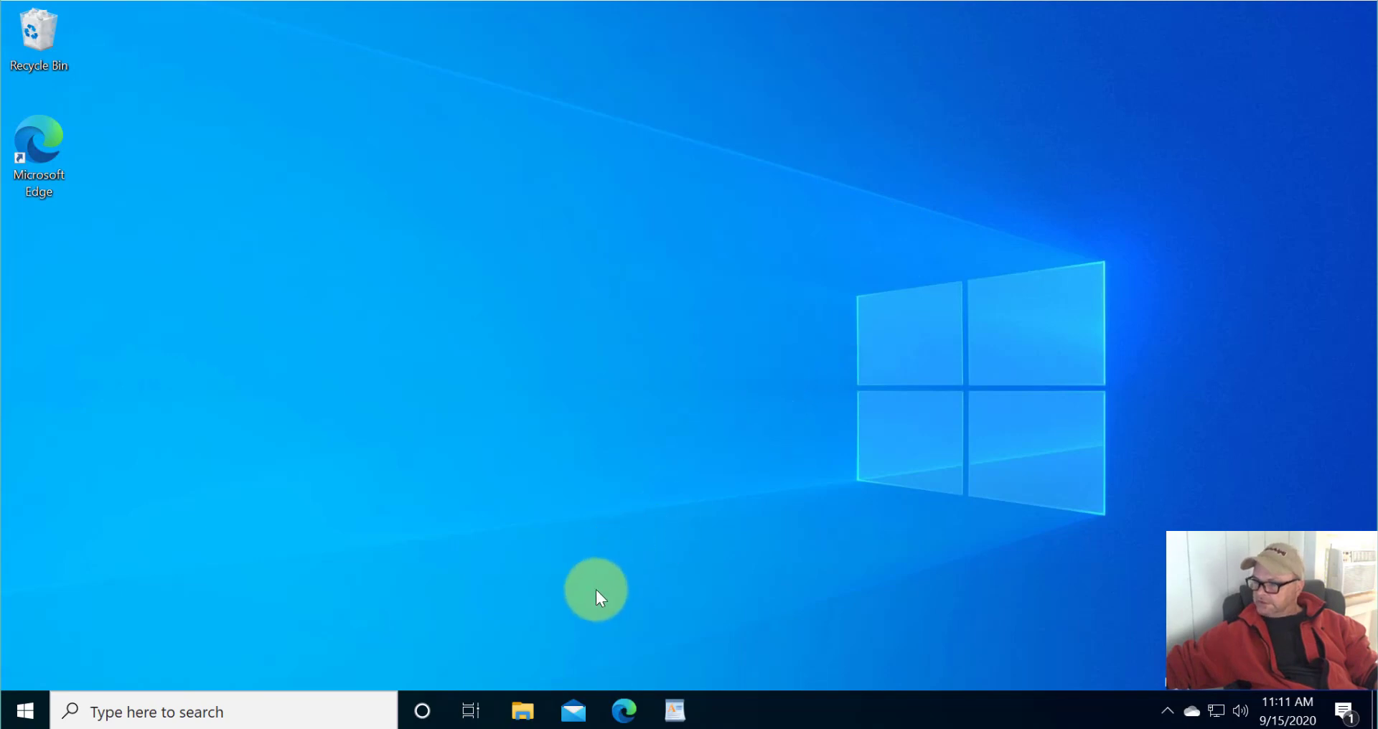
click(523, 711)
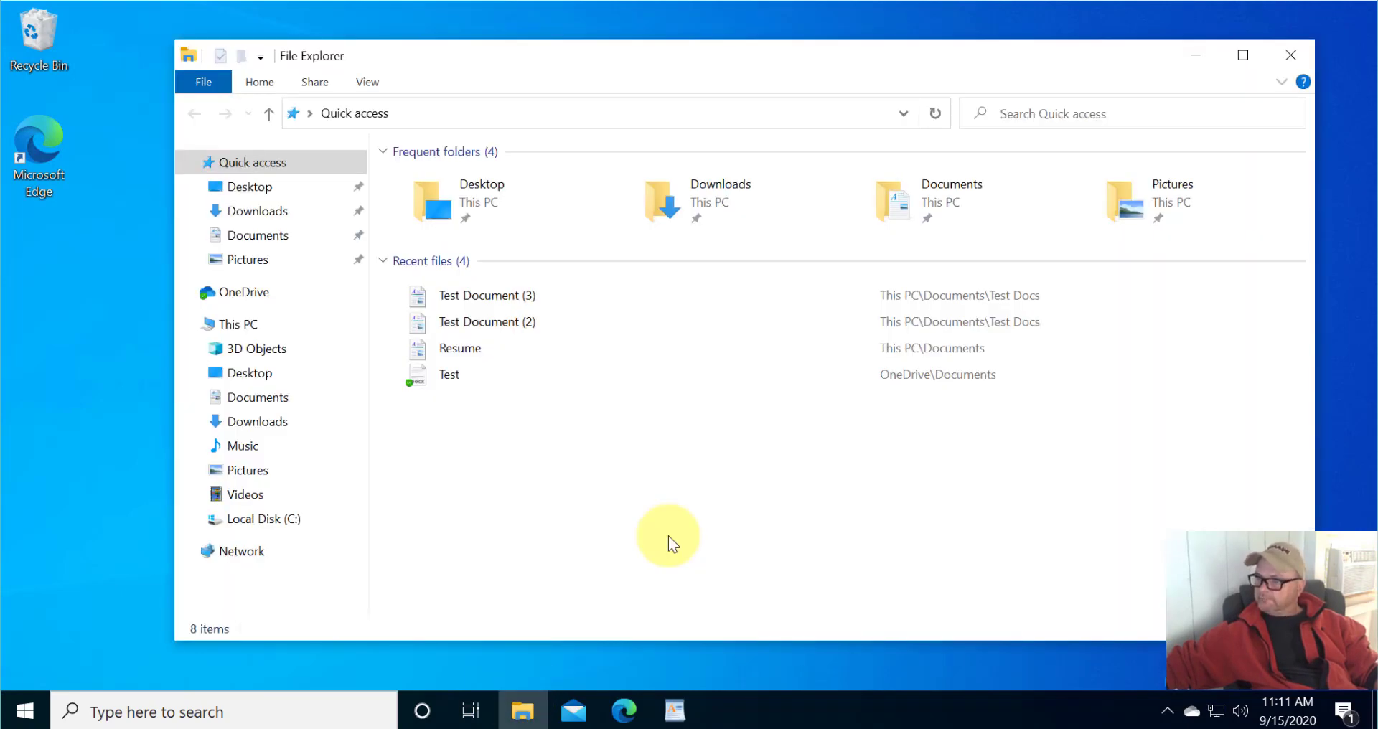
click(272, 406)
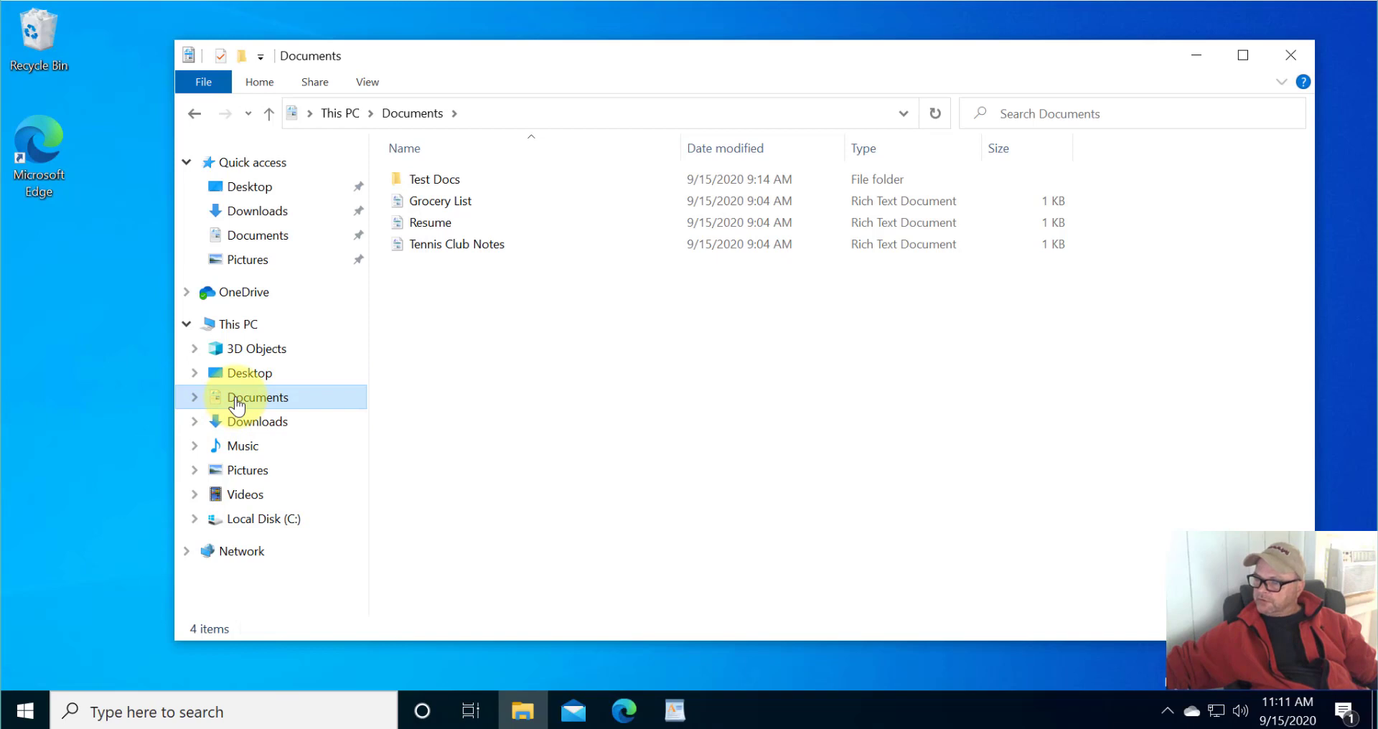
drag(236, 406, 77, 387)
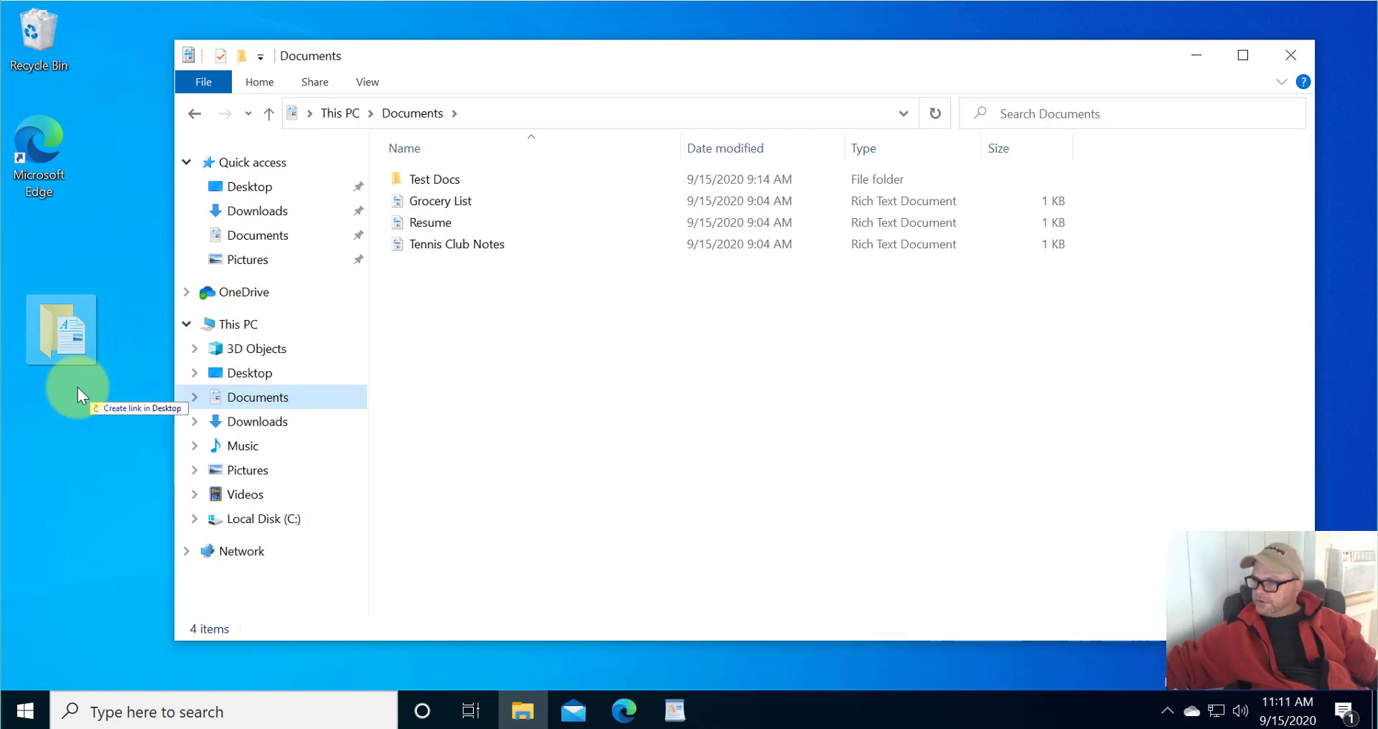
drag(77, 387, 46, 368)
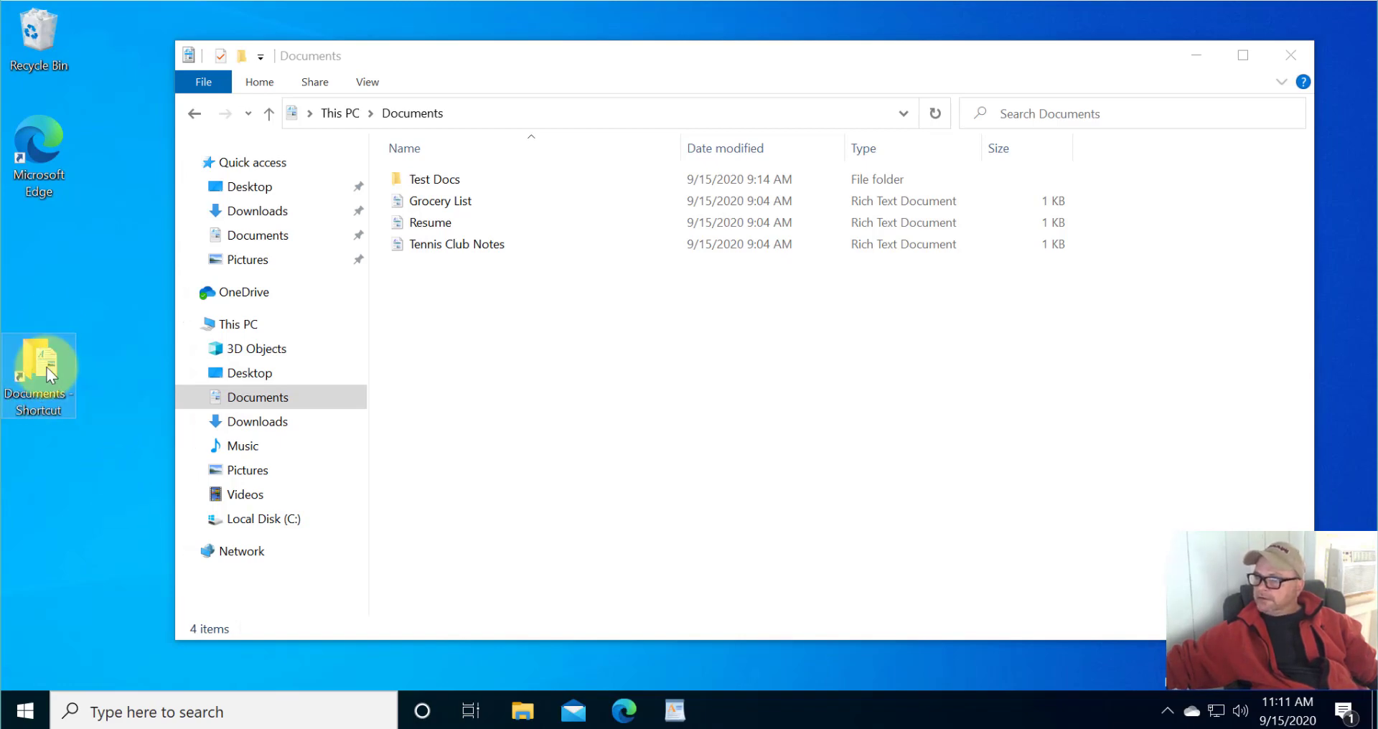
Clear the desktop of windows, and test the new Documents shortcut by opening the folder through it
click(1292, 56)
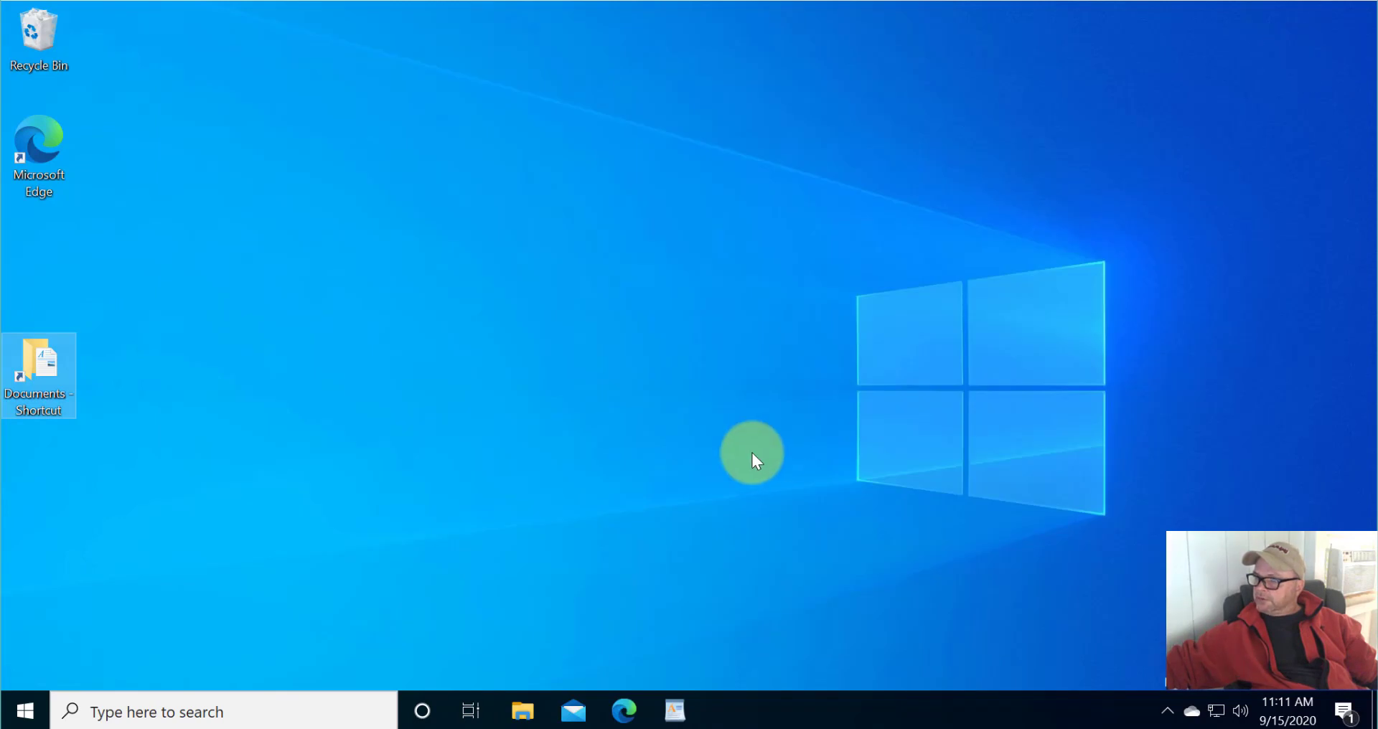
double_click(36, 368)
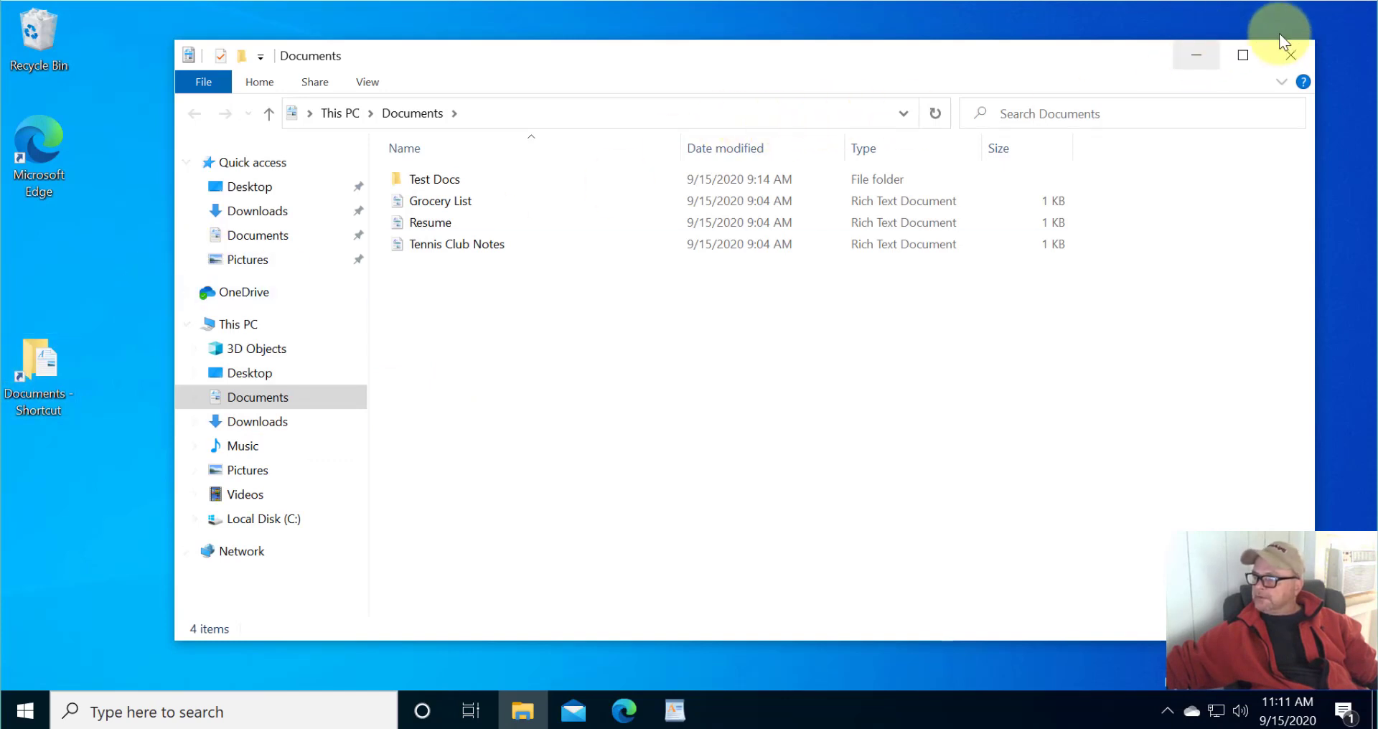
click(1290, 52)
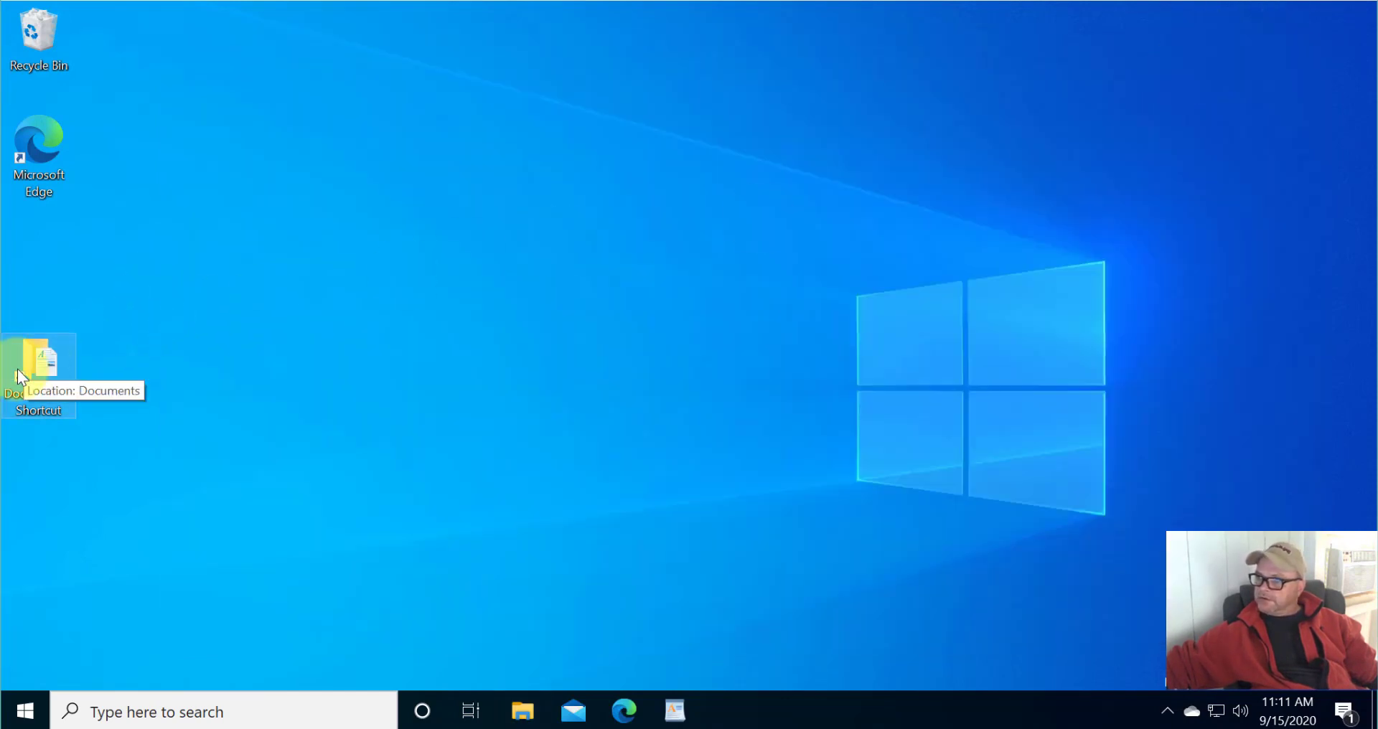
Reposition the Documents shortcut on the desktop twice, and delete it by moving it into the Recycle Bin
drag(32, 362, 188, 147)
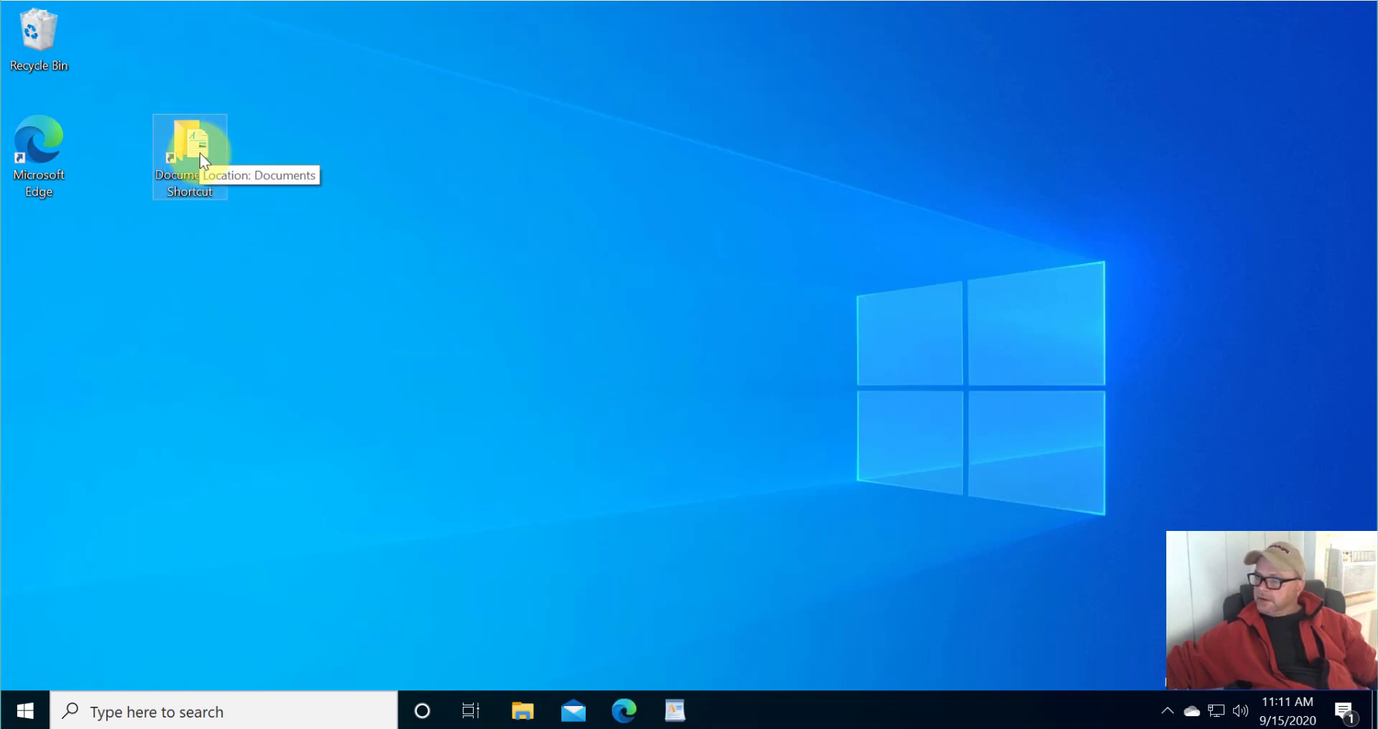
drag(195, 148, 136, 329)
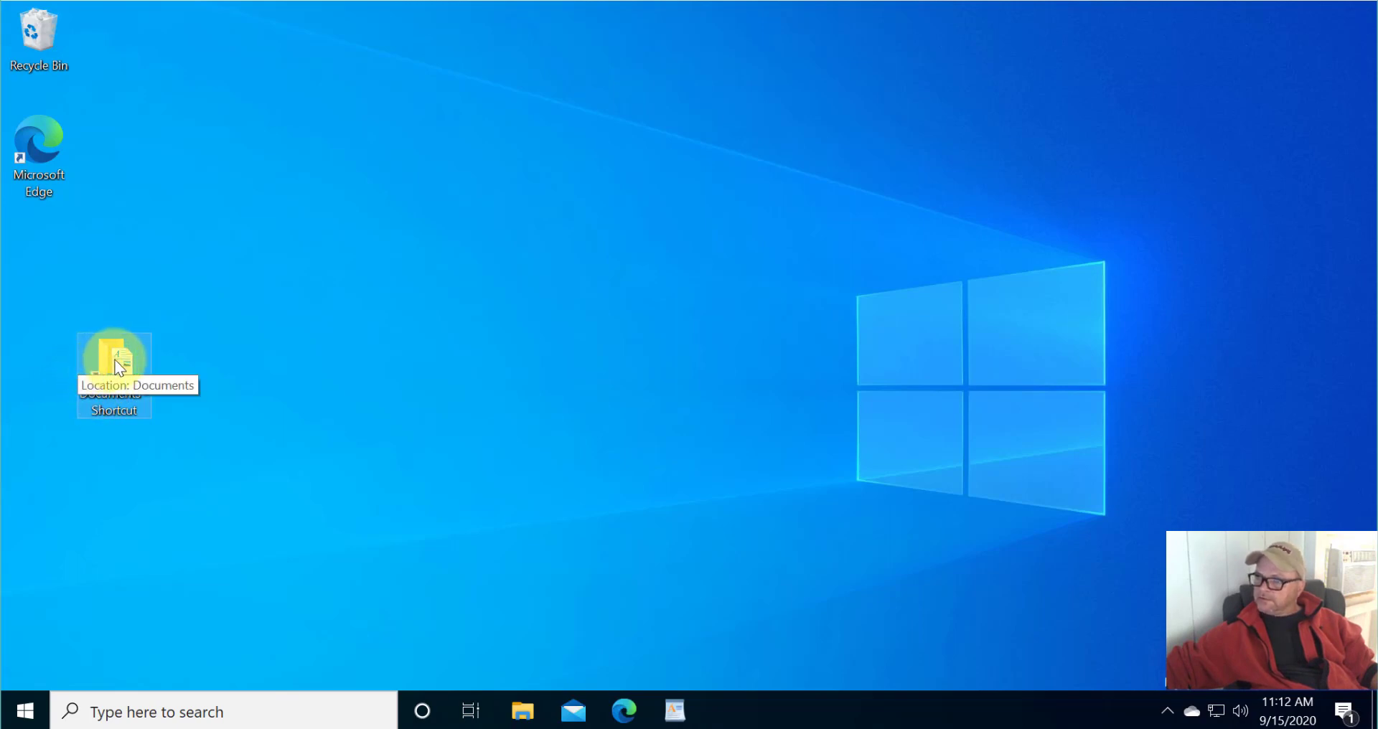
drag(115, 360, 40, 31)
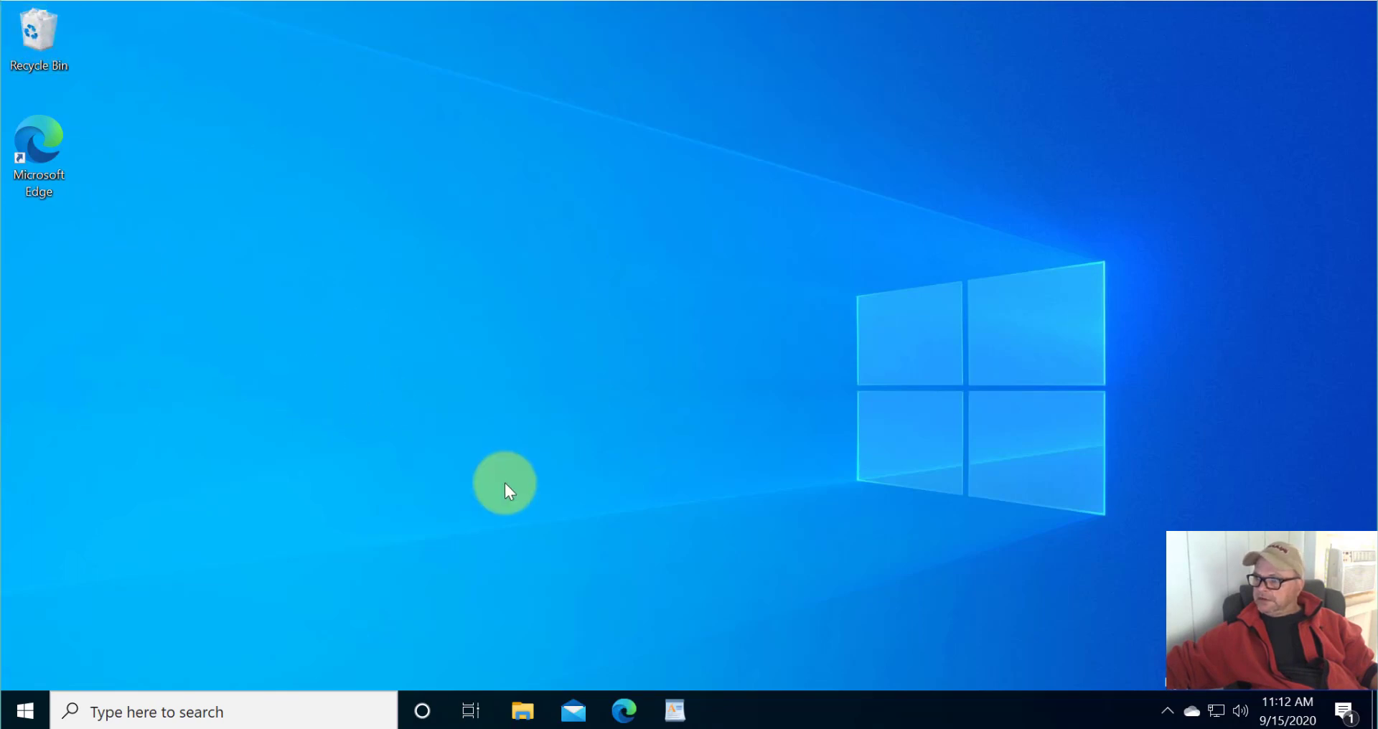
Create a desktop shortcut to Tennis Club Notes from the Documents folder, and place it below the Microsoft Edge icon
click(522, 712)
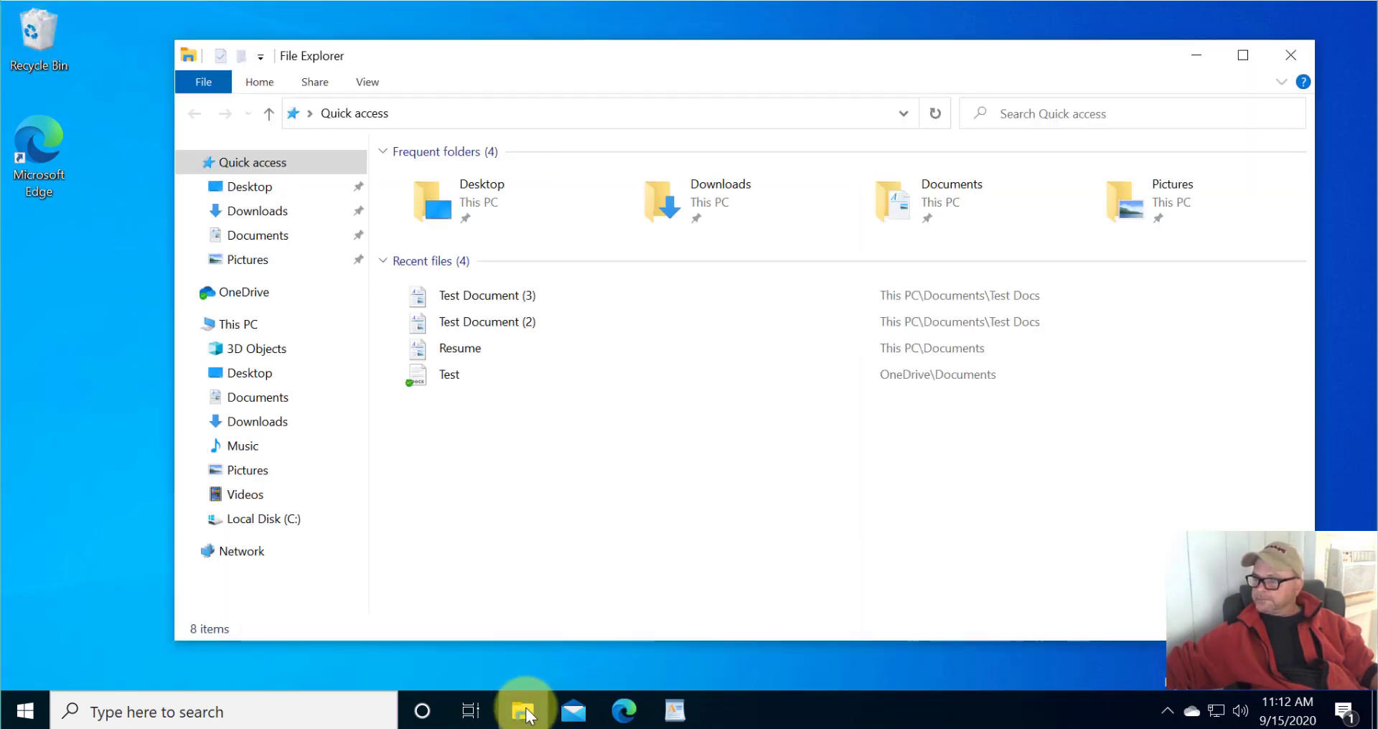
click(244, 402)
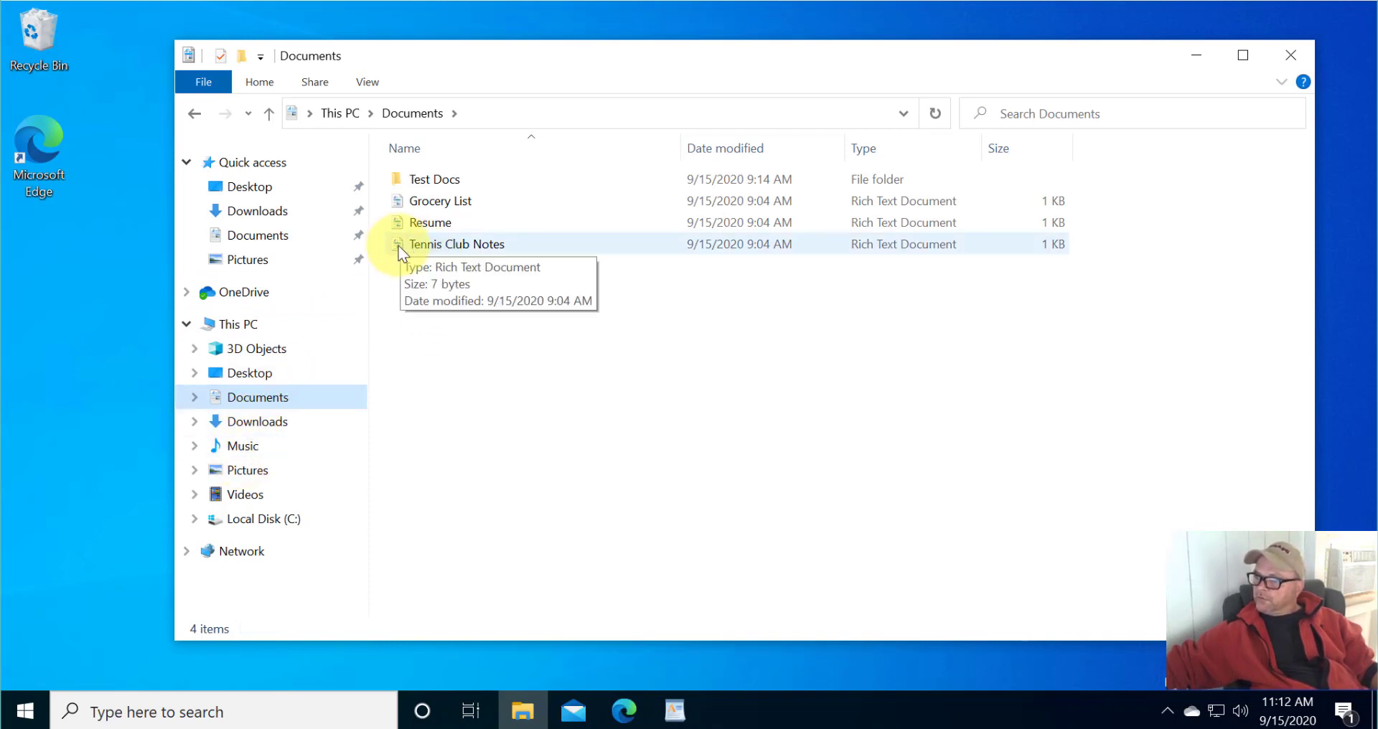
drag(399, 245, 572, 331)
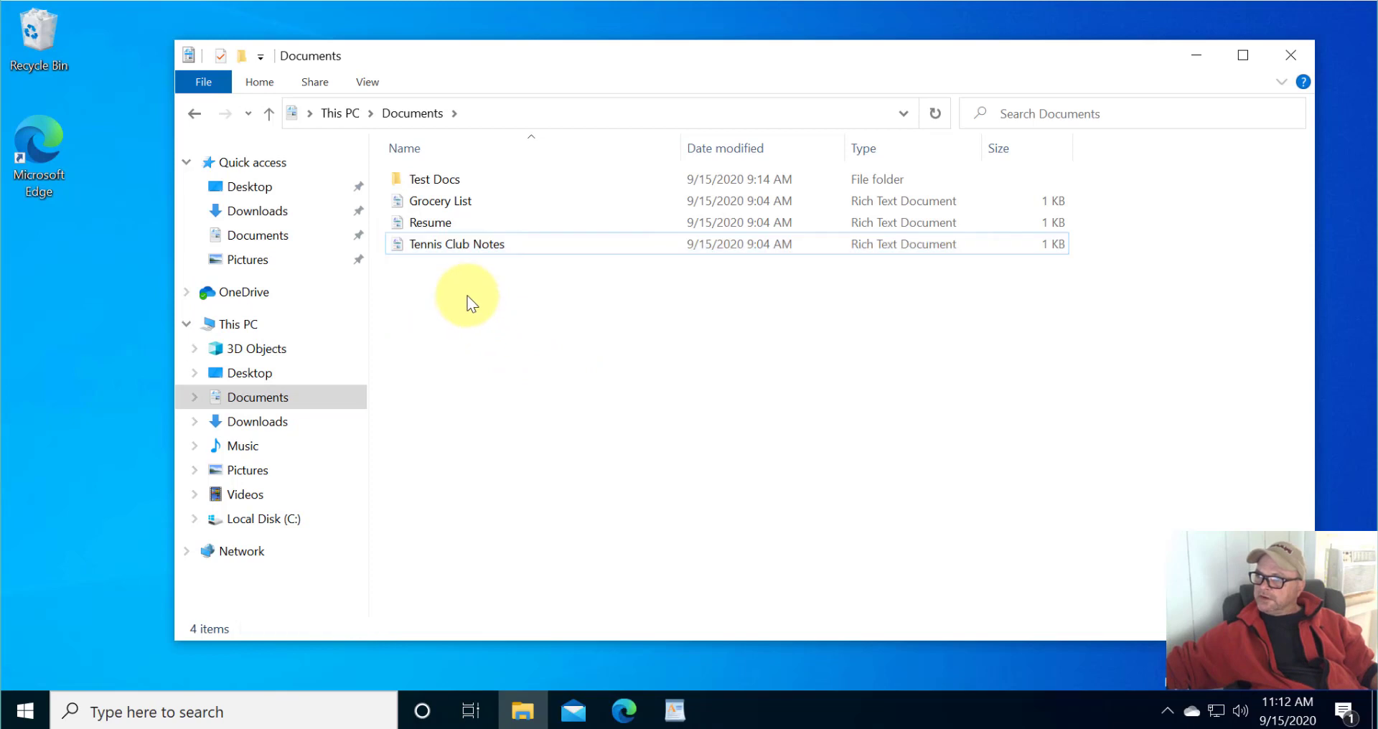
right_click(396, 243)
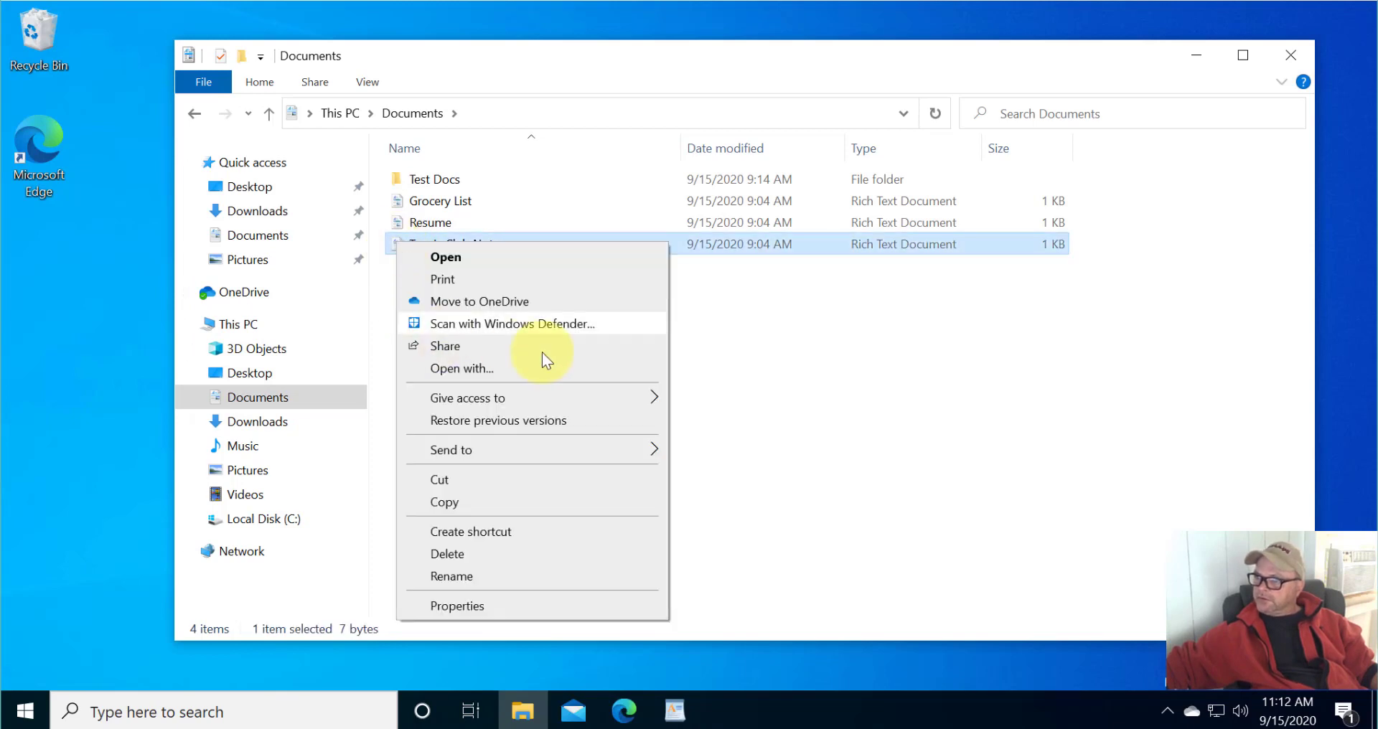
click(750, 355)
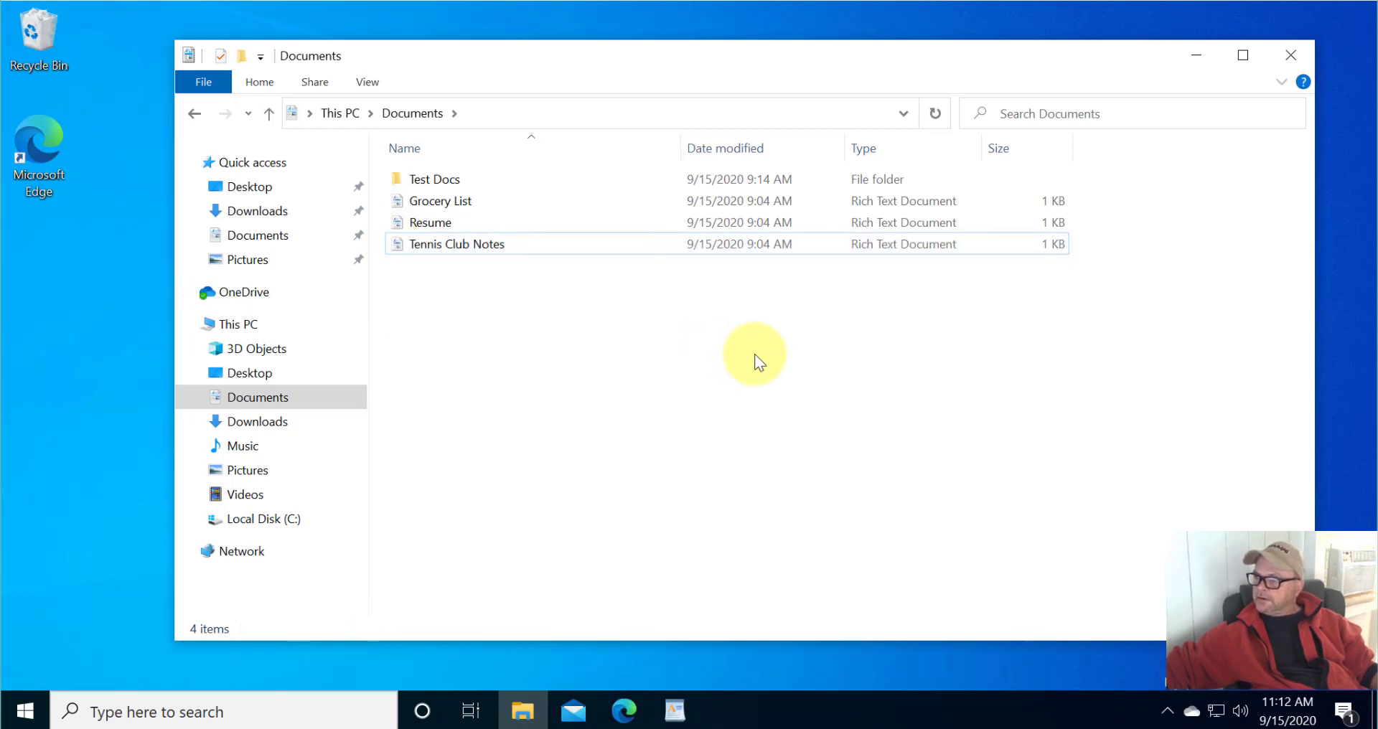
click(414, 246)
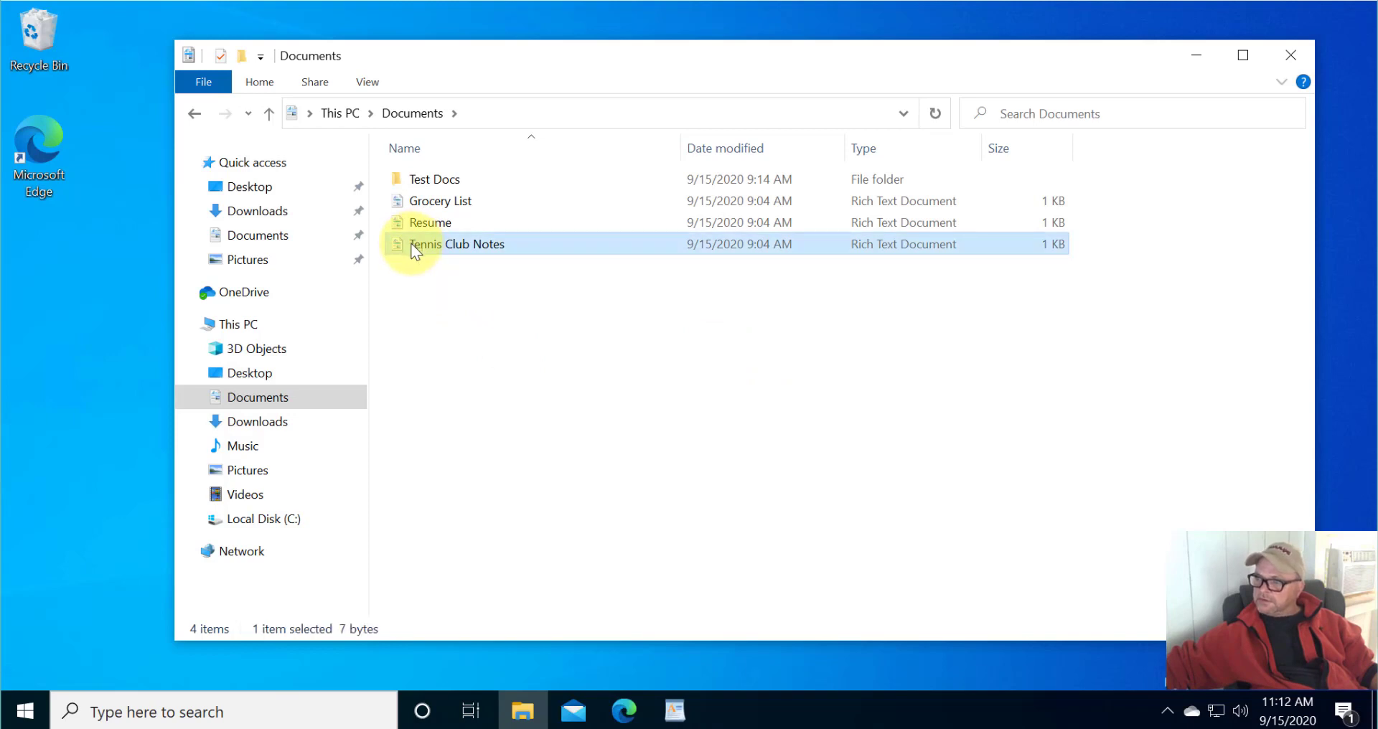
drag(413, 247, 92, 327)
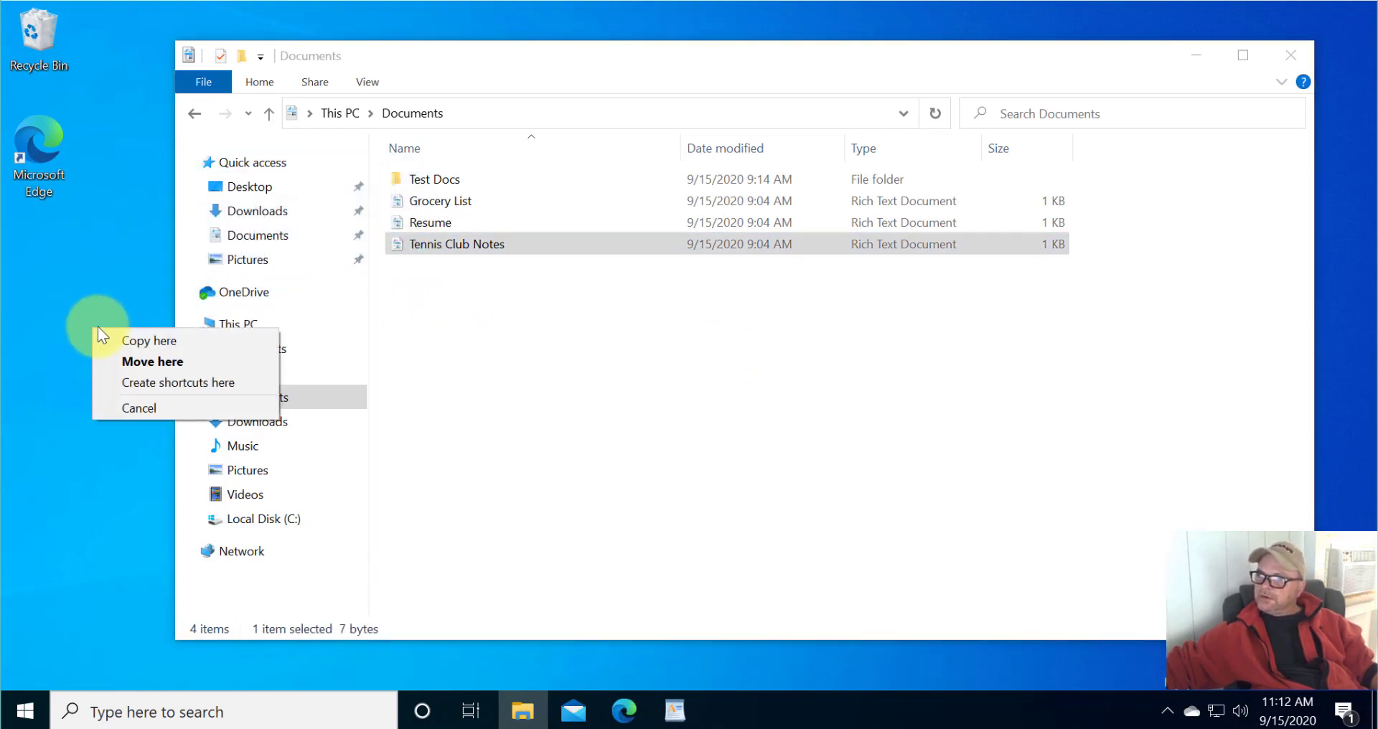
click(140, 382)
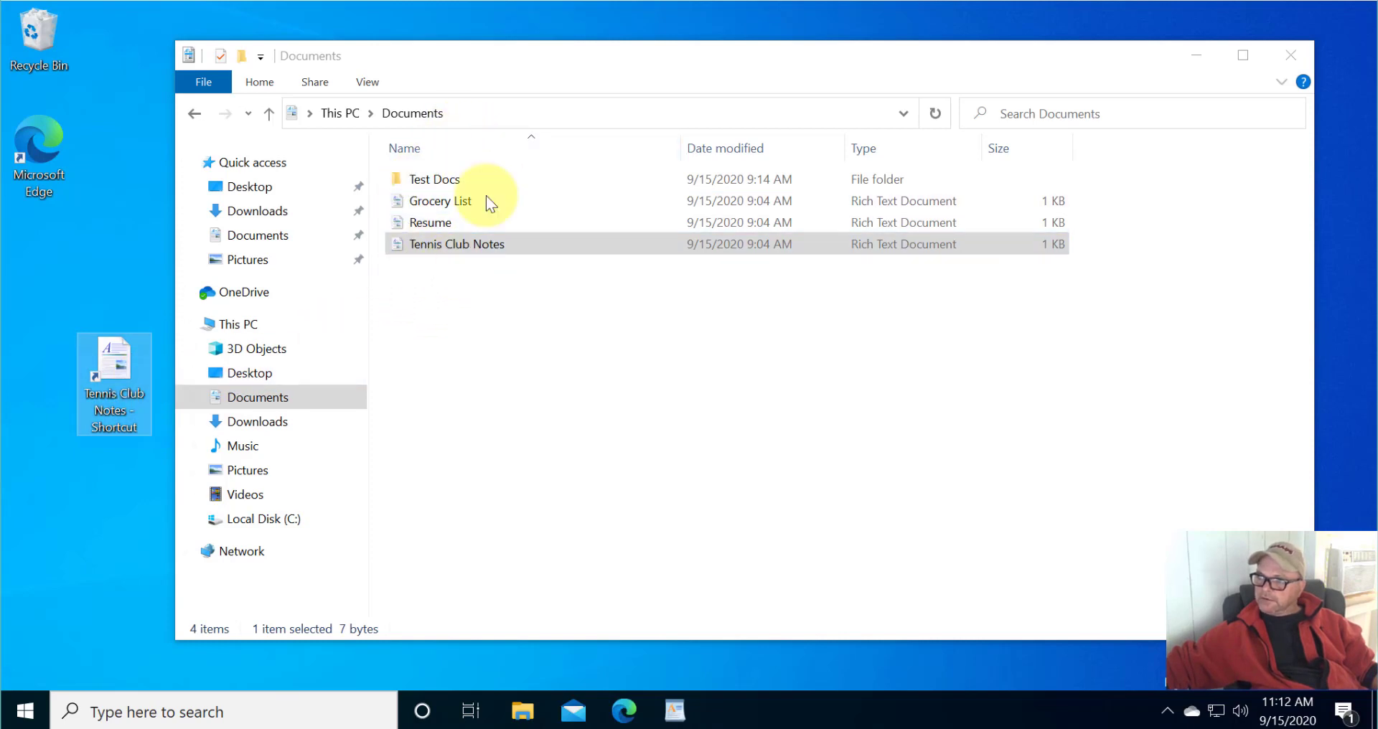
drag(111, 352, 14, 351)
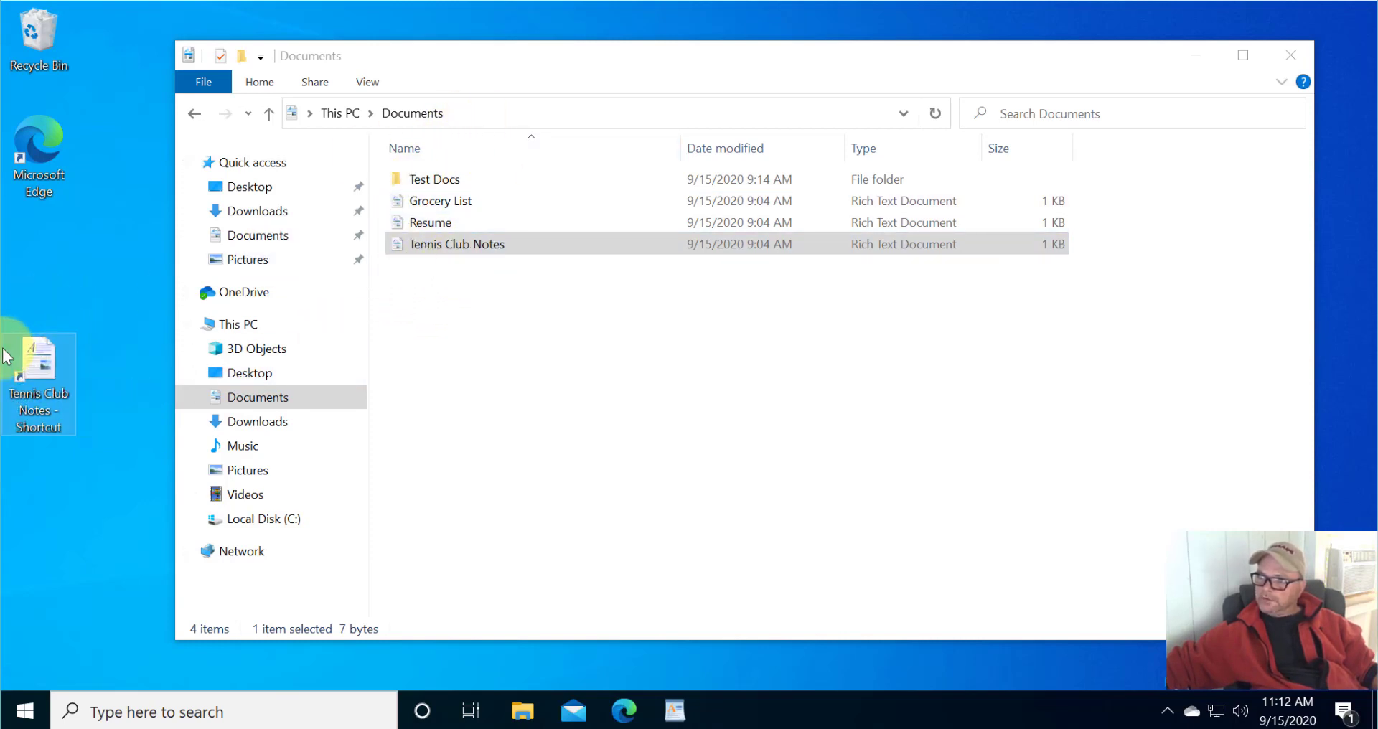
Test the Tennis Club Notes shortcut by opening and closing the document, and move the shortcut into the Recycle Bin
double_click(39, 360)
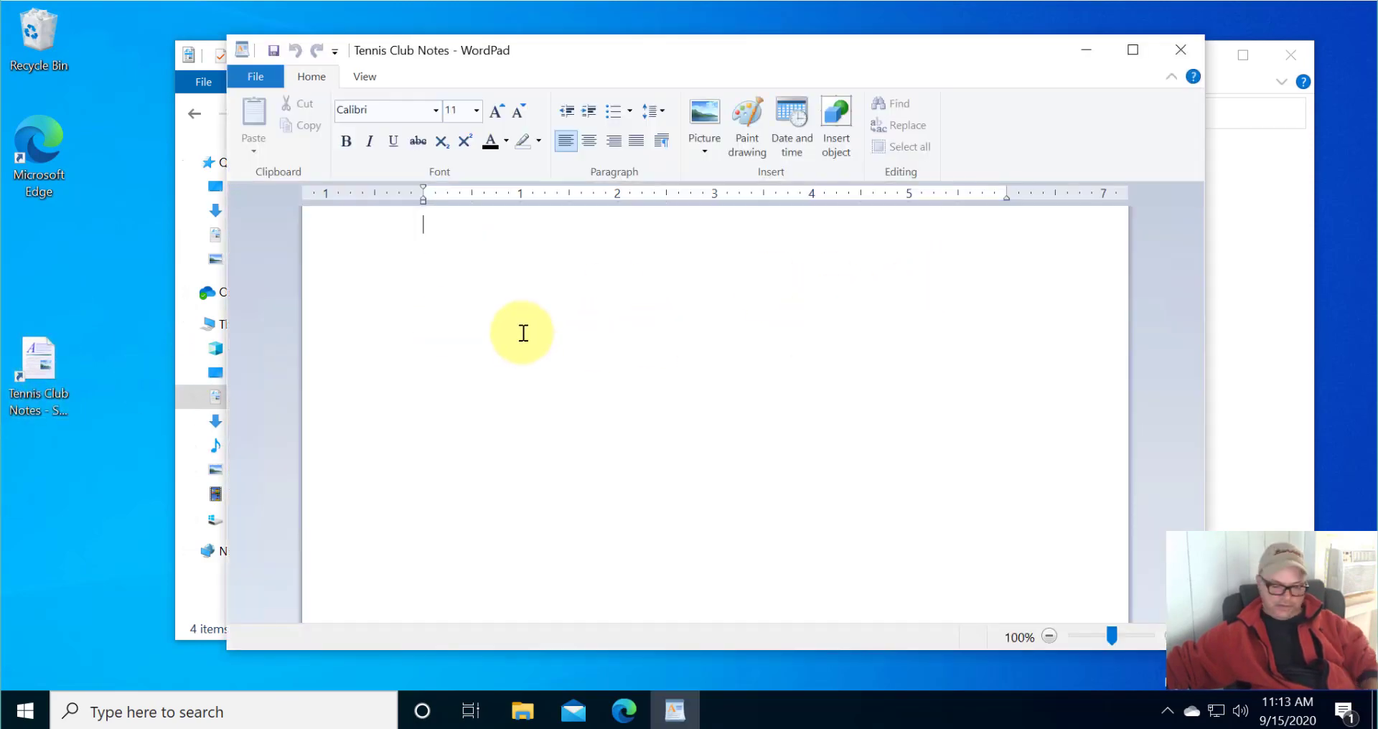
click(1178, 52)
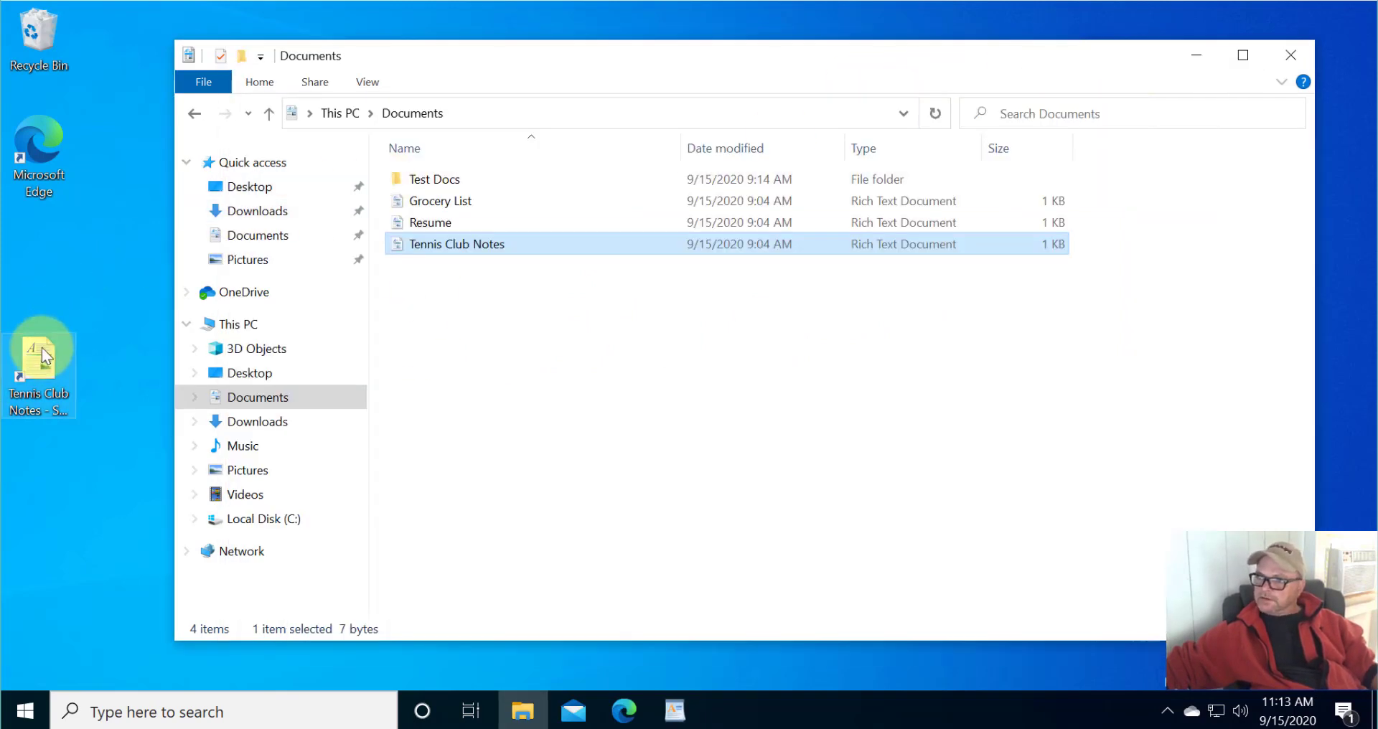
drag(40, 355, 30, 40)
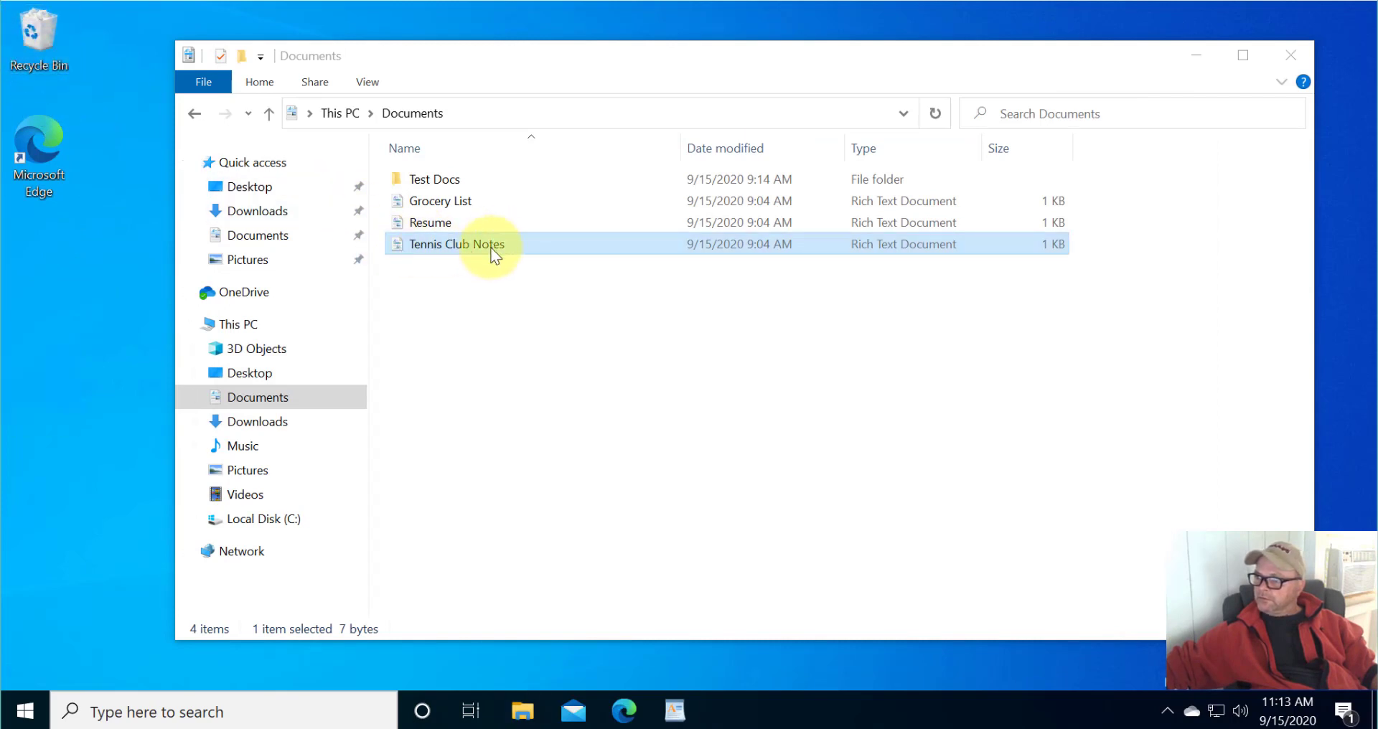
click(260, 402)
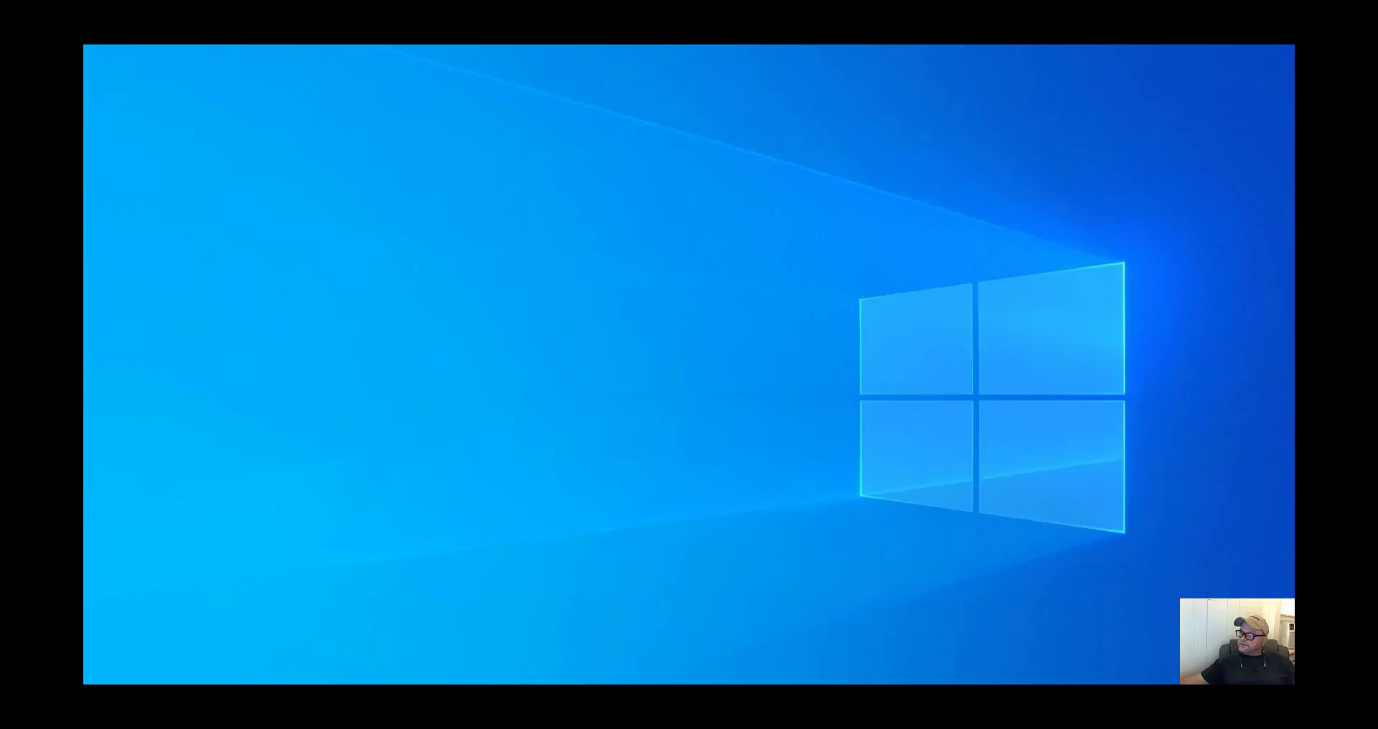
Open File Explorer, look through Desktop, 3D Objects and This PC, and return to the Documents folder
key(super+e)
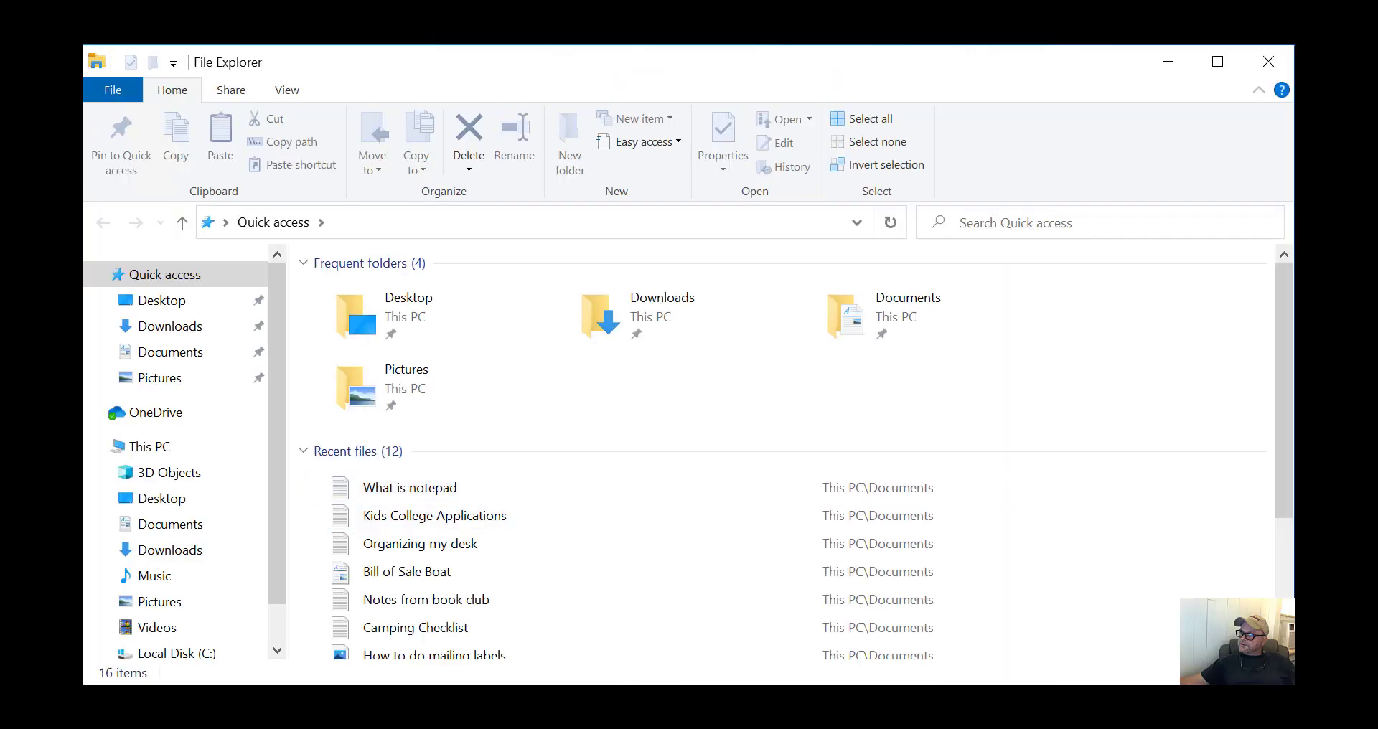
click(168, 531)
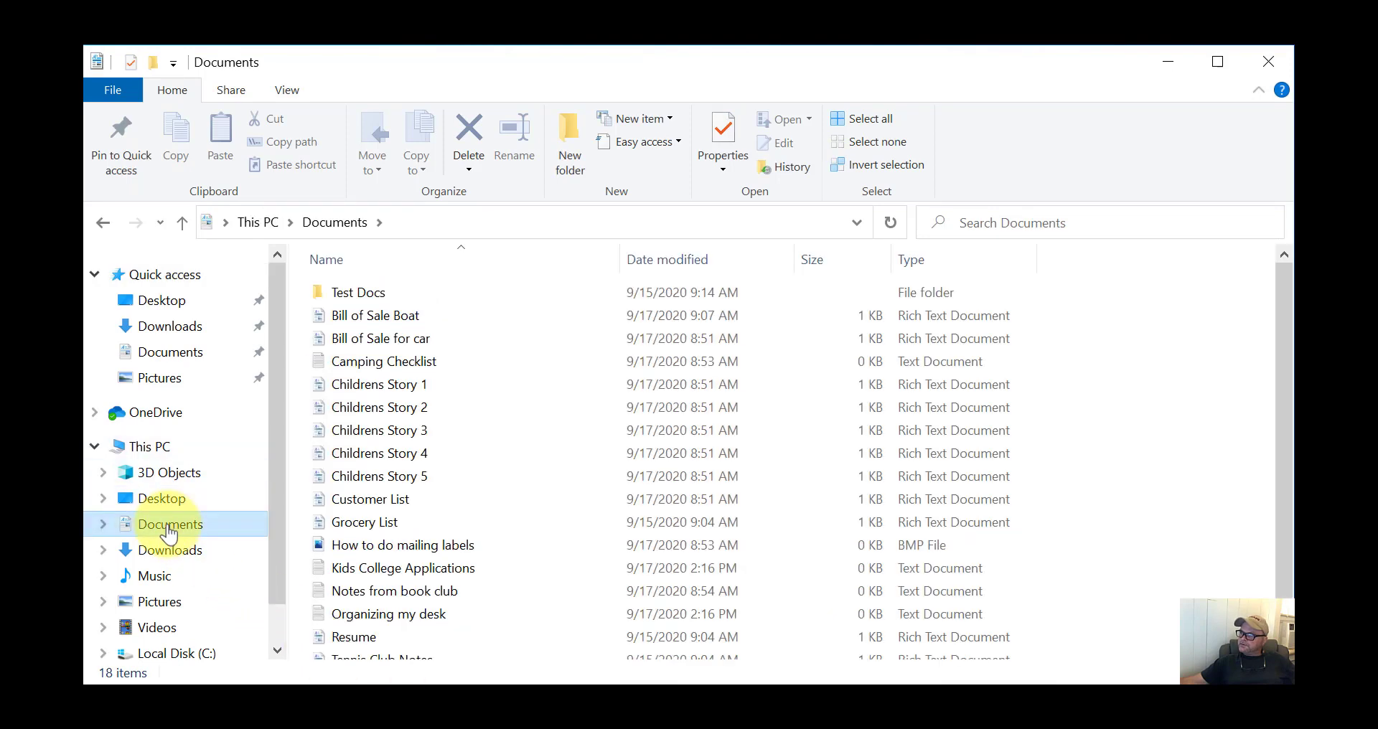
click(157, 502)
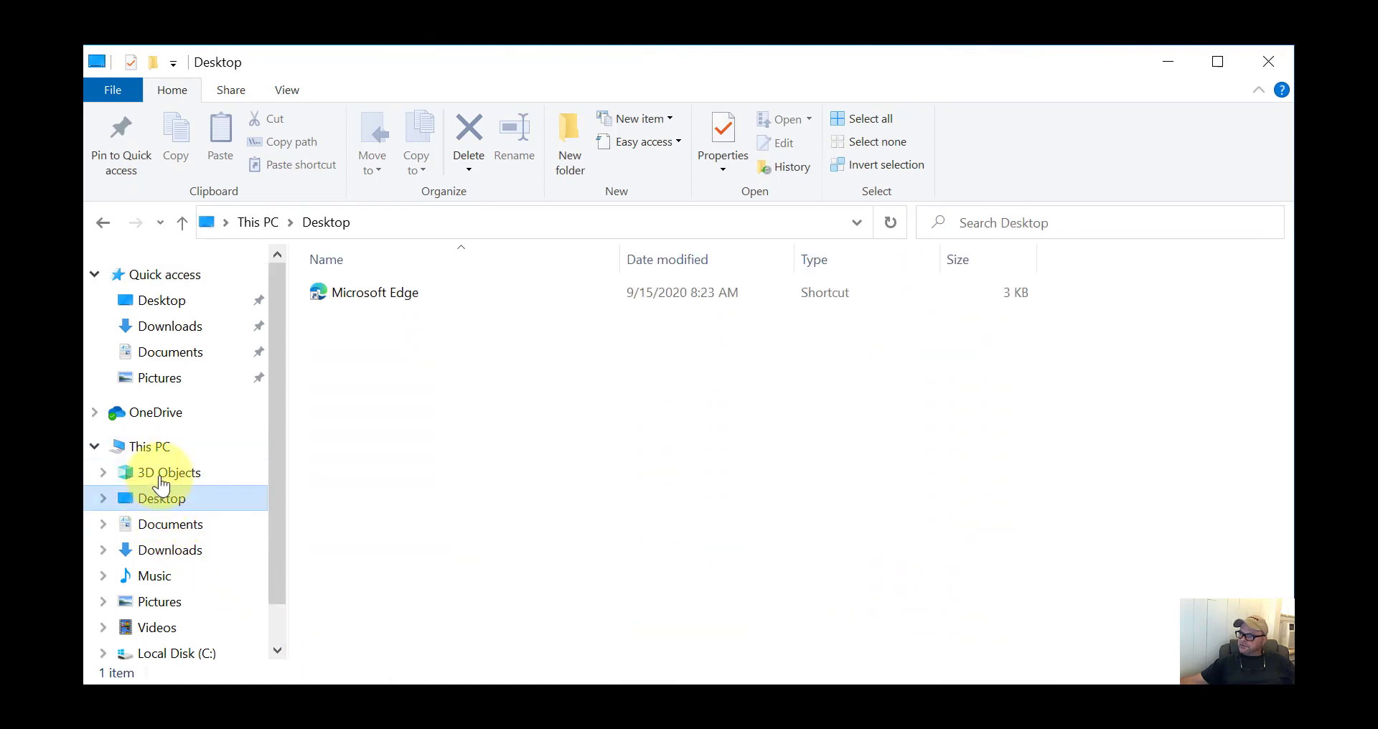
click(162, 476)
click(149, 448)
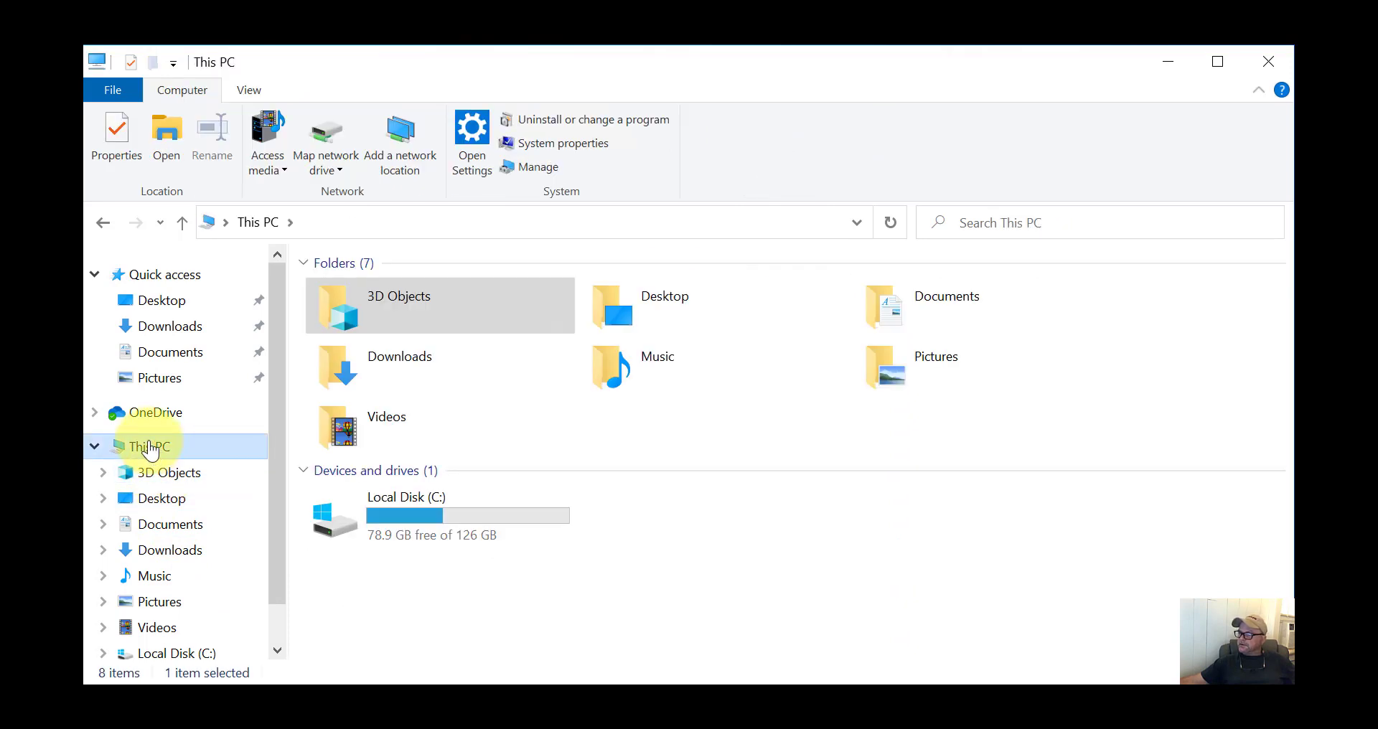
click(159, 528)
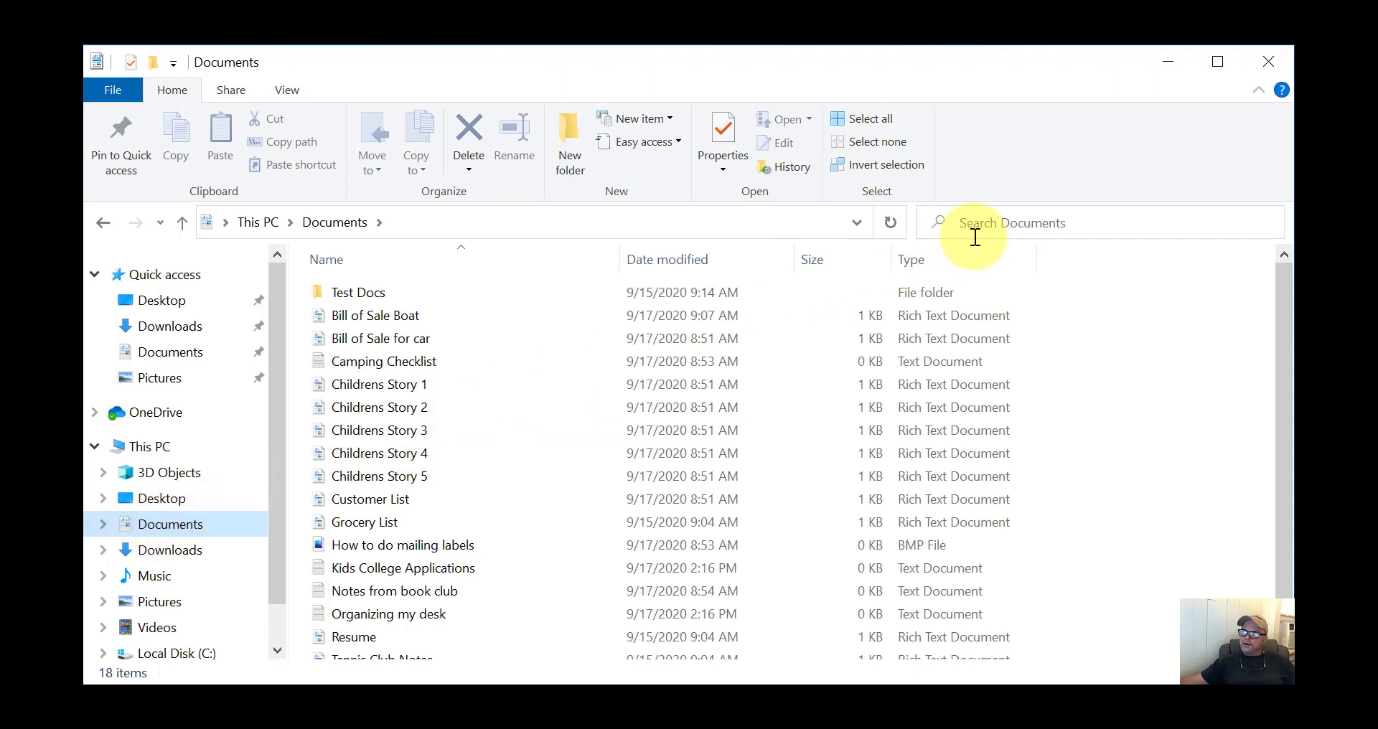
Search the Documents folder for "what is notepad"
click(1042, 218)
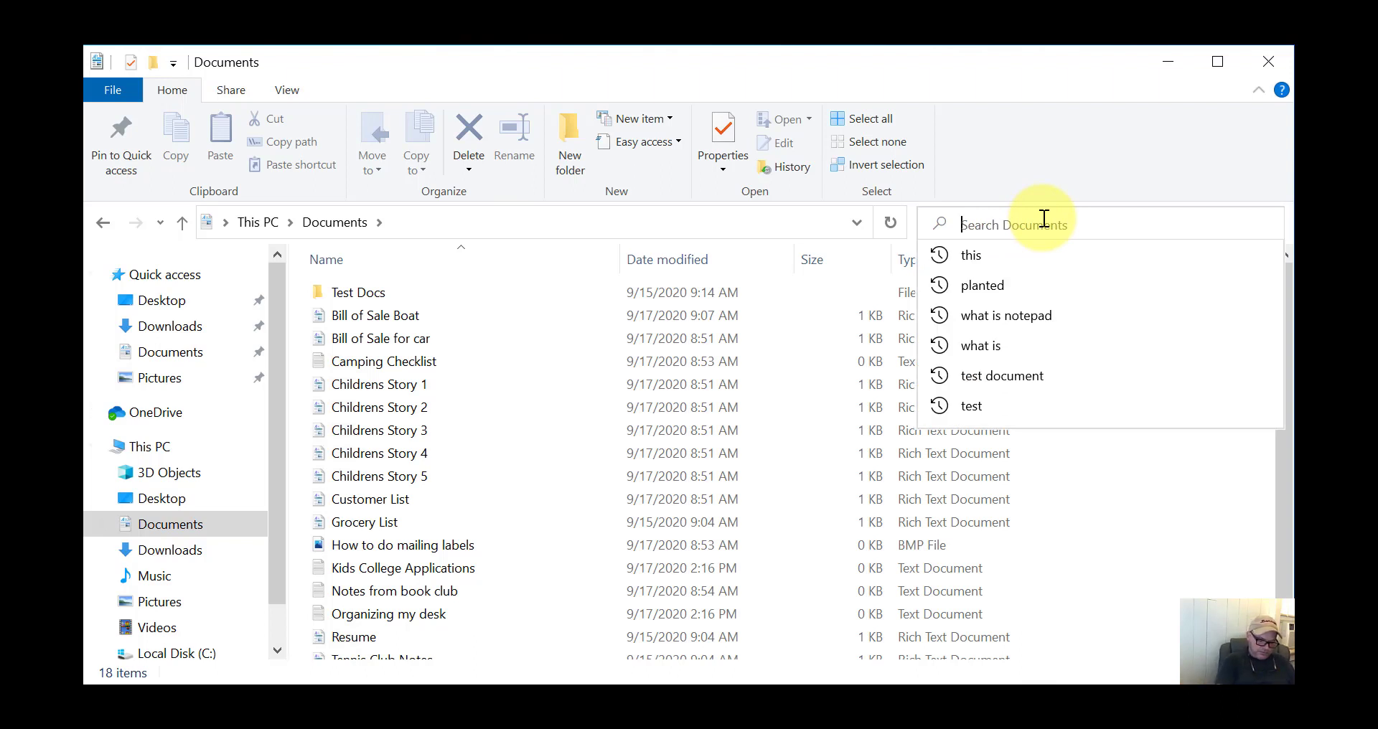
text(what is)
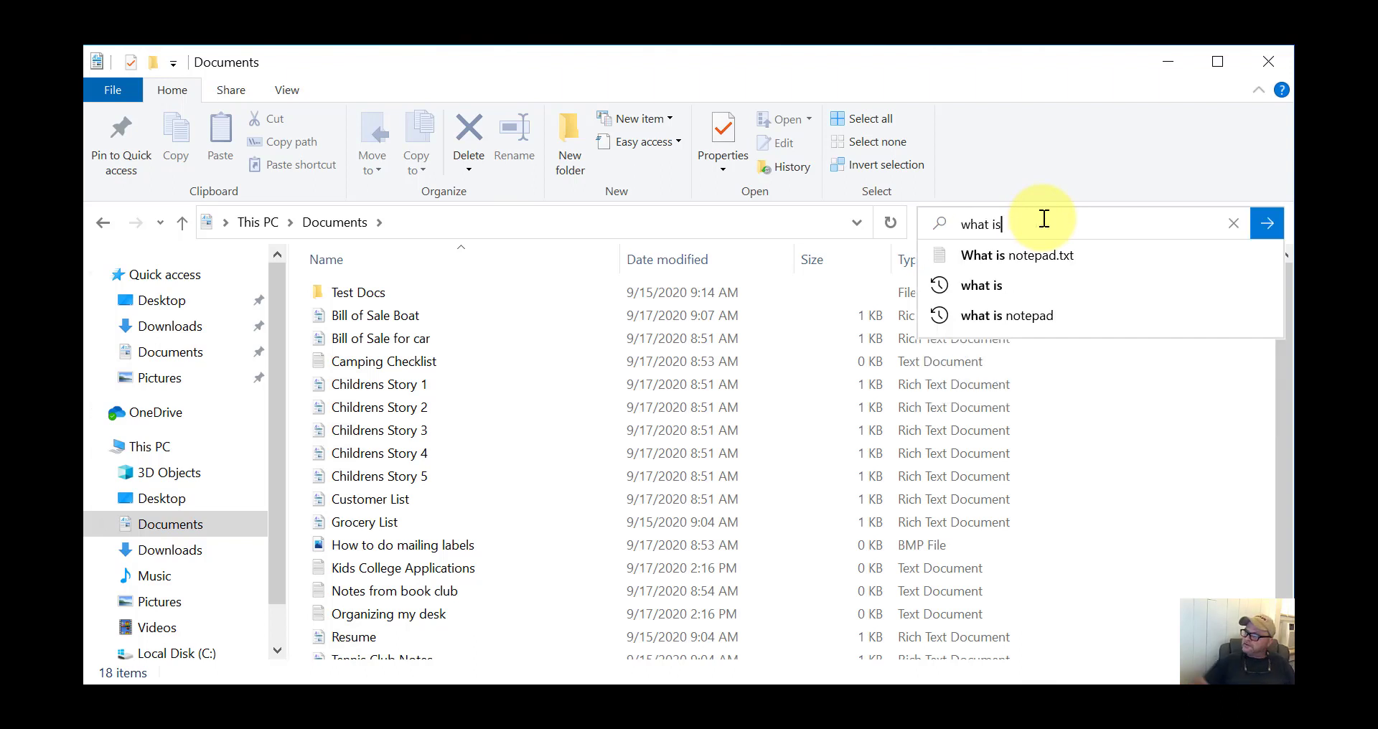
key(Down)
key(Down)
key(Down)
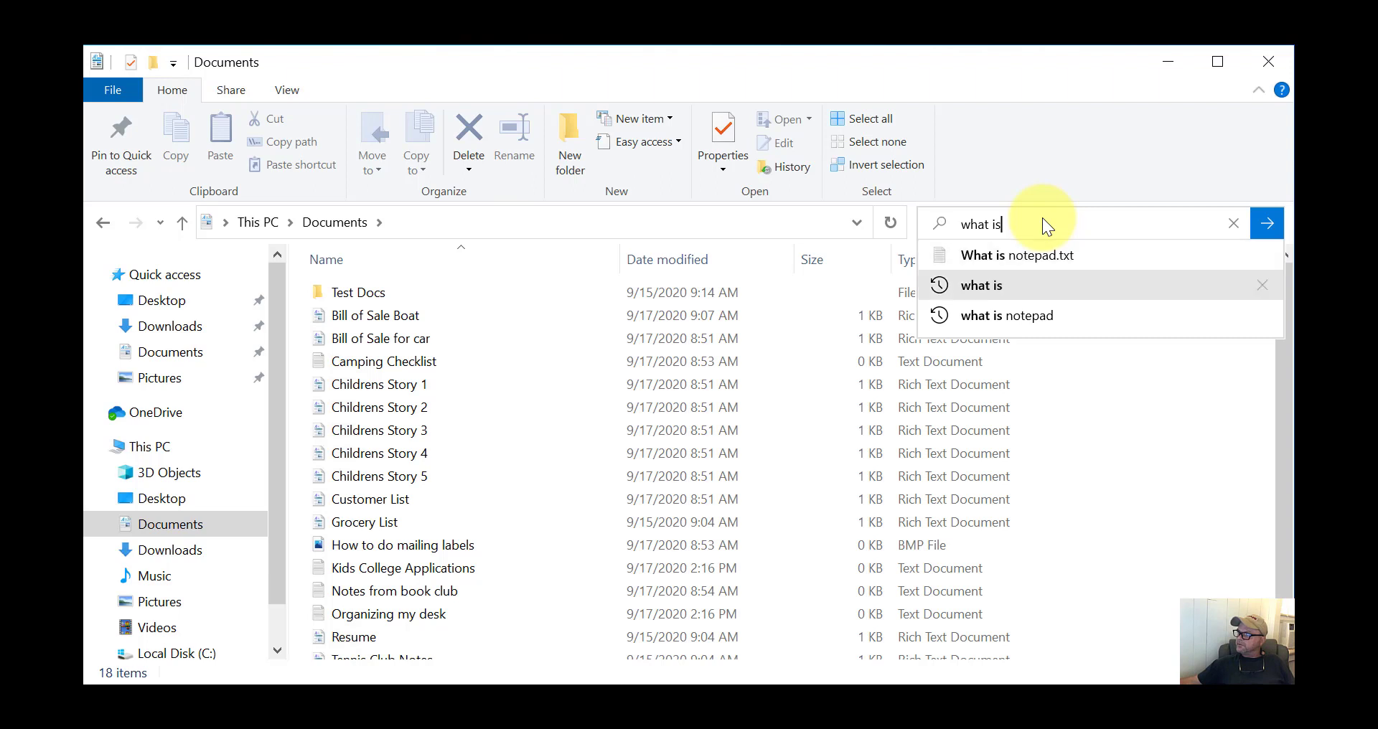
key(Up)
key(Up)
key(Up)
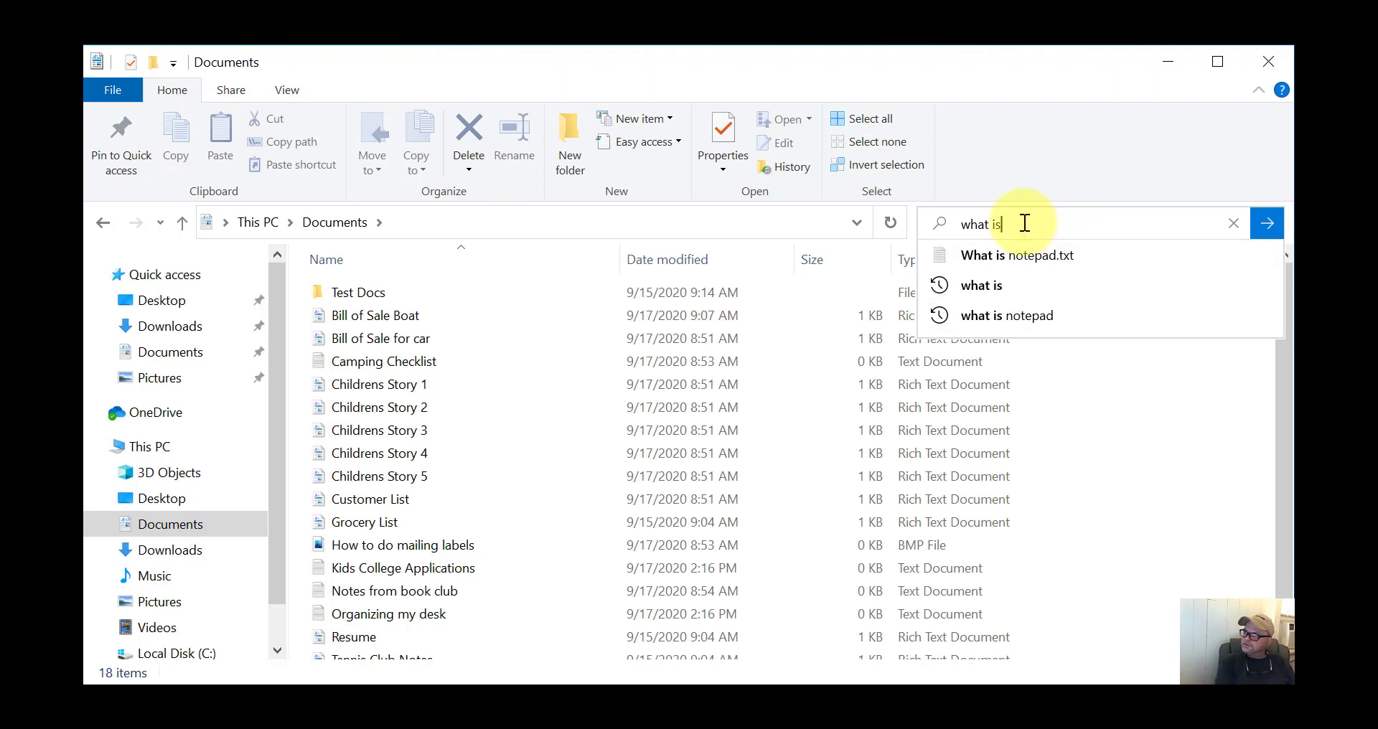
text(notepad)
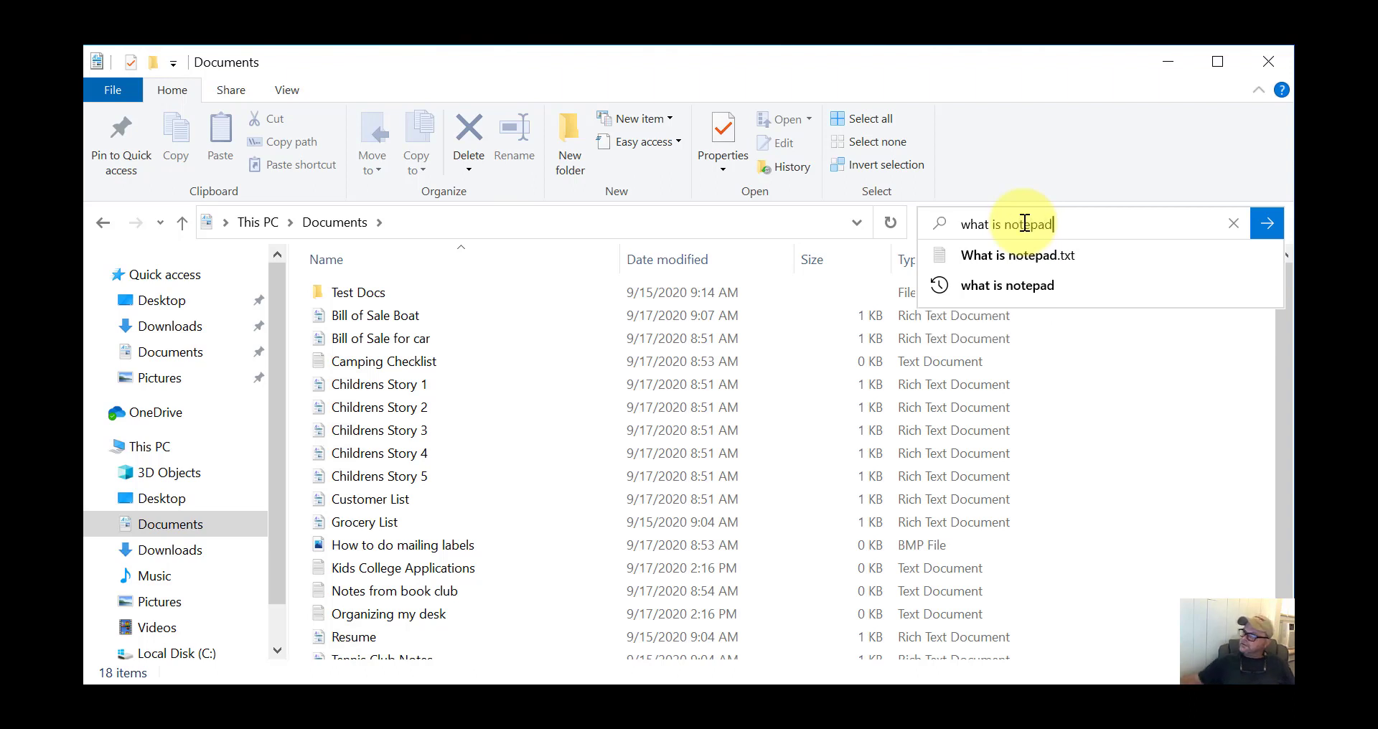
click(1268, 222)
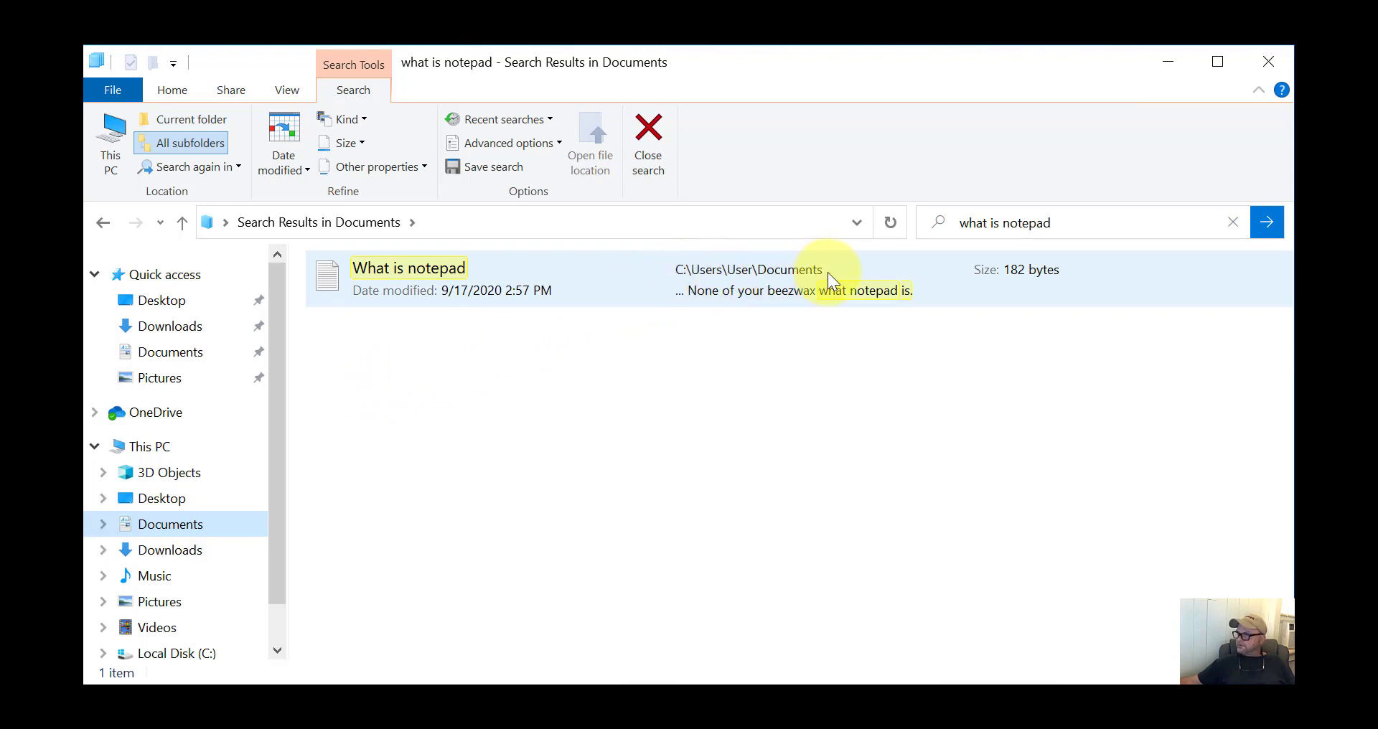
Open the What is notepad document from the search results to read its text, and close it
click(781, 298)
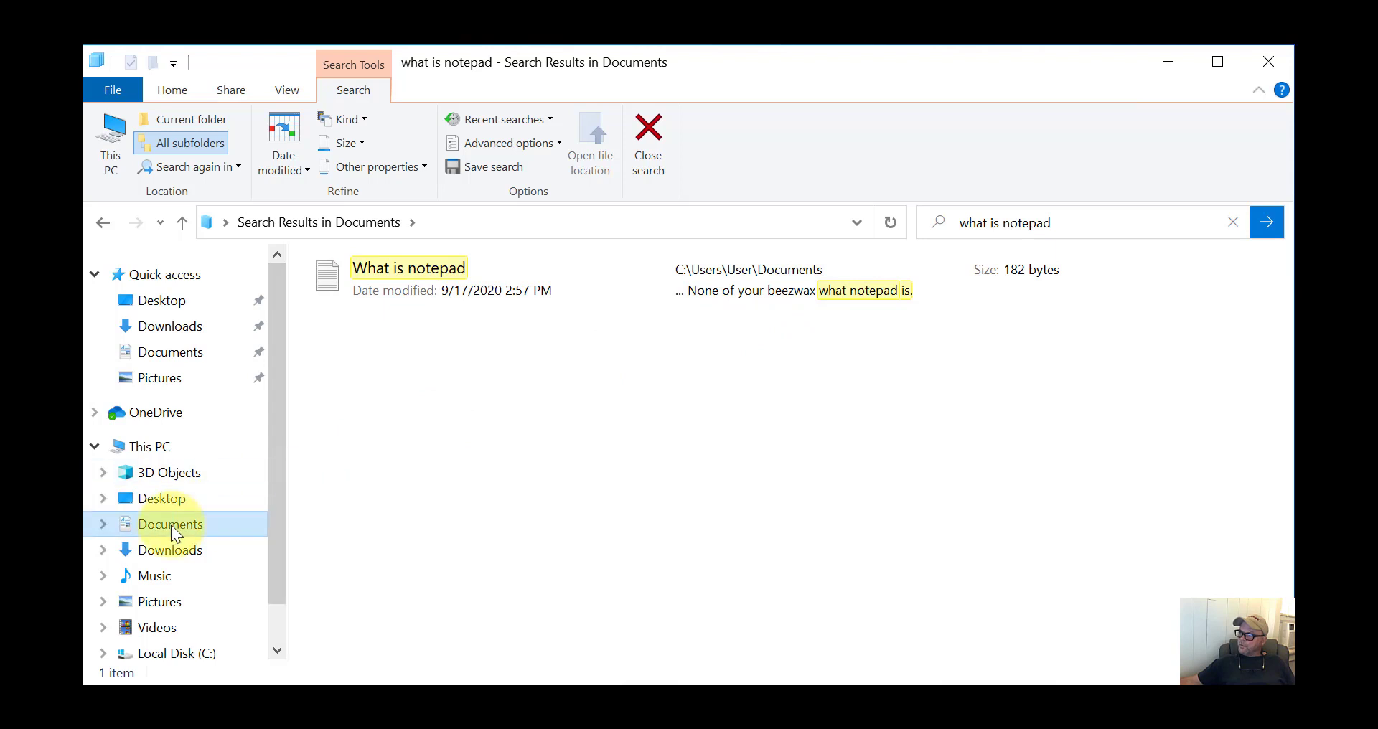
double_click(328, 279)
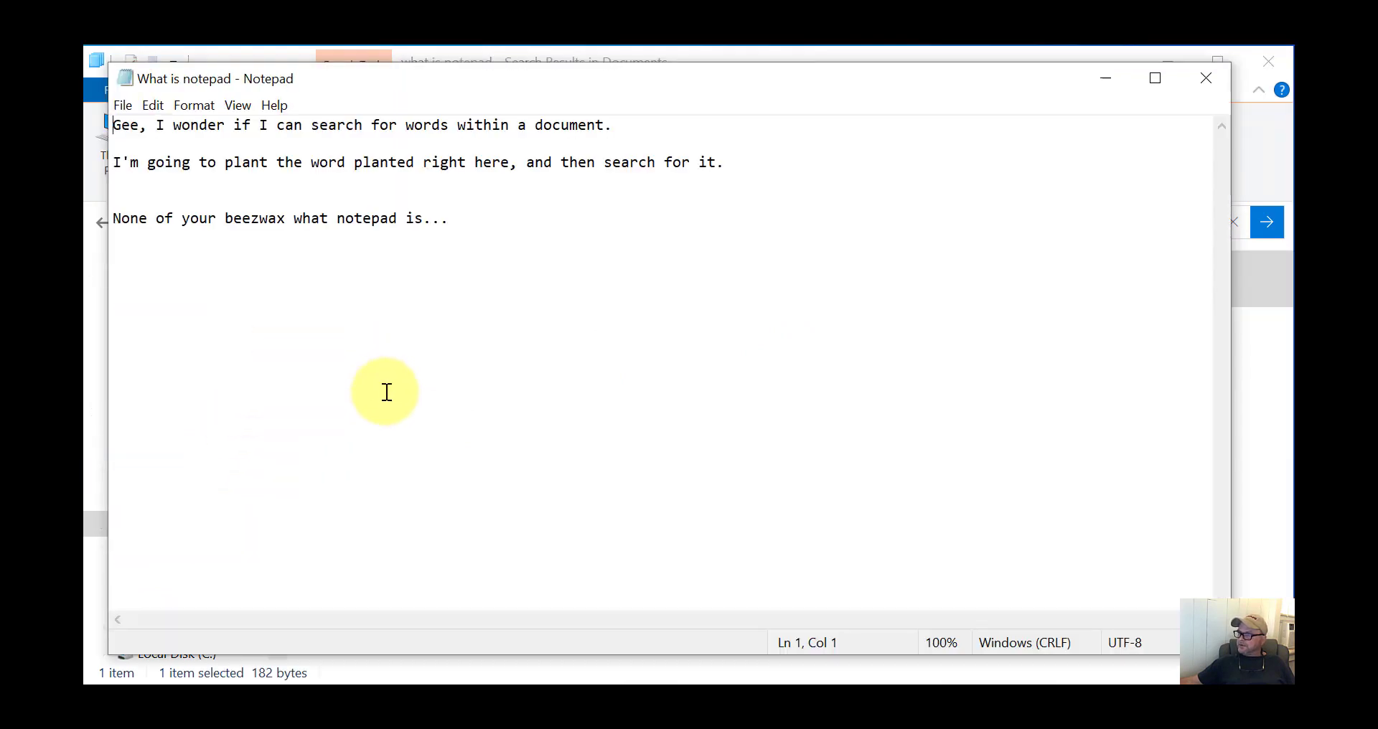
click(1207, 79)
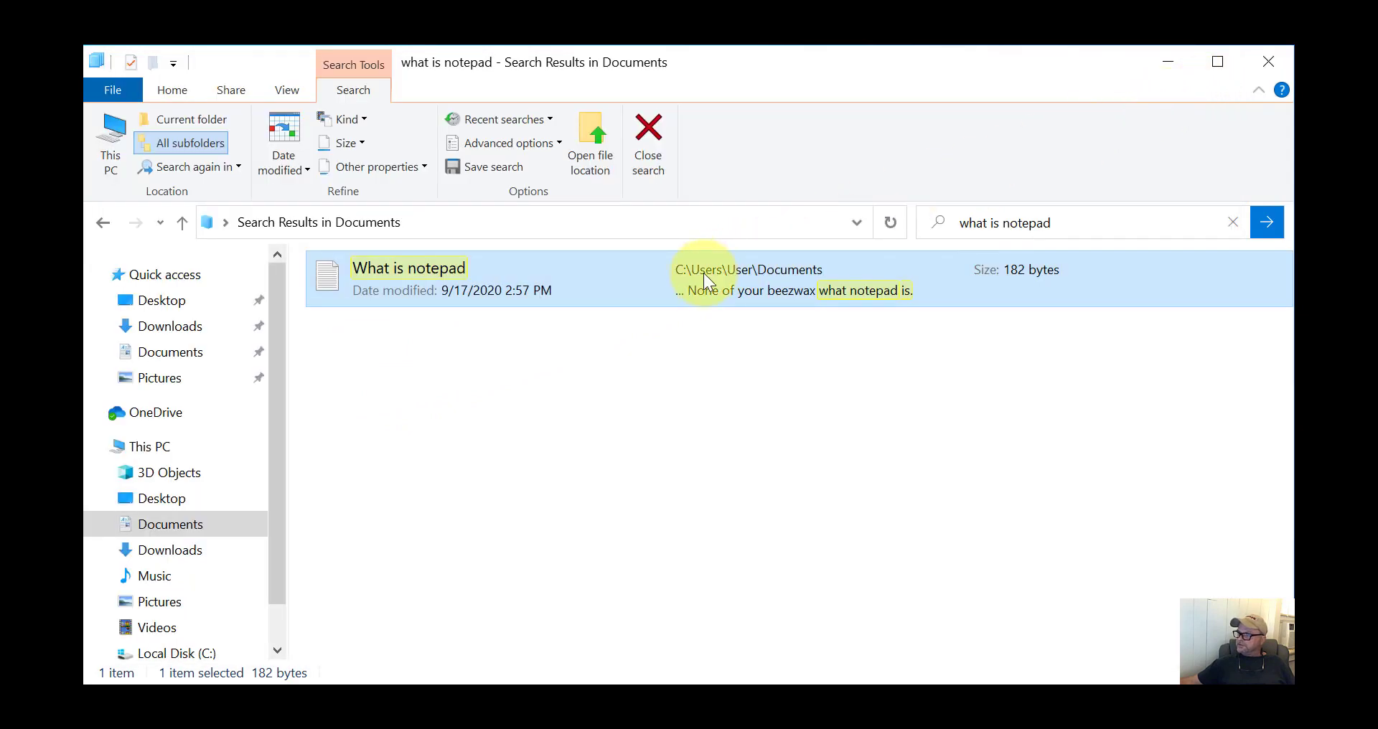
Return to the Documents folder and locate the What is notepad file at the end of the file list
click(159, 527)
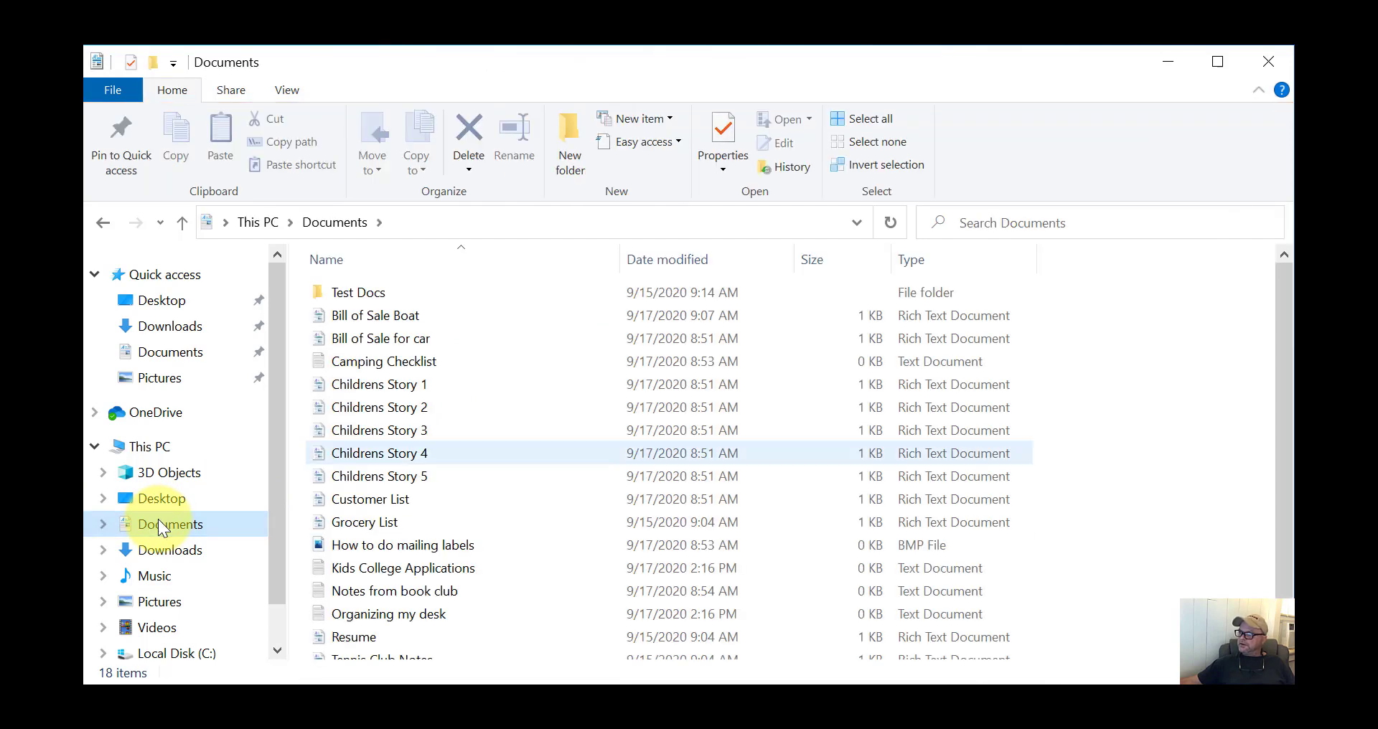
scroll(452, 459, down, 2)
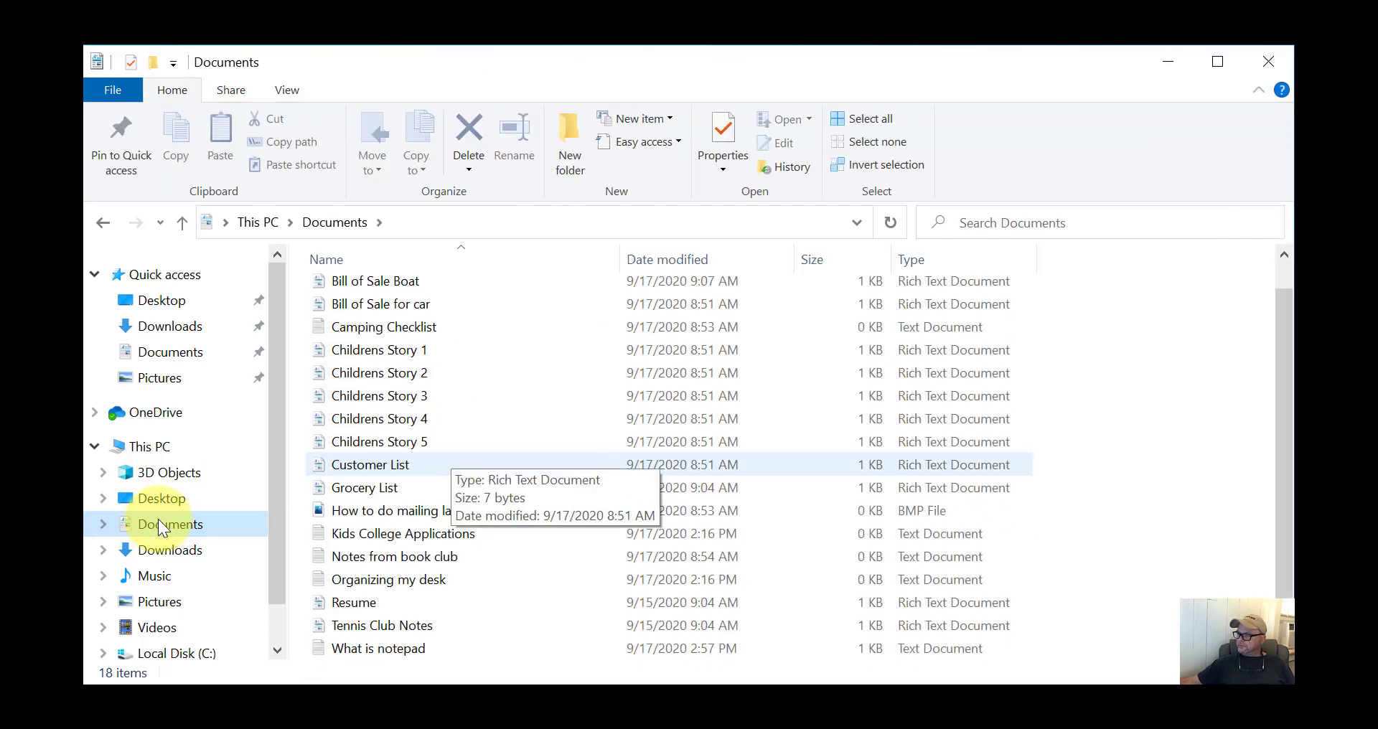
click(323, 648)
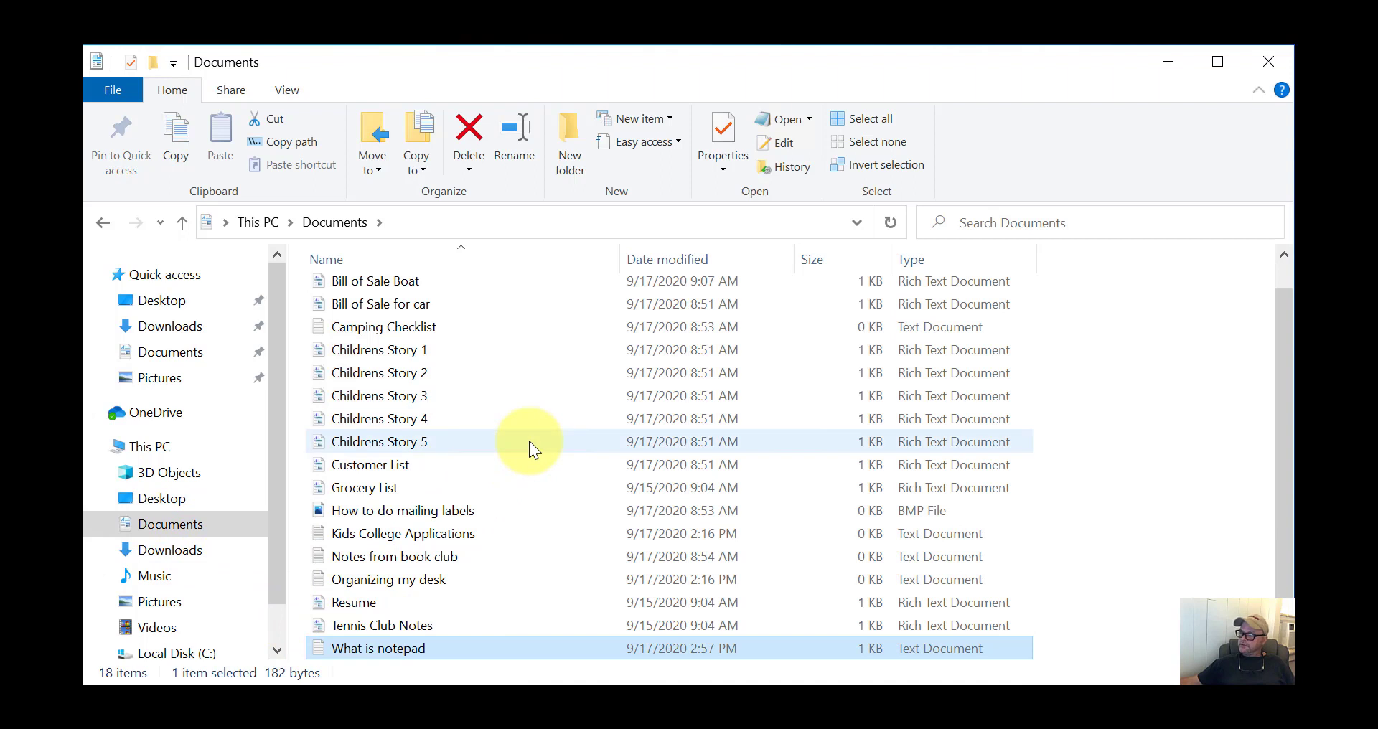
scroll(528, 441, up, 1)
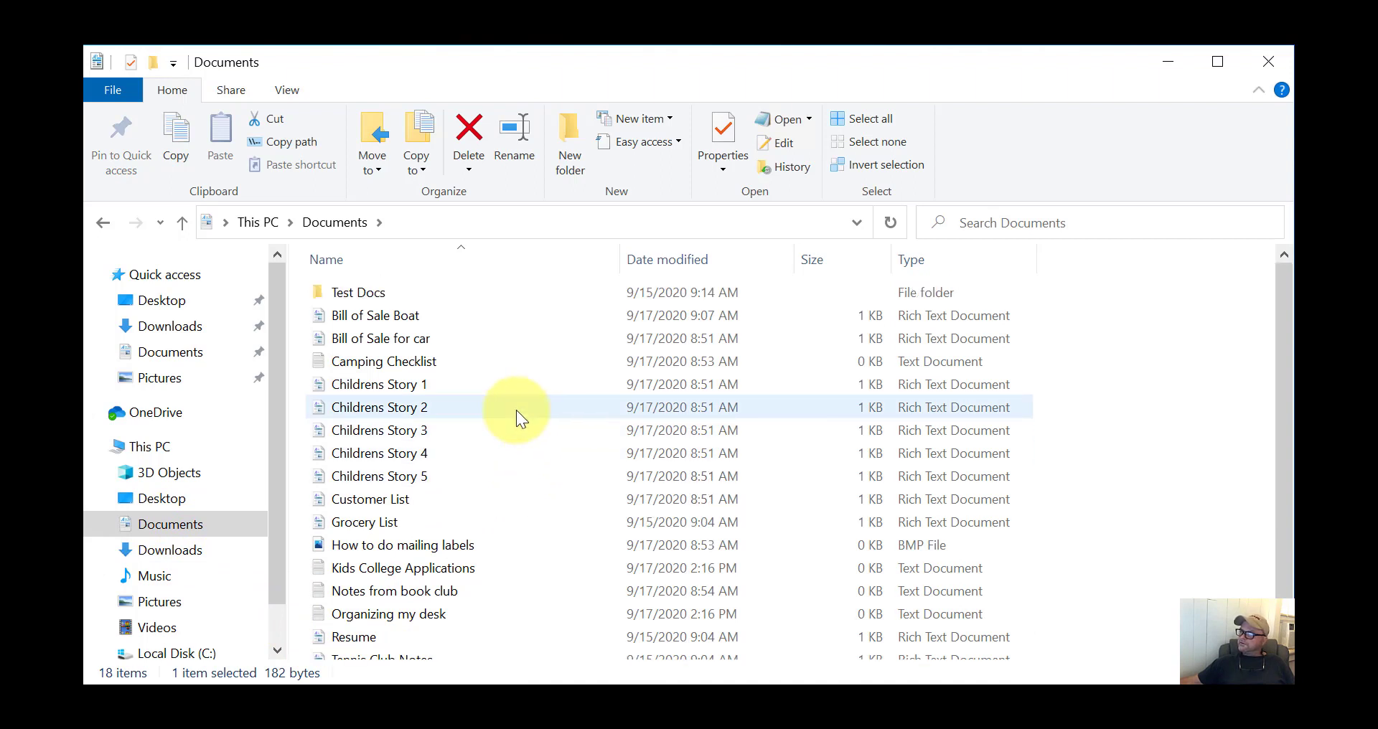
Search the Documents folder for the word "planted" contained within a document
click(1037, 224)
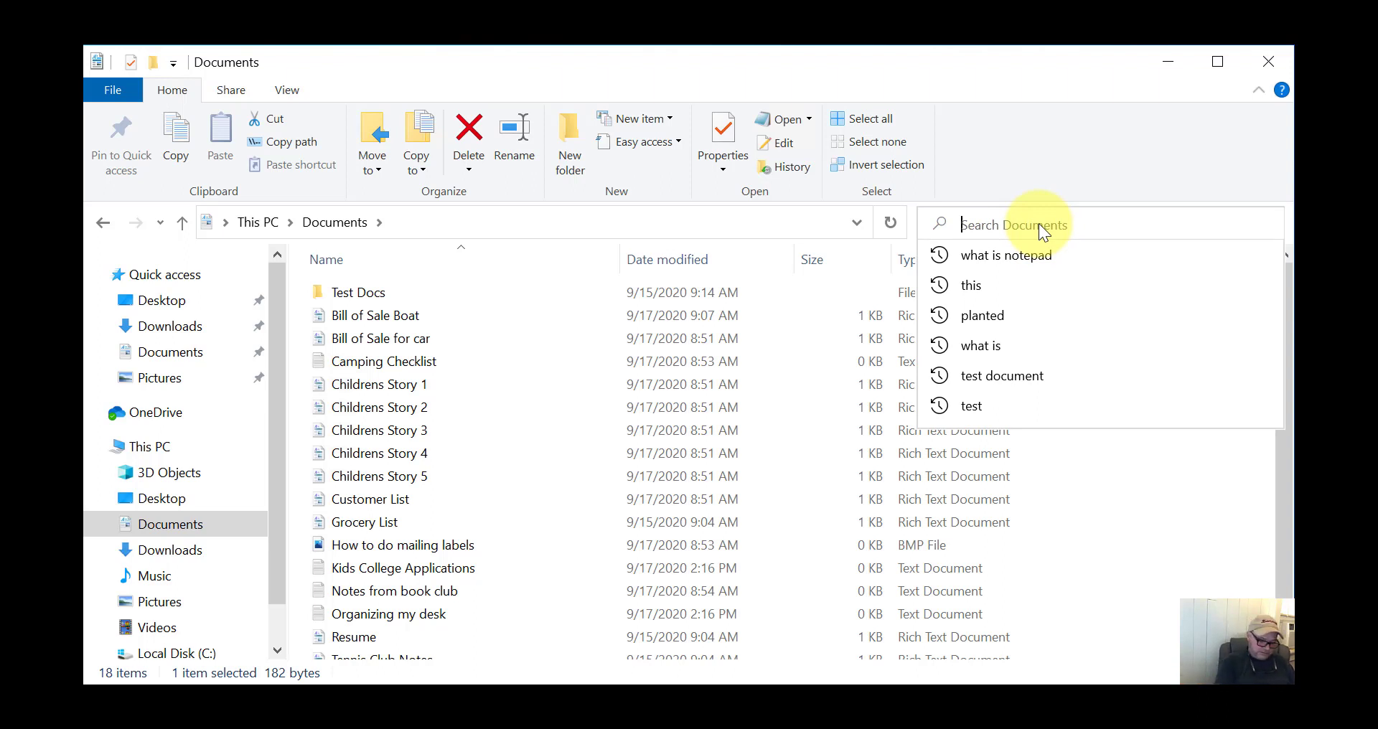
text(planted)
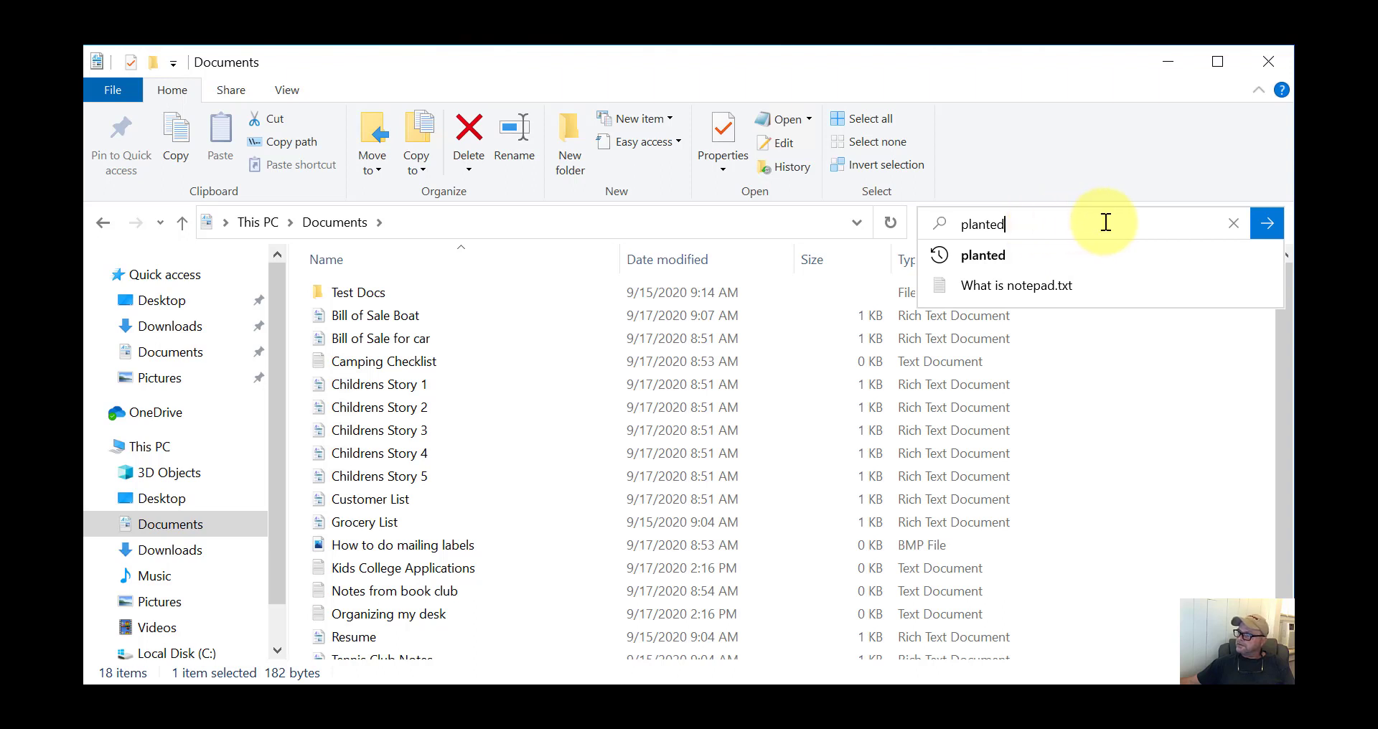
key(Return)
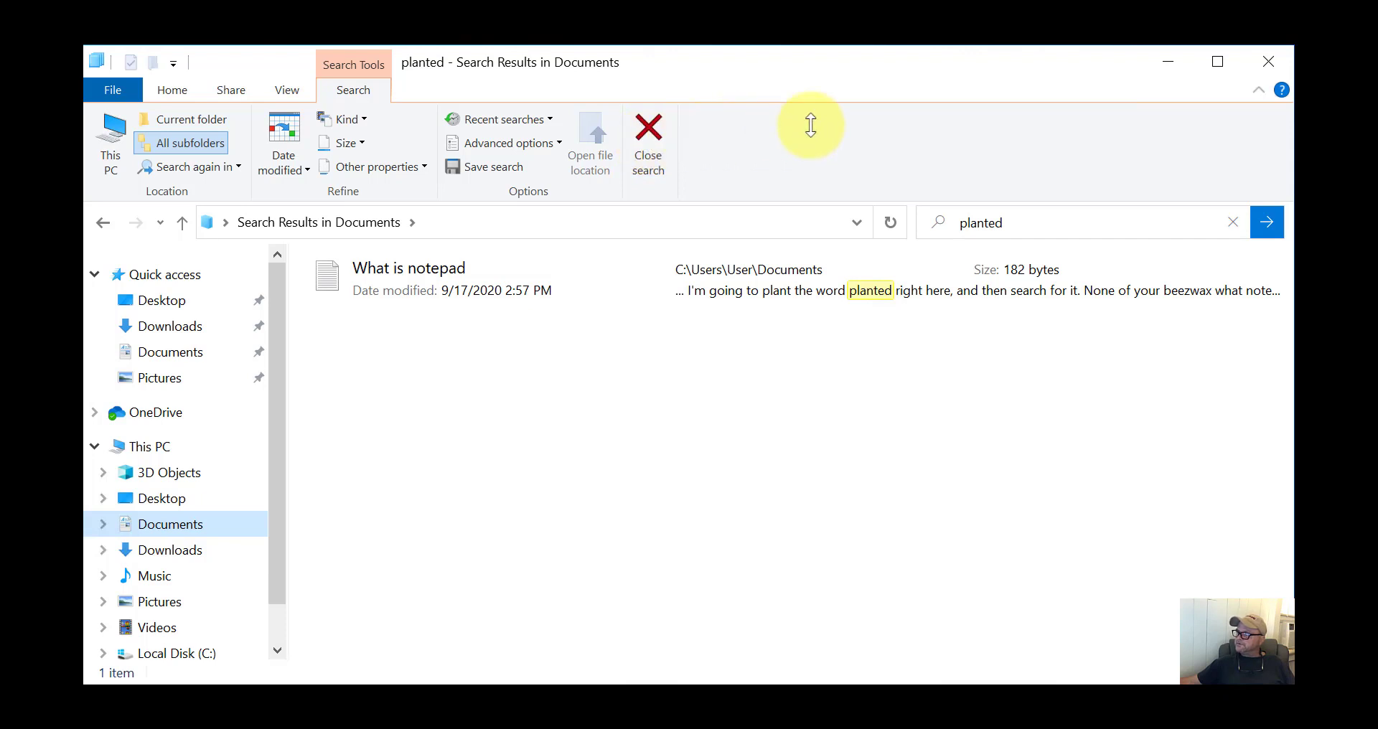
Toggle the ribbon's display several times, leave it minimized, and return to the Documents folder
click(1258, 90)
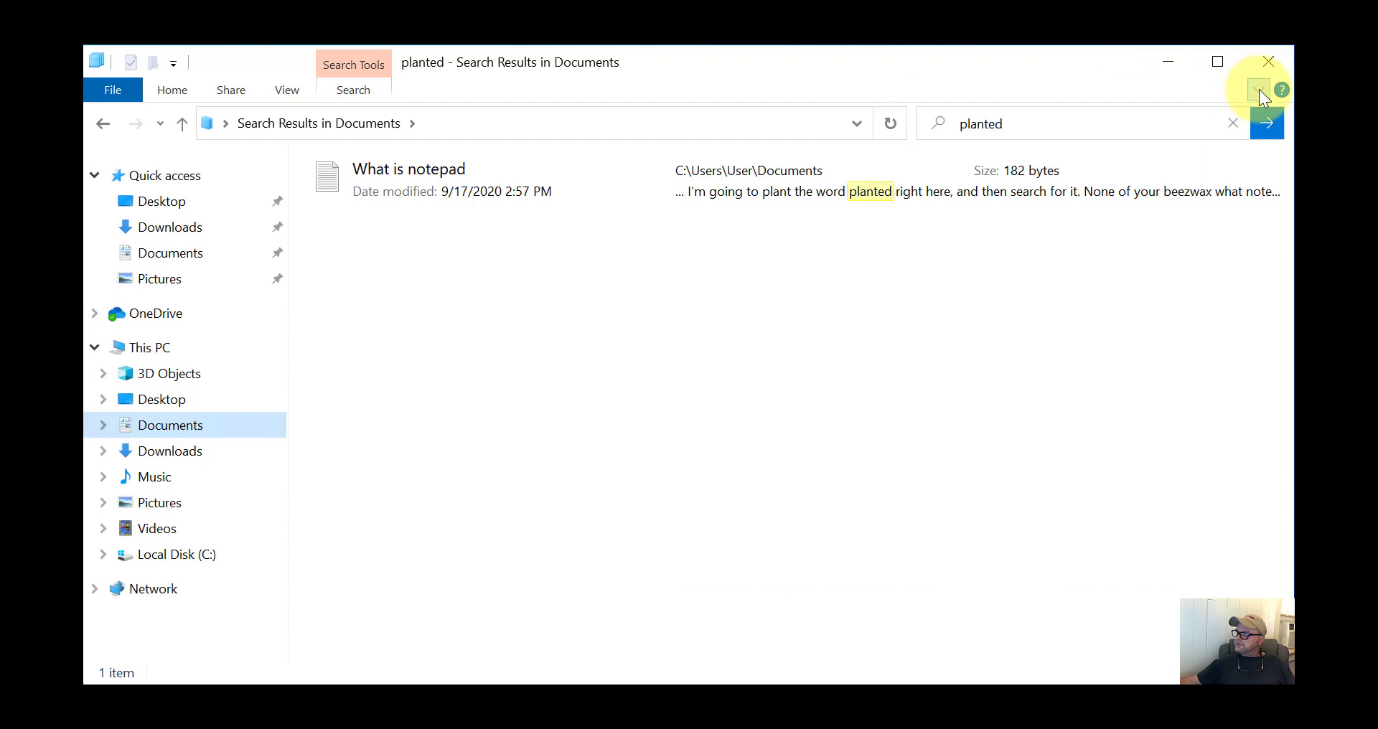
click(1259, 89)
click(1256, 90)
click(1258, 90)
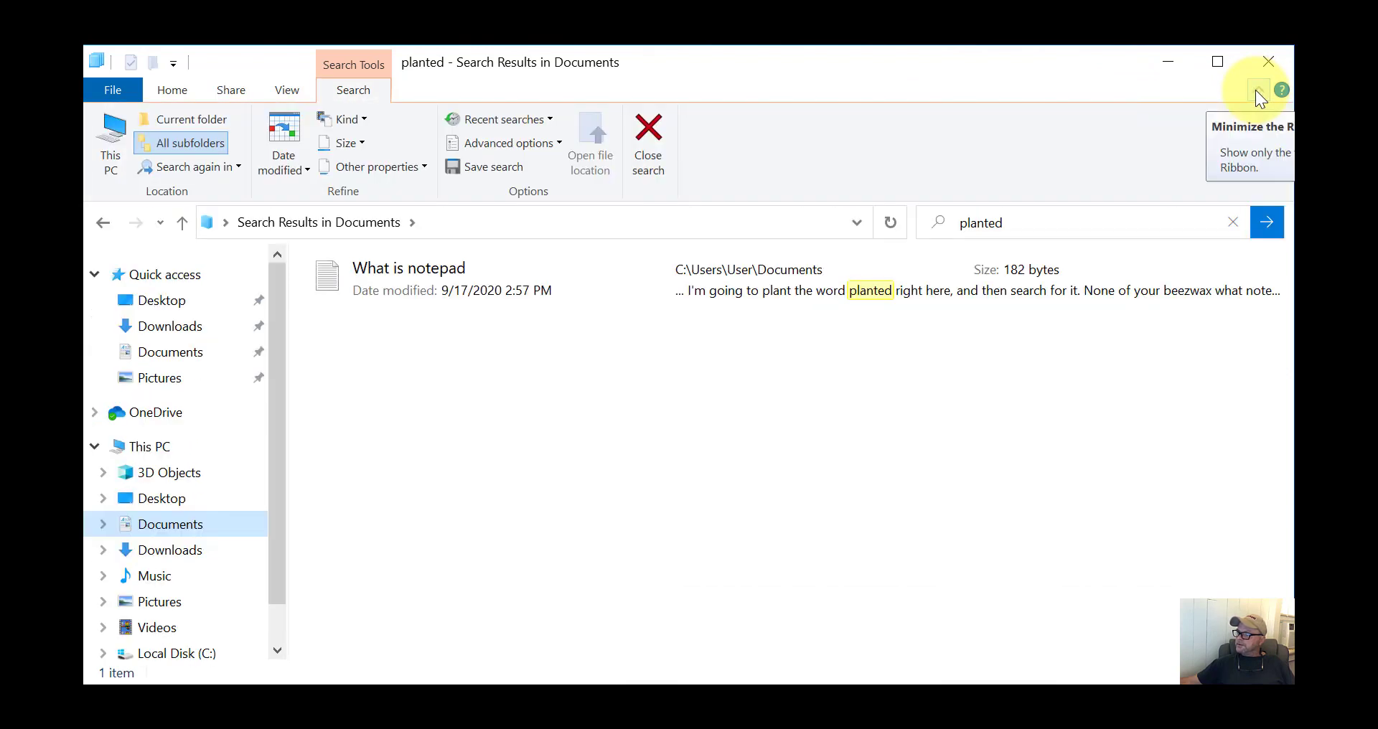
click(1257, 92)
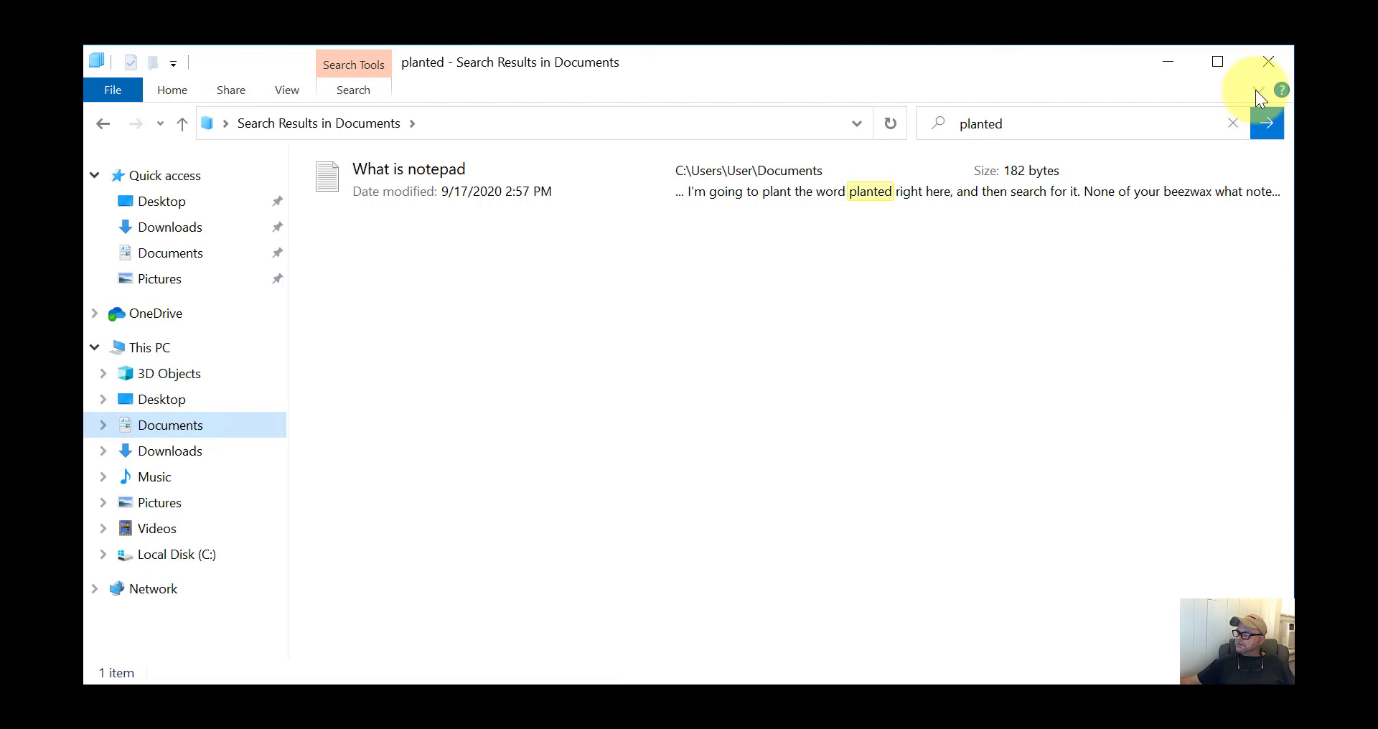
click(154, 429)
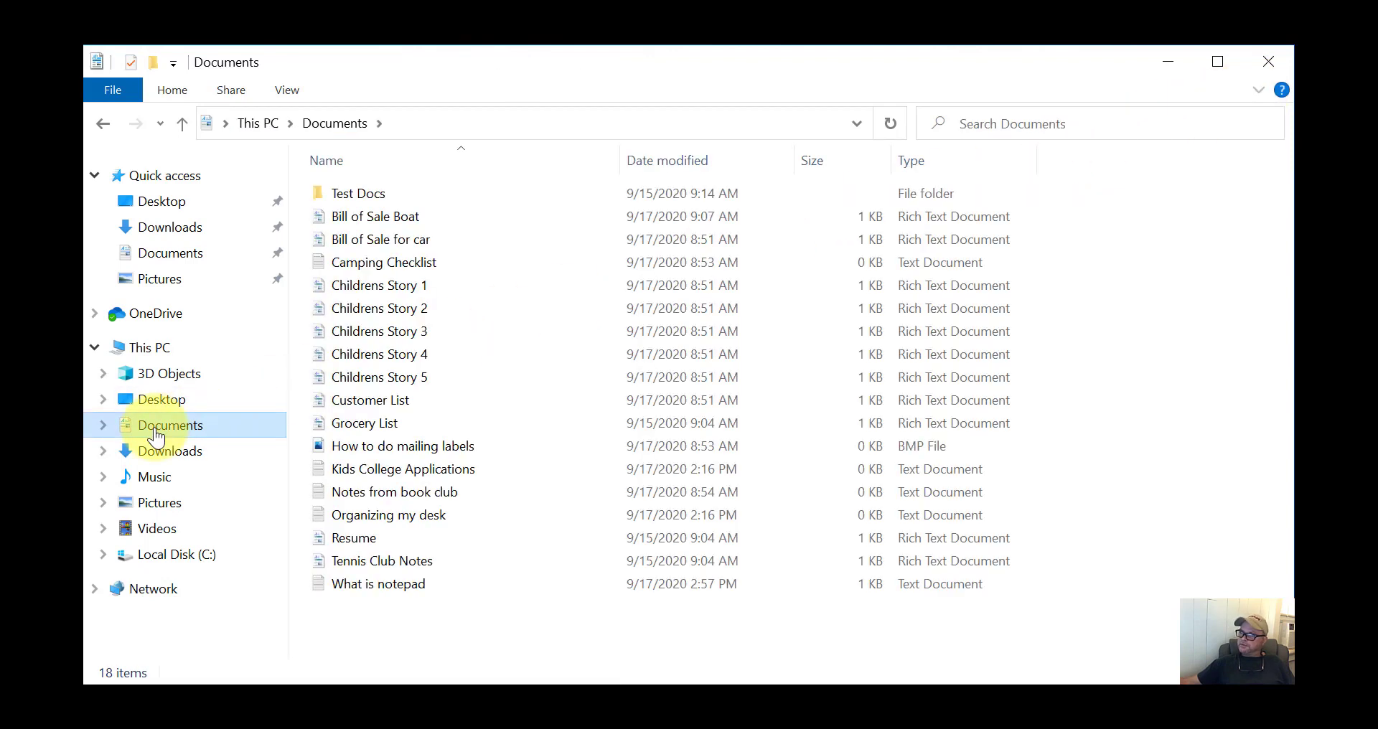